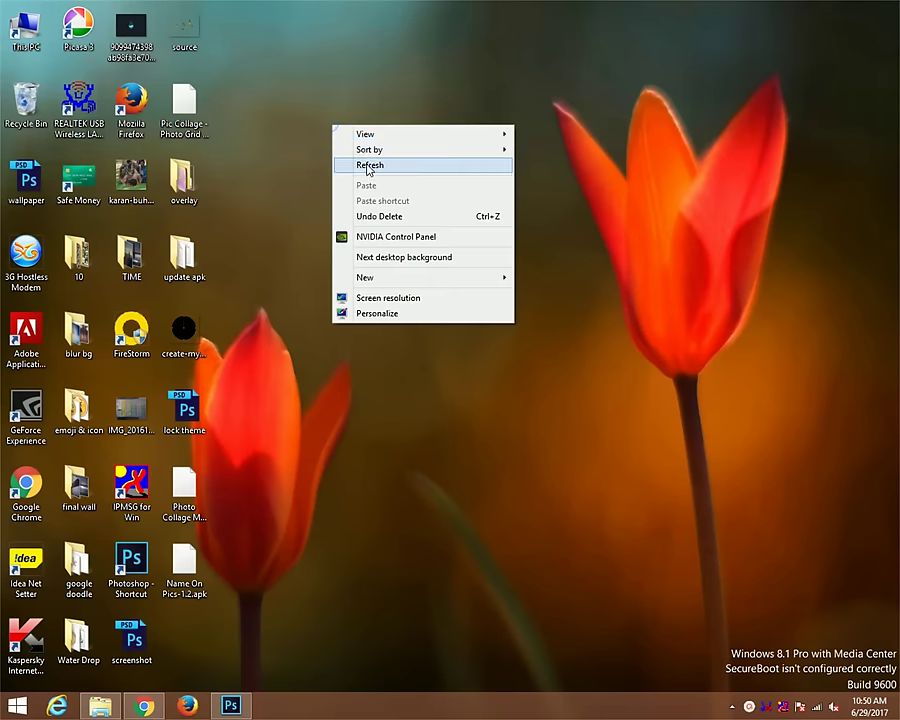
Close the open clock-face documents without saving them
{"action": "key", "text": "alt+Tab"}
{"action": "key", "text": "ctrl+w"}
{"action": "key", "text": "n"}
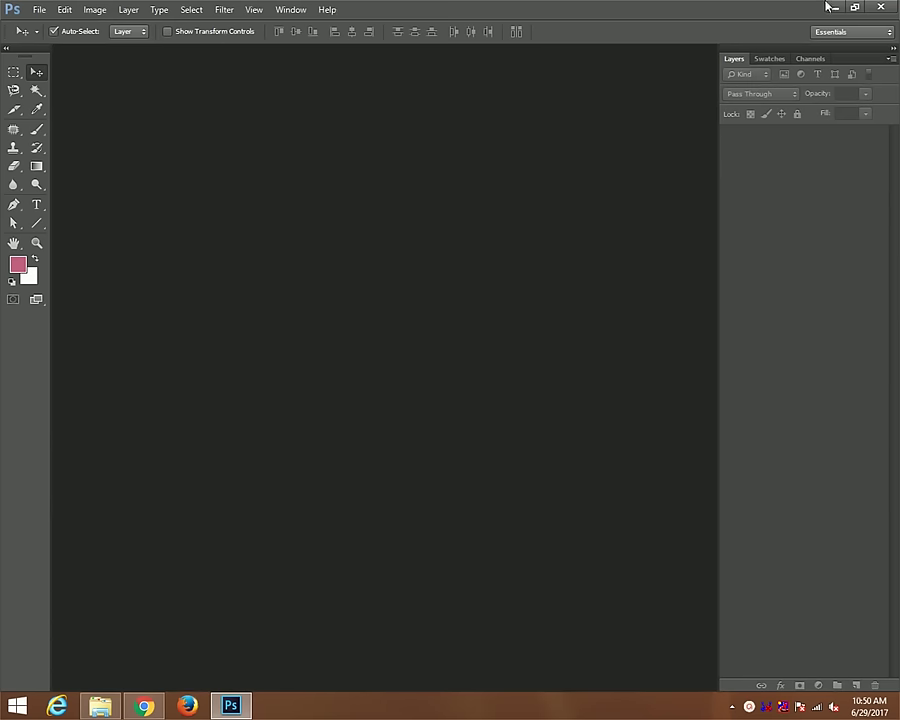
Minimize Photoshop, refresh the desktop, then restore Photoshop from the taskbar
{"action": "left_click", "coordinate": [835, 7]}
{"action": "right_click", "coordinate": [395, 68]}
{"action": "left_click", "coordinate": [420, 108]}
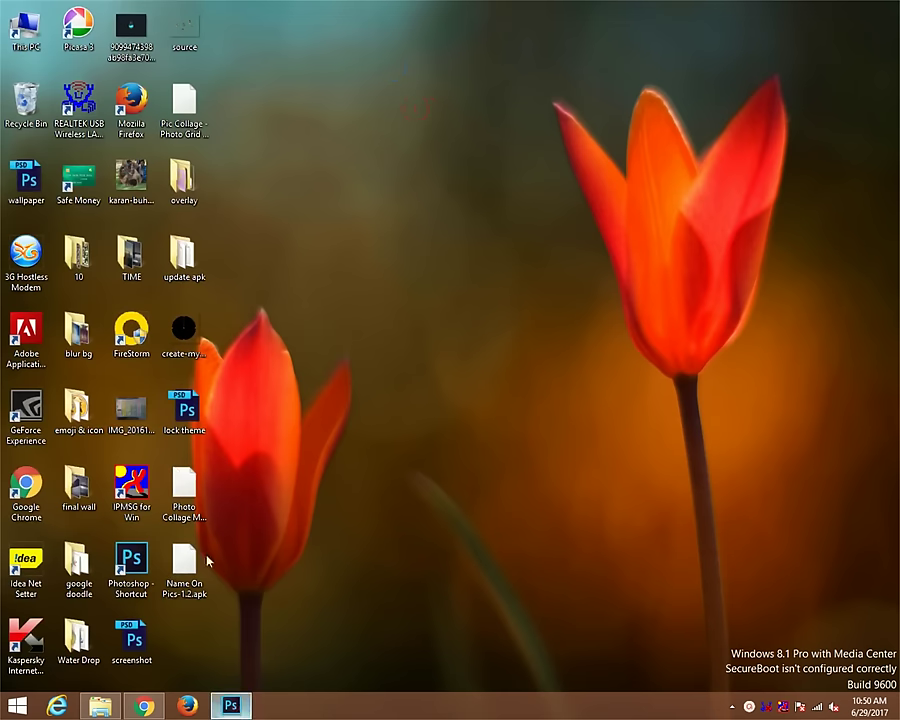
{"action": "left_click", "coordinate": [238, 711]}
{"action": "left_click", "coordinate": [34, 11]}
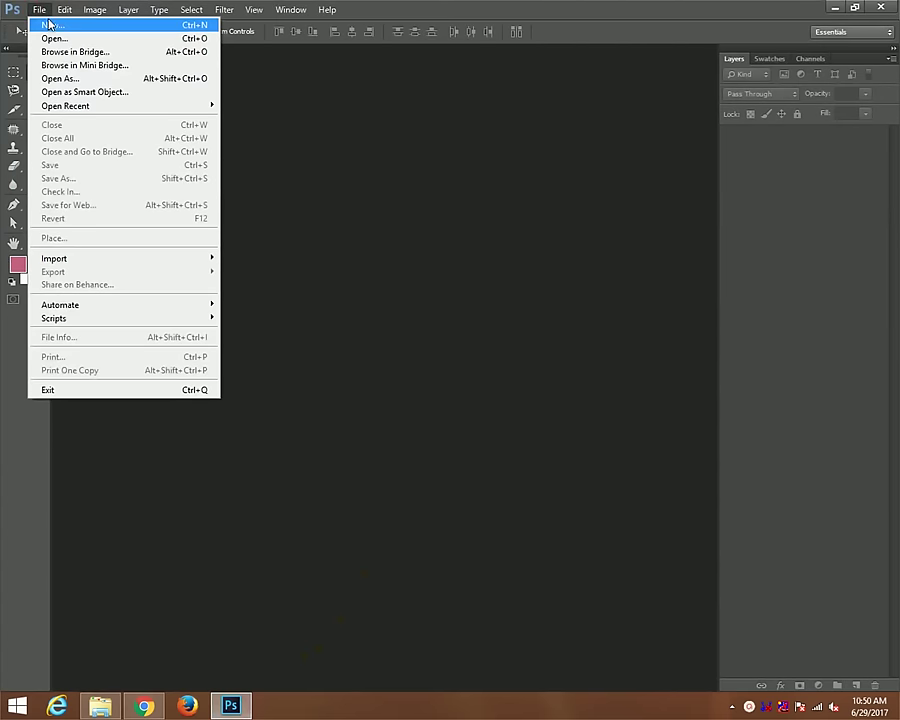
Create a new 500 × 500 px document with a white background
{"action": "left_click", "coordinate": [50, 25]}
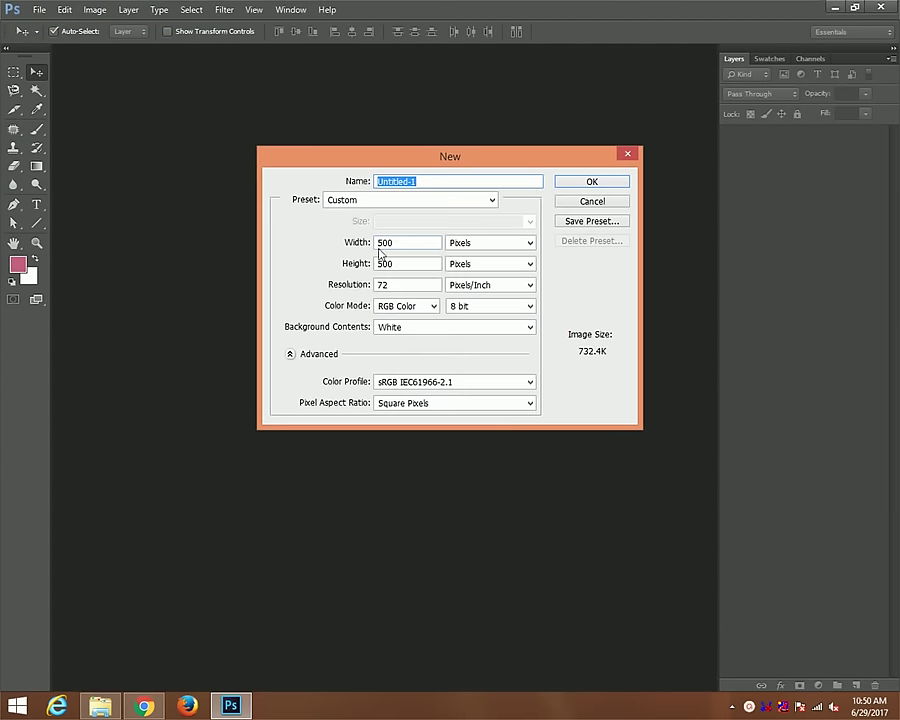
{"action": "left_click", "coordinate": [400, 244]}
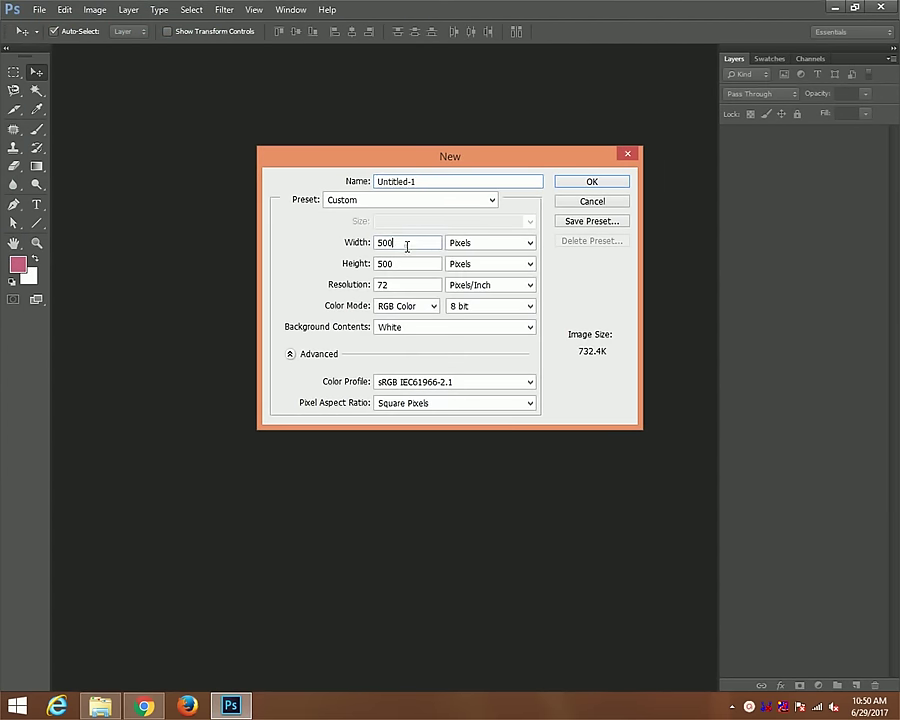
{"action": "left_click", "coordinate": [619, 184]}
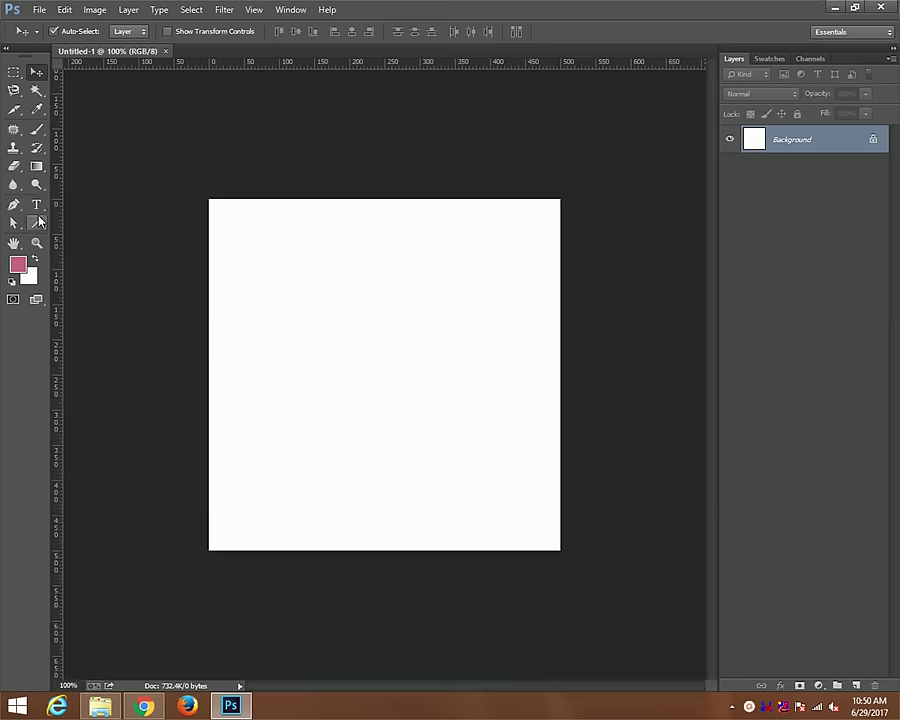
{"action": "left_click", "coordinate": [38, 222]}
{"action": "right_click", "coordinate": [38, 222]}
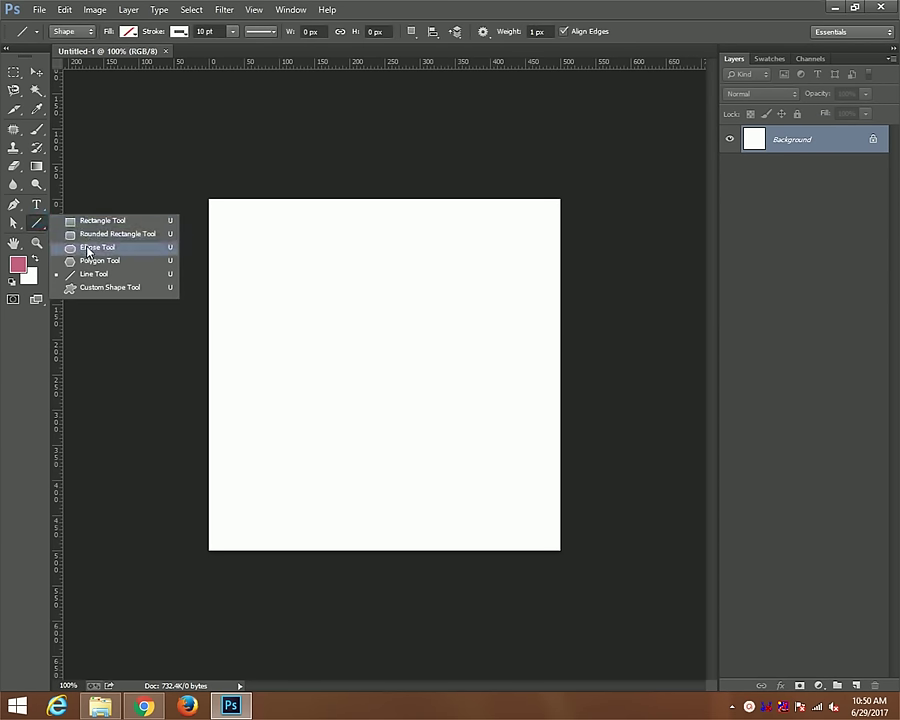
Create a 400 × 400 px ellipse with the Ellipse Tool
{"action": "left_click", "coordinate": [88, 250]}
{"action": "left_click", "coordinate": [366, 285]}
{"action": "type", "text": "400"}
{"action": "key", "text": "Tab"}
{"action": "type", "text": "4"}
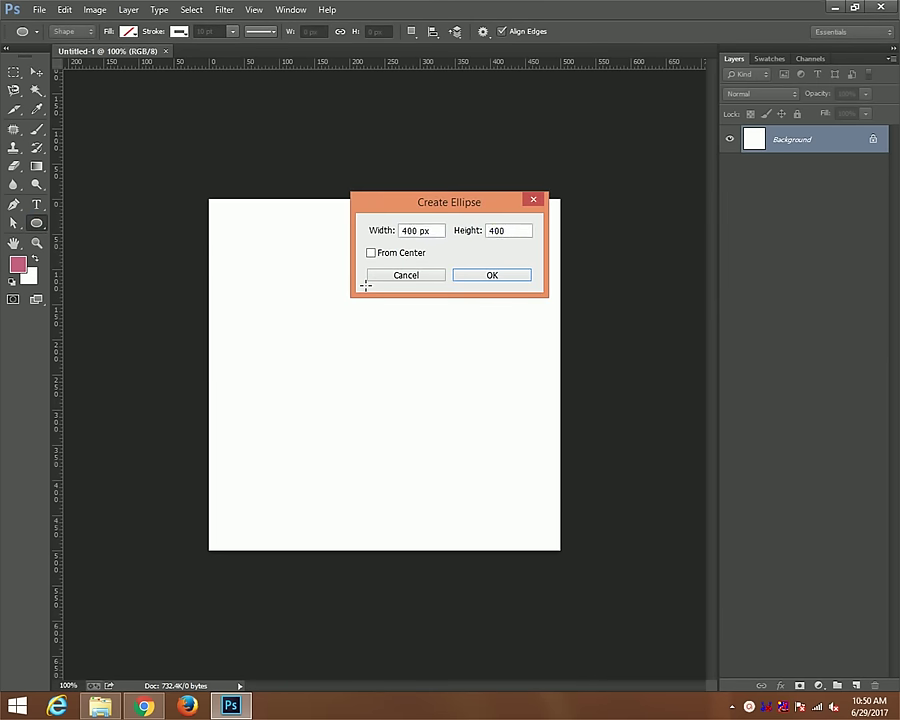
{"action": "key", "text": "Return"}
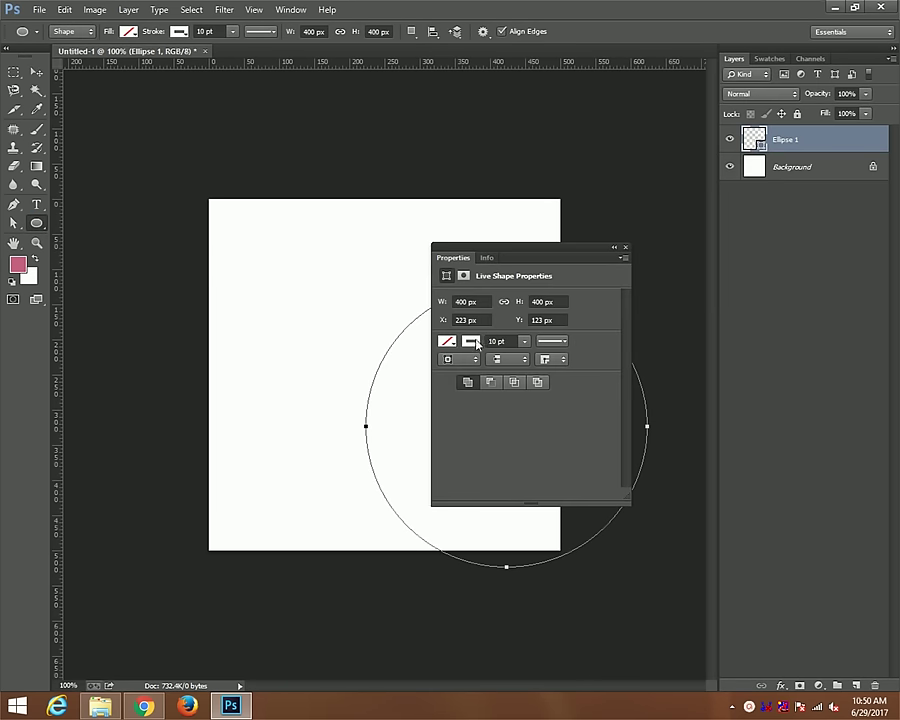
Give the circle a solid black fill and close the Properties panel
{"action": "left_click", "coordinate": [475, 341]}
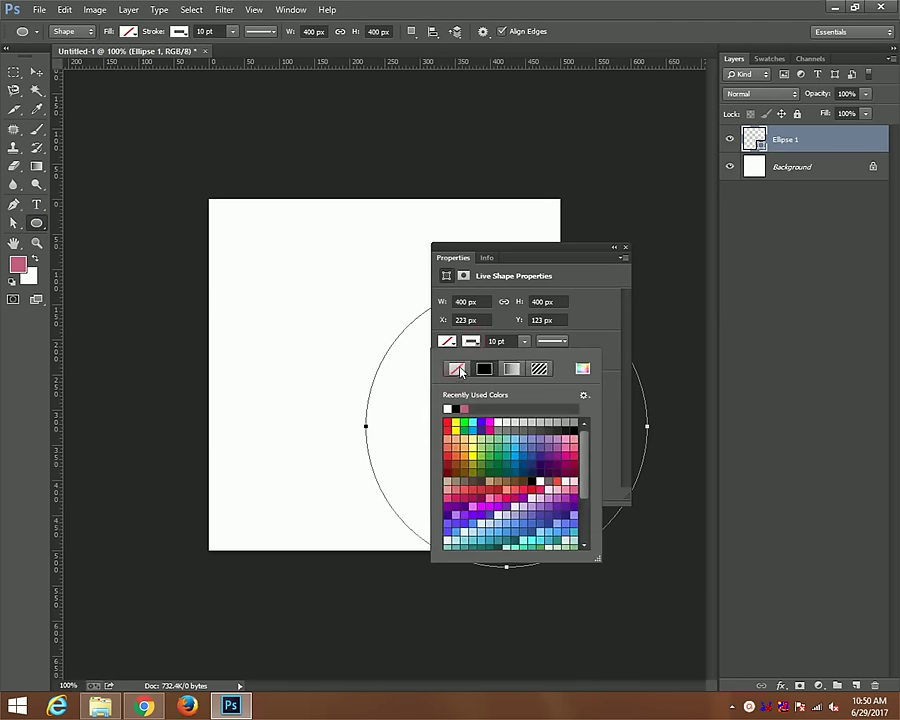
{"action": "left_click", "coordinate": [447, 341]}
{"action": "left_click", "coordinate": [456, 408]}
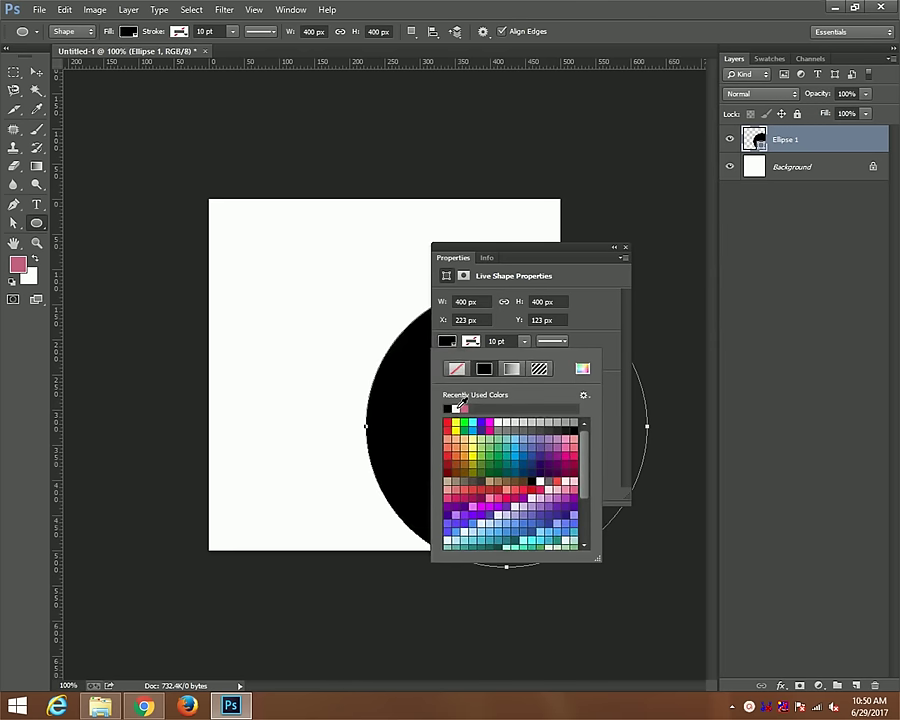
{"action": "left_click", "coordinate": [558, 246]}
{"action": "right_click", "coordinate": [574, 251]}
{"action": "left_click", "coordinate": [592, 260]}
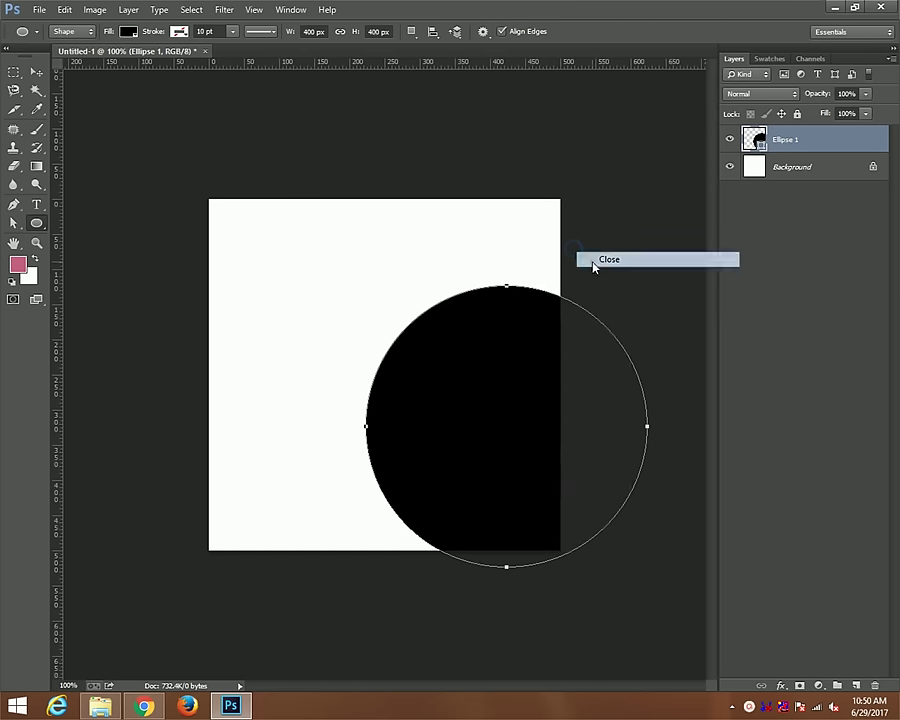
Centre the black circle vertically and horizontally on the canvas
{"action": "left_click", "coordinate": [36, 72]}
{"action": "left_click_drag", "start_coordinate": [526, 417], "coordinate": [385, 360]}
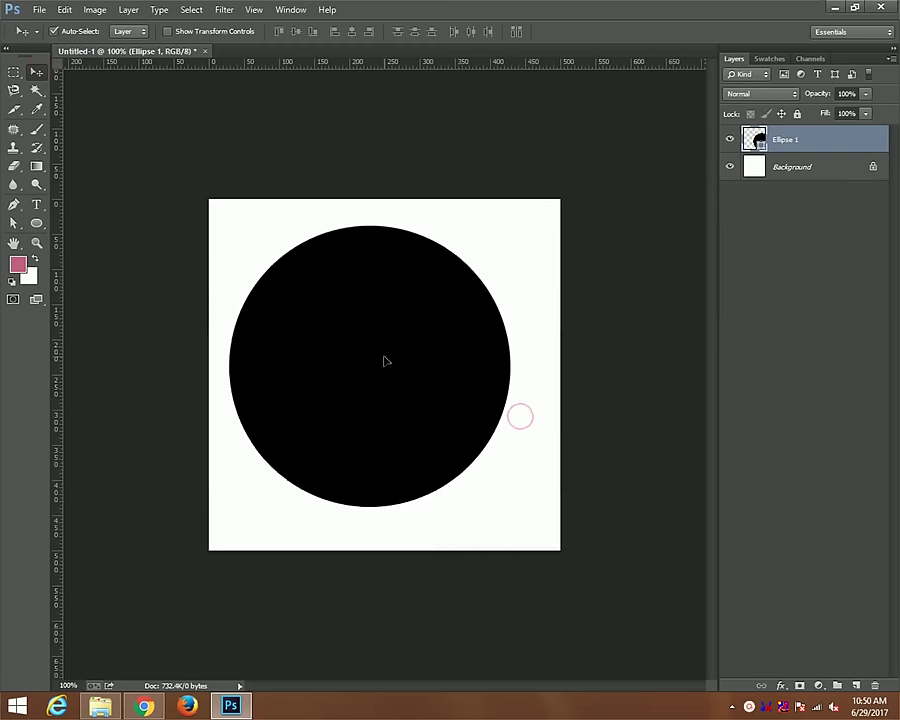
{"action": "left_click", "coordinate": [815, 170], "text": "shift"}
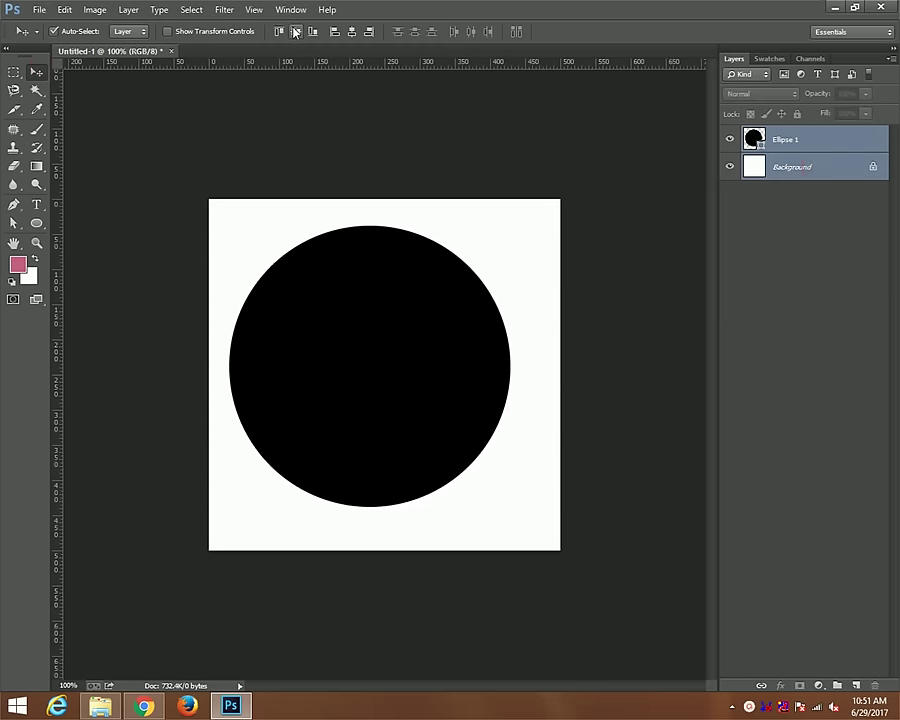
{"action": "left_click", "coordinate": [295, 32]}
{"action": "left_click", "coordinate": [351, 31]}
{"action": "left_click", "coordinate": [801, 147]}
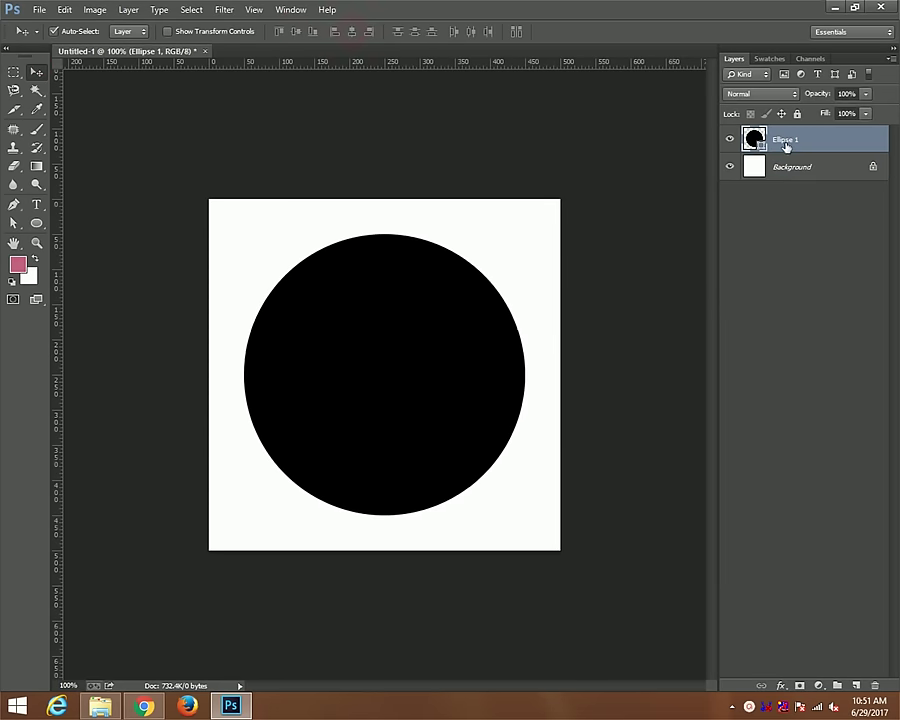
{"action": "left_click", "coordinate": [35, 224]}
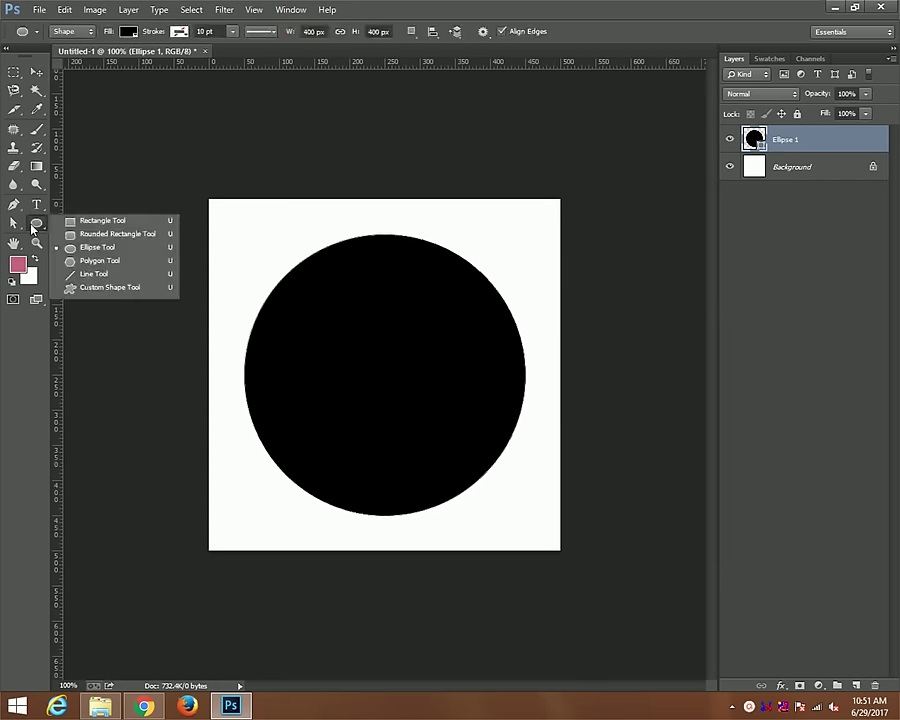
Create a 10 × 10 px ellipse for the centre dot
{"action": "left_click", "coordinate": [97, 247]}
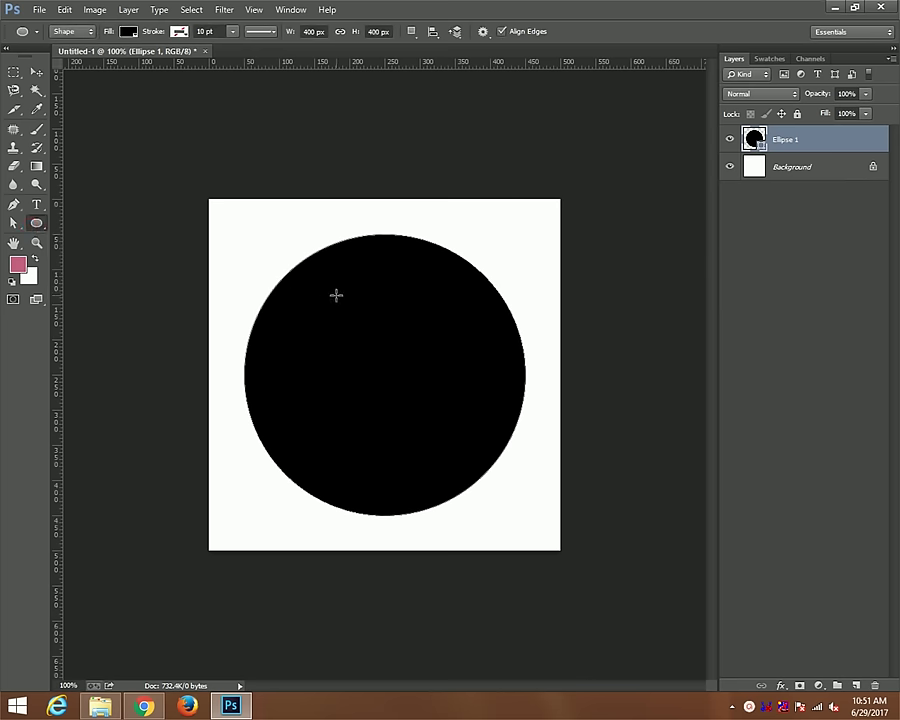
{"action": "left_click", "coordinate": [365, 346]}
{"action": "type", "text": "10"}
{"action": "key", "text": "Tab"}
{"action": "type", "text": "1"}
{"action": "key", "text": "Return"}
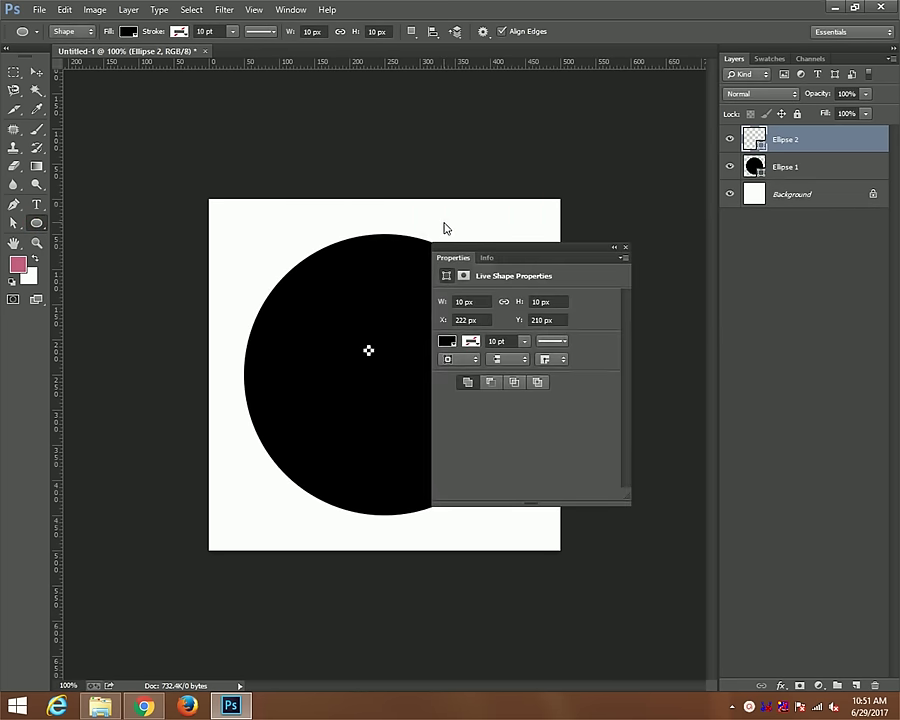
Set the dot's fill to white and close the Properties panel
{"action": "left_click", "coordinate": [446, 342]}
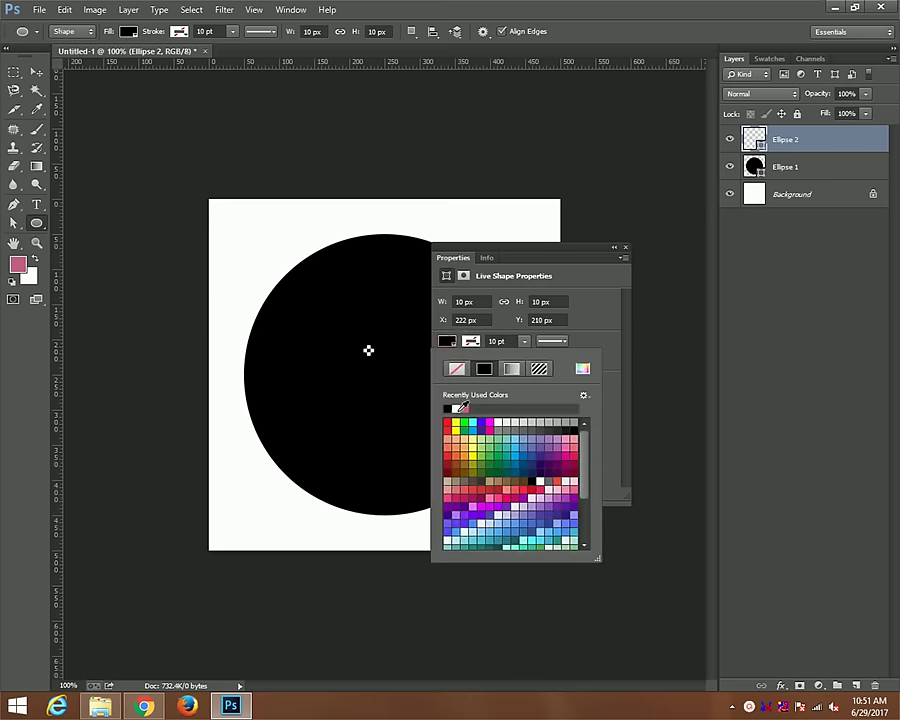
{"action": "left_click", "coordinate": [458, 408]}
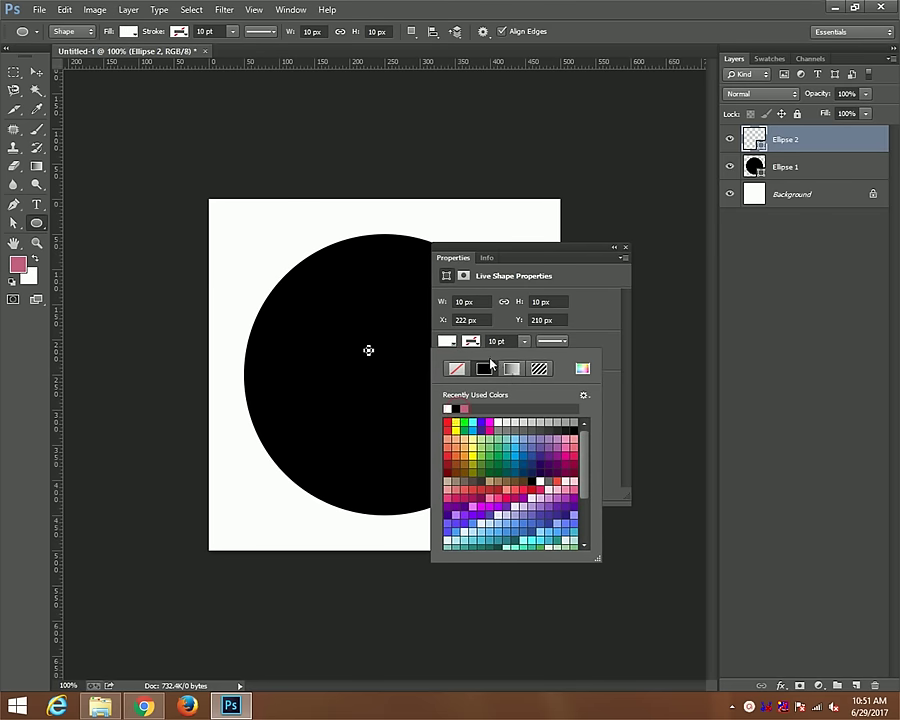
{"action": "key", "text": "Return"}
{"action": "right_click", "coordinate": [588, 257]}
{"action": "left_click", "coordinate": [605, 258]}
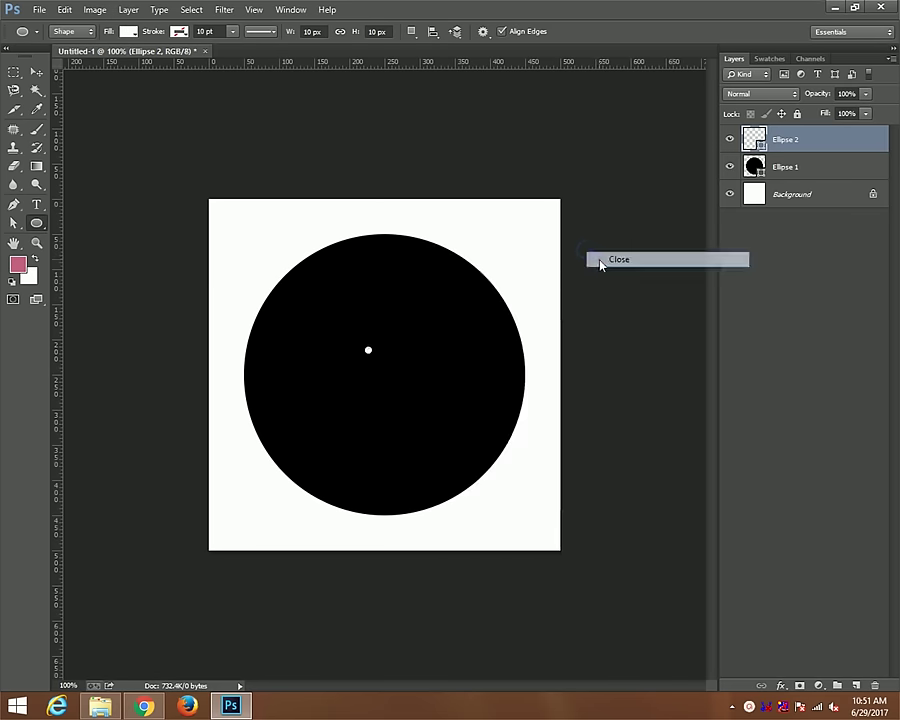
Centre the white dot vertically and horizontally on the black circle
{"action": "left_click", "coordinate": [813, 166], "text": "shift"}
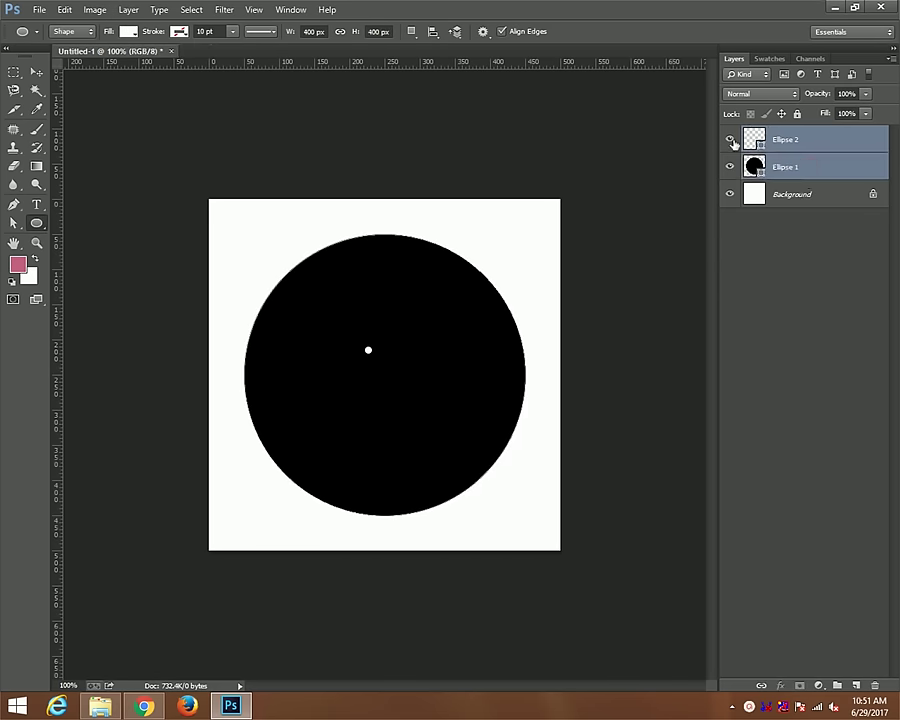
{"action": "key", "text": "v"}
{"action": "left_click", "coordinate": [296, 33]}
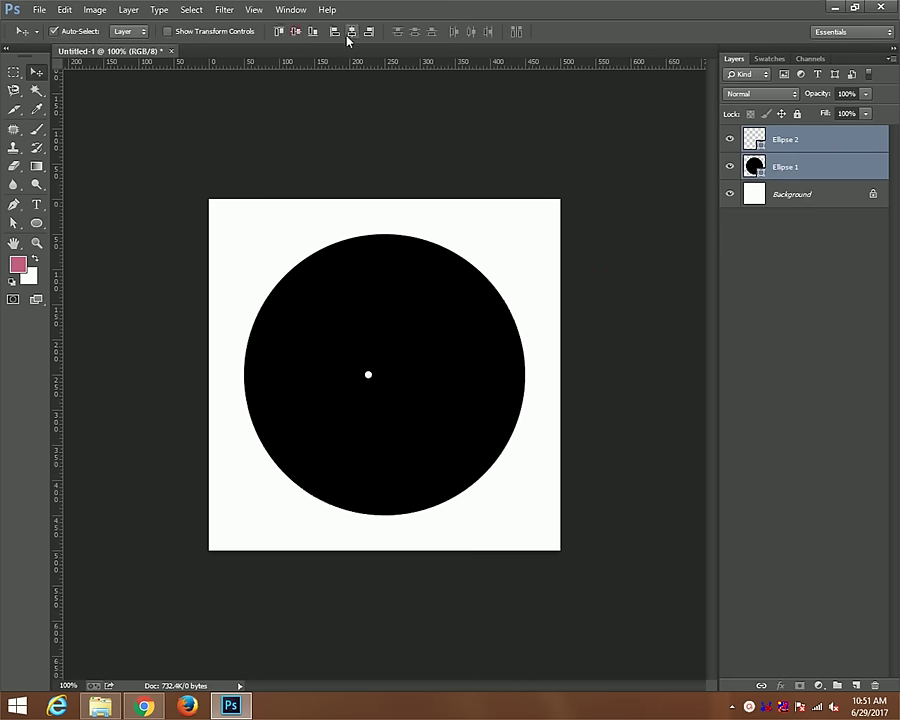
{"action": "left_click", "coordinate": [352, 33]}
{"action": "left_click", "coordinate": [781, 143]}
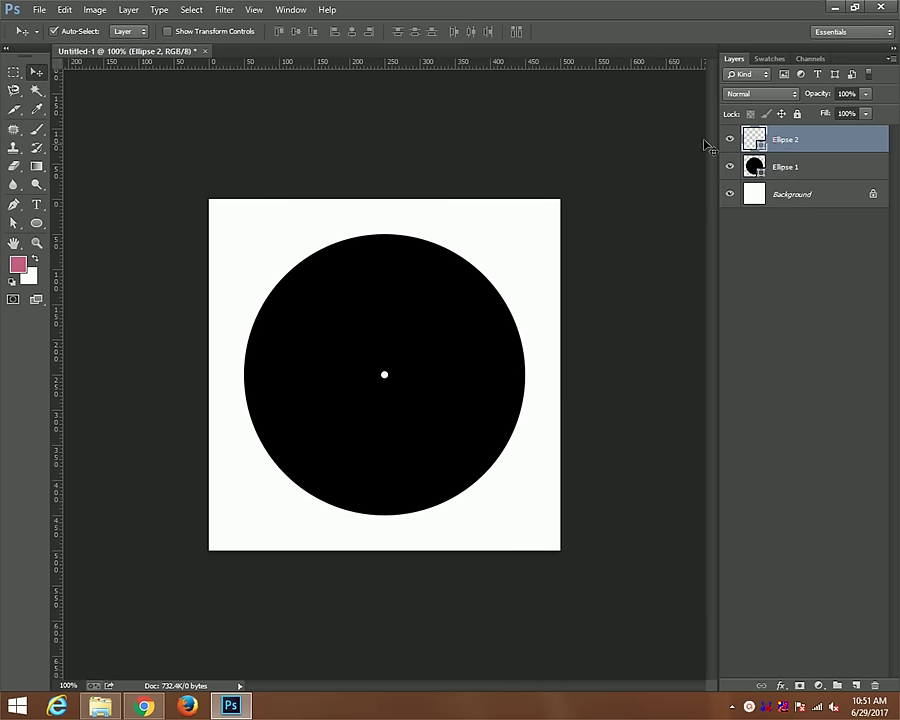
{"action": "scroll", "coordinate": [378, 284], "scroll_direction": "up", "scroll_amount": 2}
{"action": "scroll", "coordinate": [378, 284], "scroll_direction": "up", "scroll_amount": 2}
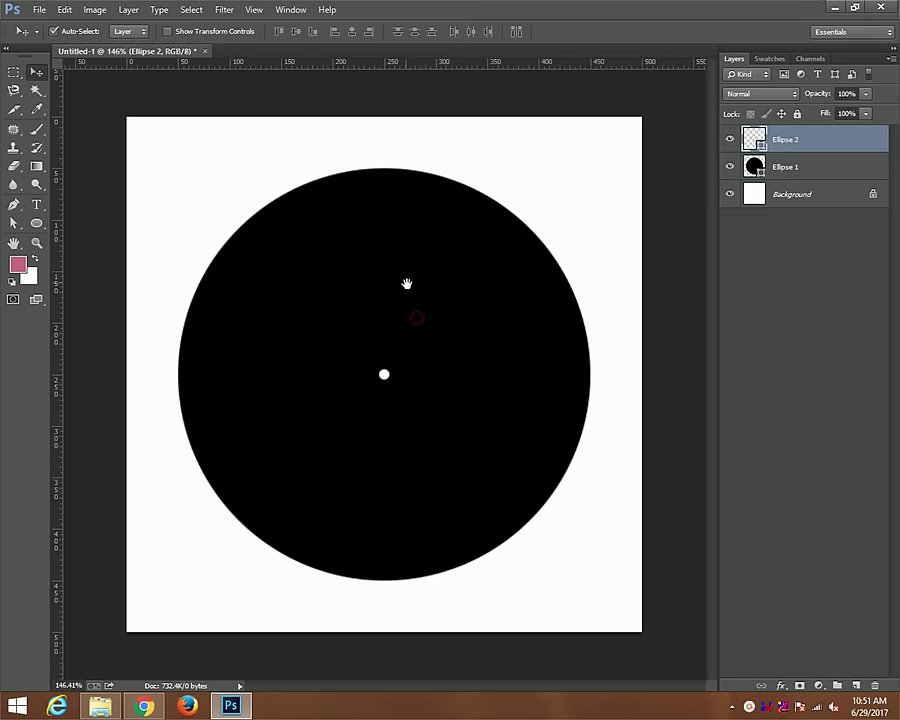
Add the numbers 12 and 09 as text layers on the dial
{"action": "key", "text": "t"}
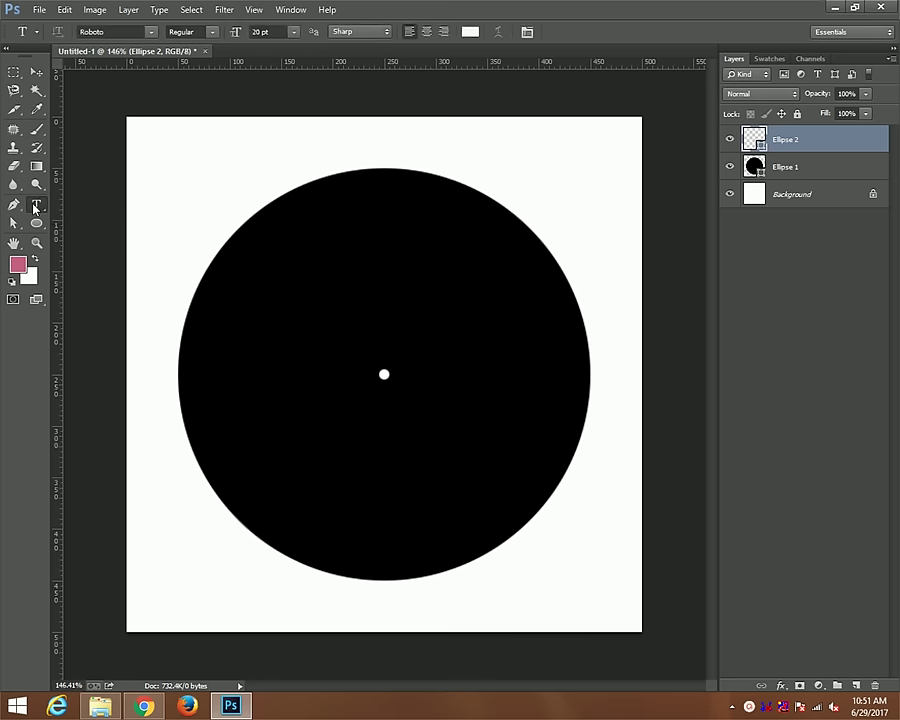
{"action": "left_click", "coordinate": [324, 236]}
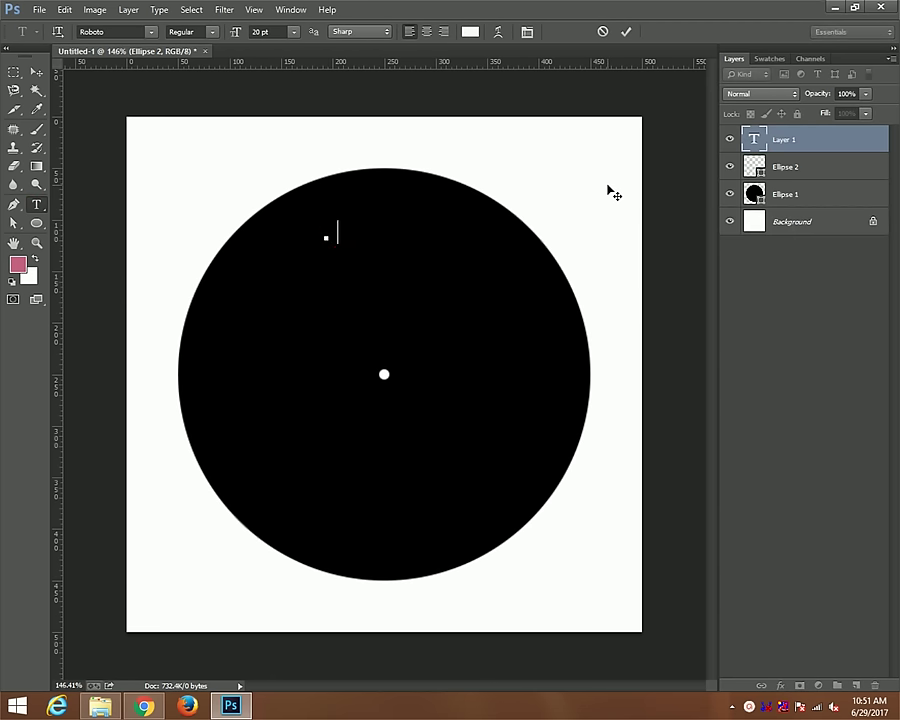
{"action": "type", "text": "12"}
{"action": "key", "text": "ctrl+Return"}
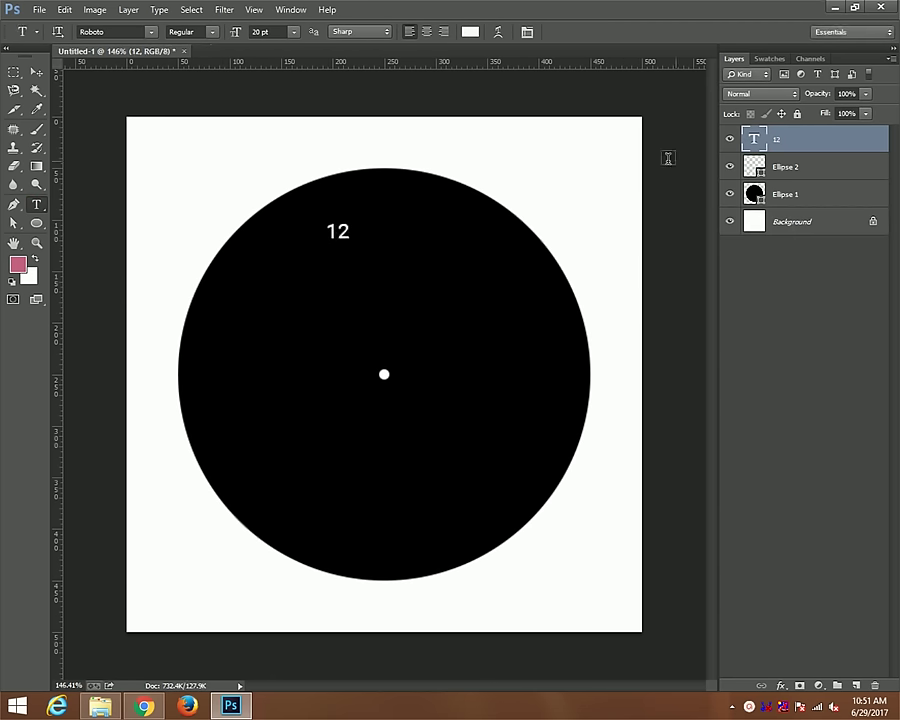
{"action": "left_click", "coordinate": [421, 287]}
{"action": "type", "text": "09"}
{"action": "key", "text": "ctrl+Return"}
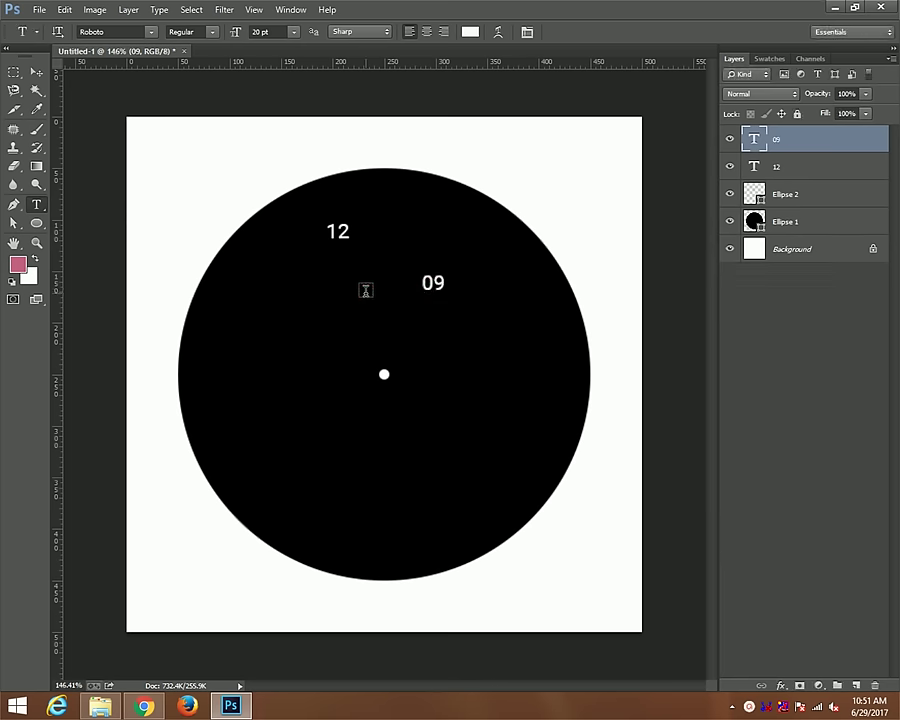
Add the numbers 06 and 03, then select the 12 layer with Ellipse 1
{"action": "left_click", "coordinate": [365, 290]}
{"action": "type", "text": "06"}
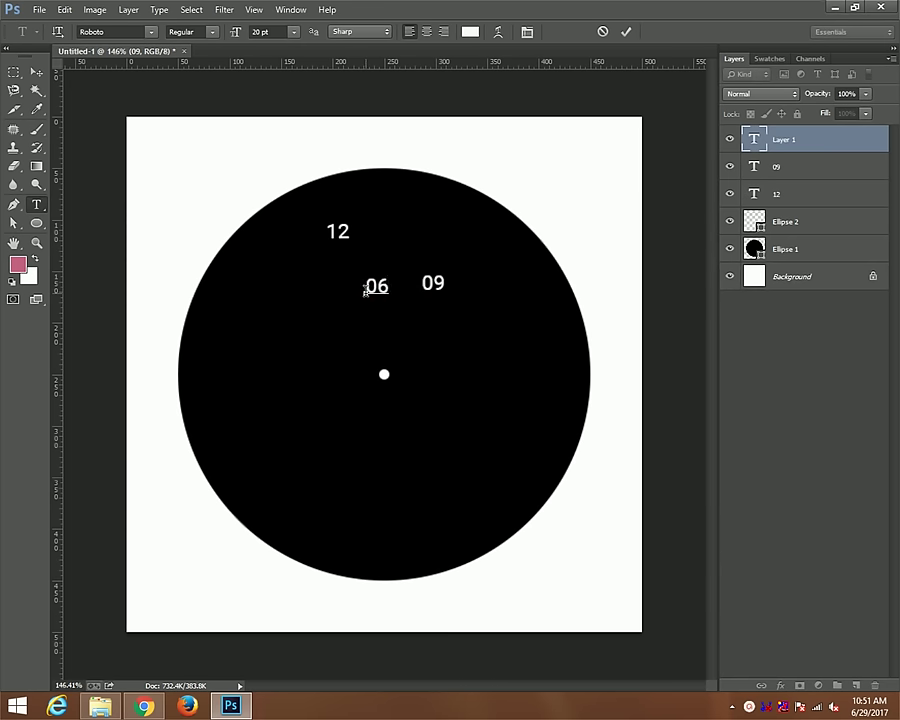
{"action": "key", "text": "ctrl+Return"}
{"action": "left_click", "coordinate": [316, 310]}
{"action": "type", "text": "03"}
{"action": "key", "text": "ctrl+Return"}
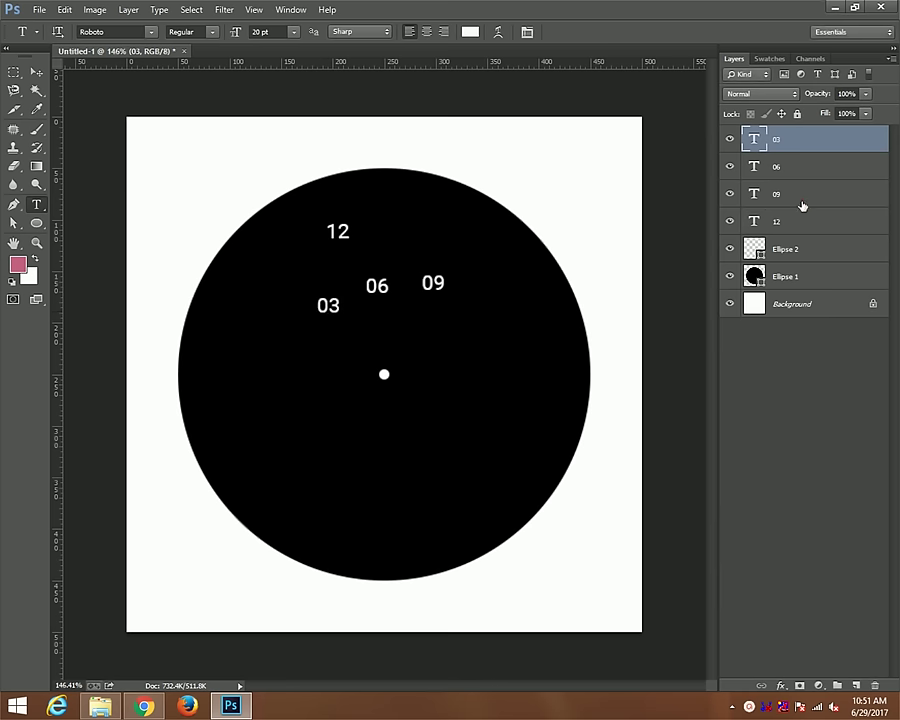
{"action": "left_click", "coordinate": [785, 224]}
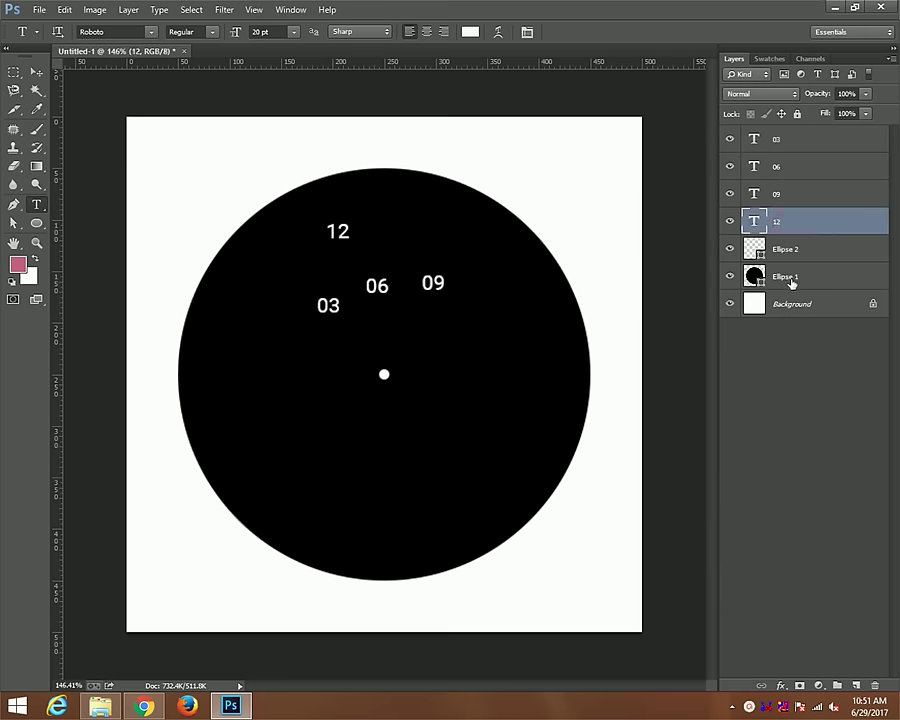
{"action": "left_click", "coordinate": [791, 281], "text": "ctrl"}
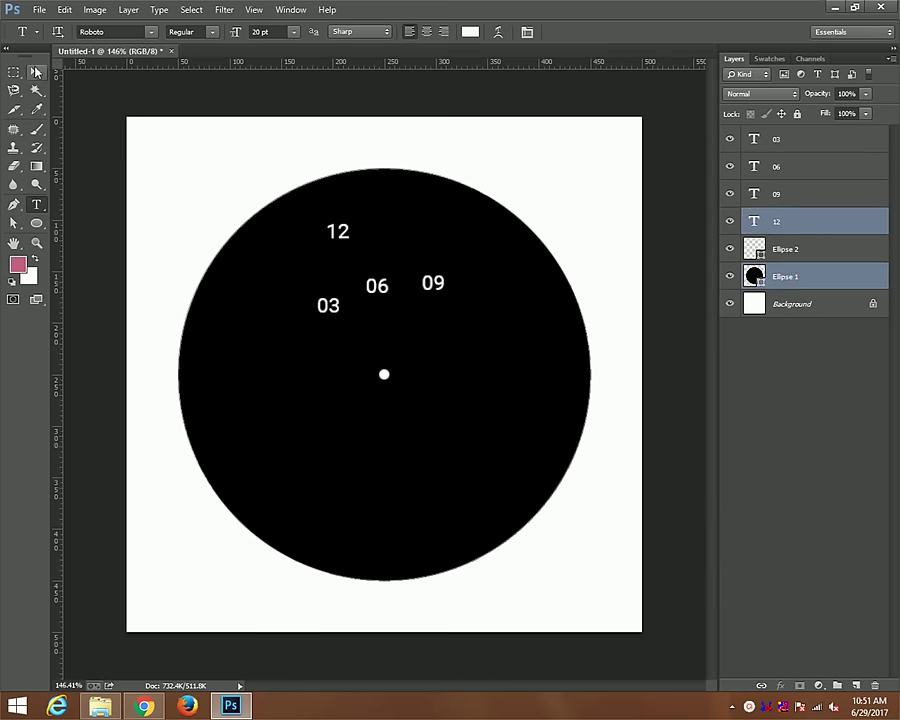
Align 12 to the face's top centre and 09 to its left middle
{"action": "left_click", "coordinate": [37, 71]}
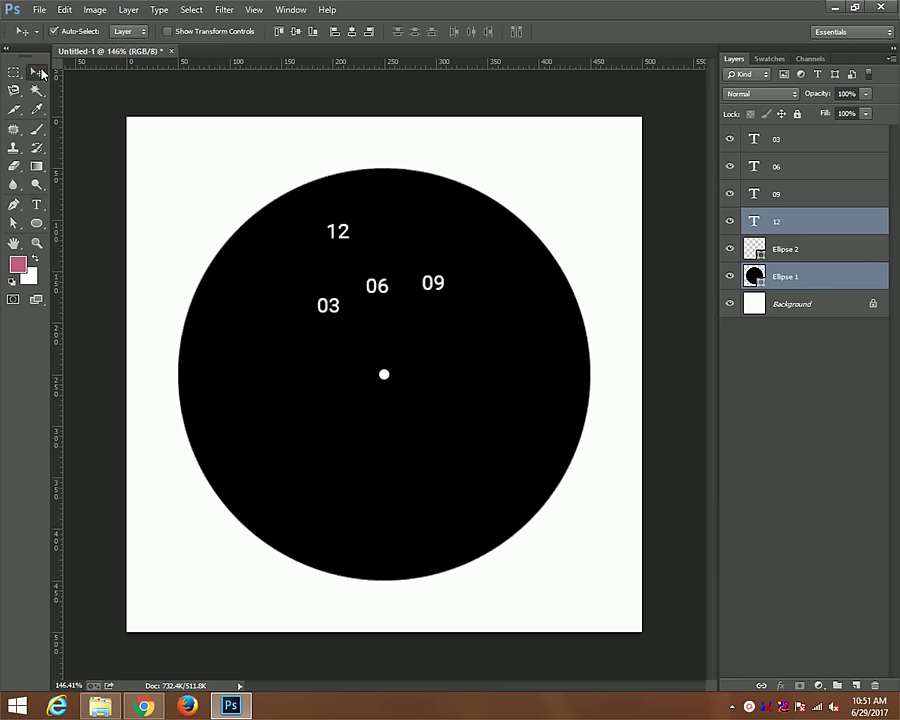
{"action": "left_click", "coordinate": [349, 32]}
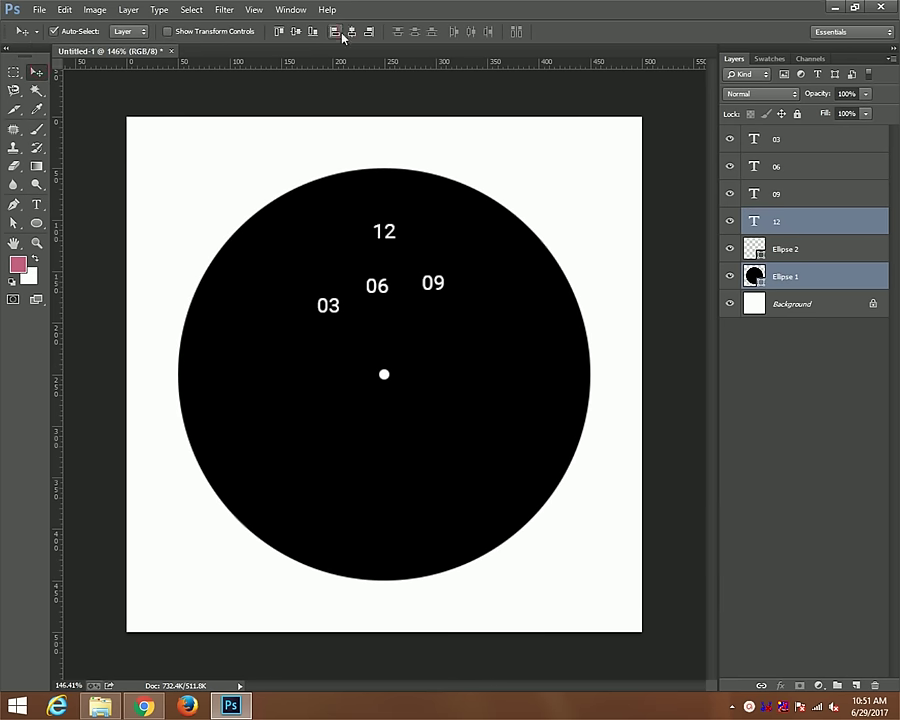
{"action": "left_click", "coordinate": [280, 32]}
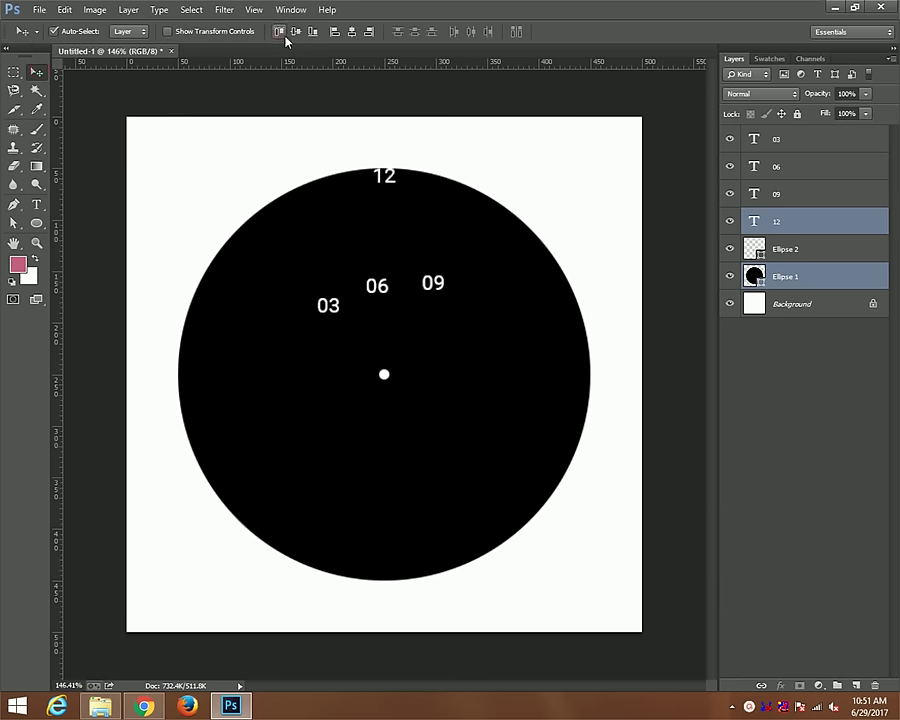
{"action": "left_click", "coordinate": [792, 224], "text": "ctrl"}
{"action": "left_click", "coordinate": [788, 196], "text": "ctrl"}
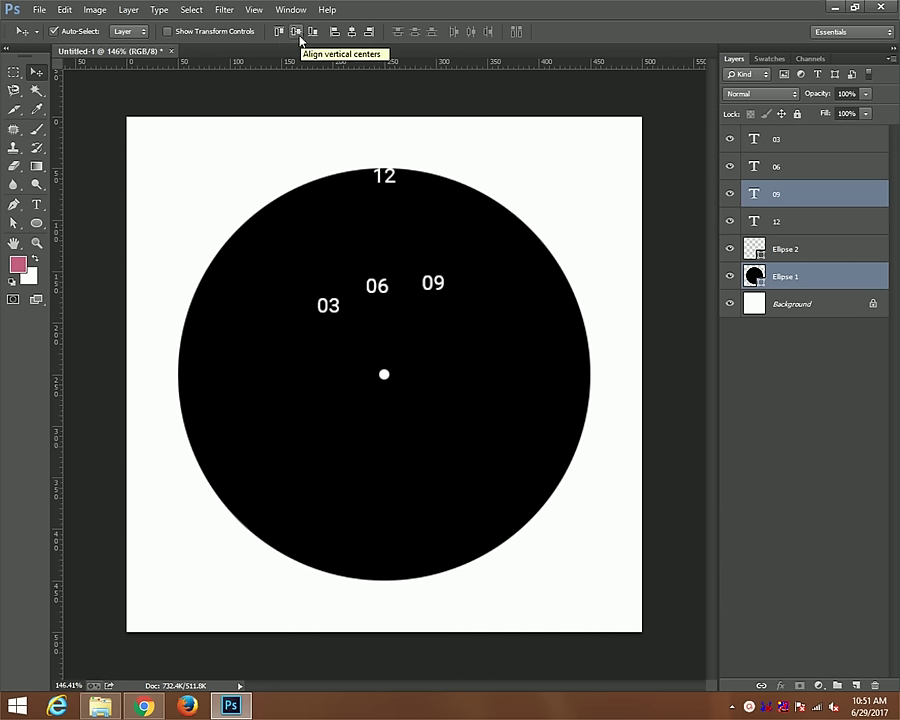
{"action": "left_click", "coordinate": [334, 34]}
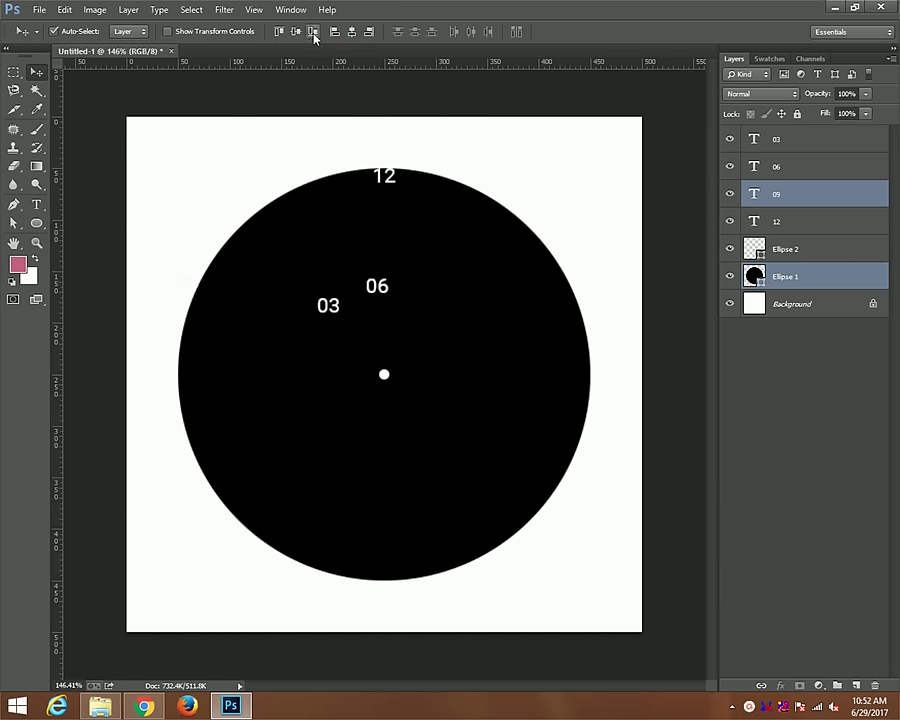
{"action": "left_click", "coordinate": [296, 33]}
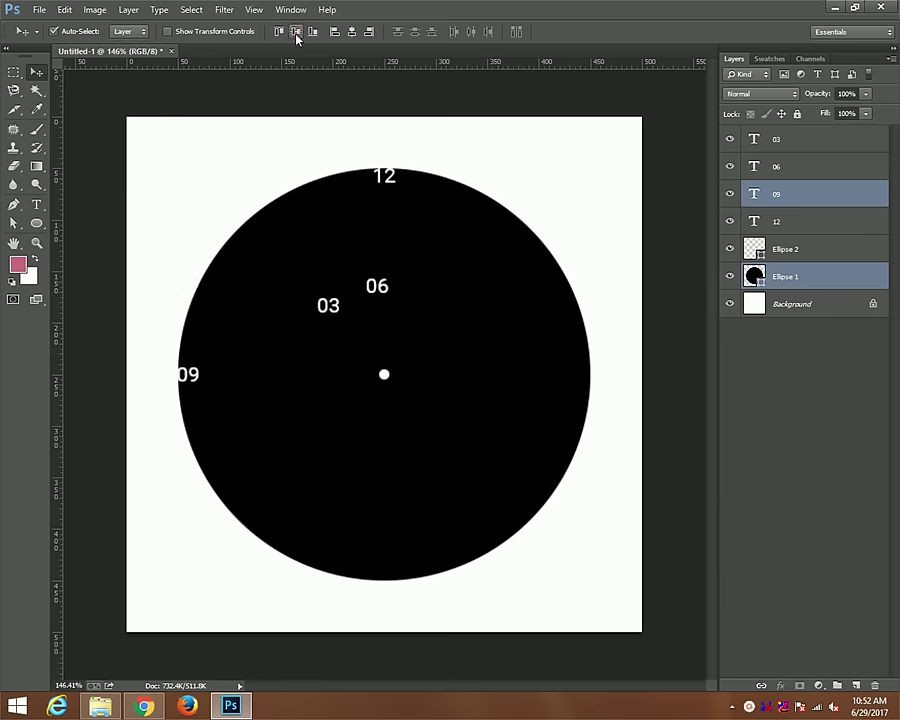
{"action": "left_click", "coordinate": [778, 194], "text": "ctrl"}
Align 06 to the bottom centre and 03 to the right middle, then select all four numbers
{"action": "left_click", "coordinate": [776, 167], "text": "ctrl"}
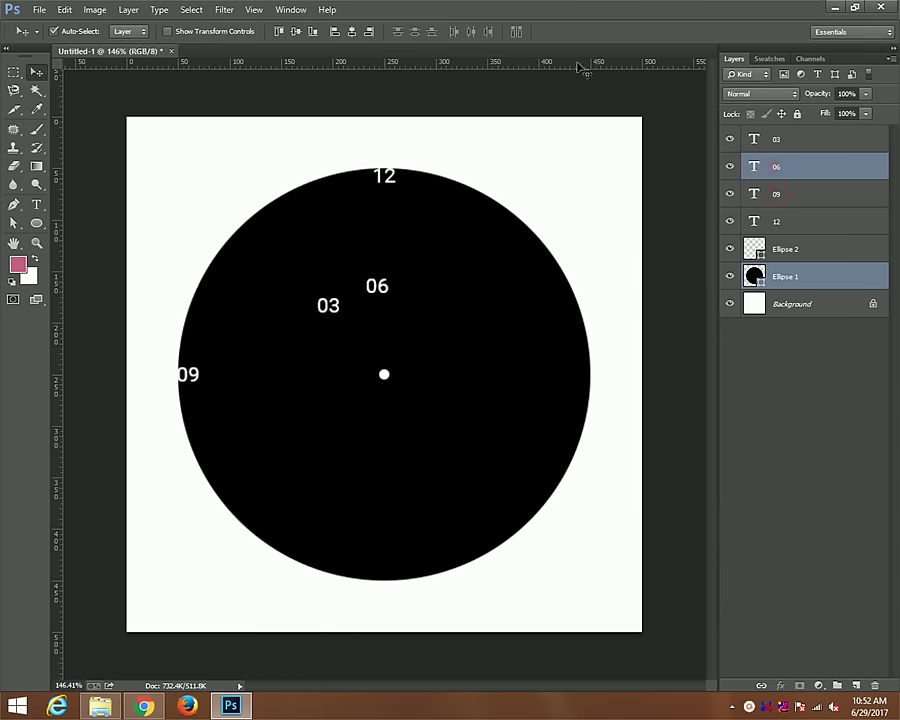
{"action": "left_click", "coordinate": [351, 33]}
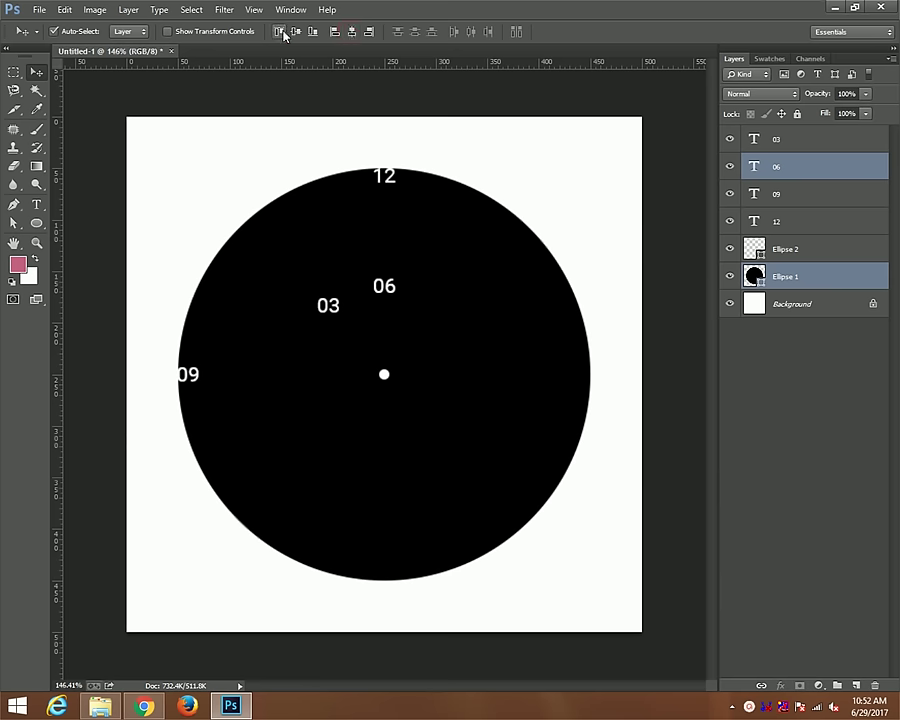
{"action": "left_click", "coordinate": [312, 33]}
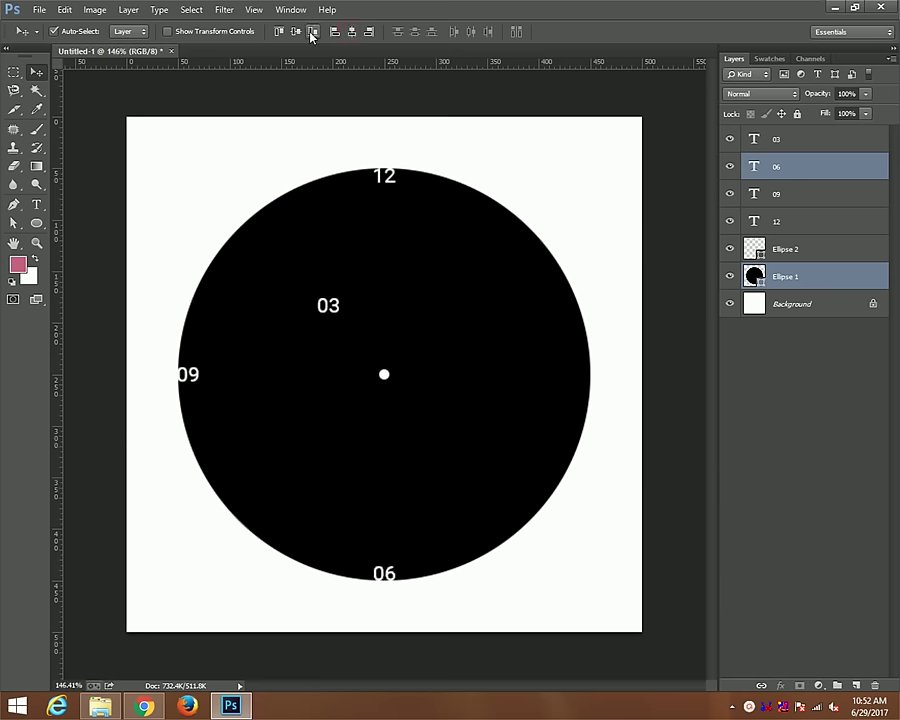
{"action": "left_click", "coordinate": [785, 158], "text": "ctrl"}
{"action": "left_click", "coordinate": [766, 137], "text": "ctrl"}
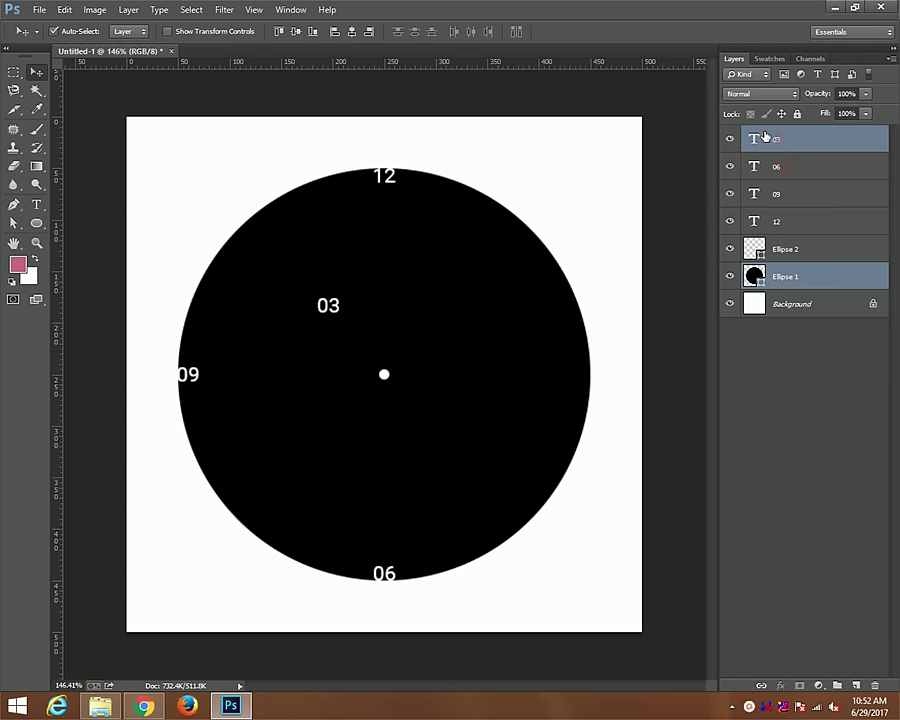
{"action": "left_click", "coordinate": [369, 34]}
{"action": "left_click", "coordinate": [295, 33]}
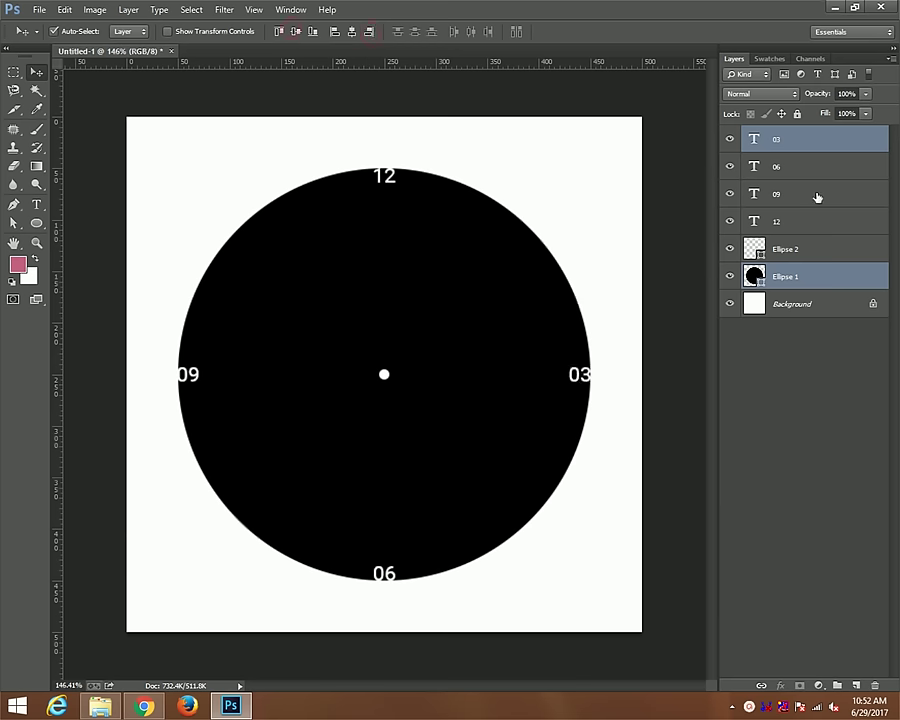
{"action": "left_click", "coordinate": [773, 140]}
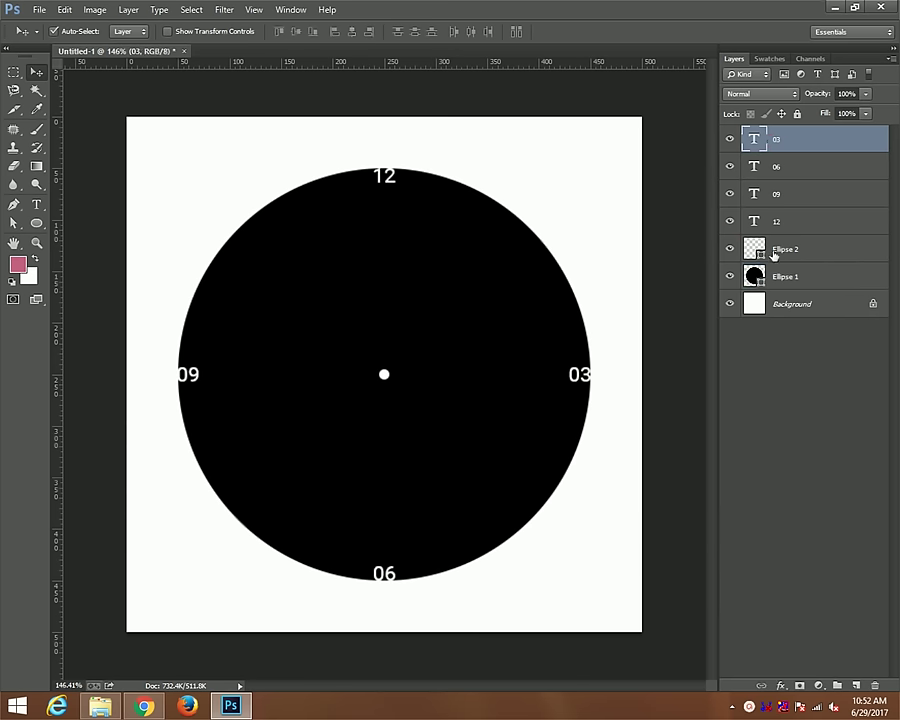
{"action": "left_click", "coordinate": [786, 221]}
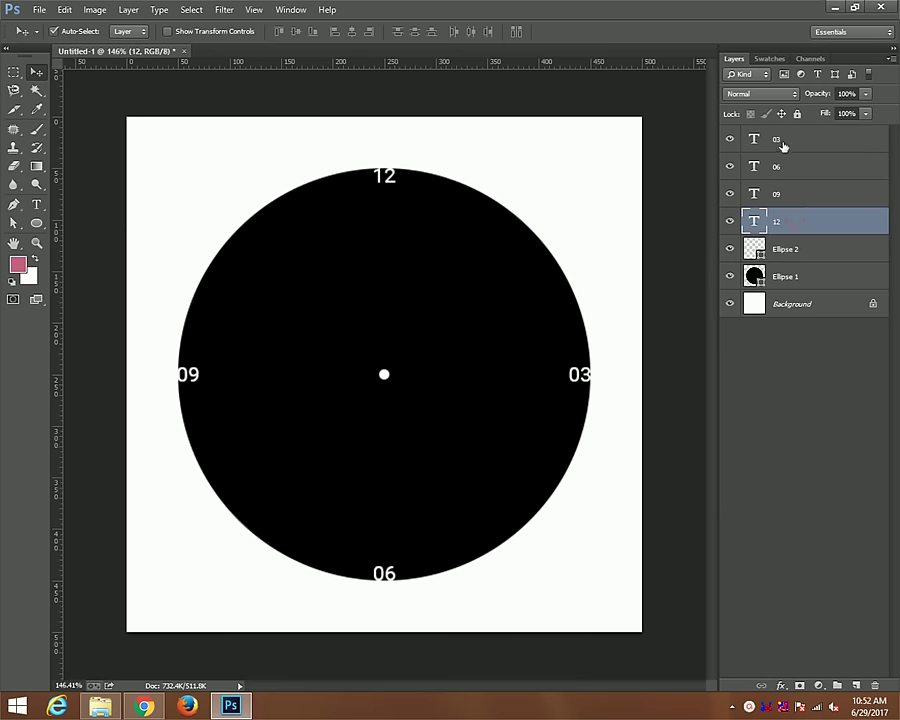
{"action": "left_click", "coordinate": [783, 146], "text": "shift"}
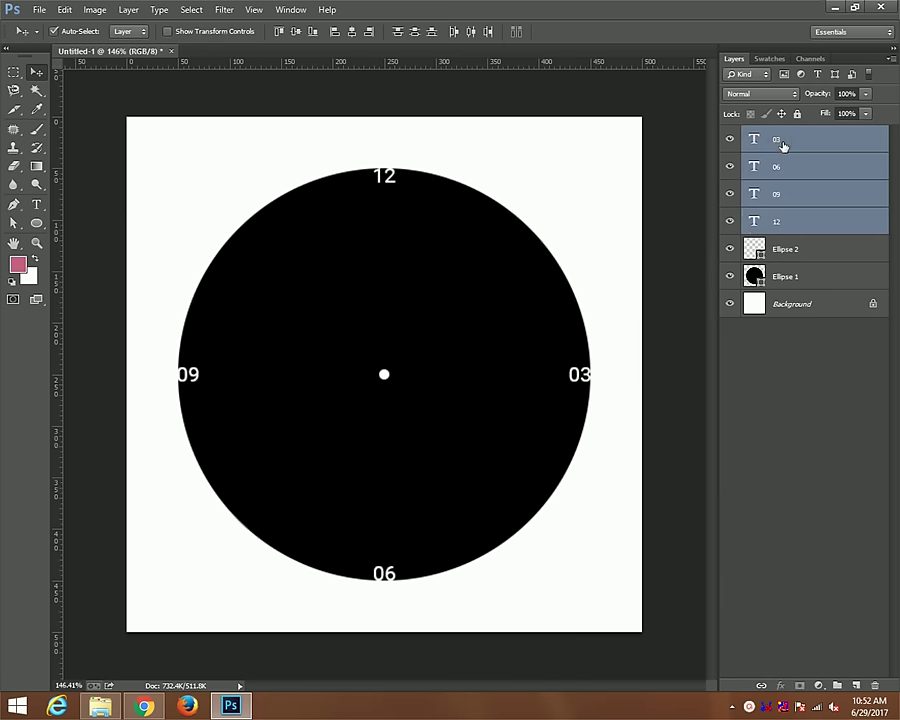
Group the four numbers into Group 1 and move Ellipse 2 above it
{"action": "key", "text": "ctrl+g"}
{"action": "left_click_drag", "start_coordinate": [778, 150], "coordinate": [758, 140]}
{"action": "left_click", "coordinate": [759, 139]}
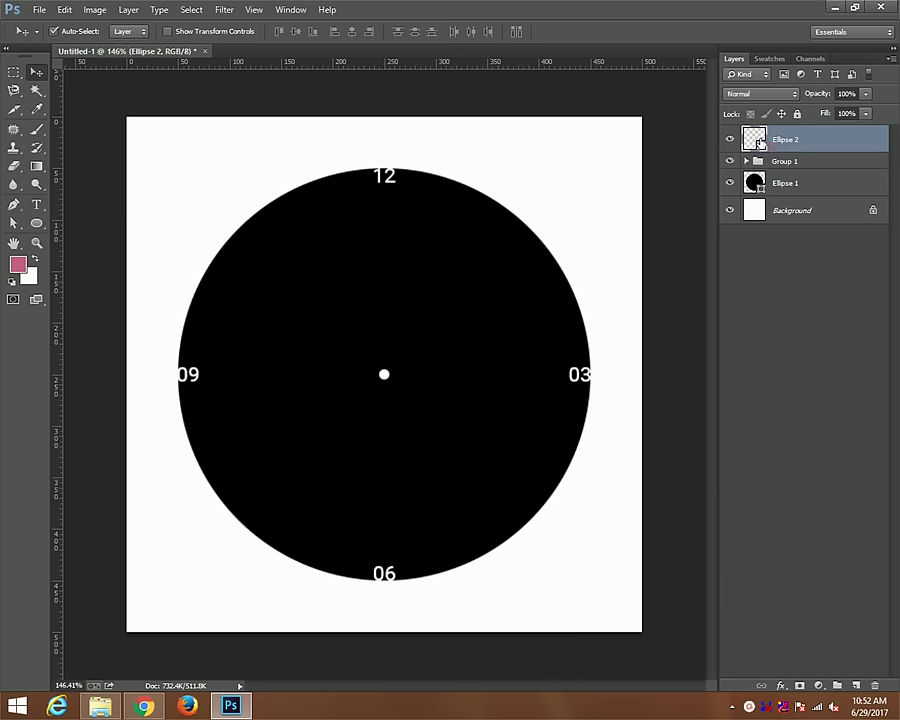
{"action": "scroll", "coordinate": [321, 262], "scroll_direction": "up", "scroll_amount": 1}
{"action": "scroll", "coordinate": [321, 262], "scroll_direction": "up", "scroll_amount": 1}
{"action": "scroll", "coordinate": [321, 262], "scroll_direction": "down", "scroll_amount": 1}
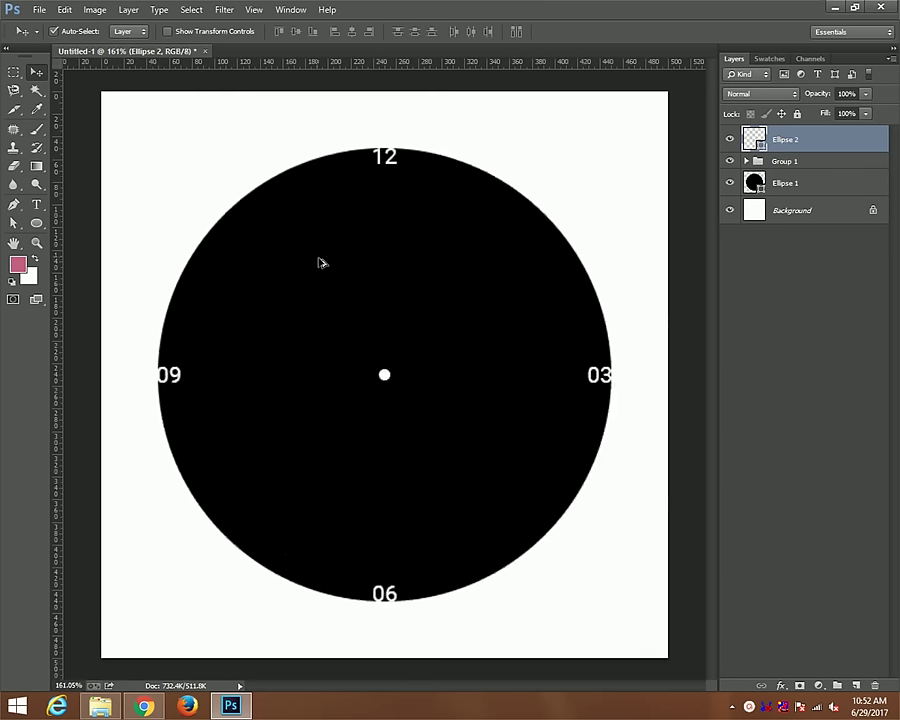
Draw a vertical line from the 12 toward the centre dot with the Line Tool
{"action": "left_click", "coordinate": [36, 223]}
{"action": "right_click", "coordinate": [36, 223]}
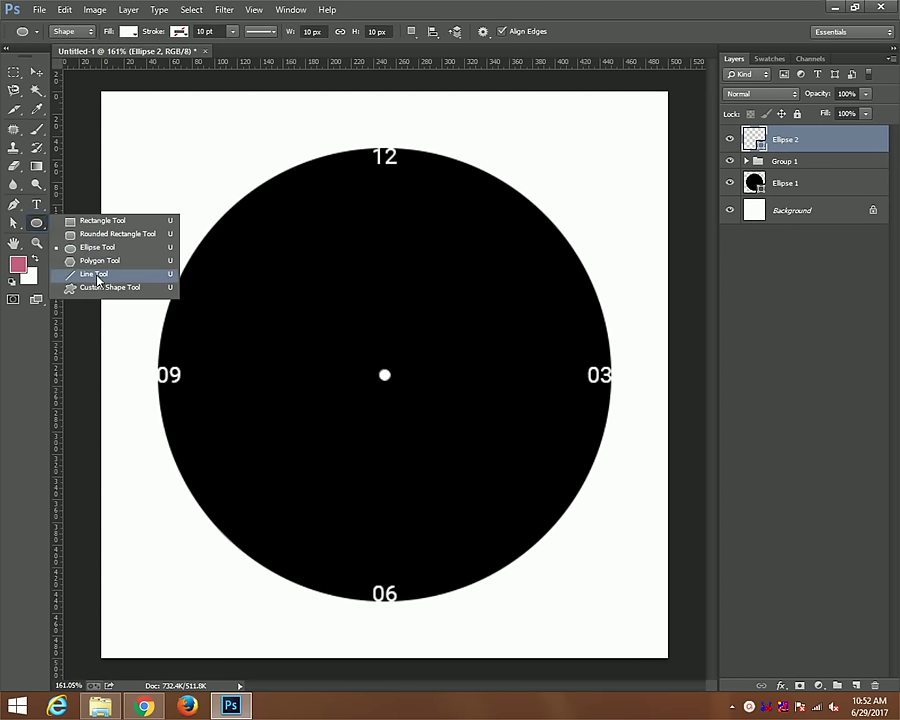
{"action": "left_click", "coordinate": [75, 274]}
{"action": "left_click_drag", "start_coordinate": [380, 175], "coordinate": [404, 372]}
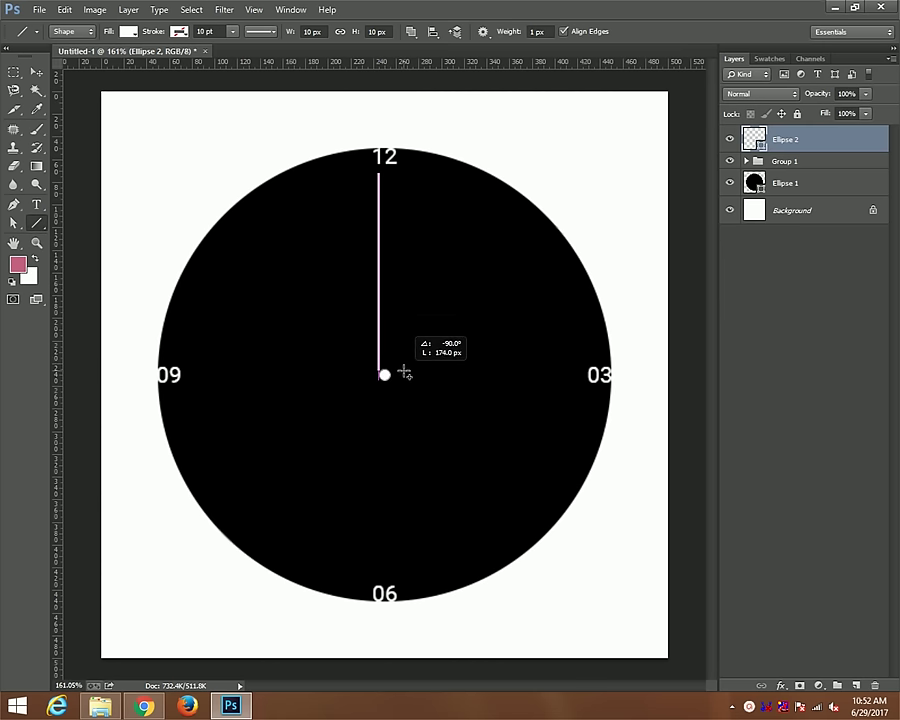
{"action": "left_click_drag", "start_coordinate": [404, 372], "coordinate": [405, 373]}
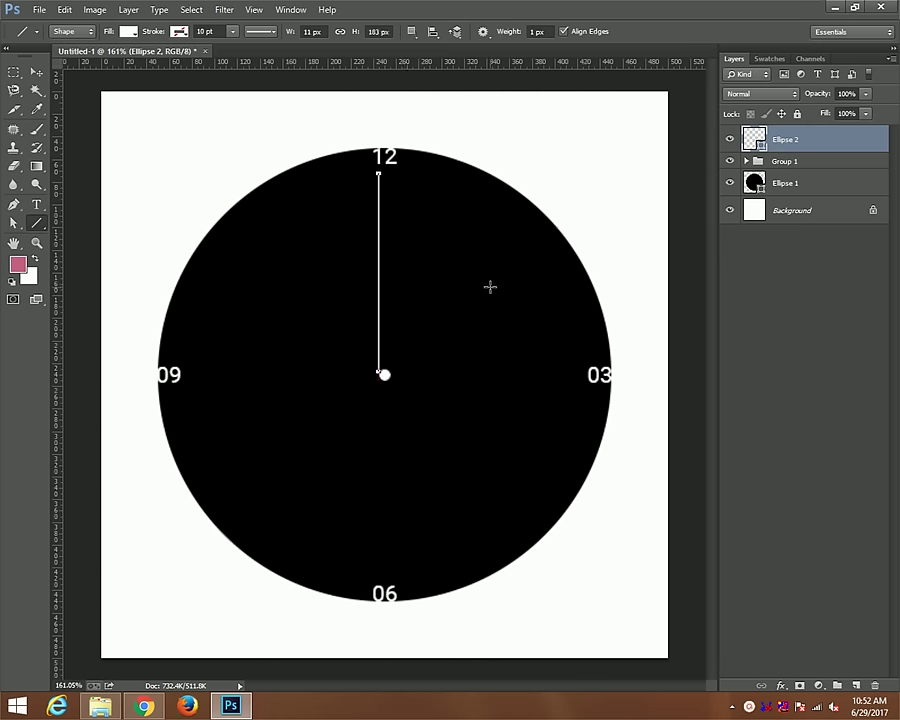
{"action": "key", "text": "Return"}
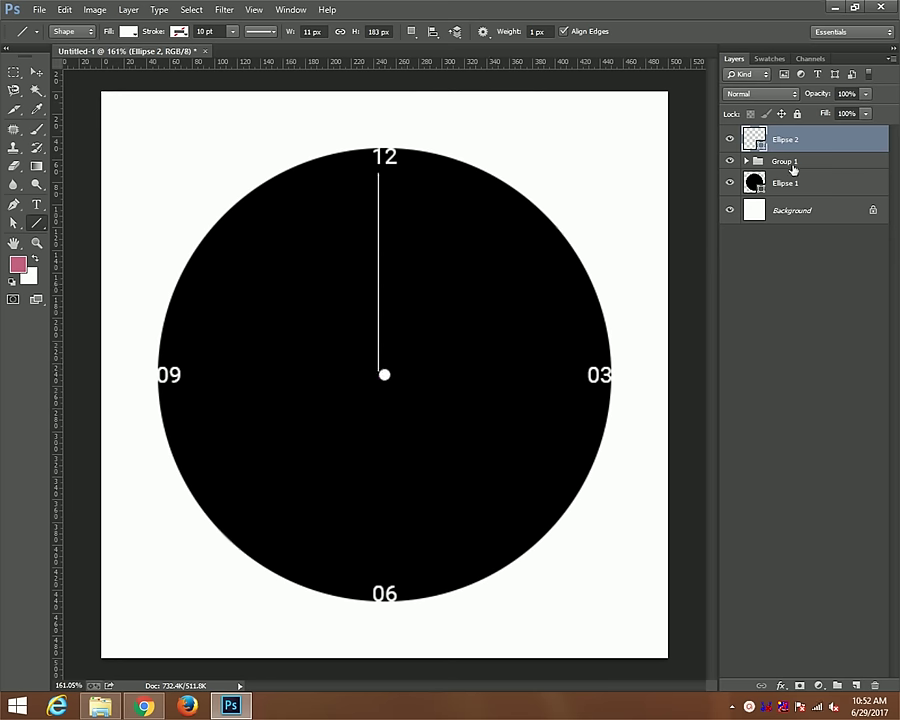
Try vertically centring the line on the face, then undo the alignment and the line
{"action": "left_click", "coordinate": [790, 183], "text": "ctrl"}
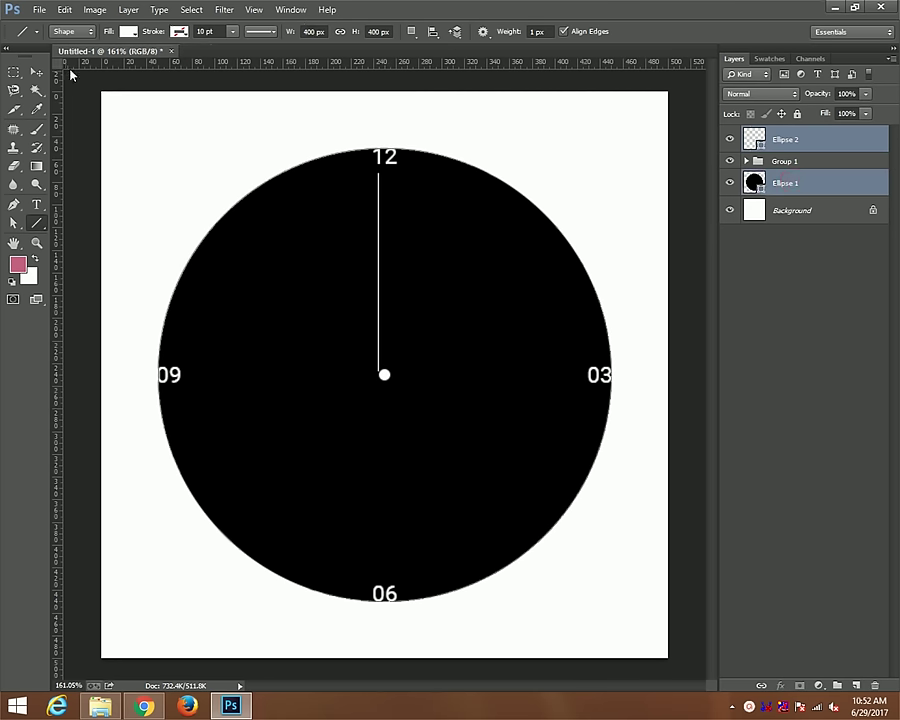
{"action": "left_click", "coordinate": [36, 72]}
{"action": "left_click", "coordinate": [296, 31]}
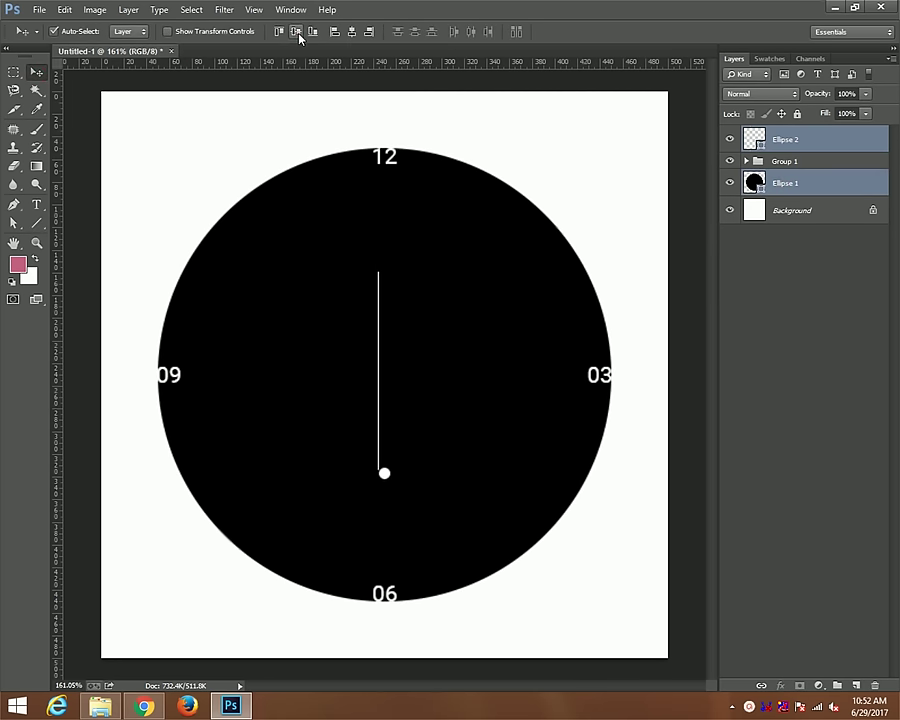
{"action": "key", "text": "ctrl+z"}
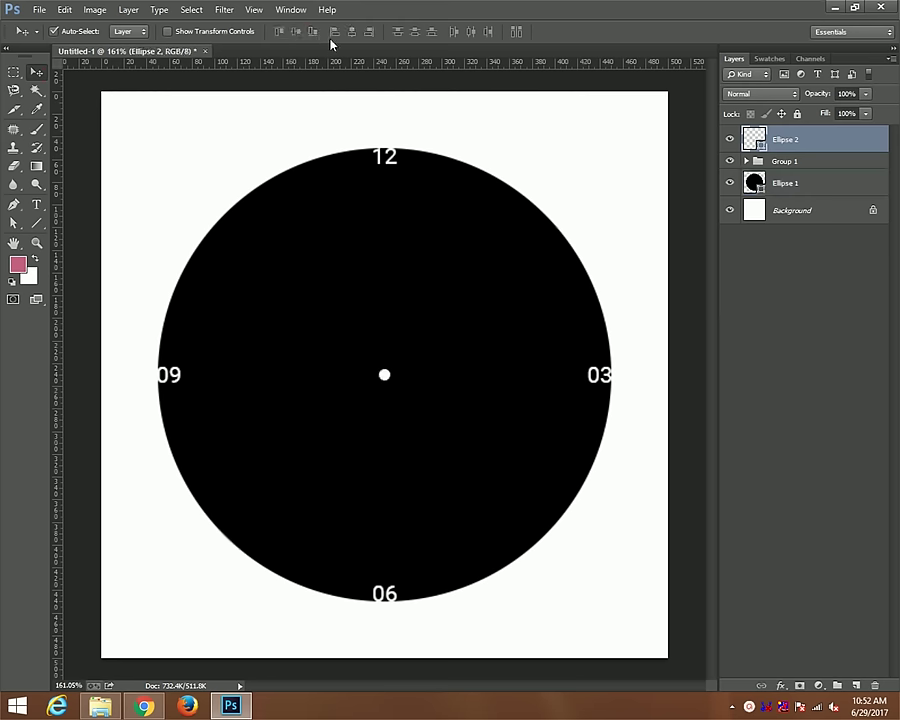
{"action": "key", "text": "ctrl+alt+z"}
{"action": "left_click", "coordinate": [781, 141]}
{"action": "left_click", "coordinate": [37, 222]}
Draw a trial line left of the face and check the centre dot's visibility
{"action": "left_click_drag", "start_coordinate": [152, 141], "coordinate": [134, 341]}
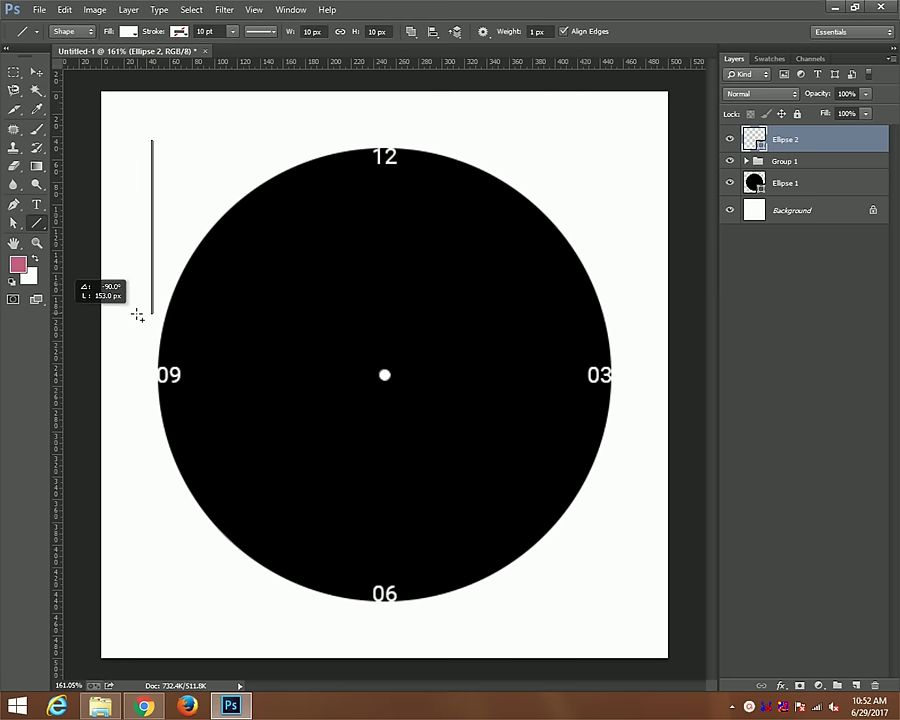
{"action": "left_click_drag", "start_coordinate": [134, 341], "coordinate": [129, 356]}
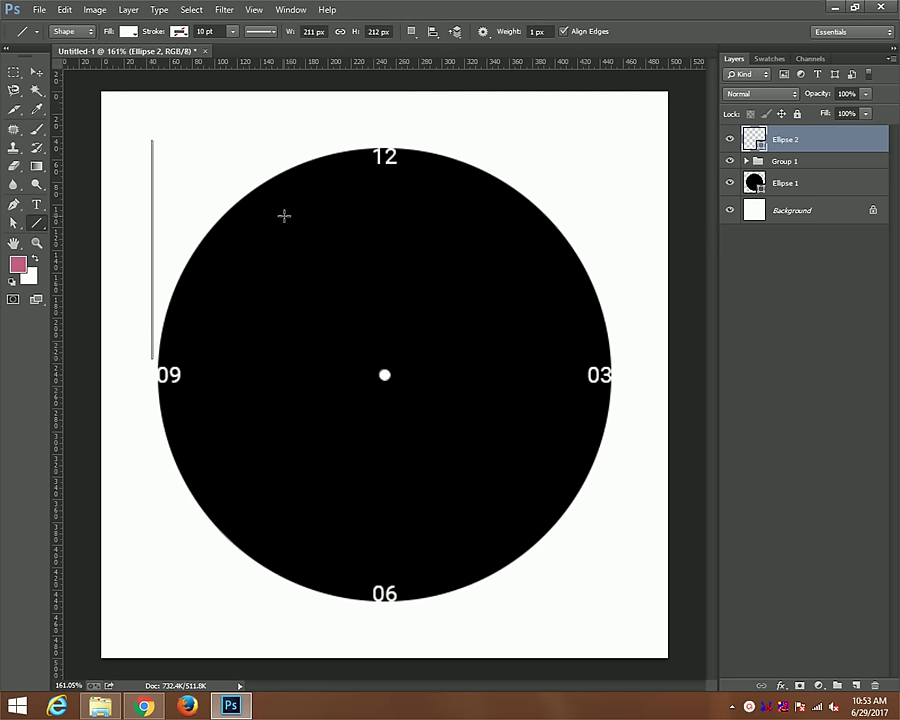
{"action": "left_click", "coordinate": [729, 141]}
{"action": "left_click", "coordinate": [760, 160]}
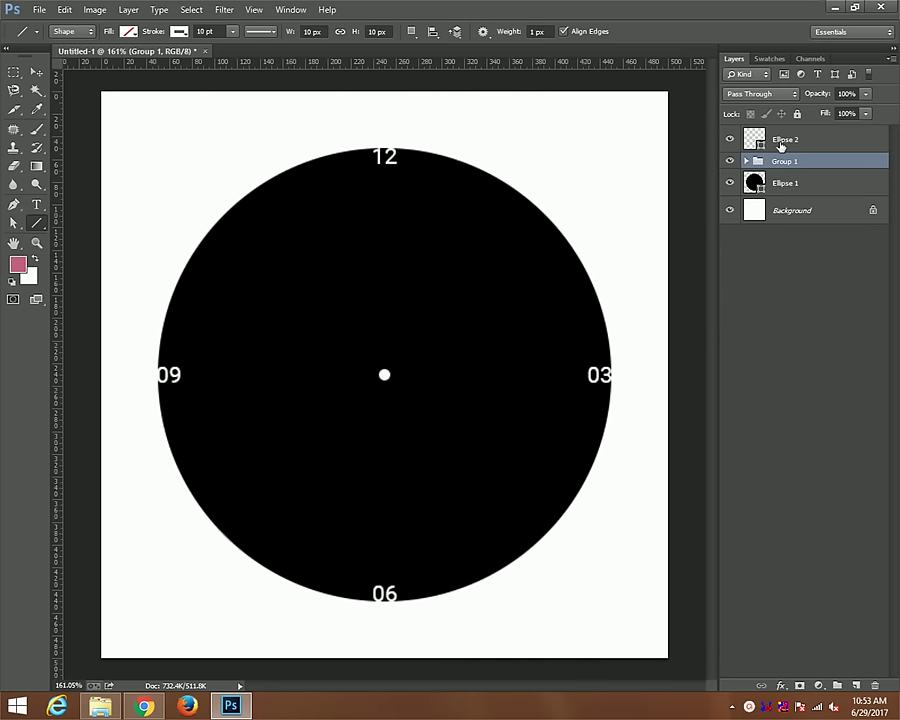
{"action": "left_click", "coordinate": [781, 146]}
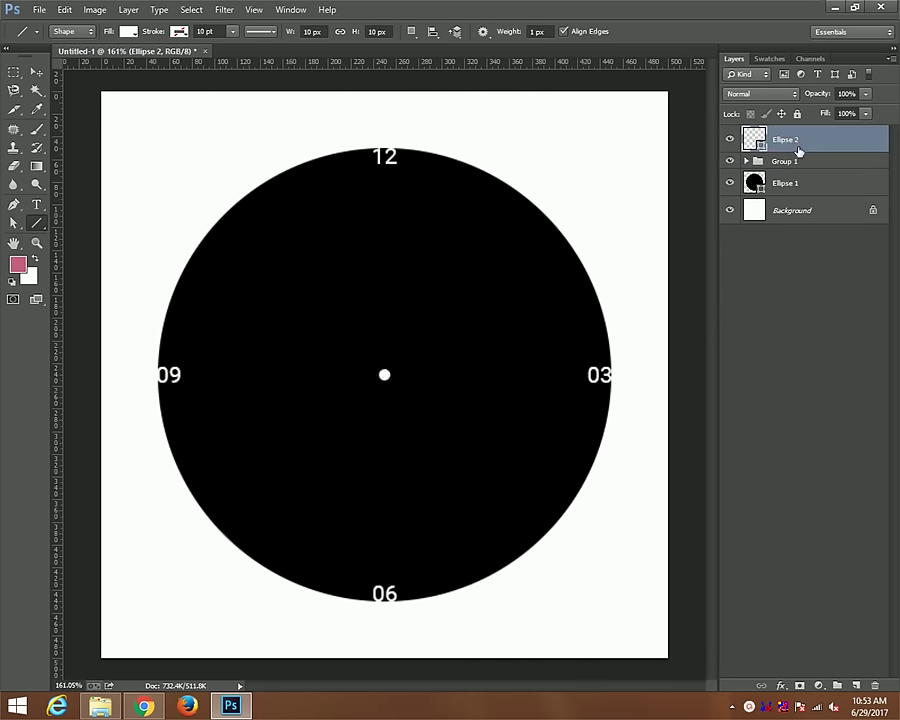
With Group 1 selected, draw the white hand from below the 12 to the centre dot
{"action": "left_click", "coordinate": [795, 163]}
{"action": "left_click_drag", "start_coordinate": [336, 206], "coordinate": [332, 407]}
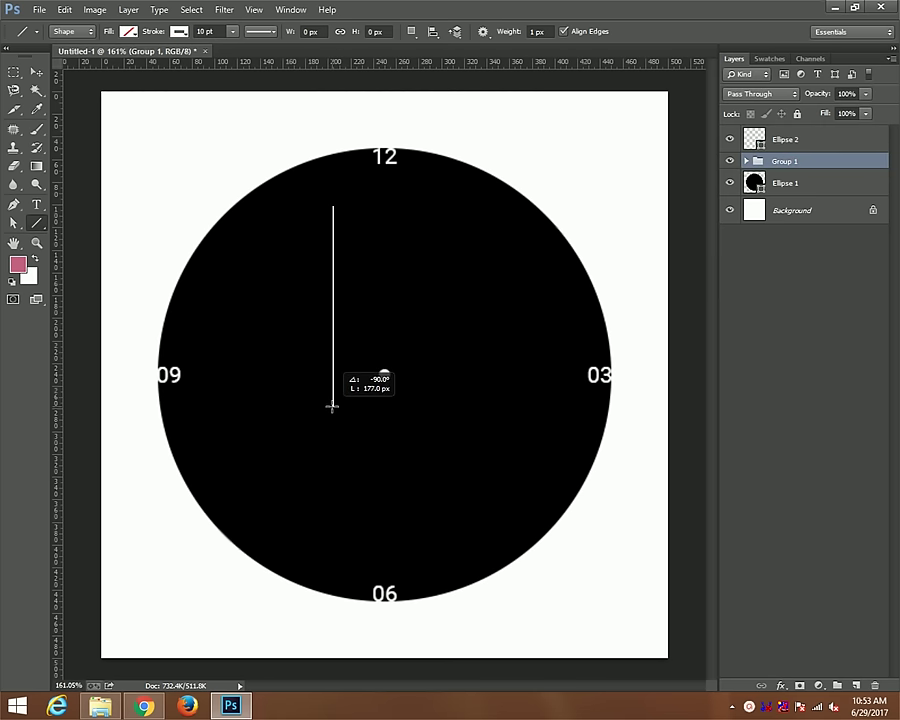
{"action": "left_click_drag", "start_coordinate": [332, 407], "coordinate": [384, 363]}
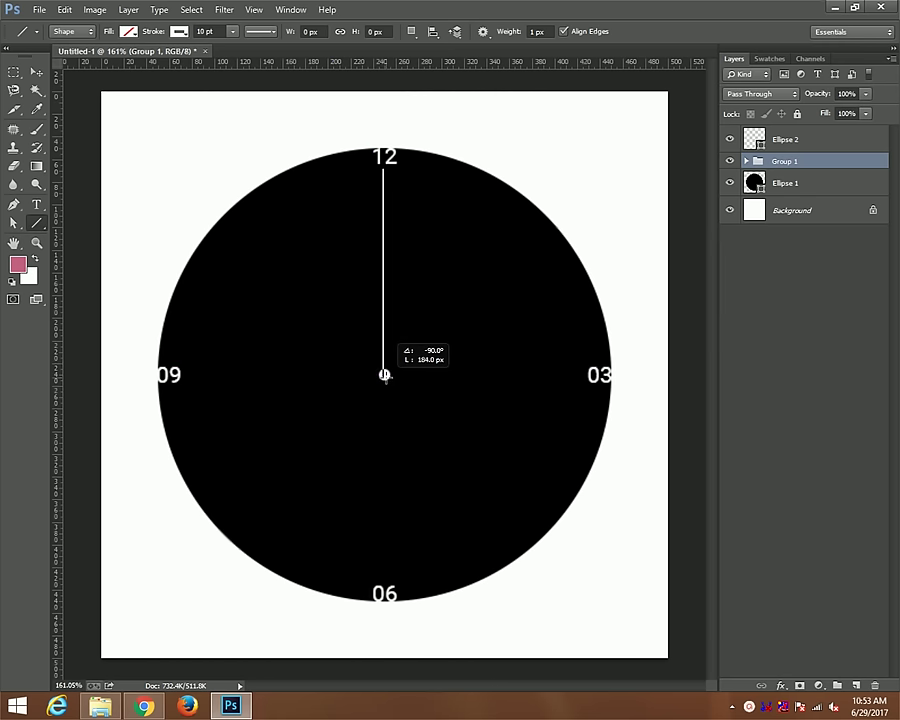
{"action": "left_click_drag", "start_coordinate": [384, 363], "coordinate": [384, 376]}
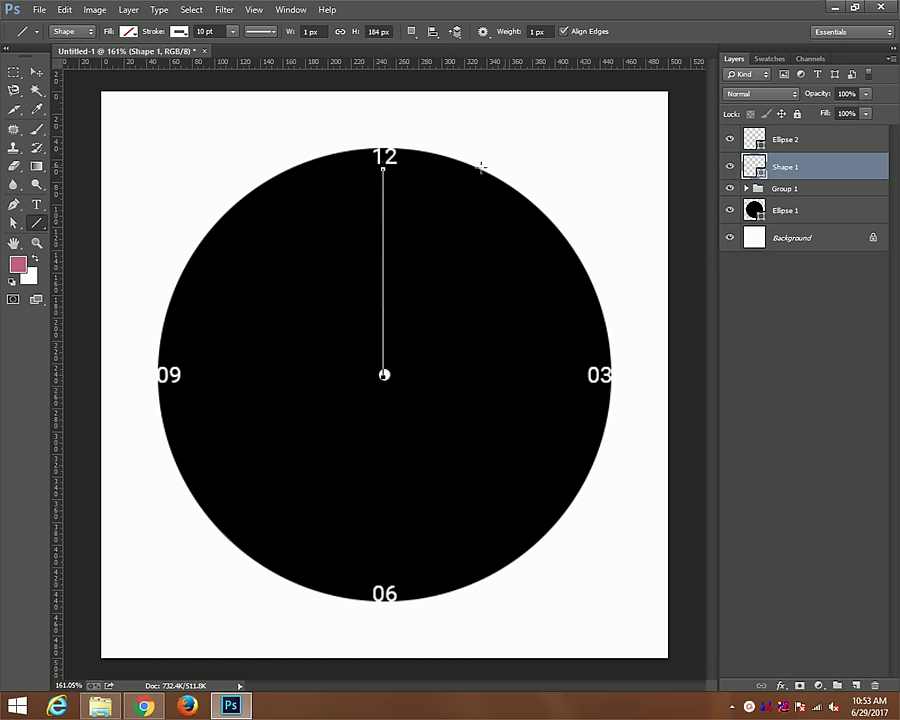
{"action": "left_click", "coordinate": [36, 72]}
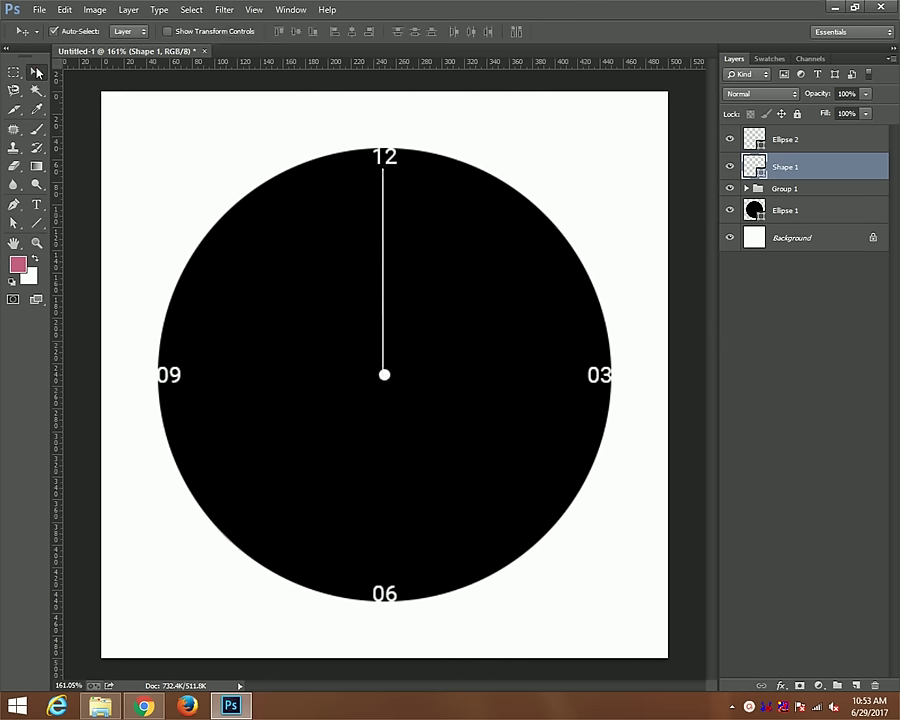
Shorten the second hand from its top end with Free Transform
{"action": "key", "text": "t"}
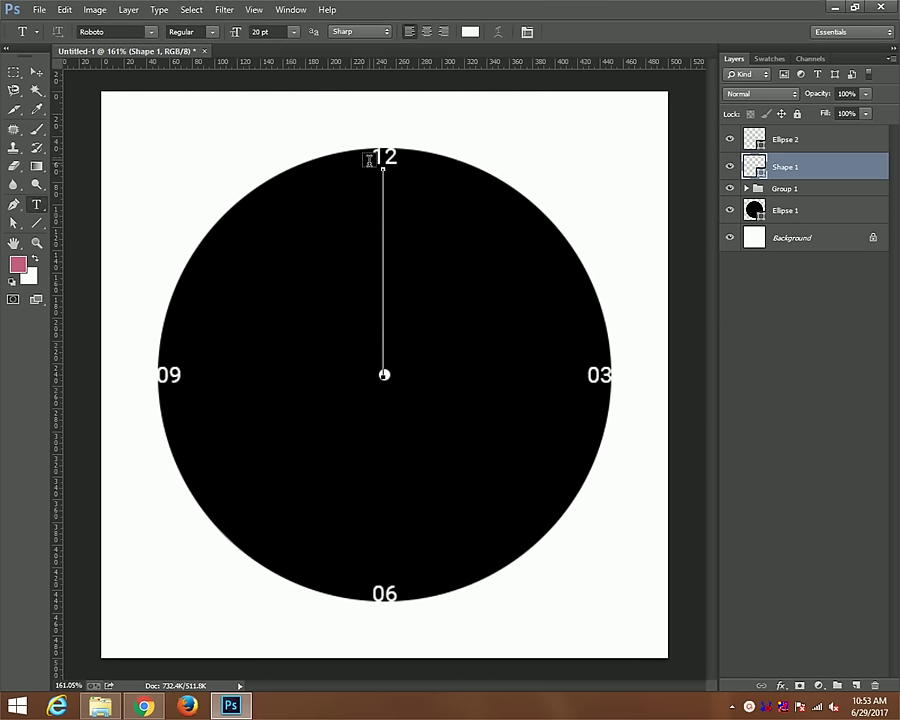
{"action": "key", "text": "v"}
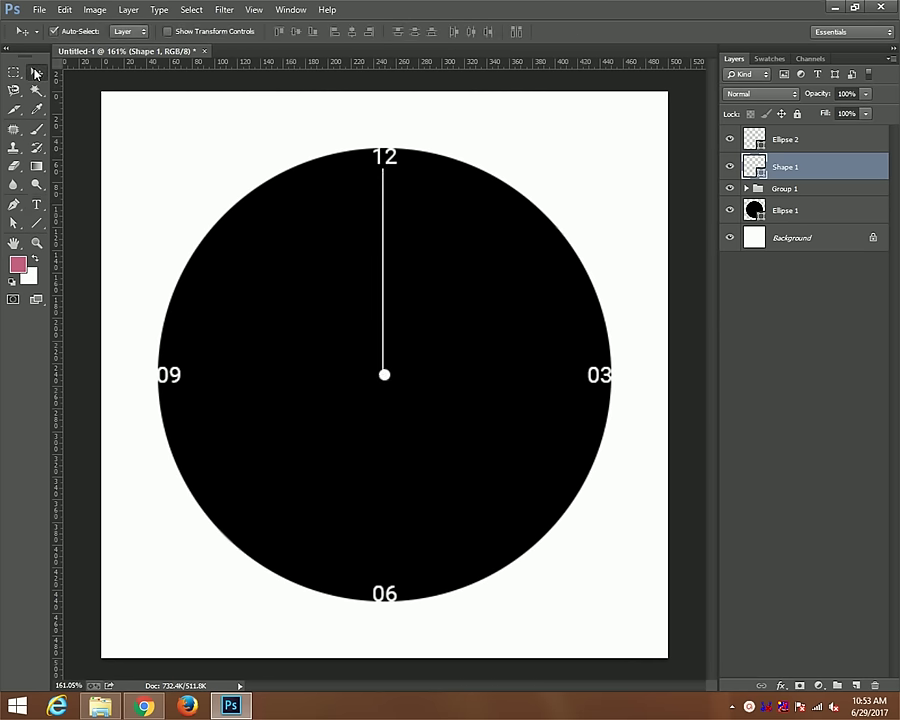
{"action": "key", "text": "ctrl+t"}
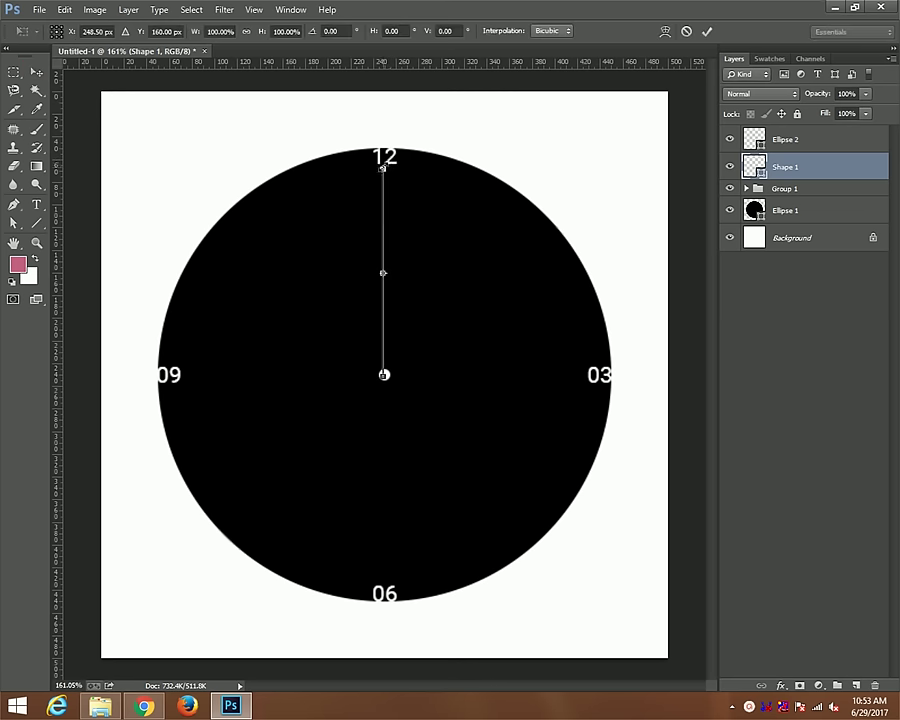
{"action": "left_click_drag", "start_coordinate": [382, 166], "coordinate": [382, 175]}
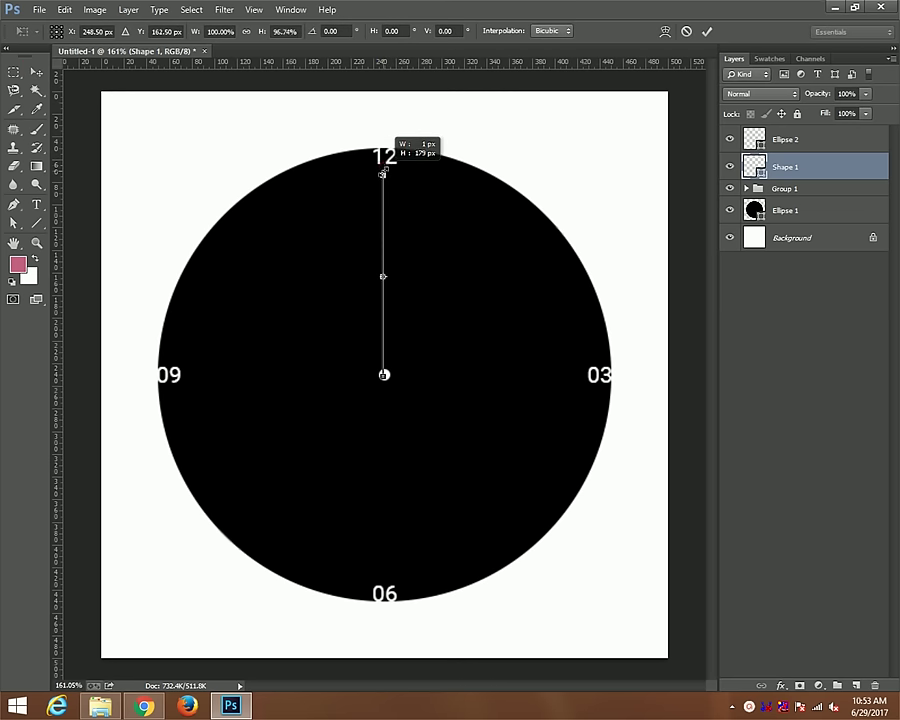
{"action": "key", "text": "Return"}
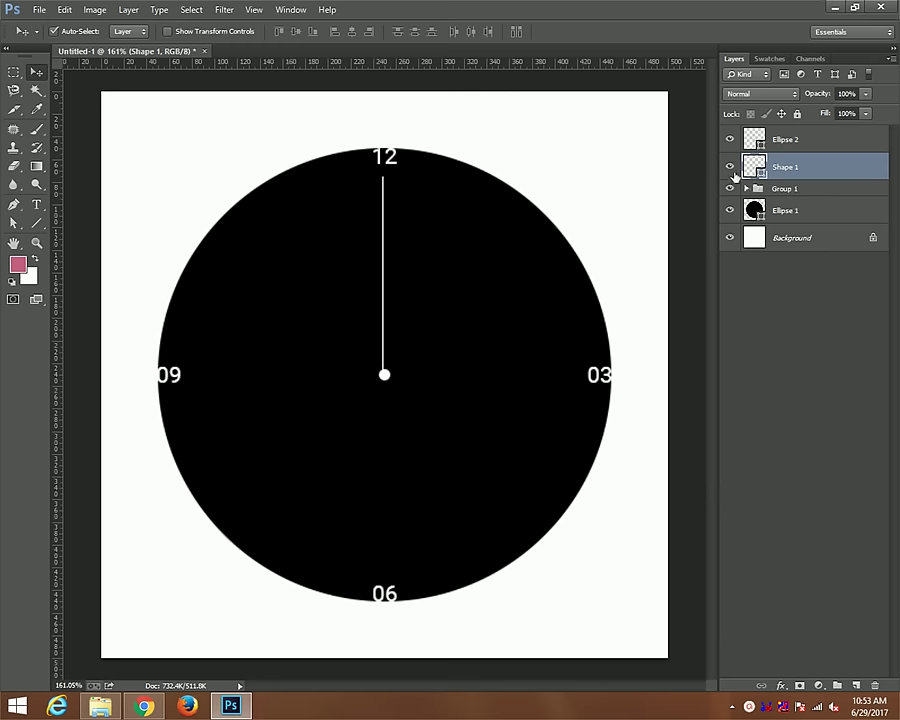
{"action": "left_click", "coordinate": [729, 167]}
Centre the hand horizontally on Ellipse 1 and nudge it left onto the centre dot
{"action": "left_click", "coordinate": [783, 208], "text": "ctrl"}
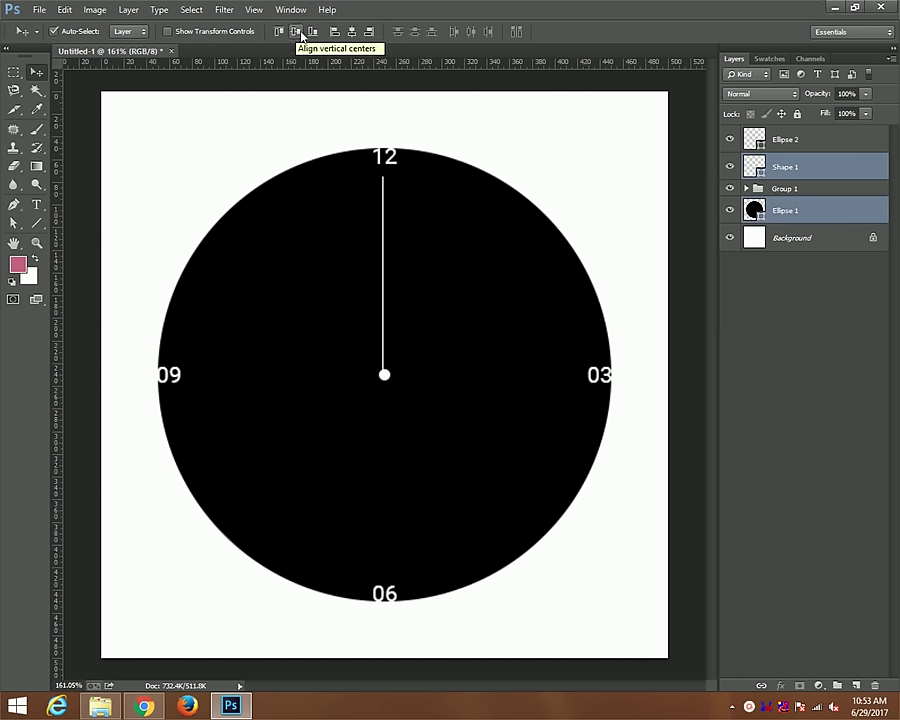
{"action": "left_click", "coordinate": [352, 33]}
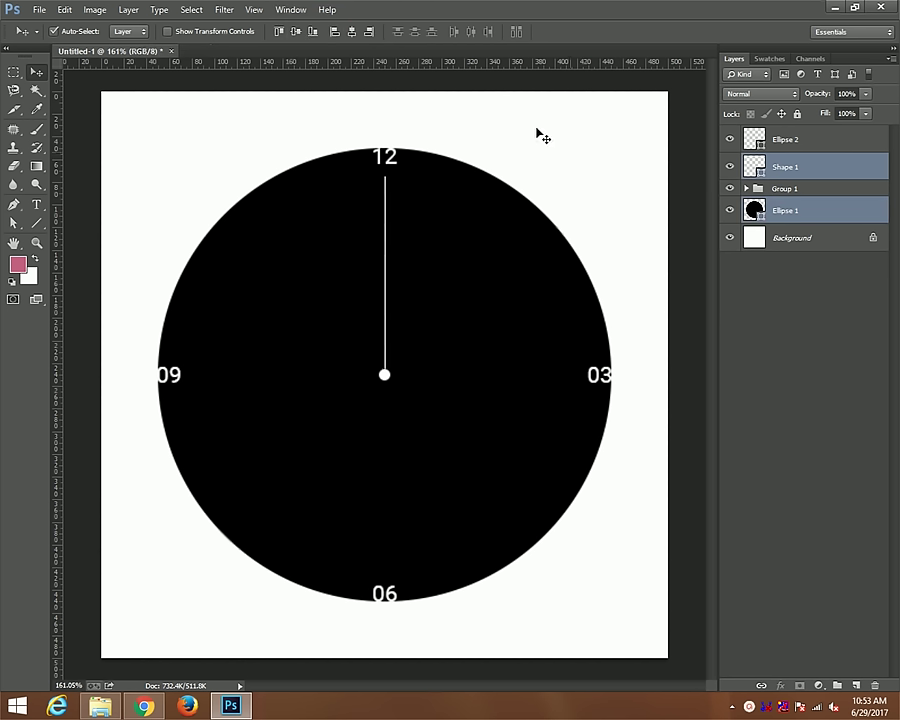
{"action": "left_click", "coordinate": [796, 170]}
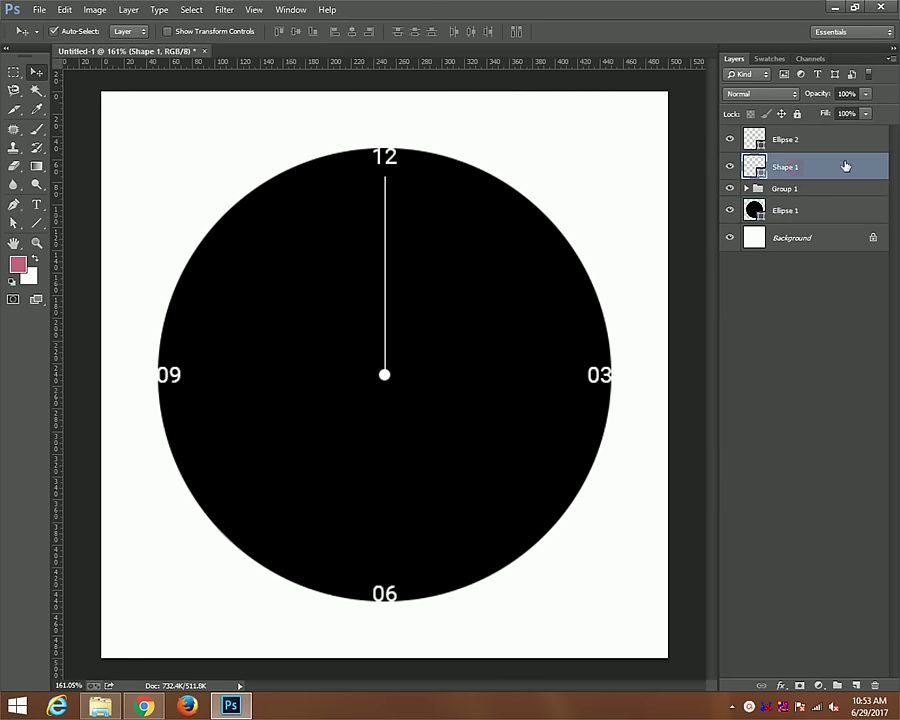
{"action": "scroll", "coordinate": [447, 428], "scroll_direction": "up", "scroll_amount": 1, "text": "alt"}
{"action": "scroll", "coordinate": [436, 388], "scroll_direction": "up", "scroll_amount": 3, "text": "alt"}
{"action": "key", "text": "Right"}
{"action": "key", "text": "Right"}
{"action": "key", "text": "Right"}
{"action": "key", "text": "Left"}
{"action": "key", "text": "Left"}
{"action": "key", "text": "Left"}
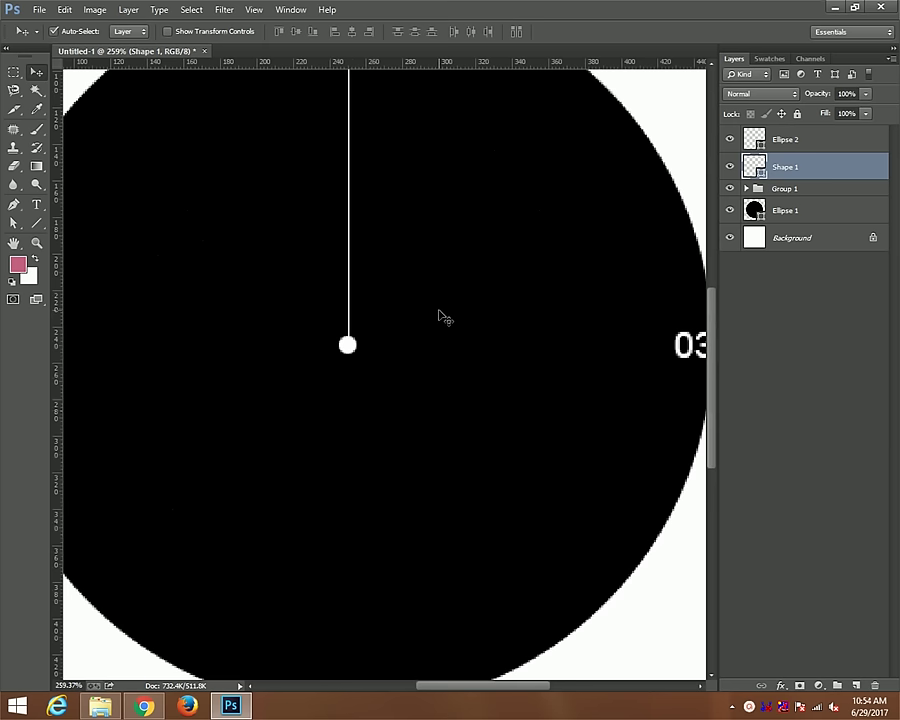
{"action": "scroll", "coordinate": [340, 152], "scroll_direction": "down", "scroll_amount": 2, "text": "alt"}
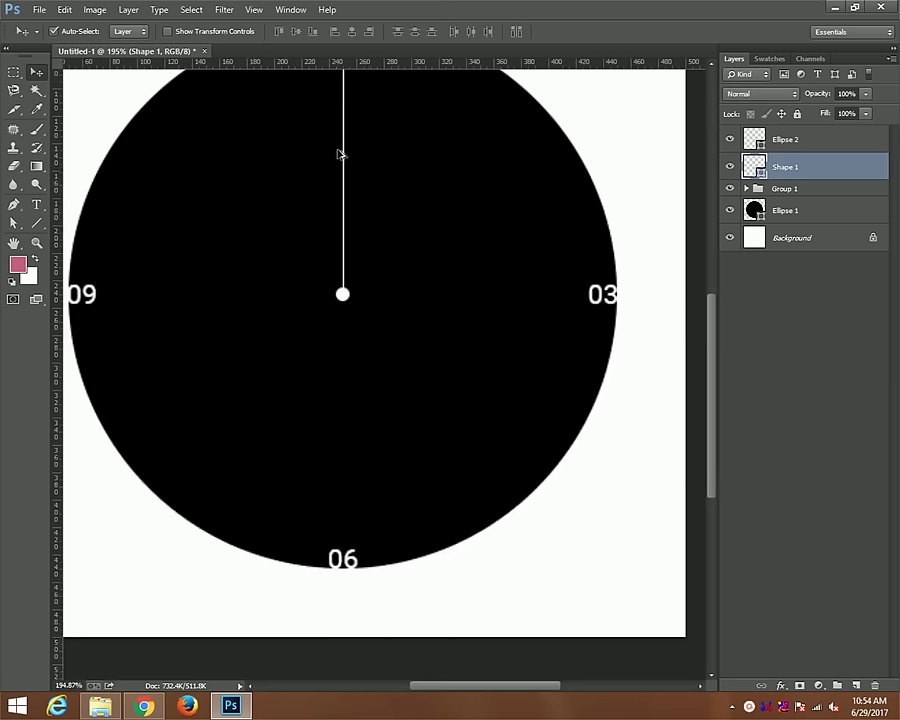
{"action": "scroll", "coordinate": [366, 140], "scroll_direction": "down", "scroll_amount": 1, "text": "alt"}
{"action": "mouse_move", "coordinate": [366, 140]}
{"action": "left_mouse_down"}
{"action": "mouse_move", "coordinate": [375, 288]}
{"action": "mouse_move", "coordinate": [376, 279]}
{"action": "left_mouse_up"}
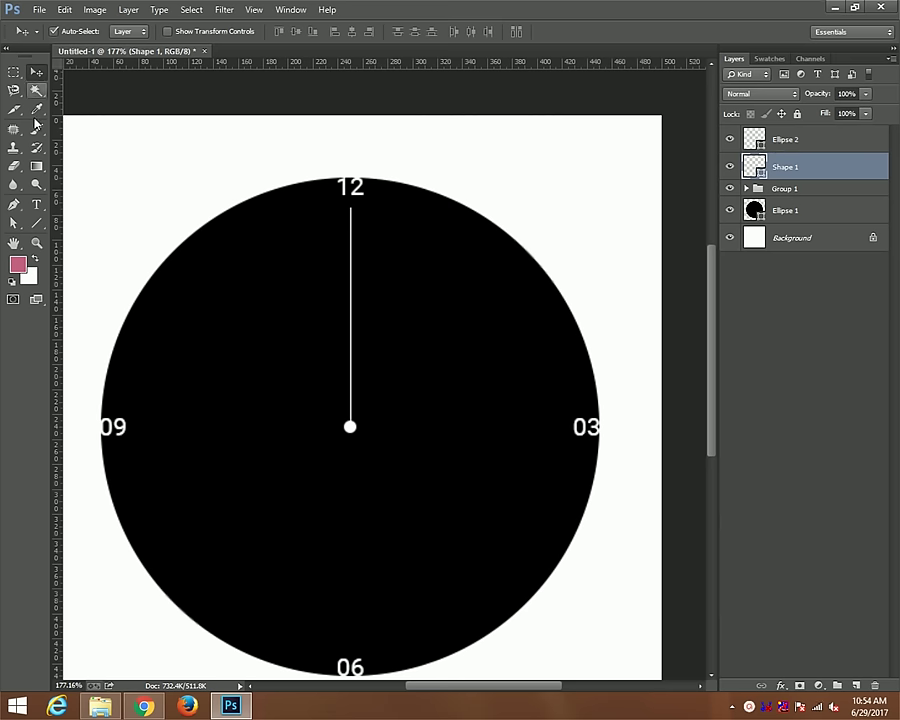
{"action": "left_click", "coordinate": [37, 223]}
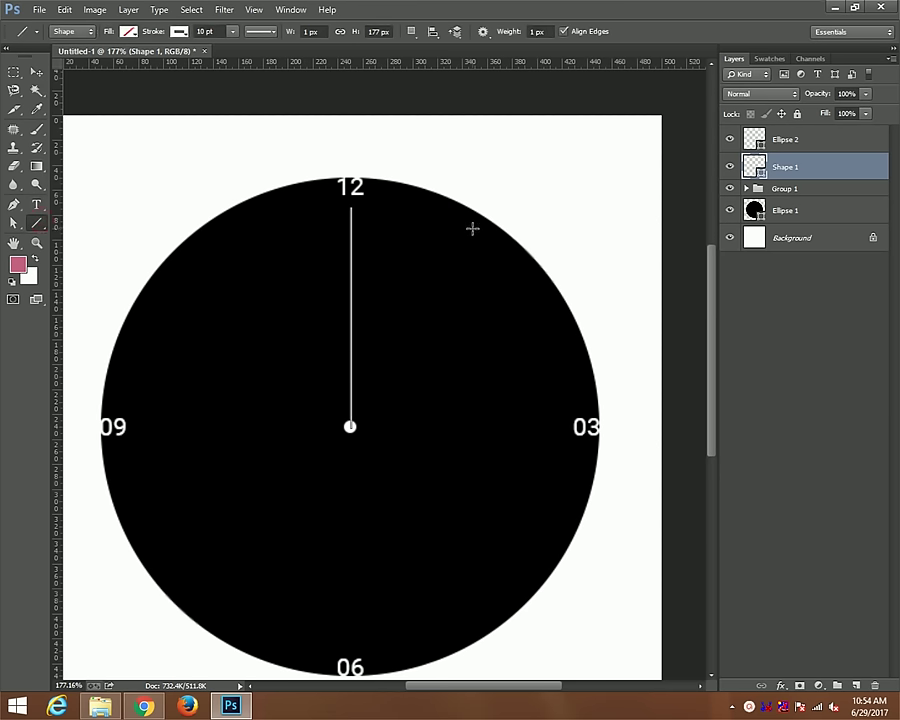
Draw a short vertical tick mark as Shape 2 and align it with Ellipse 1
{"action": "left_click_drag", "start_coordinate": [424, 230], "coordinate": [424, 245]}
{"action": "left_click", "coordinate": [785, 188]}
{"action": "left_click_drag", "start_coordinate": [230, 282], "coordinate": [231, 299]}
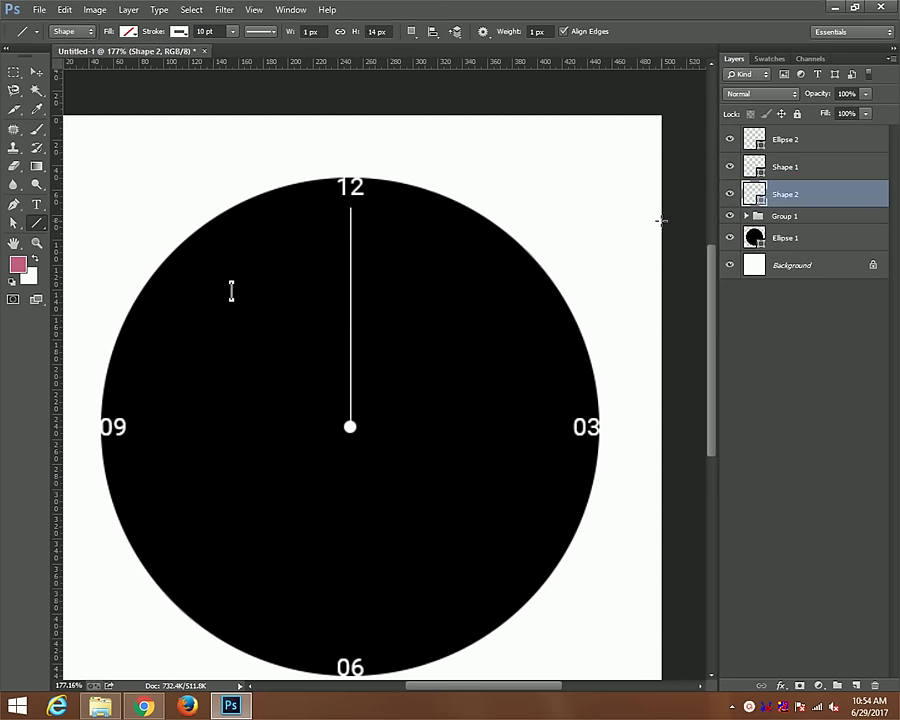
{"action": "left_click", "coordinate": [800, 240], "text": "ctrl"}
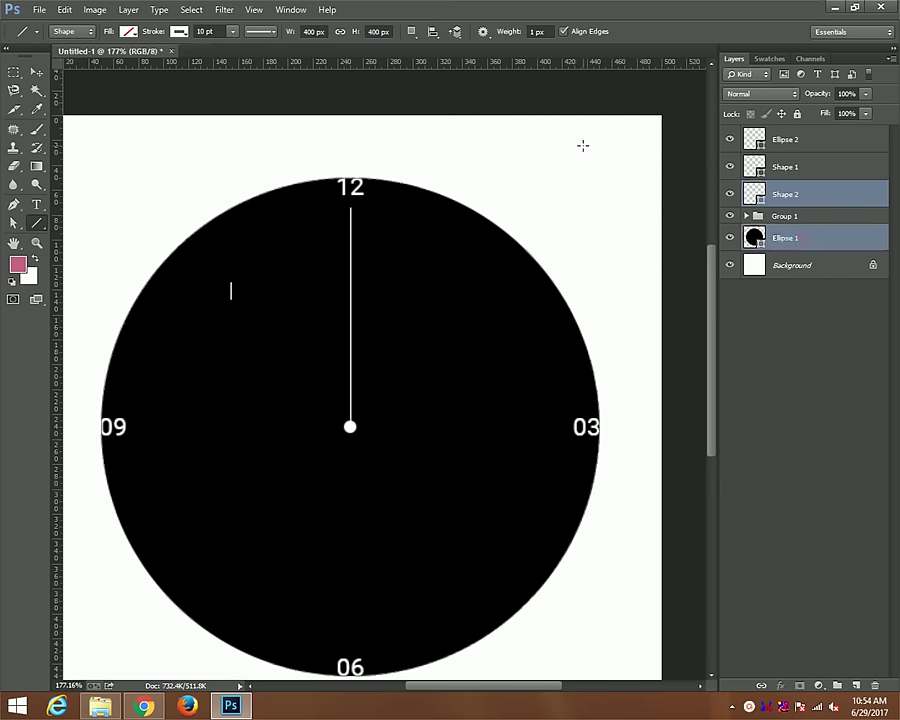
{"action": "left_click", "coordinate": [30, 78]}
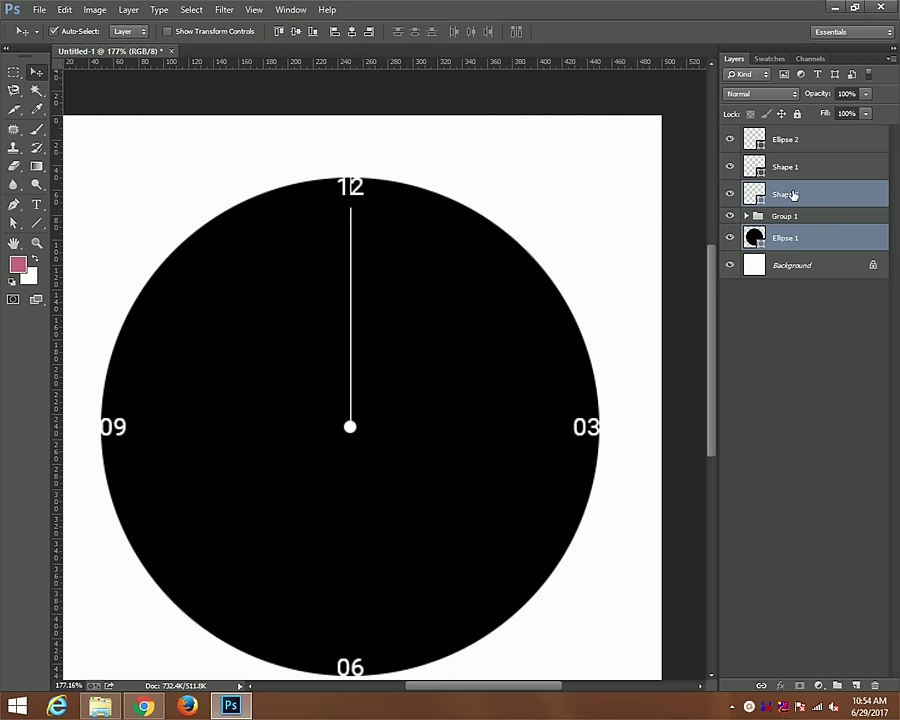
{"action": "left_click", "coordinate": [791, 195]}
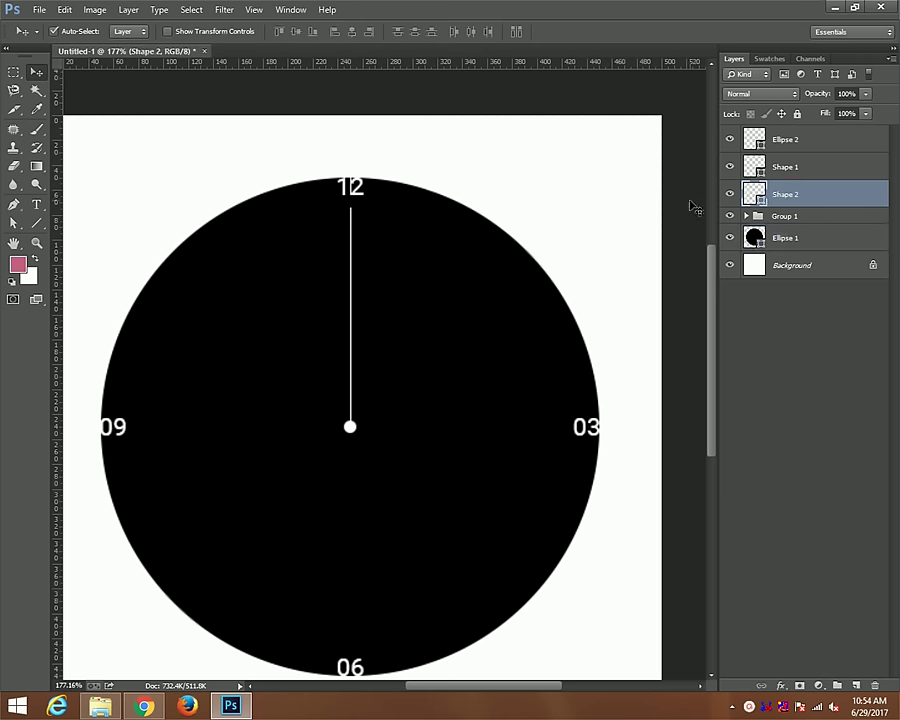
Rotate the Shape 2 tick 6° about the centre dot so it sits right of the 12
{"action": "key", "text": "ctrl+t"}
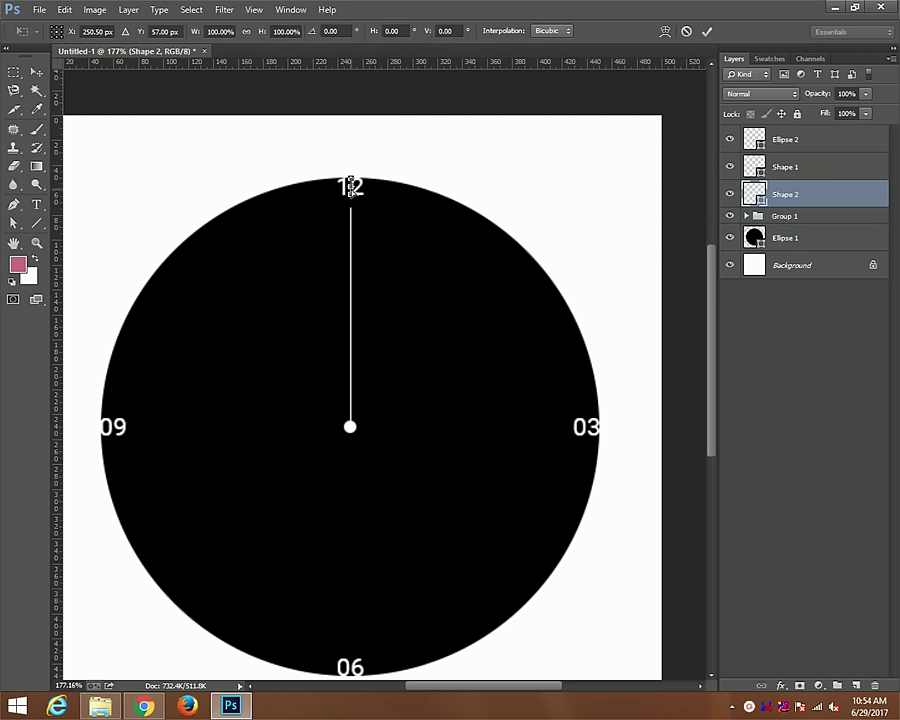
{"action": "scroll", "coordinate": [368, 200], "scroll_direction": "up", "scroll_amount": 5}
{"action": "left_click_drag", "start_coordinate": [413, 219], "coordinate": [410, 176]}
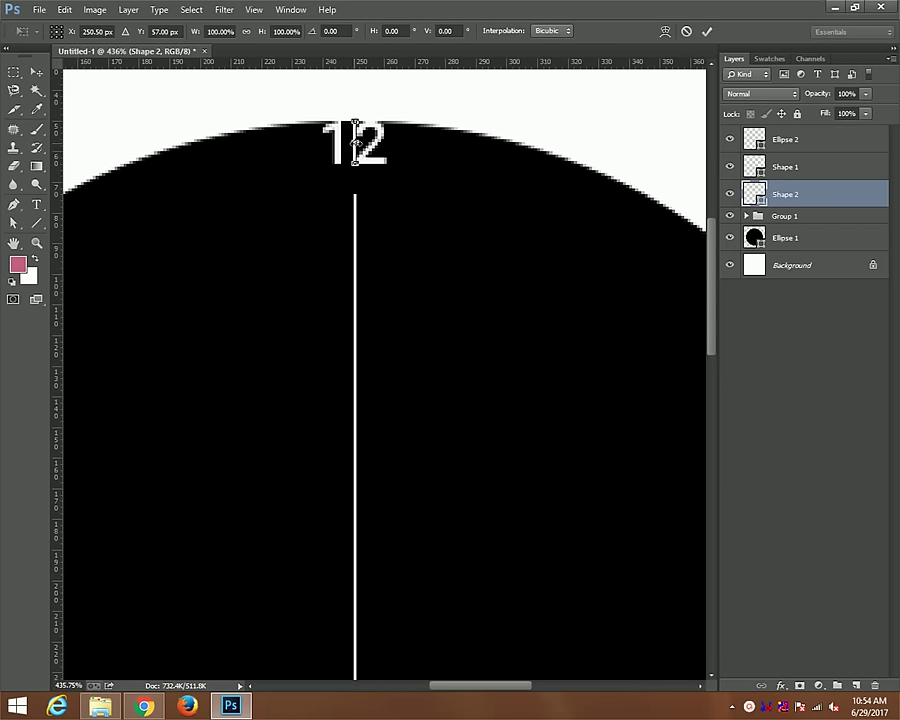
{"action": "left_click_drag", "start_coordinate": [355, 143], "coordinate": [432, 550]}
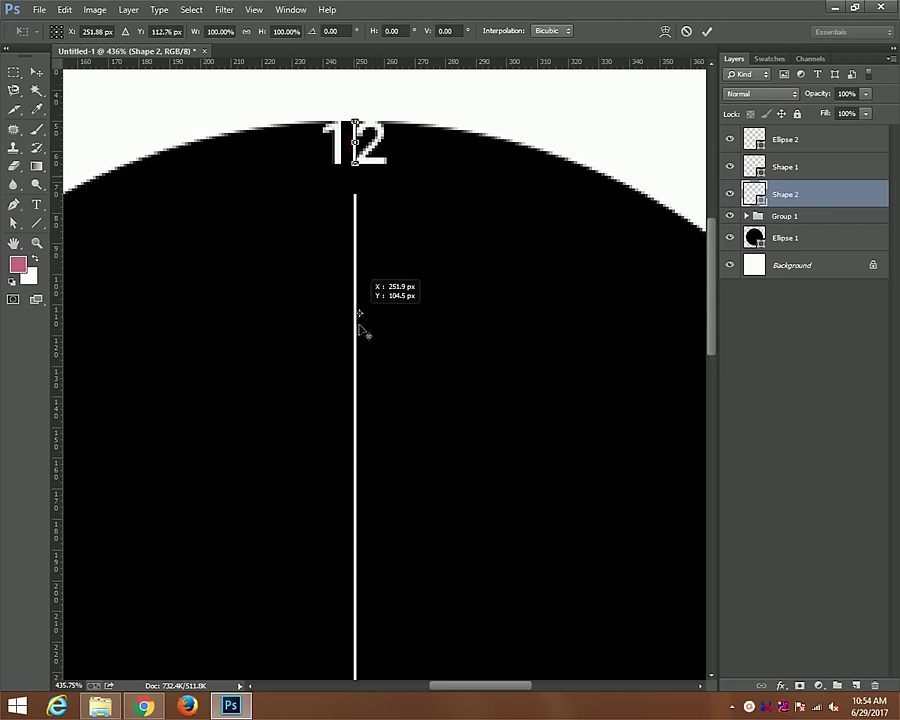
{"action": "left_click_drag", "start_coordinate": [468, 506], "coordinate": [497, 158]}
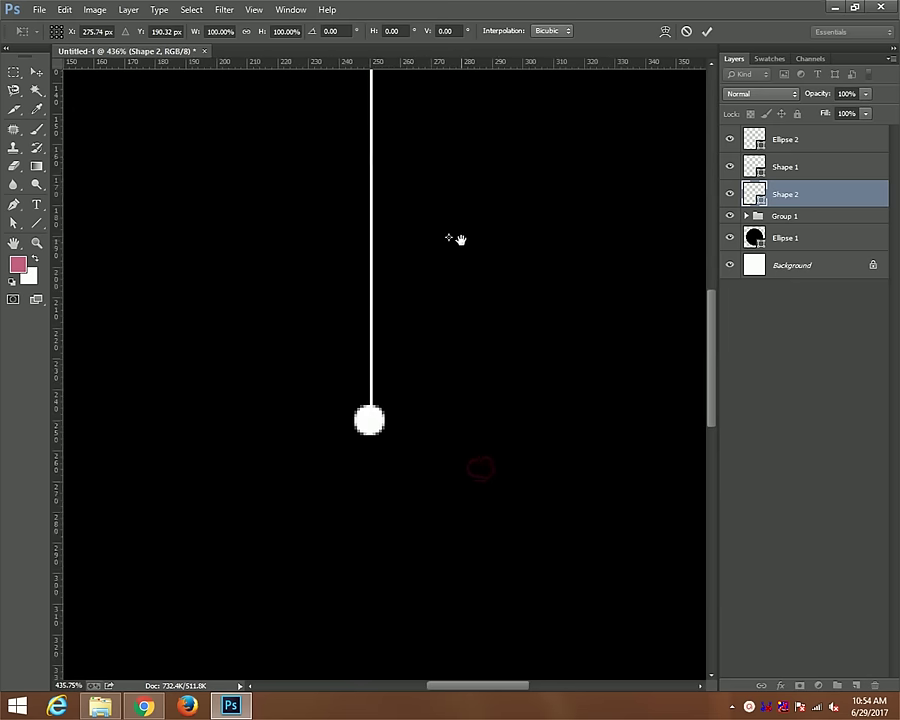
{"action": "left_click_drag", "start_coordinate": [448, 238], "coordinate": [369, 422]}
{"action": "key", "text": "ctrl+0"}
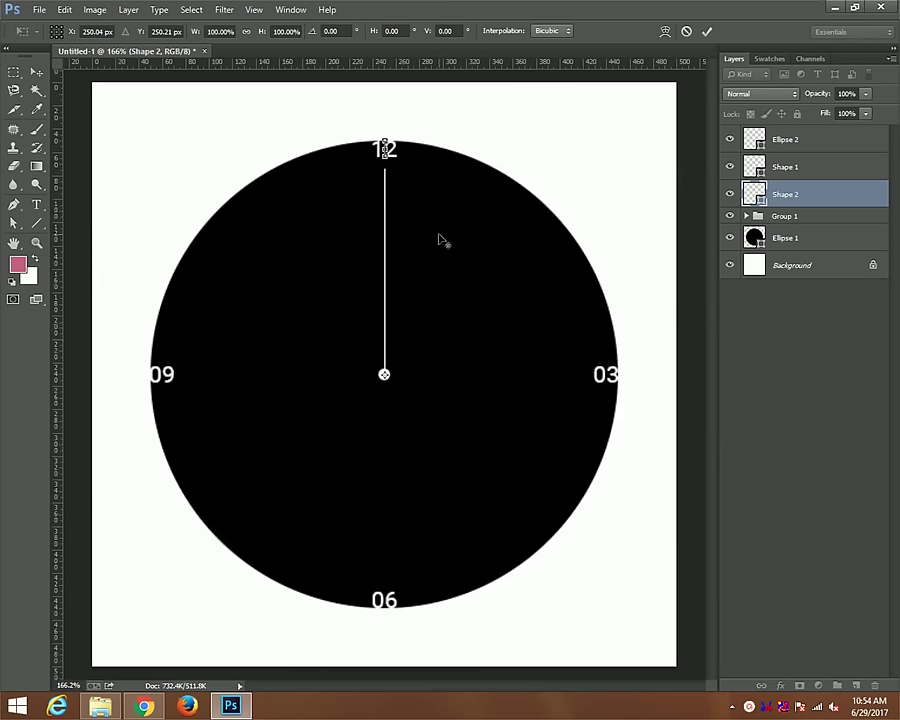
{"action": "left_click", "coordinate": [335, 30]}
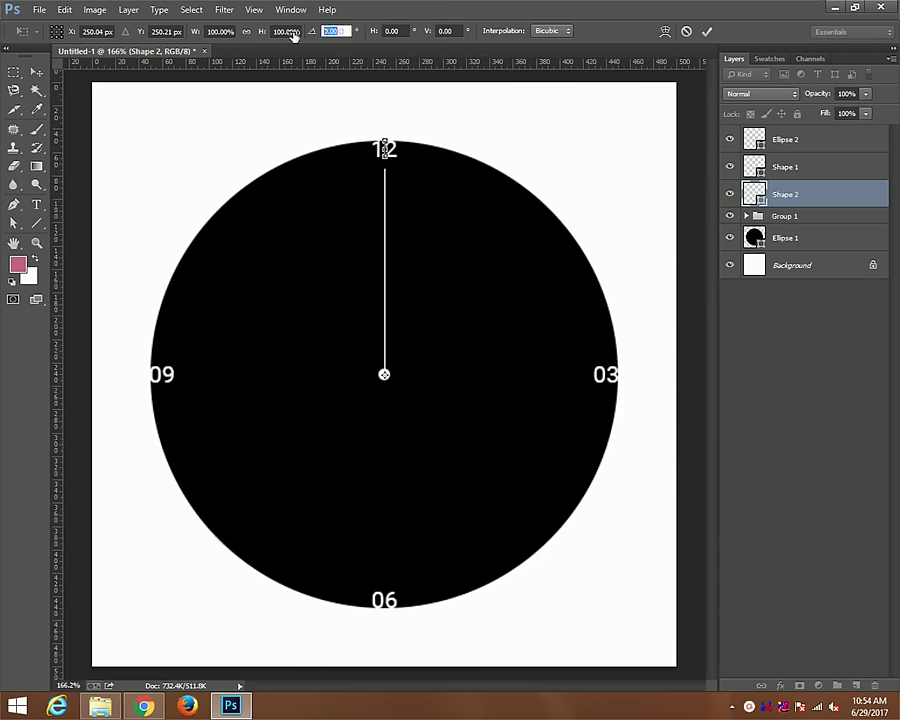
{"action": "type", "text": "06"}
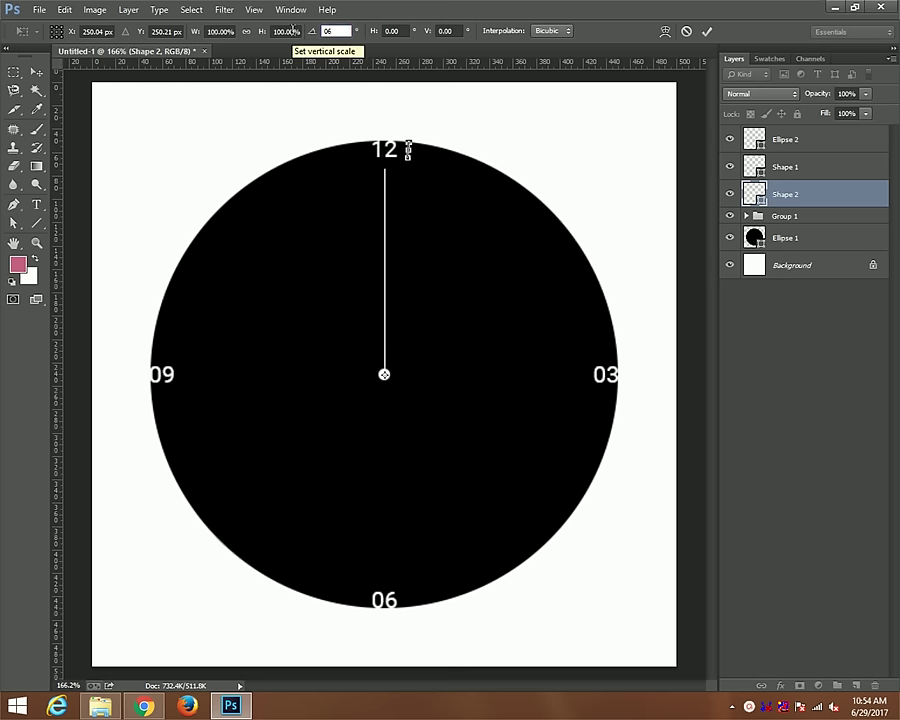
{"action": "key", "text": "Return"}
{"action": "key", "text": "Return"}
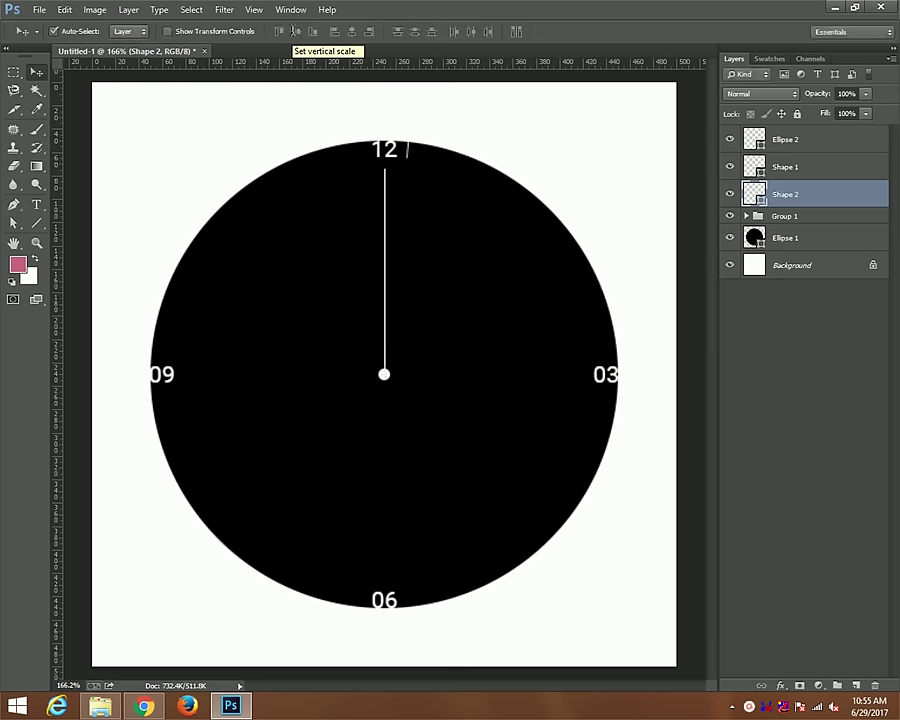
Duplicate the tick layer, toggle the copy's visibility, then delete it
{"action": "key", "text": "ctrl+j"}
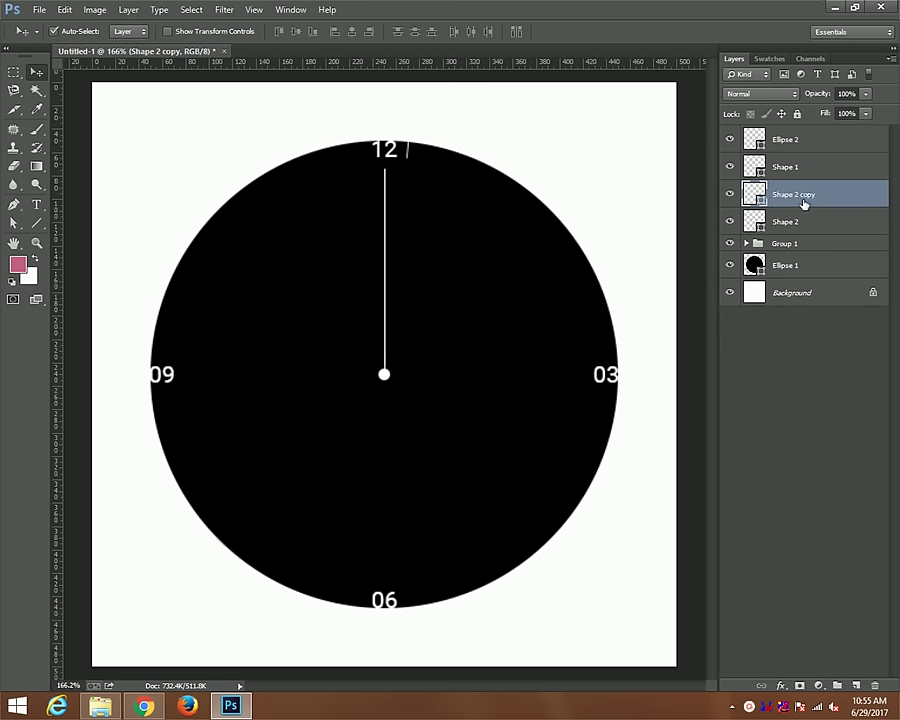
{"action": "left_click", "coordinate": [729, 195]}
{"action": "left_click", "coordinate": [730, 200]}
{"action": "left_click", "coordinate": [730, 222]}
{"action": "left_click", "coordinate": [729, 195]}
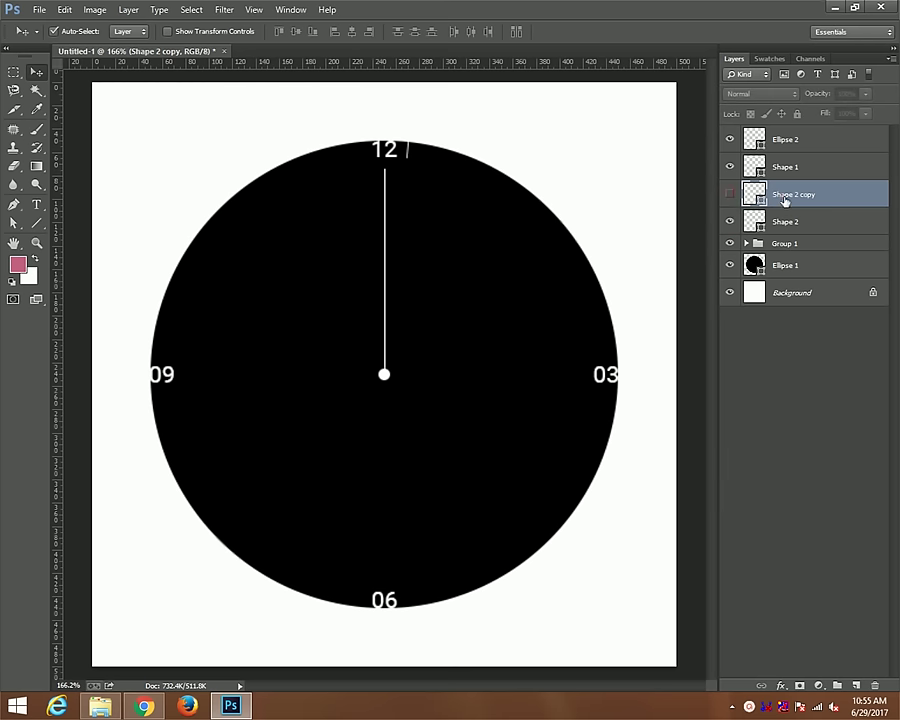
{"action": "key", "text": "Delete"}
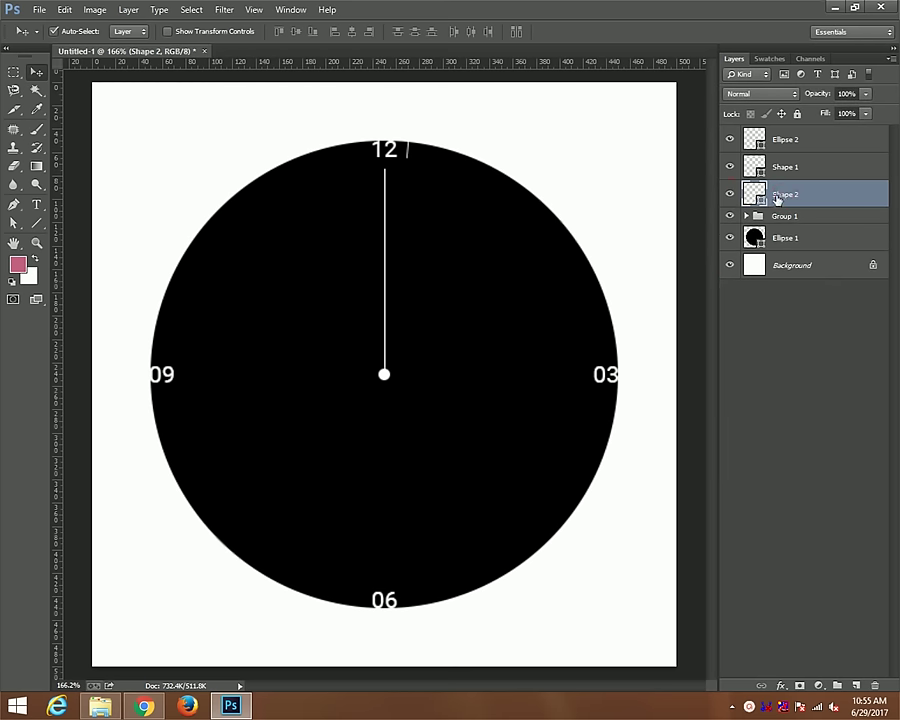
Repeat the 6° duplicate-rotate to add ticks from 12 to 03, deleting the extra copy past 03
{"action": "key", "text": "ctrl+j"}
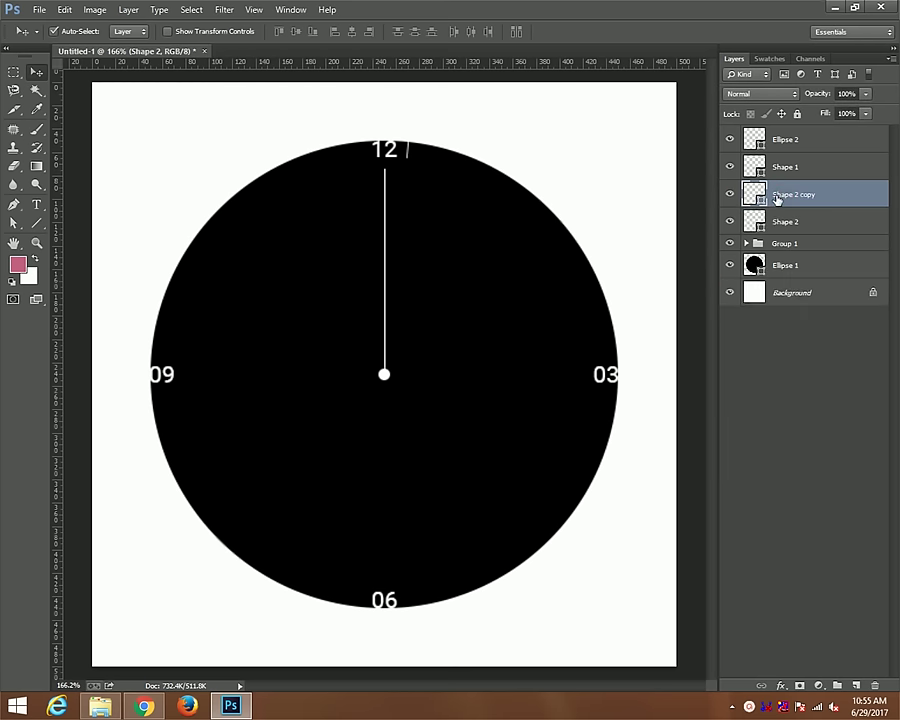
{"action": "key", "text": "ctrl+j"}
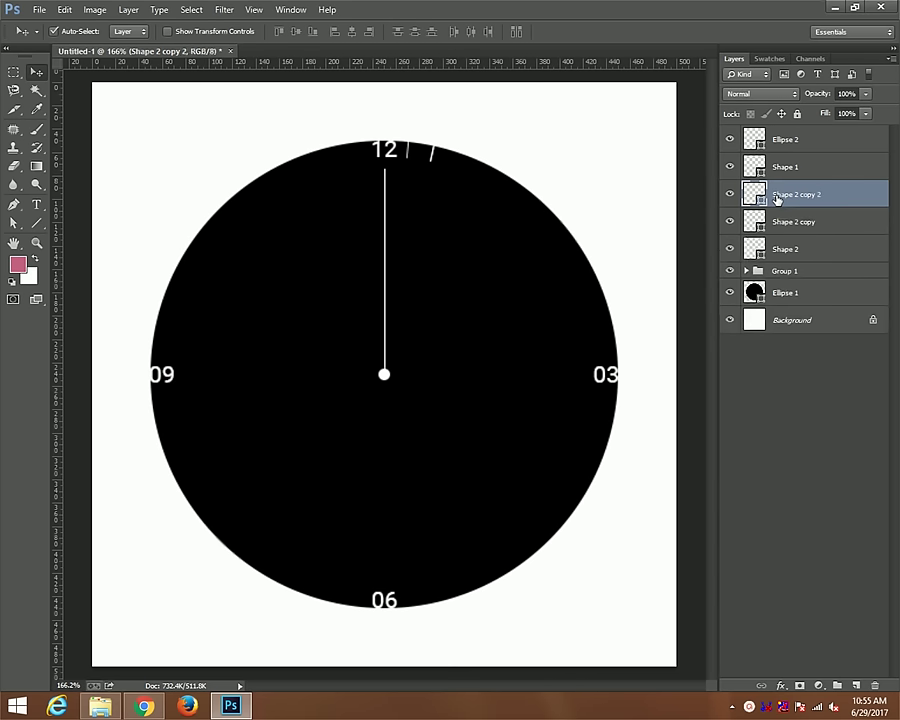
{"action": "key", "text": "ctrl+j"}
{"action": "key", "text": "ctrl+alt+shift+t"}
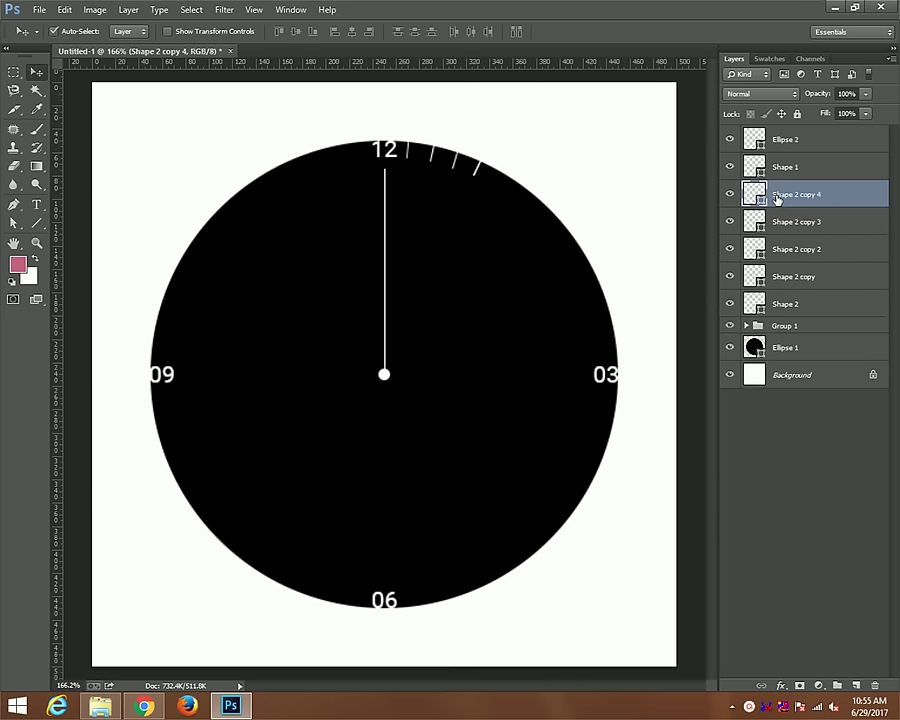
{"action": "key", "text": "ctrl+alt+shift+t"}
{"action": "key", "text": "ctrl+alt+shift+t"}
{"action": "key", "text": "ctrl+alt+shift+t"}
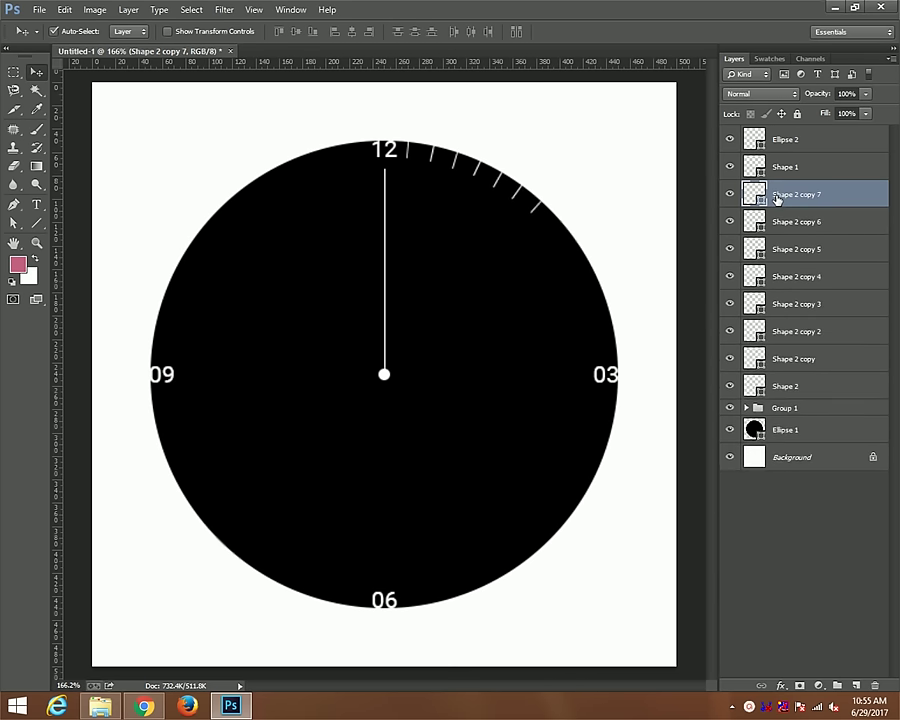
{"action": "key", "text": "ctrl+alt+shift+t"}
{"action": "key", "text": "ctrl+alt+shift+t"}
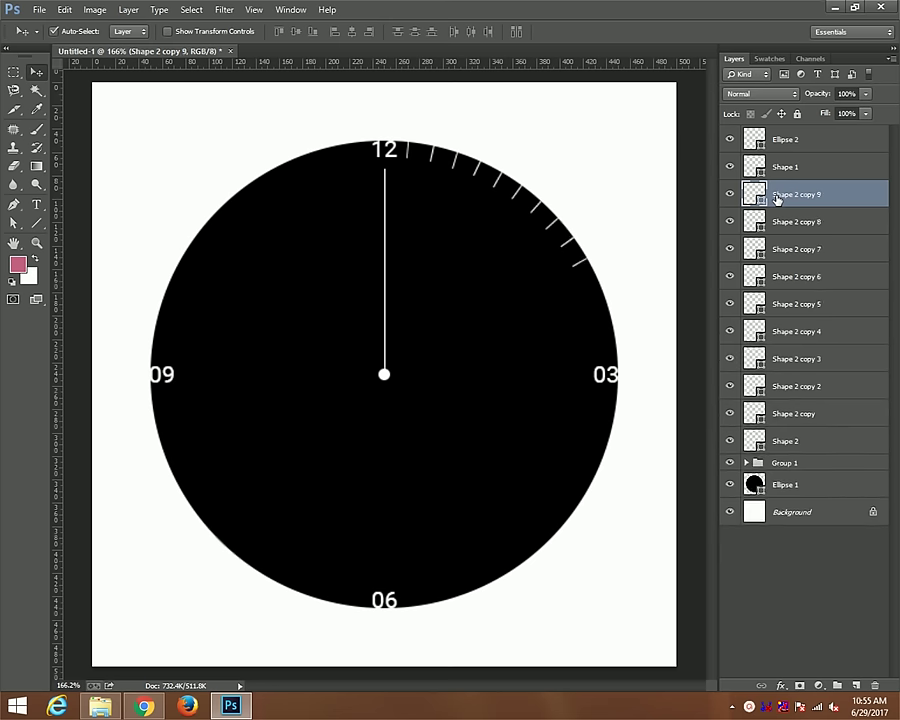
{"action": "key", "text": "ctrl+alt+shift+t"}
{"action": "key", "text": "ctrl+alt+shift+t"}
{"action": "key", "text": "ctrl+alt+shift+t"}
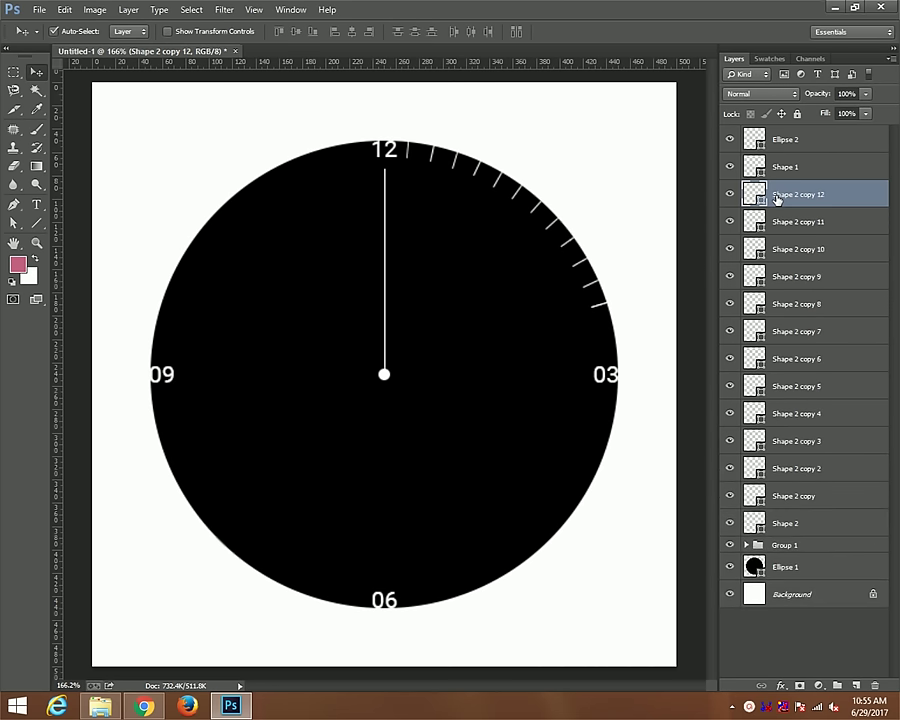
{"action": "key", "text": "ctrl+alt+shift+t"}
{"action": "key", "text": "ctrl+alt+shift+t"}
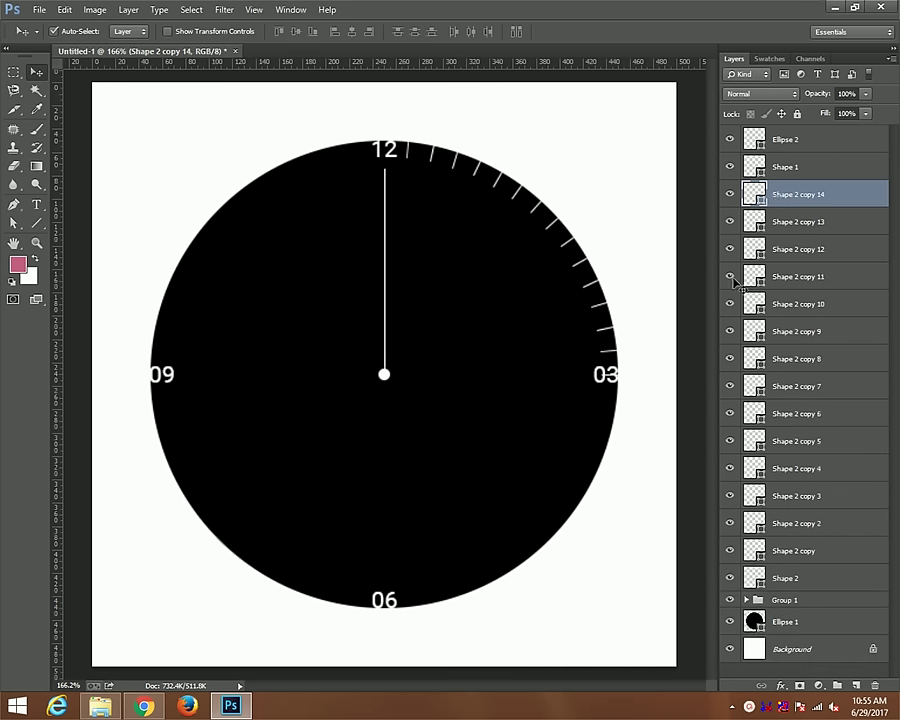
{"action": "key", "text": "Delete"}
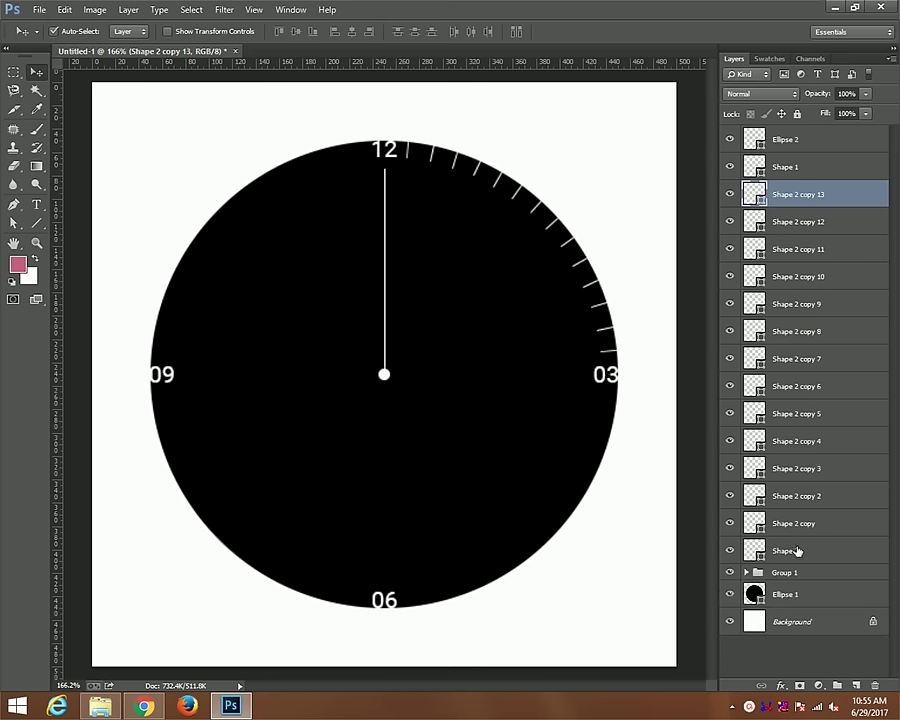
{"action": "left_click", "coordinate": [800, 526], "text": "shift"}
Select the tick layers including Shape 2, briefly hiding the hand to inspect the ticks
{"action": "left_click", "coordinate": [729, 523]}
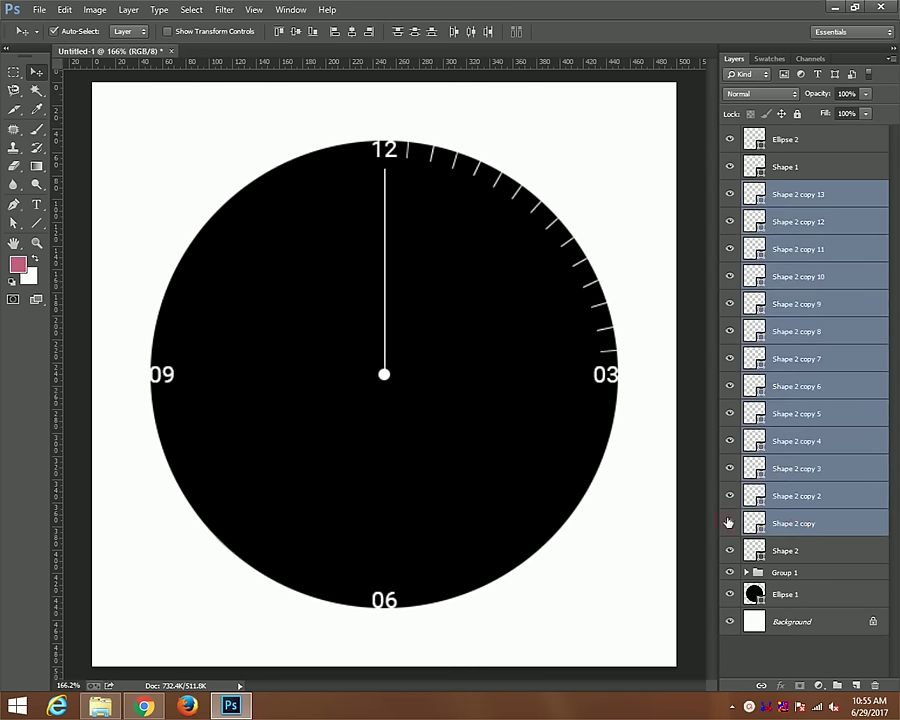
{"action": "left_click", "coordinate": [730, 492]}
{"action": "left_click", "coordinate": [785, 551], "text": "shift"}
{"action": "left_click", "coordinate": [730, 573]}
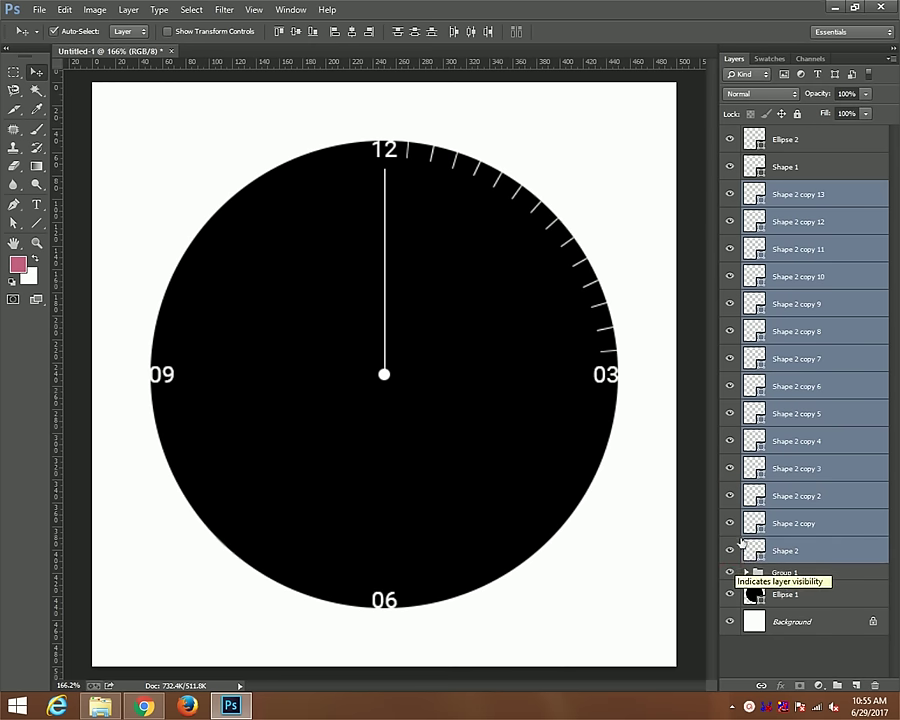
{"action": "left_click", "coordinate": [731, 167]}
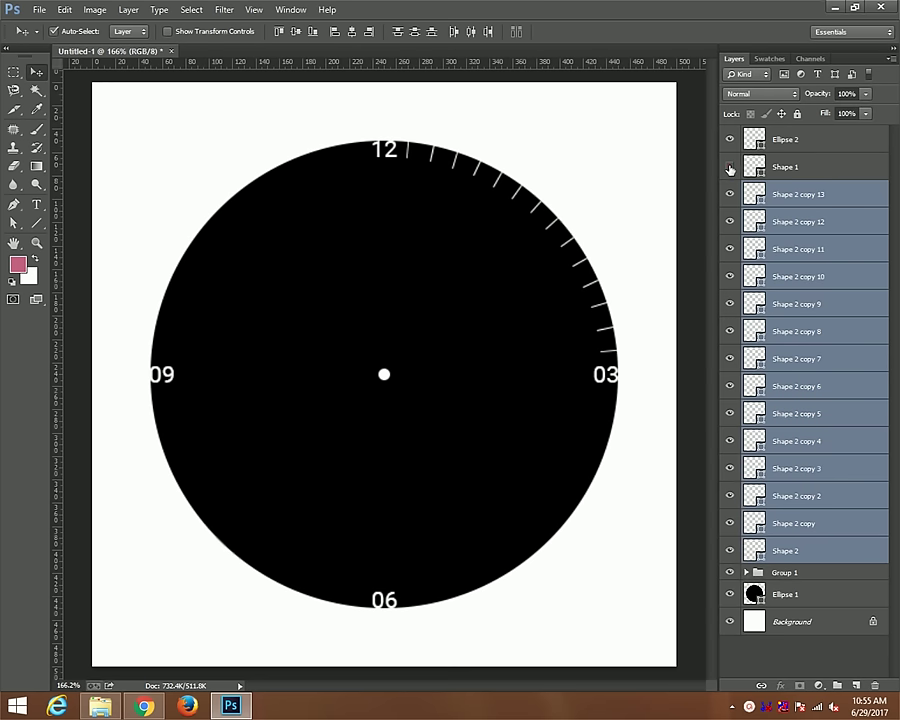
{"action": "left_click", "coordinate": [730, 140]}
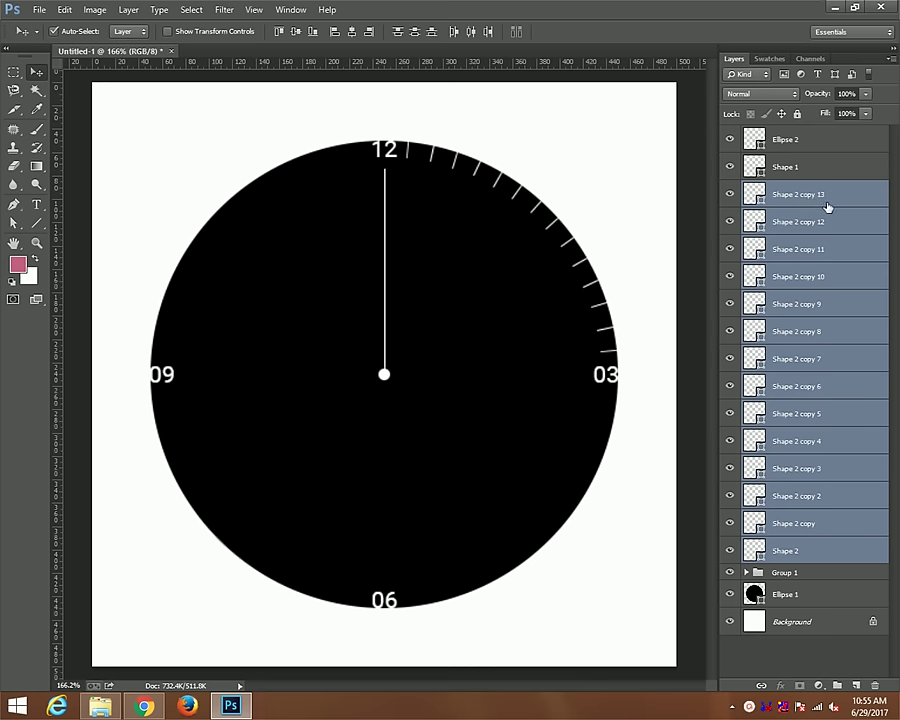
Delete the unwanted merged duplicate and reselect tick layers Shape 2 copy 13 through Shape 2
{"action": "key", "text": "ctrl+alt+e"}
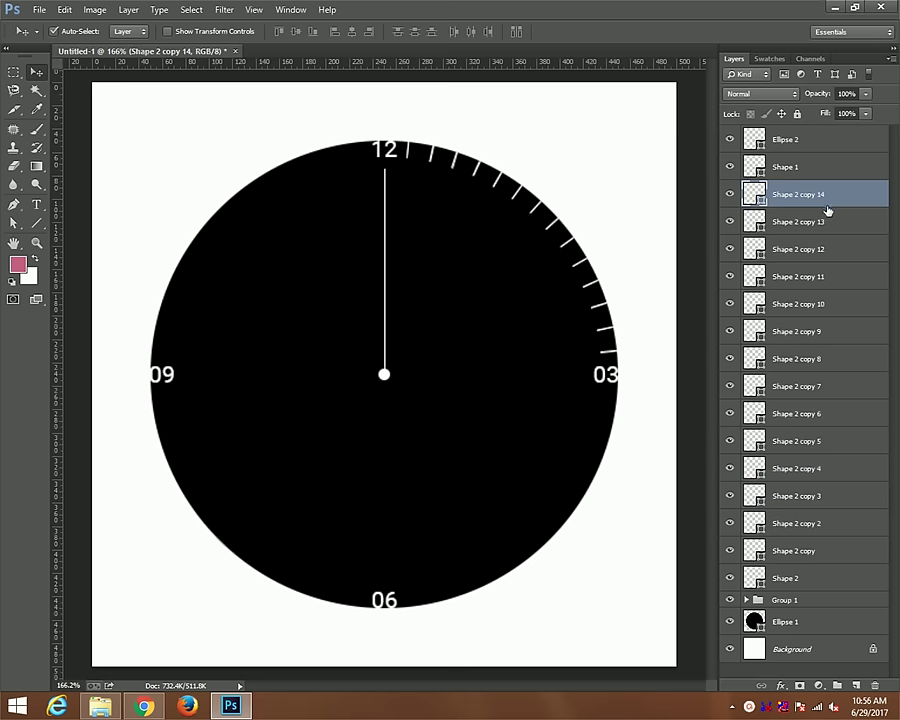
{"action": "key", "text": "Delete"}
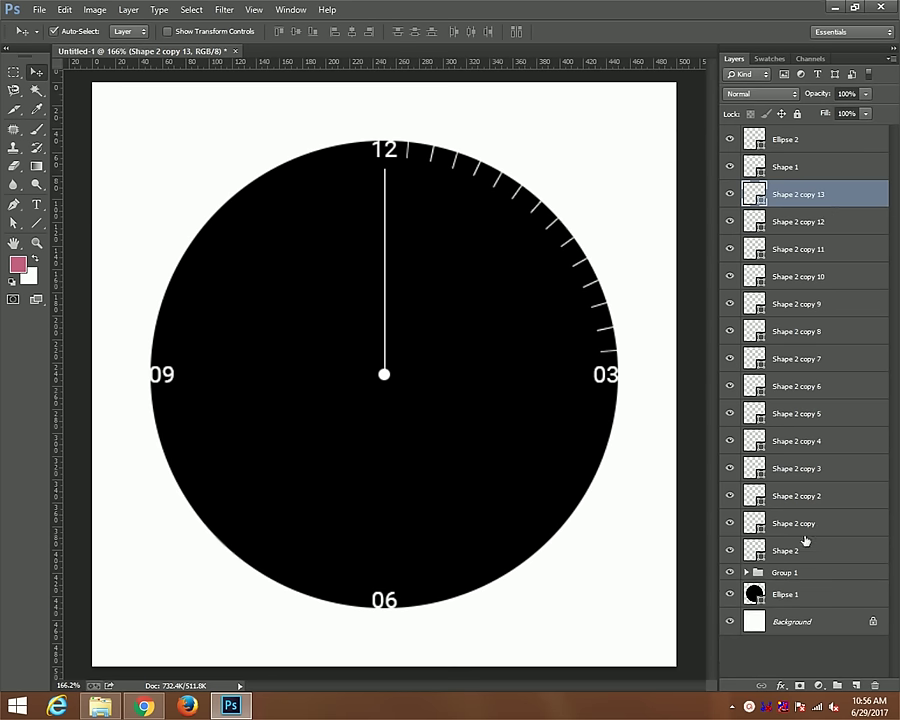
{"action": "left_click", "coordinate": [805, 524], "text": "shift"}
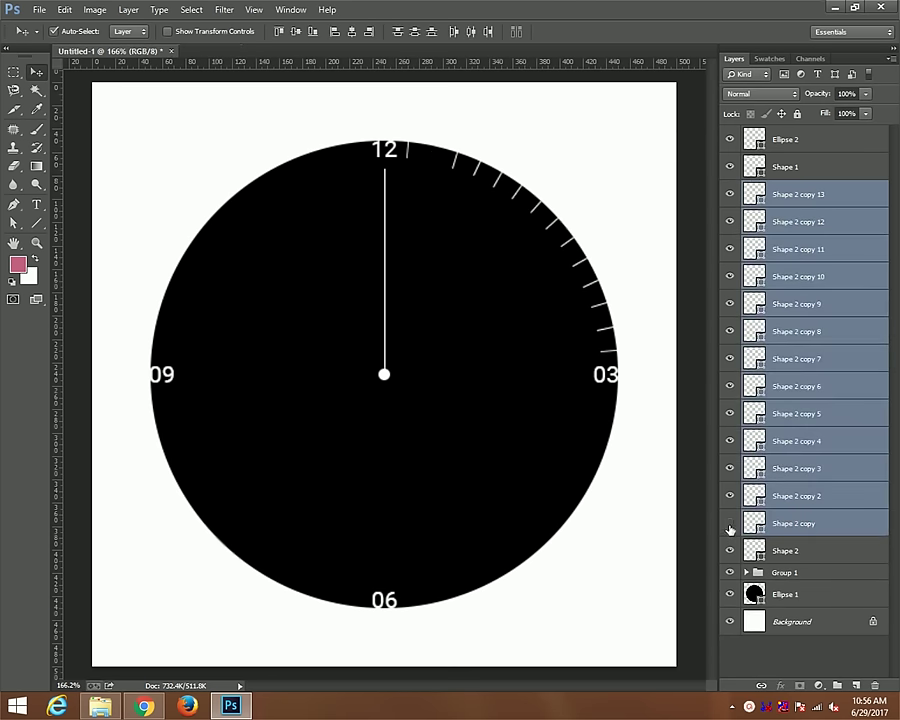
{"action": "left_click", "coordinate": [790, 551], "text": "shift"}
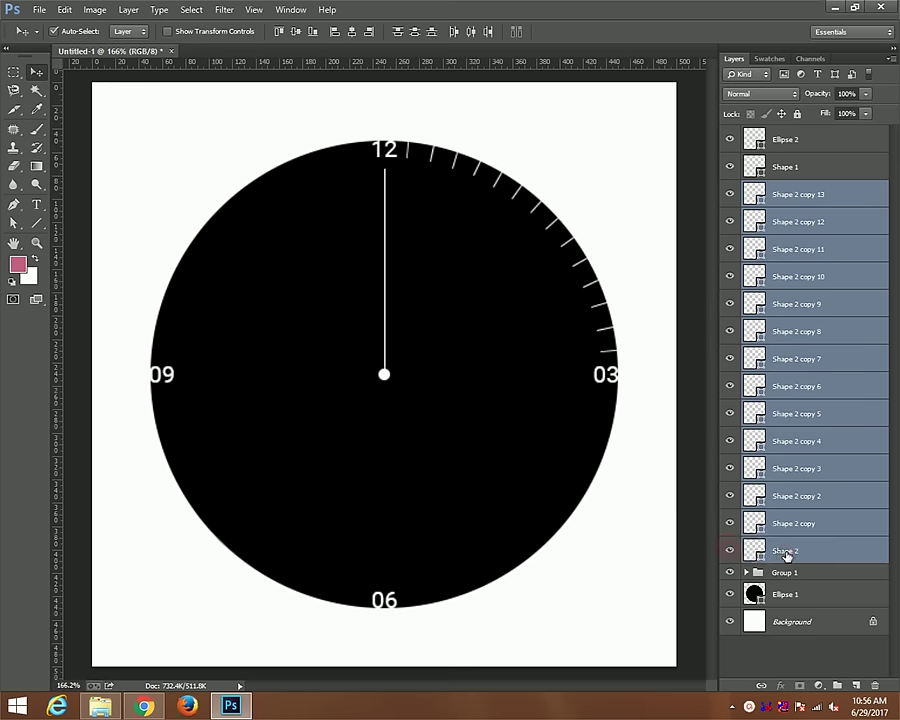
{"action": "right_click", "coordinate": [802, 213]}
Duplicate the 14 tick layers as copies 14–27 and set the transform pivot on the centre dot
{"action": "left_click", "coordinate": [732, 220]}
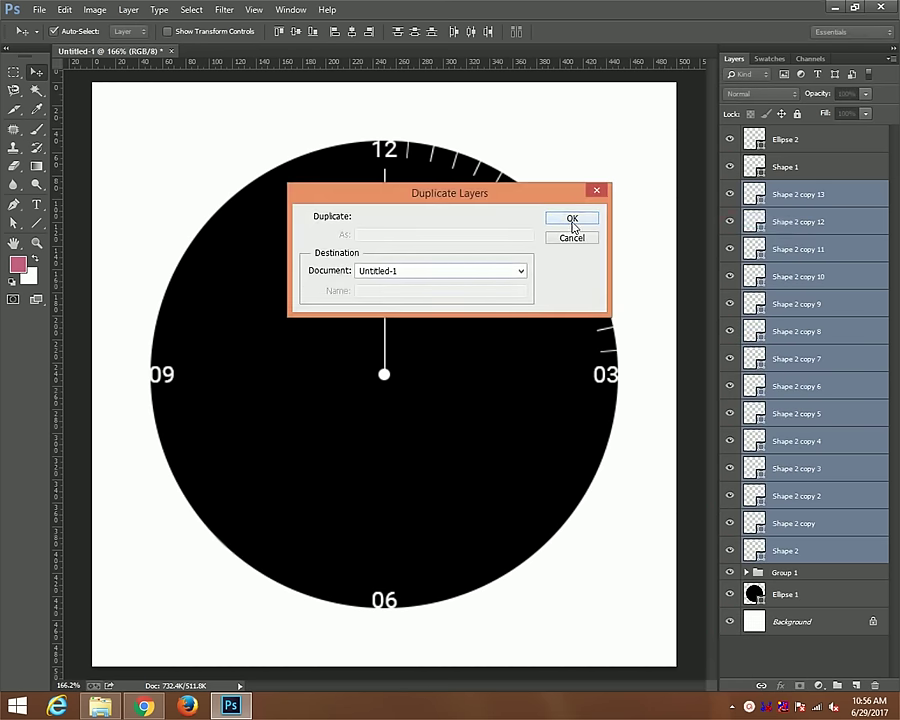
{"action": "left_click", "coordinate": [571, 221]}
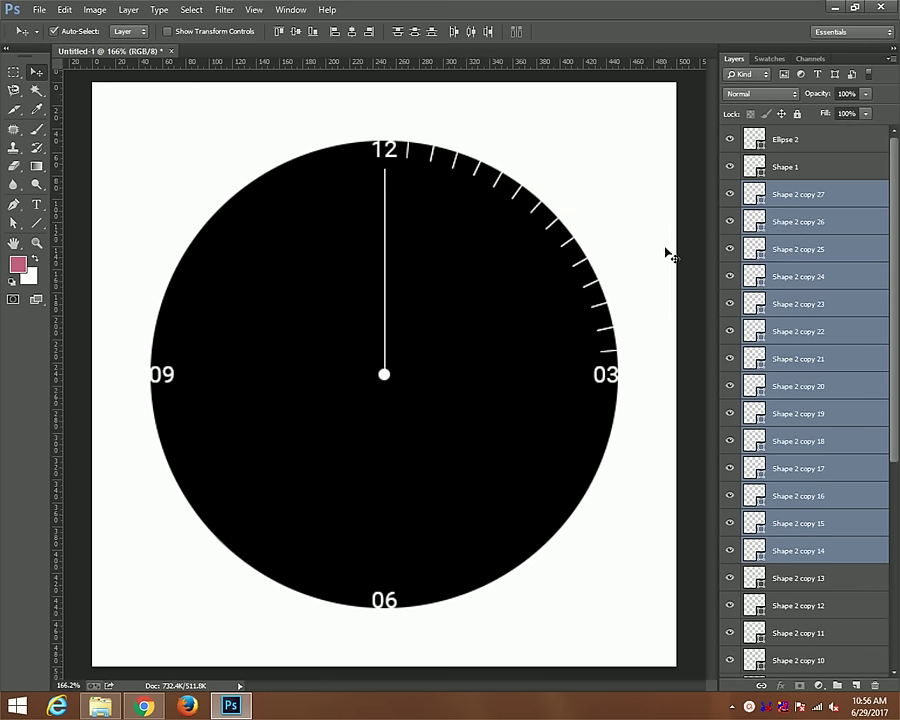
{"action": "key", "text": "ctrl+t"}
{"action": "left_click_drag", "start_coordinate": [512, 247], "coordinate": [388, 377]}
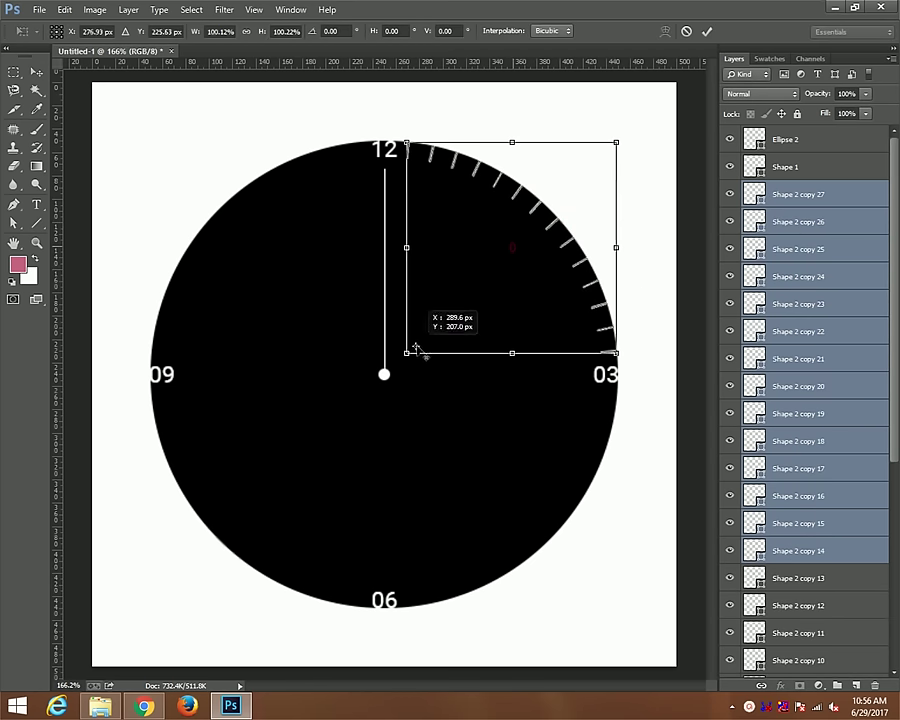
{"action": "scroll", "coordinate": [388, 377], "scroll_direction": "up", "scroll_amount": 2}
{"action": "scroll", "coordinate": [375, 387], "scroll_direction": "up", "scroll_amount": 2}
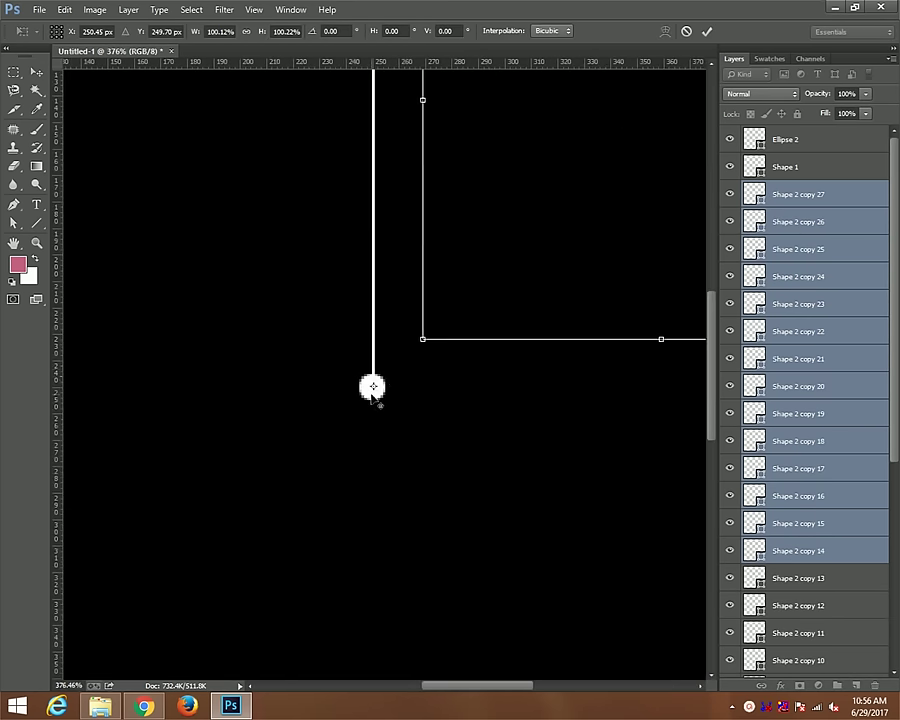
{"action": "left_click_drag", "start_coordinate": [373, 389], "coordinate": [373, 391]}
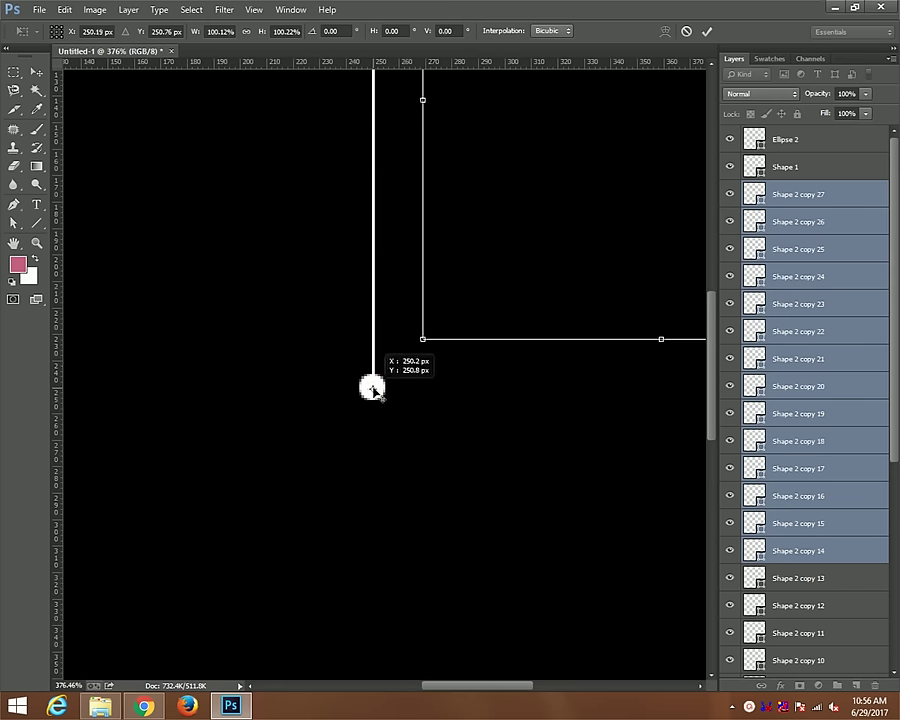
Rotate the copied ticks 90° about the centre so they fill 03 to 06
{"action": "scroll", "coordinate": [502, 344], "scroll_direction": "down", "scroll_amount": 2}
{"action": "scroll", "coordinate": [500, 344], "scroll_direction": "down", "scroll_amount": 2}
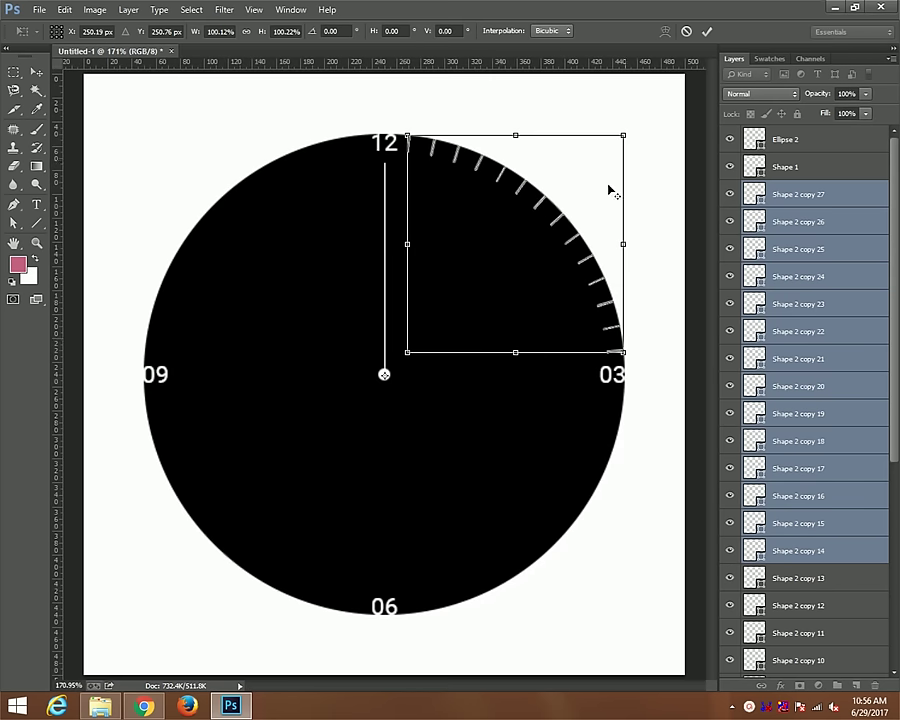
{"action": "scroll", "coordinate": [608, 190], "scroll_direction": "down", "scroll_amount": 1}
{"action": "scroll", "coordinate": [625, 150], "scroll_direction": "down", "scroll_amount": 1}
{"action": "mouse_move", "coordinate": [614, 153]}
{"action": "left_mouse_down"}
{"action": "mouse_move", "coordinate": [620, 553]}
{"action": "mouse_move", "coordinate": [605, 579]}
{"action": "left_mouse_up"}
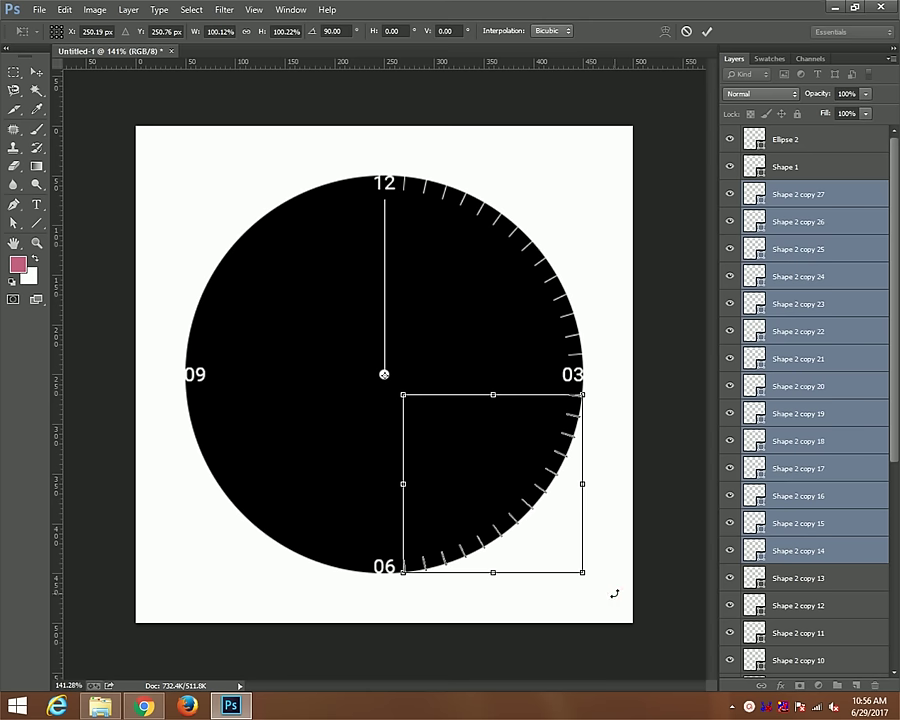
{"action": "key", "text": "Return"}
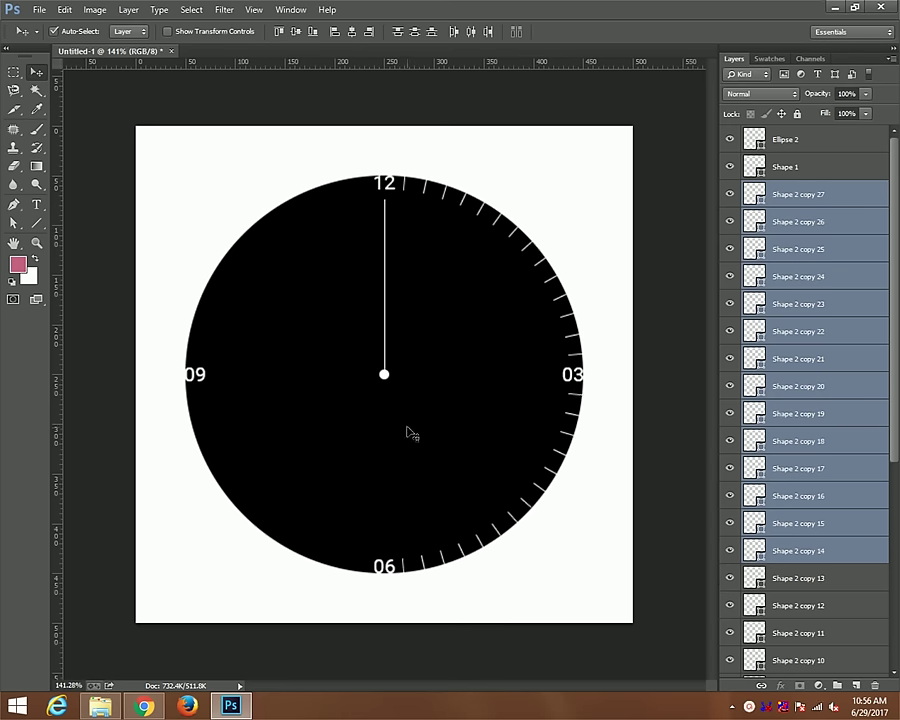
Duplicate the ticks as copies 28–41 and rotate them a quarter turn to fill 06 to 09
{"action": "right_click", "coordinate": [784, 202]}
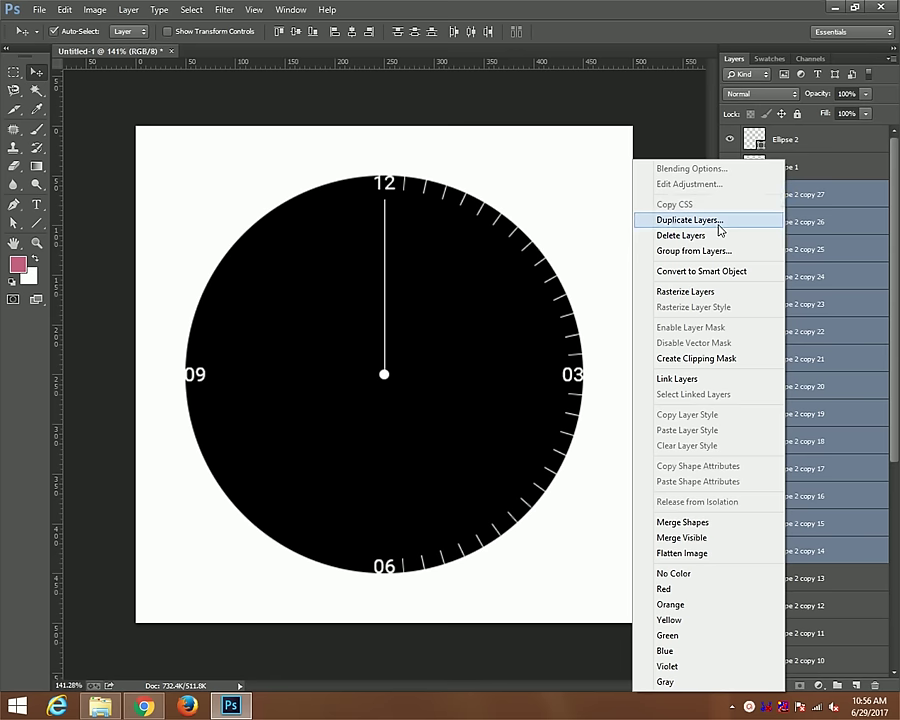
{"action": "left_click", "coordinate": [720, 220]}
{"action": "left_click", "coordinate": [589, 220]}
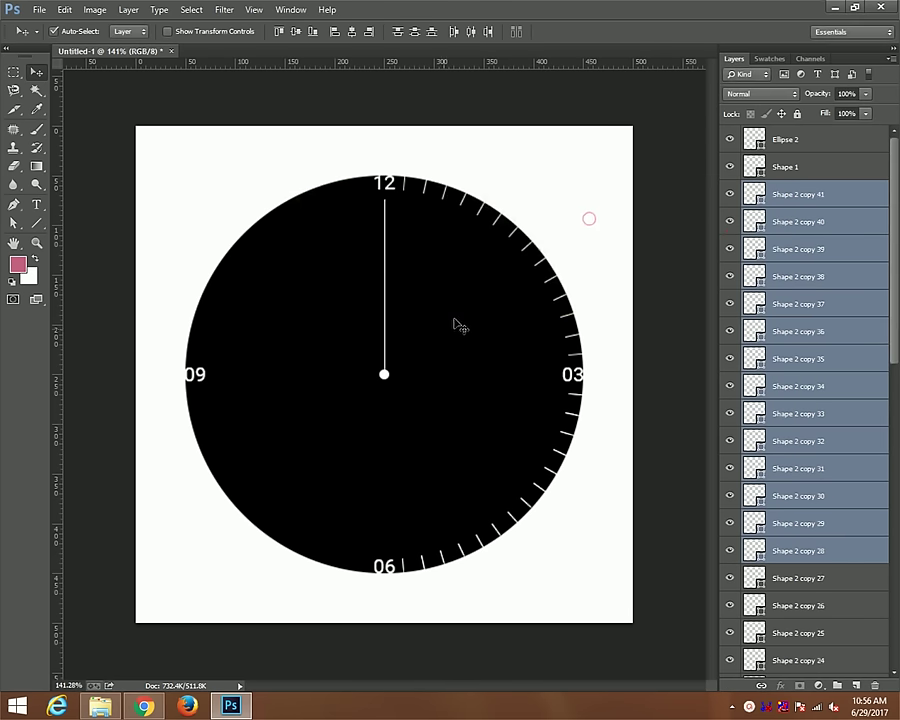
{"action": "key", "text": "ctrl+t"}
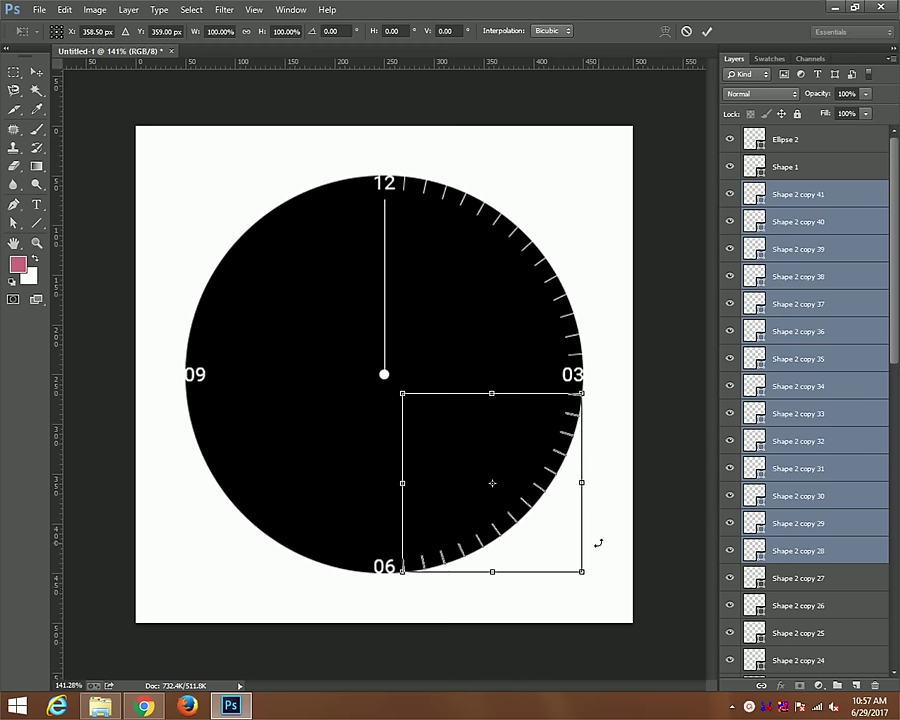
{"action": "key", "text": "Return"}
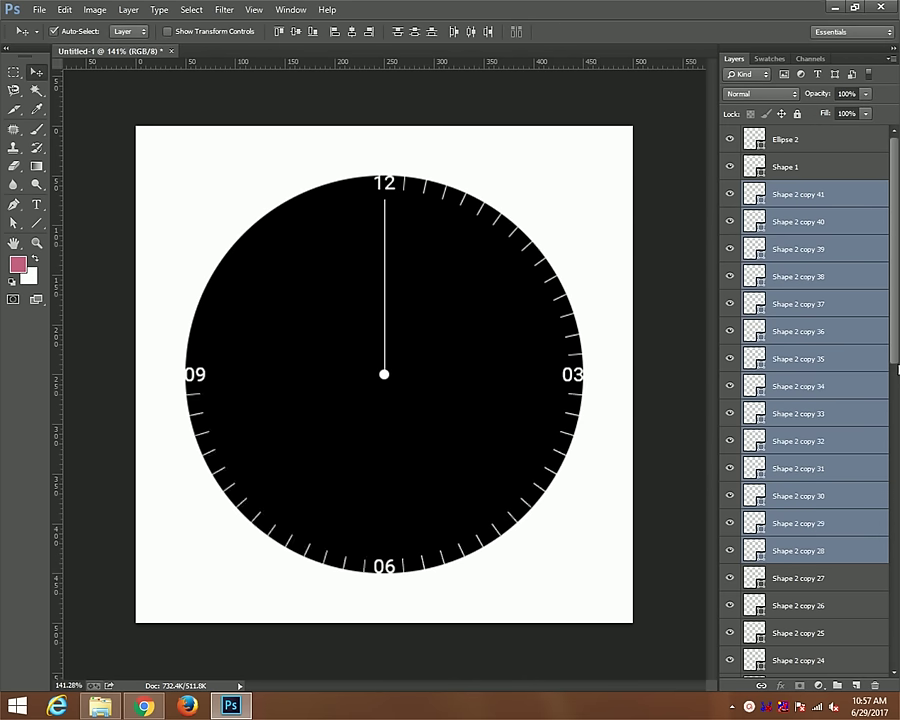
Duplicate the tick layers again as copies 42–55 for the final quarter
{"action": "right_click", "coordinate": [790, 204]}
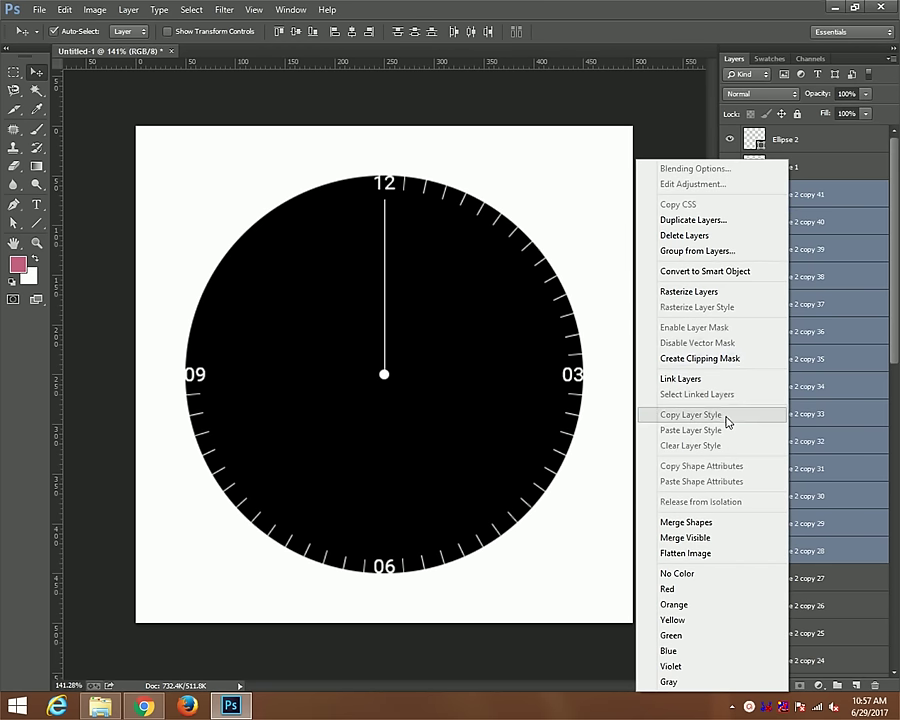
{"action": "left_click", "coordinate": [714, 222]}
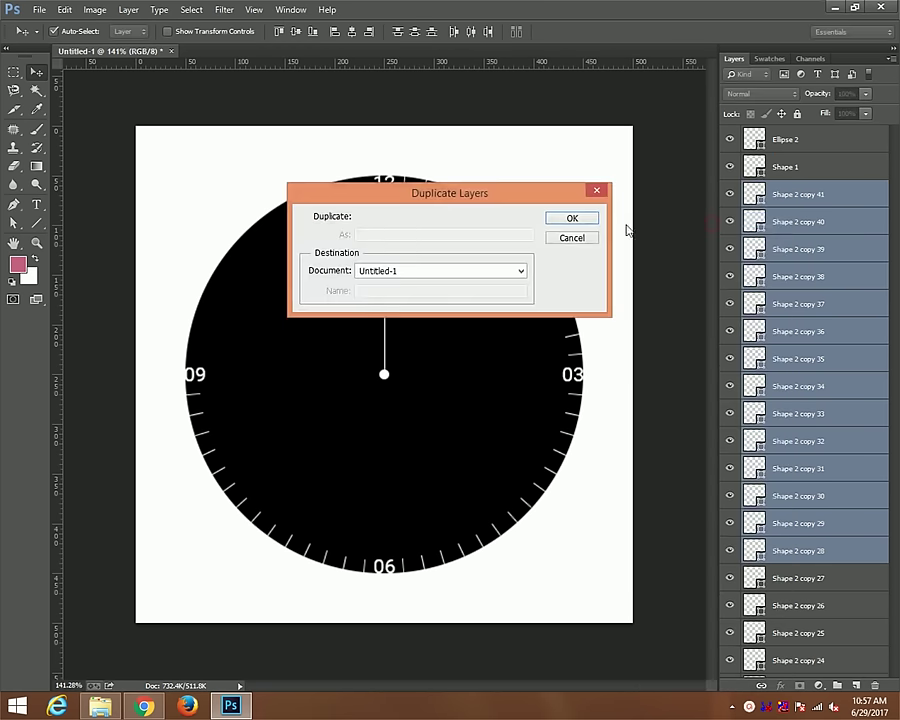
{"action": "left_click", "coordinate": [585, 220]}
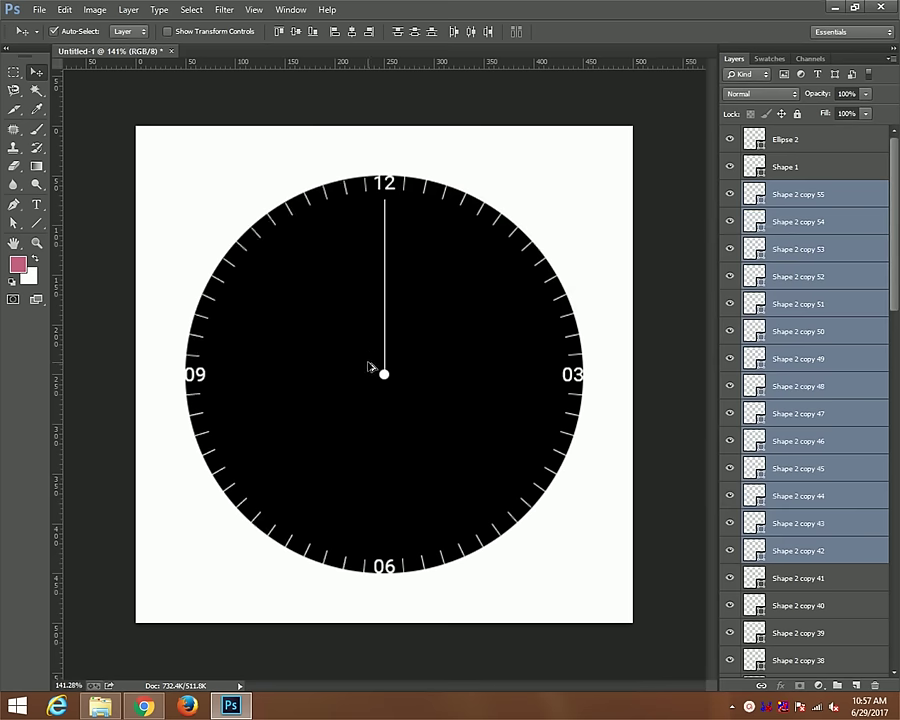
{"action": "scroll", "coordinate": [369, 367], "scroll_direction": "up", "scroll_amount": 2}
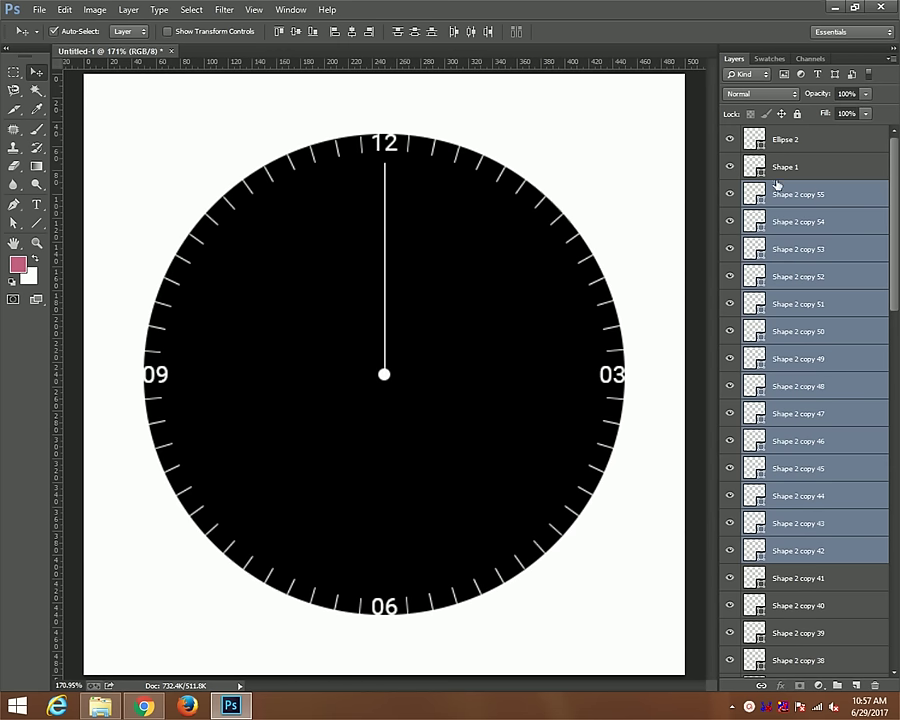
Group the tick layers down to Shape 2 into Group 2, check its visibility and expand it
{"action": "scroll", "coordinate": [803, 422], "scroll_direction": "down", "scroll_amount": 2}
{"action": "scroll", "coordinate": [805, 526], "scroll_direction": "down", "scroll_amount": 4}
{"action": "scroll", "coordinate": [805, 578], "scroll_direction": "down", "scroll_amount": 4}
{"action": "scroll", "coordinate": [811, 578], "scroll_direction": "down", "scroll_amount": 4}
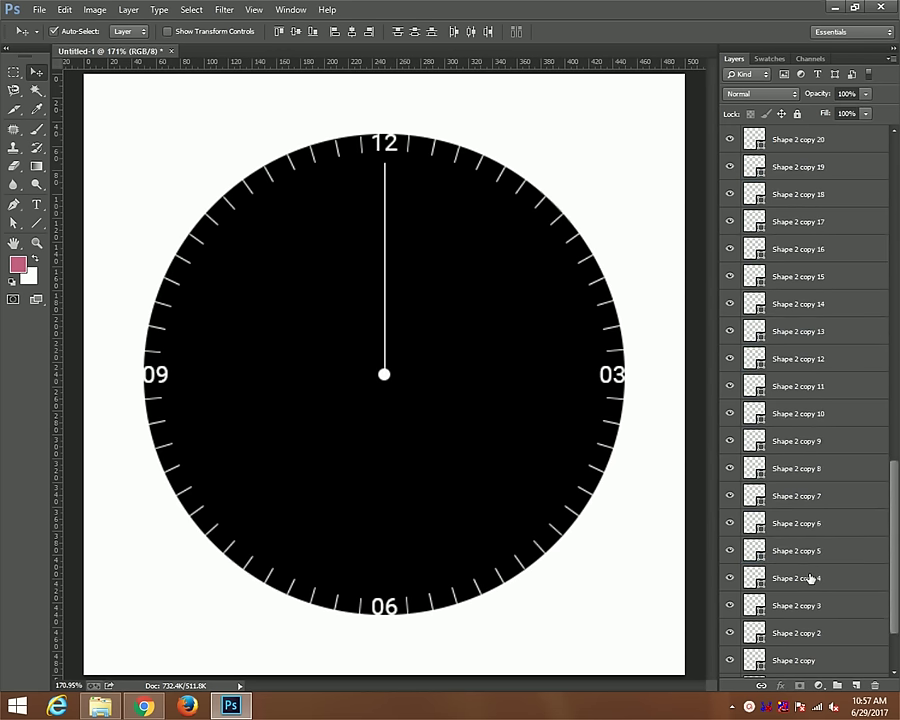
{"action": "scroll", "coordinate": [811, 578], "scroll_direction": "down", "scroll_amount": 2}
{"action": "left_click", "coordinate": [799, 594], "text": "shift"}
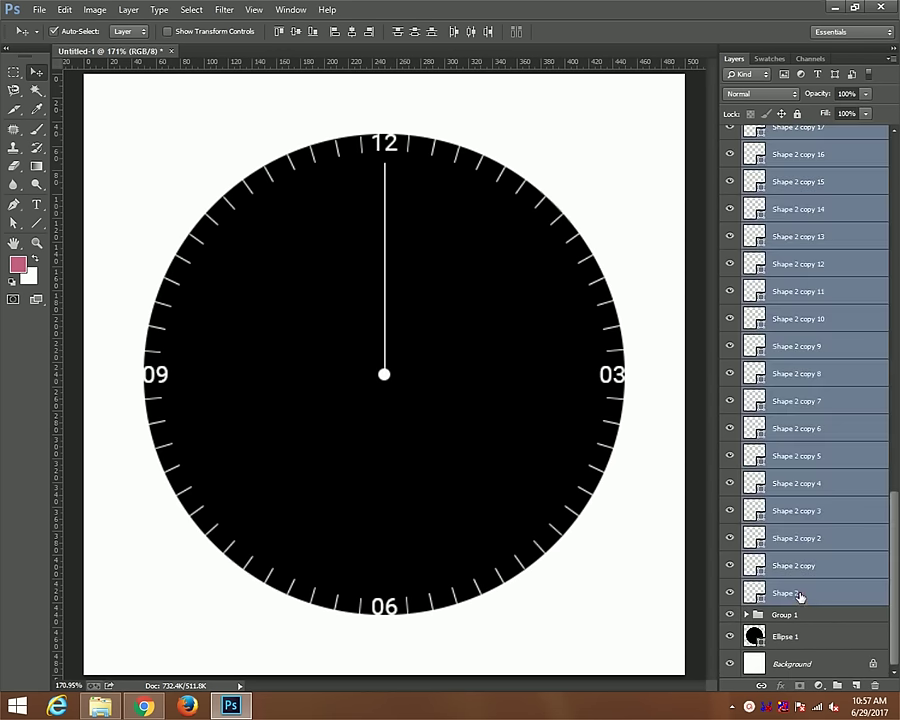
{"action": "key", "text": "ctrl+g"}
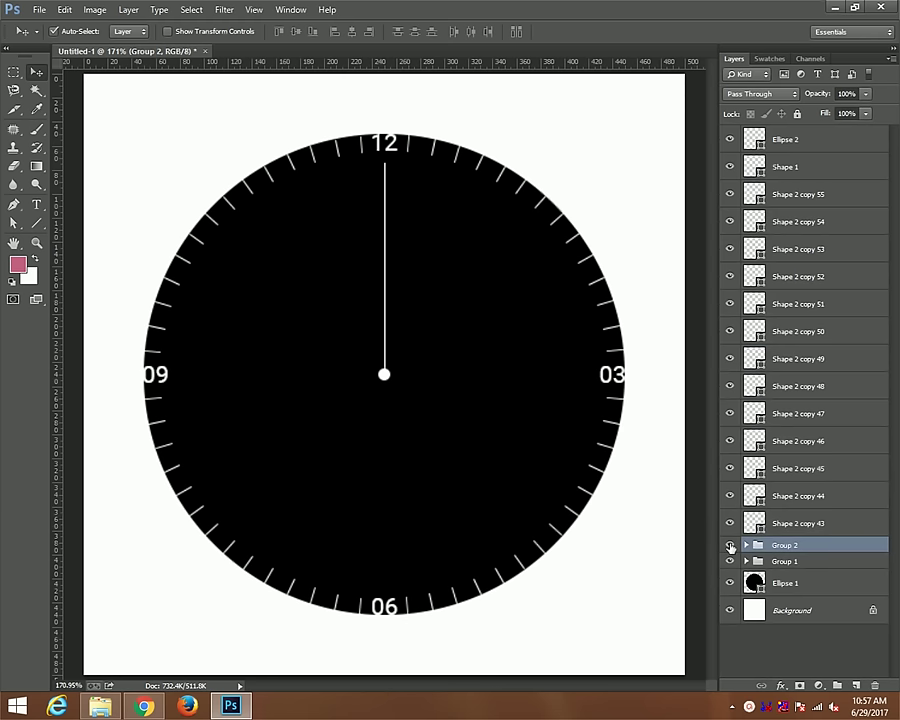
{"action": "left_click", "coordinate": [730, 545]}
{"action": "left_click", "coordinate": [730, 545]}
{"action": "left_click", "coordinate": [746, 545]}
Move tick layers Shape 2 copy 43–55 into Group 2, excluding Ellipse 2 and Shape 1, and collapse the group
{"action": "left_click", "coordinate": [796, 524]}
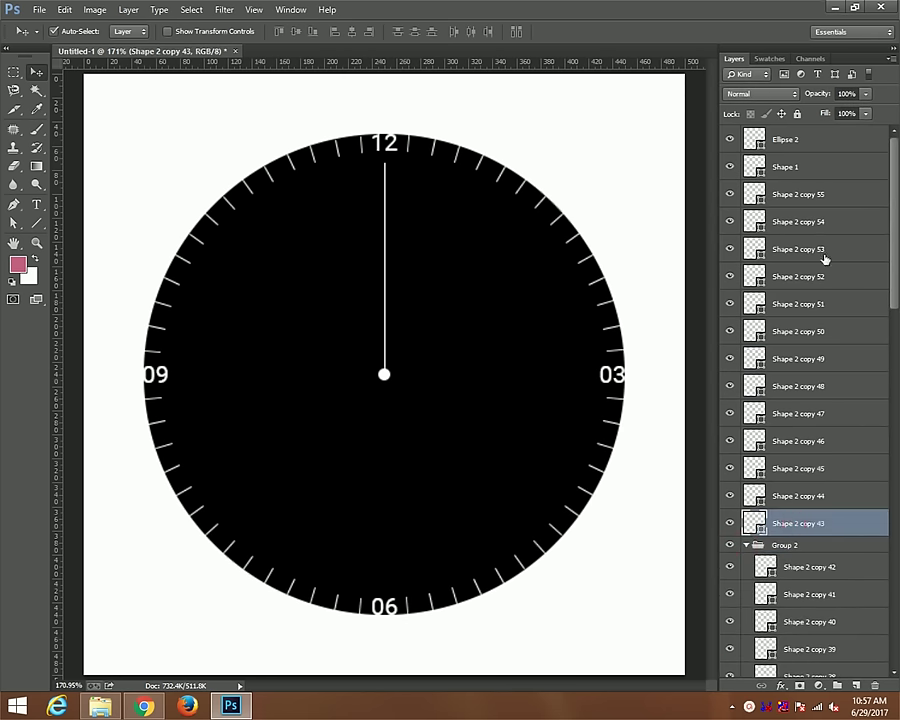
{"action": "left_click", "coordinate": [800, 141], "text": "shift"}
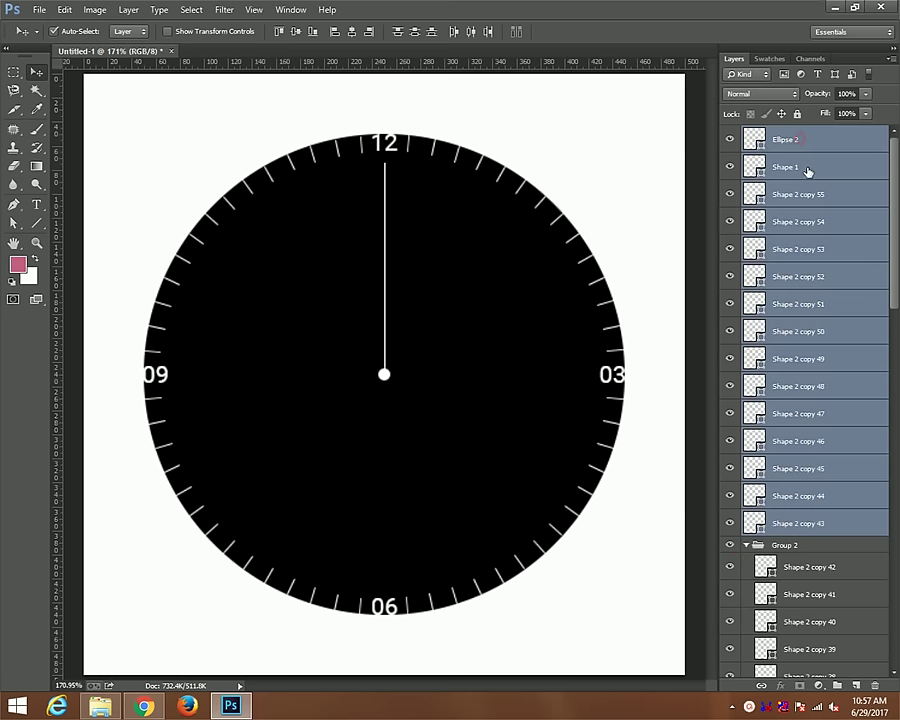
{"action": "left_click", "coordinate": [728, 168]}
{"action": "left_click", "coordinate": [788, 140], "text": "ctrl"}
{"action": "left_click", "coordinate": [795, 168], "text": "ctrl"}
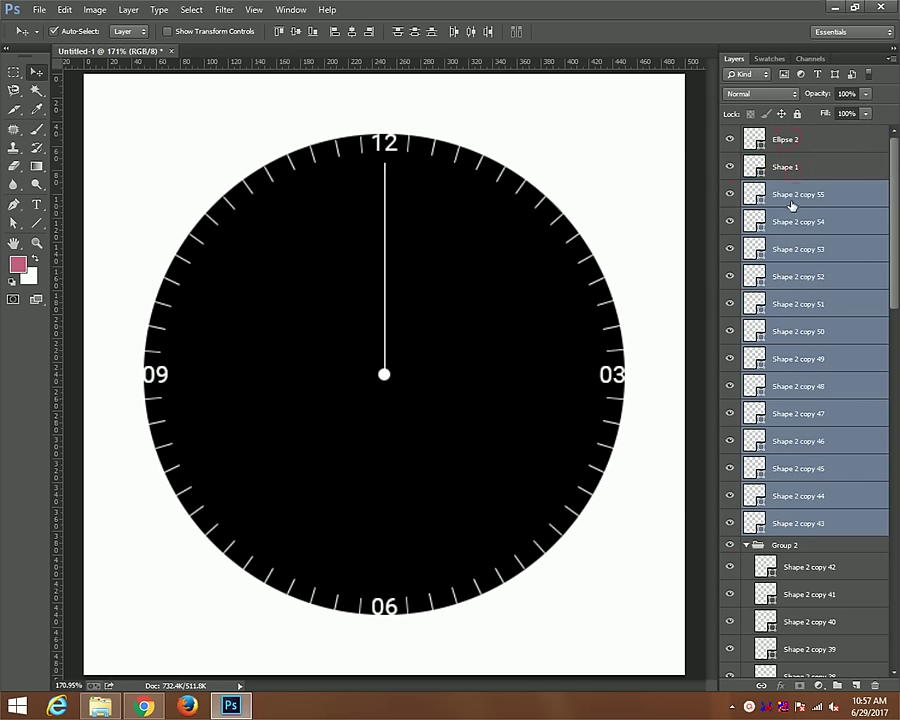
{"action": "left_click_drag", "start_coordinate": [793, 197], "coordinate": [787, 566]}
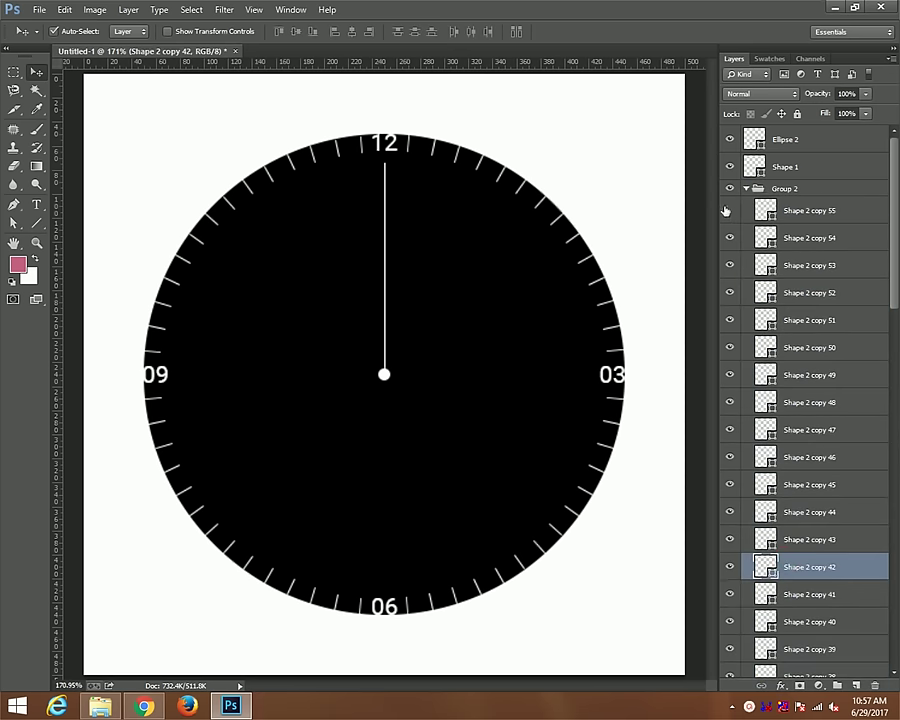
{"action": "left_click", "coordinate": [756, 211]}
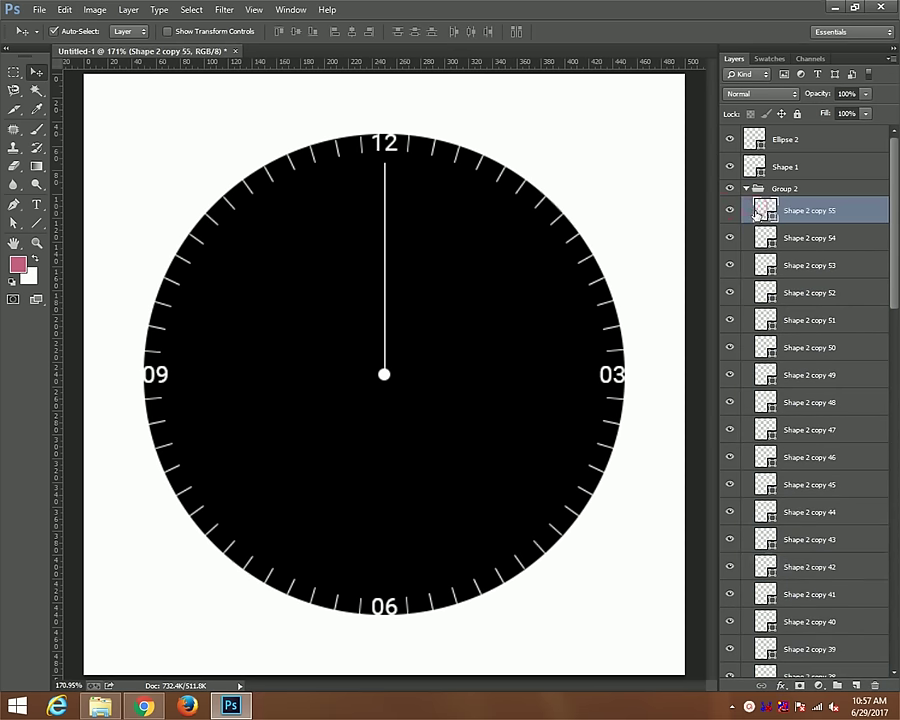
{"action": "scroll", "coordinate": [466, 234], "scroll_direction": "down", "scroll_amount": 1}
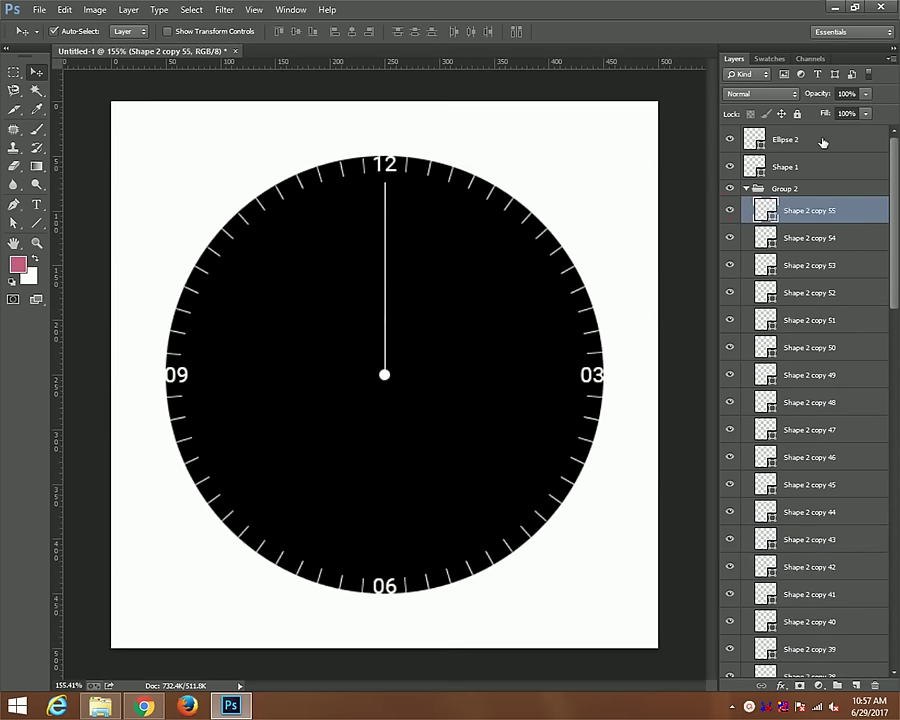
{"action": "left_click", "coordinate": [747, 188]}
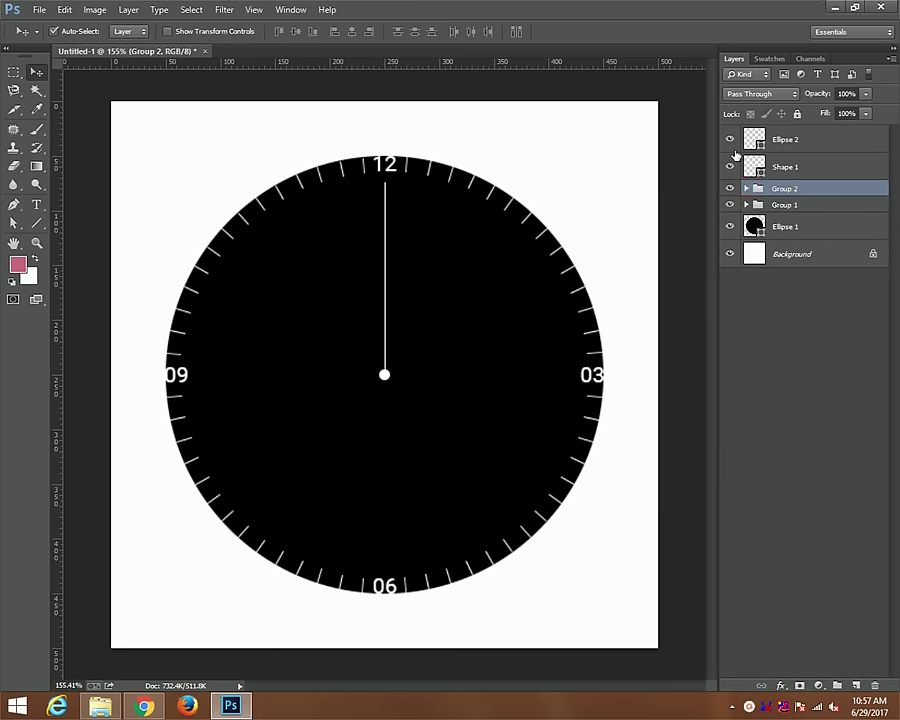
{"action": "scroll", "coordinate": [454, 287], "scroll_direction": "down", "scroll_amount": 1}
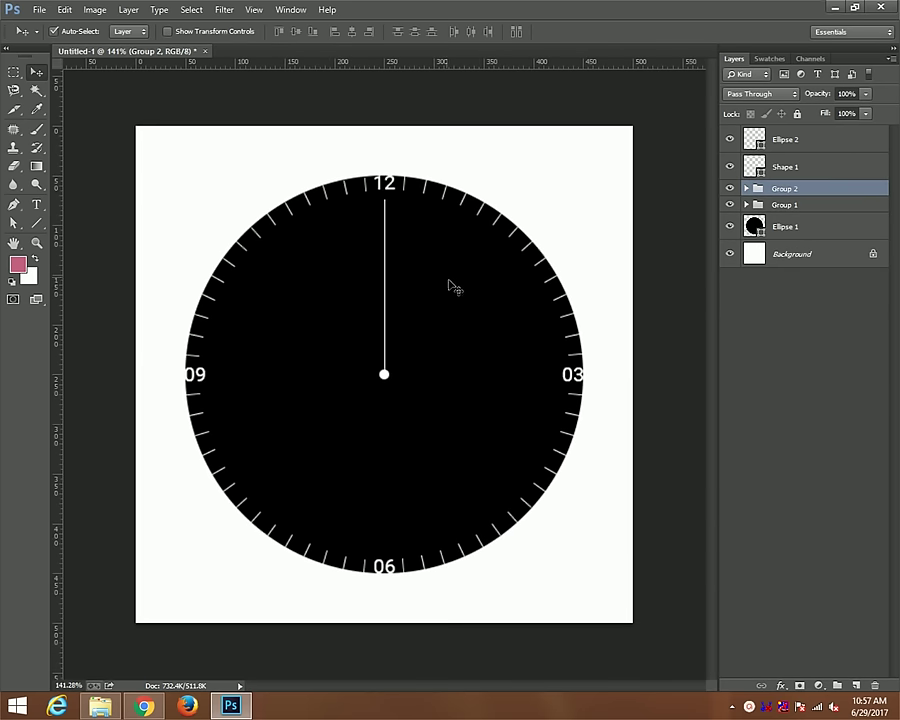
{"action": "left_click", "coordinate": [37, 223]}
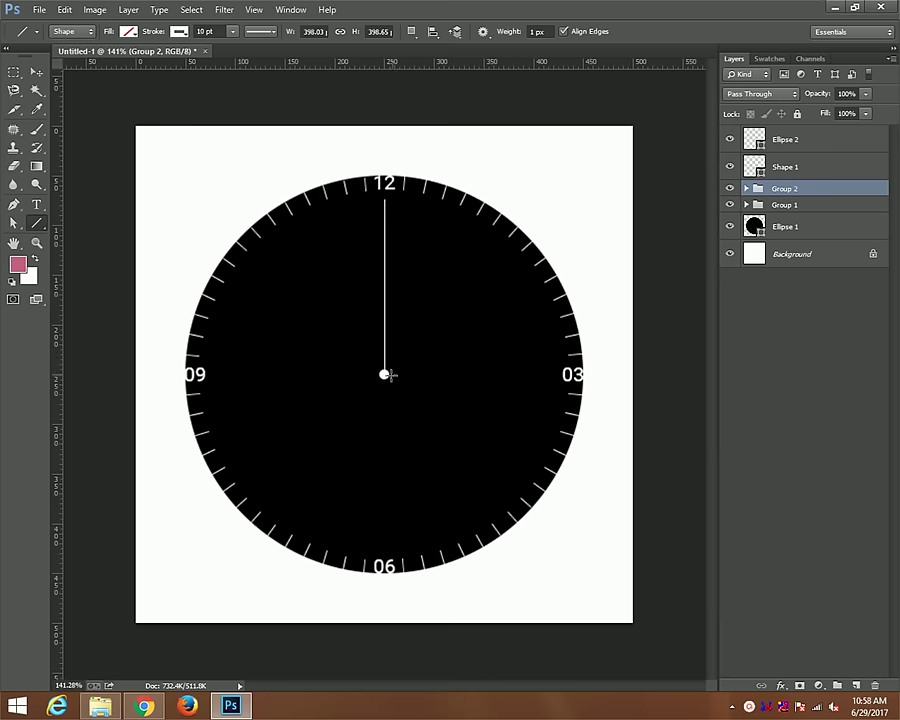
Draw a Shape 3 line from the centre toward 03 and rotate it about the centre to about −33°
{"action": "mouse_move", "coordinate": [384, 374]}
{"action": "left_mouse_down"}
{"action": "mouse_move", "coordinate": [521, 369]}
{"action": "mouse_move", "coordinate": [519, 378]}
{"action": "mouse_move", "coordinate": [510, 374]}
{"action": "left_mouse_up"}
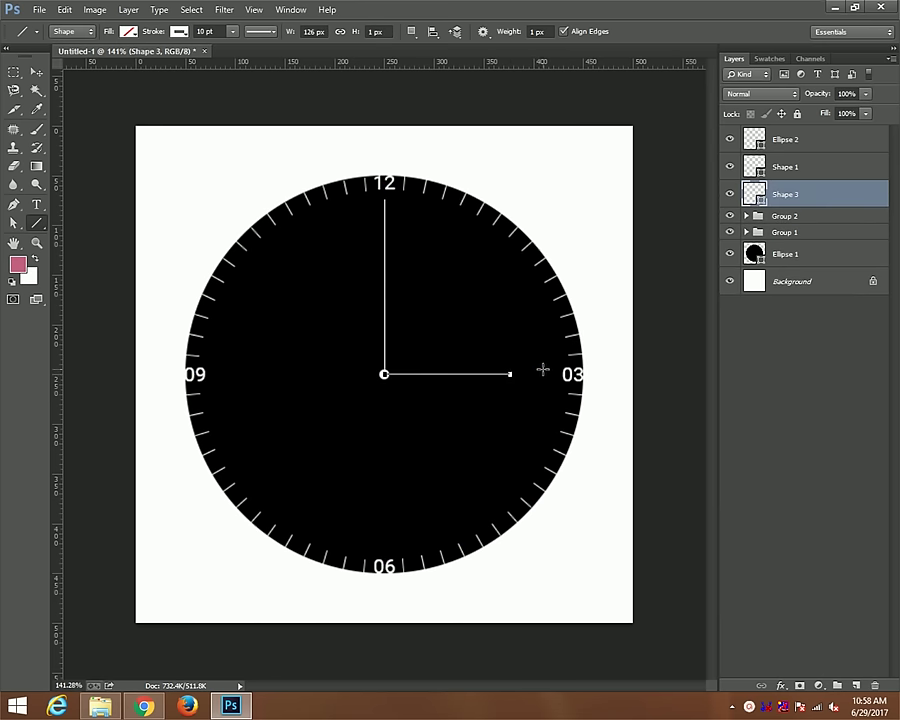
{"action": "key", "text": "Return"}
{"action": "key", "text": "ctrl+t"}
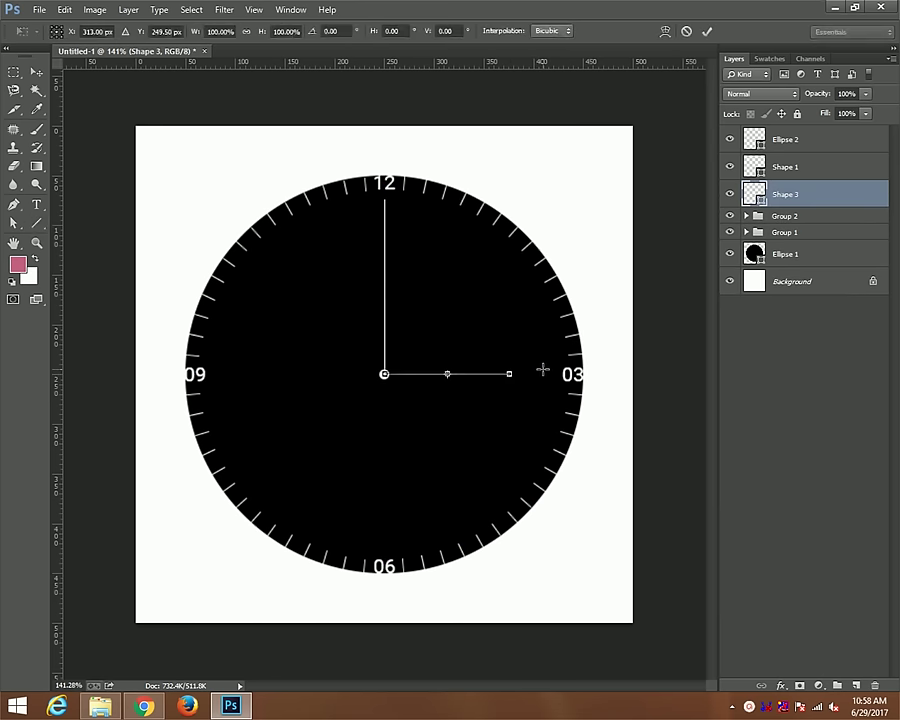
{"action": "left_click_drag", "start_coordinate": [536, 370], "coordinate": [534, 368]}
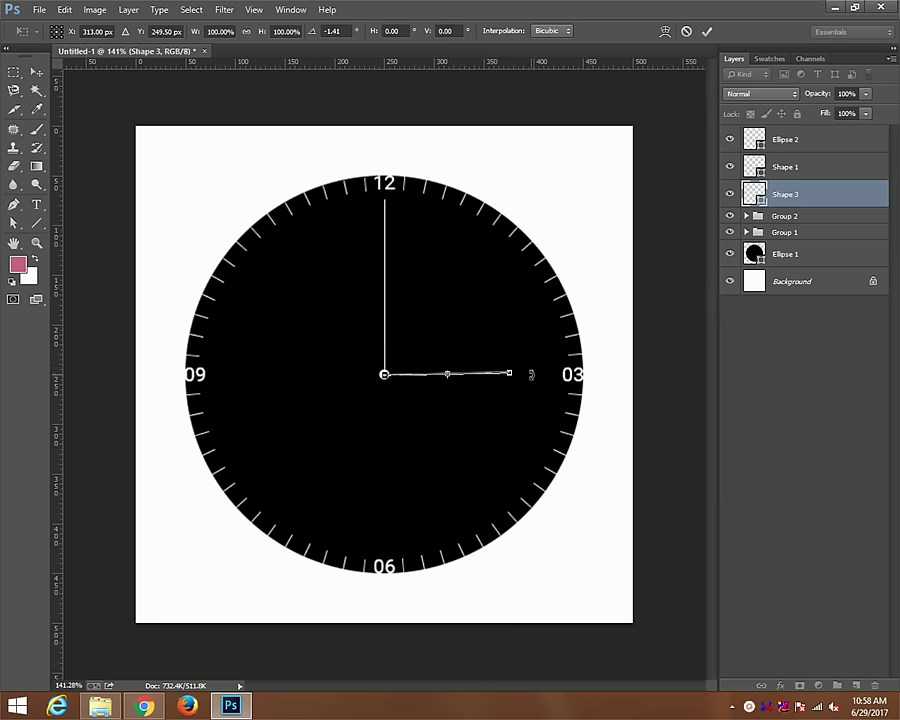
{"action": "scroll", "coordinate": [510, 372], "scroll_direction": "up", "scroll_amount": 3}
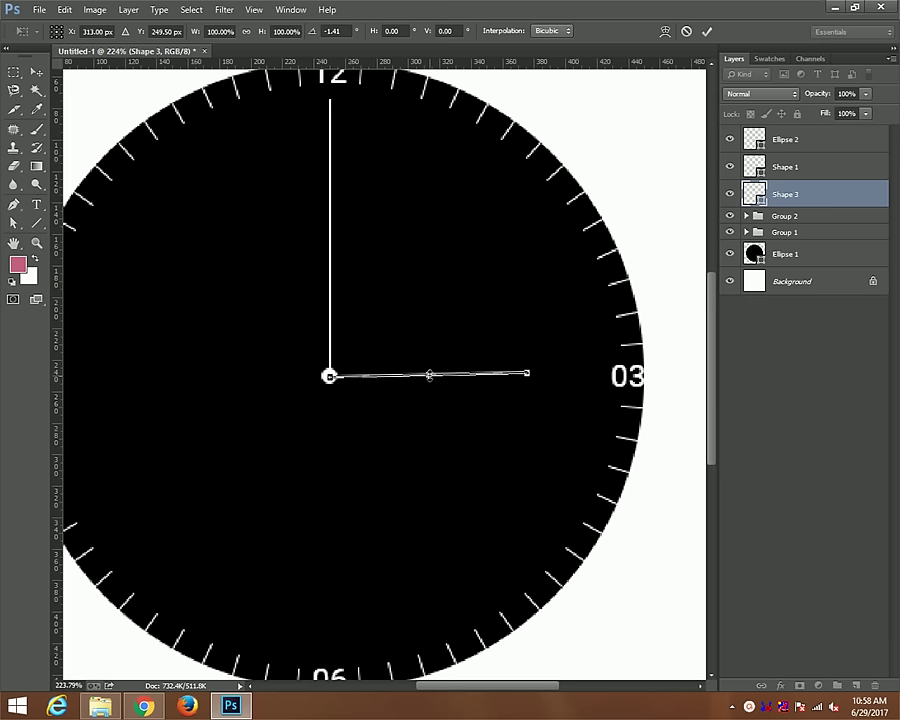
{"action": "left_click_drag", "start_coordinate": [430, 378], "coordinate": [334, 380]}
{"action": "left_click_drag", "start_coordinate": [550, 383], "coordinate": [528, 261]}
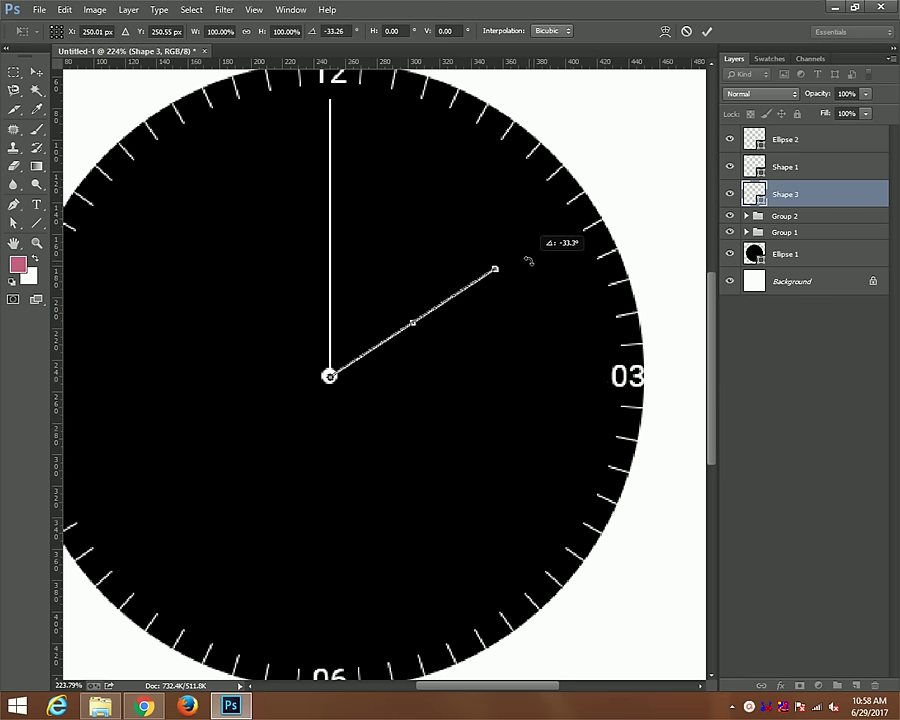
Apply the Shape 3 hand's rotation and duplicate it as Shape 3 copy
{"action": "left_click_drag", "start_coordinate": [528, 261], "coordinate": [529, 260]}
{"action": "key", "text": "Return"}
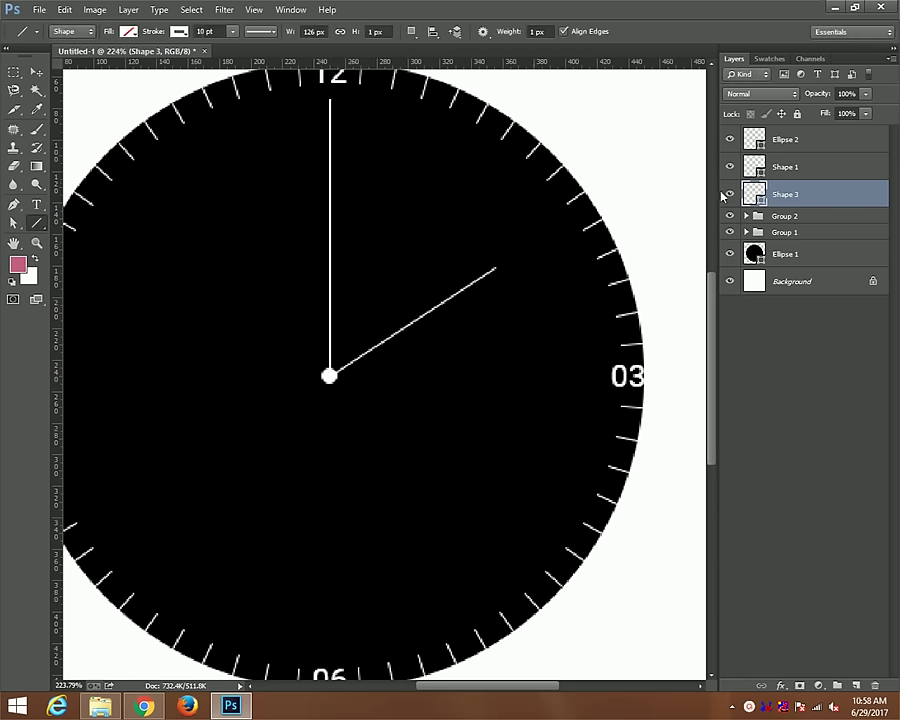
{"action": "right_click", "coordinate": [796, 208]}
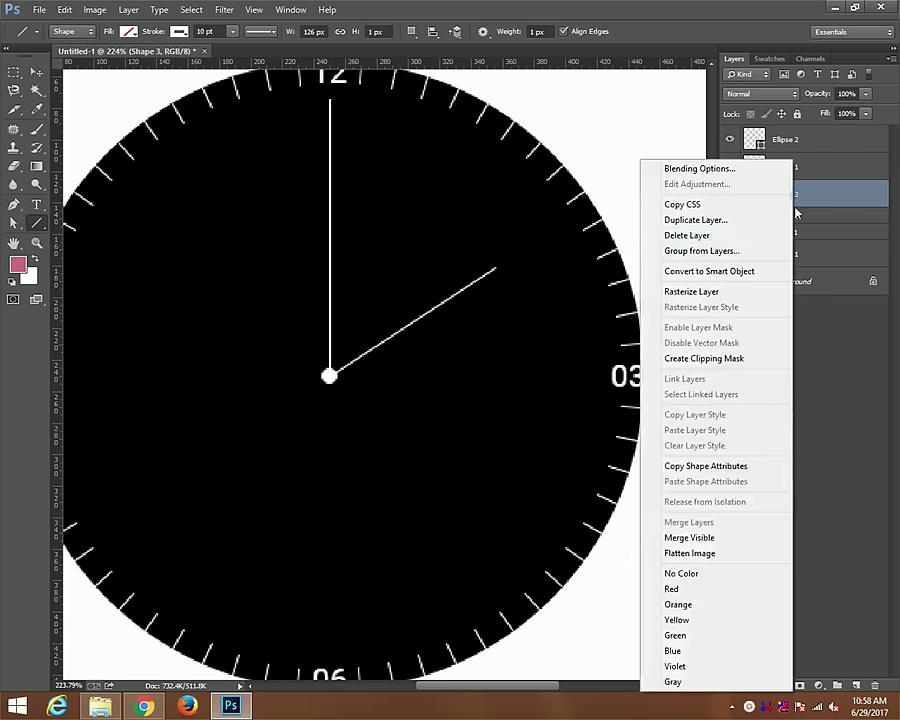
{"action": "left_click", "coordinate": [715, 229]}
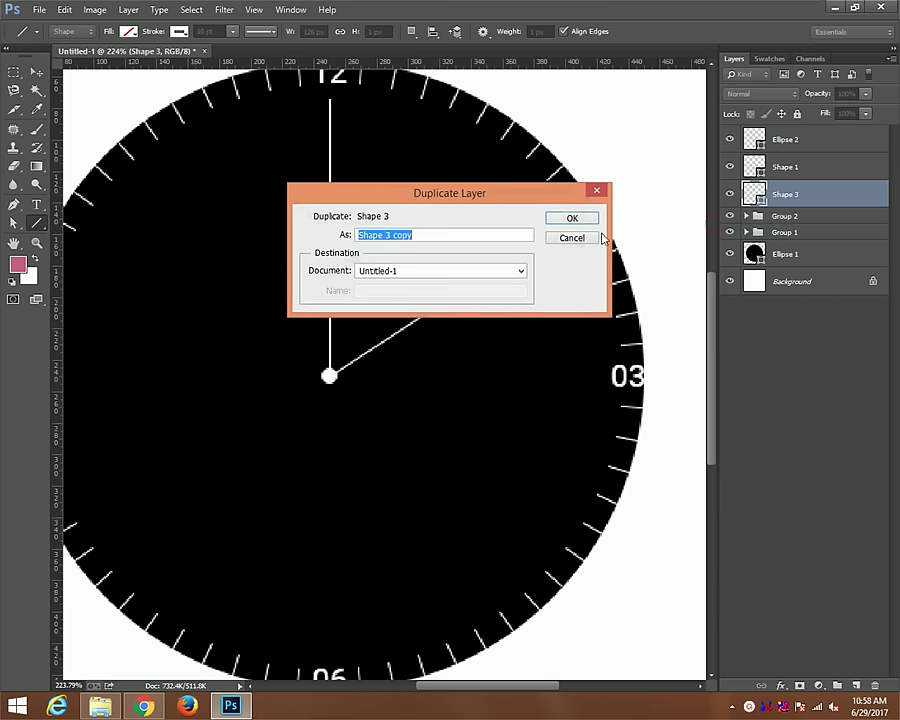
{"action": "left_click", "coordinate": [582, 224]}
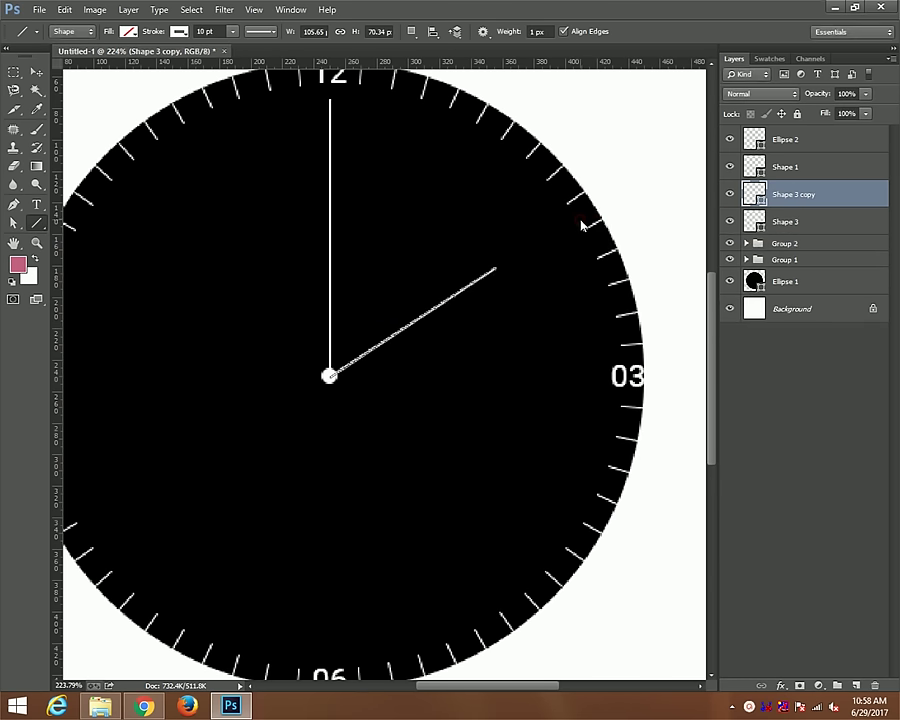
Rotate Shape 3 copy about 98° around the centre to point toward 4 o'clock
{"action": "key", "text": "ctrl+shift+alt+t"}
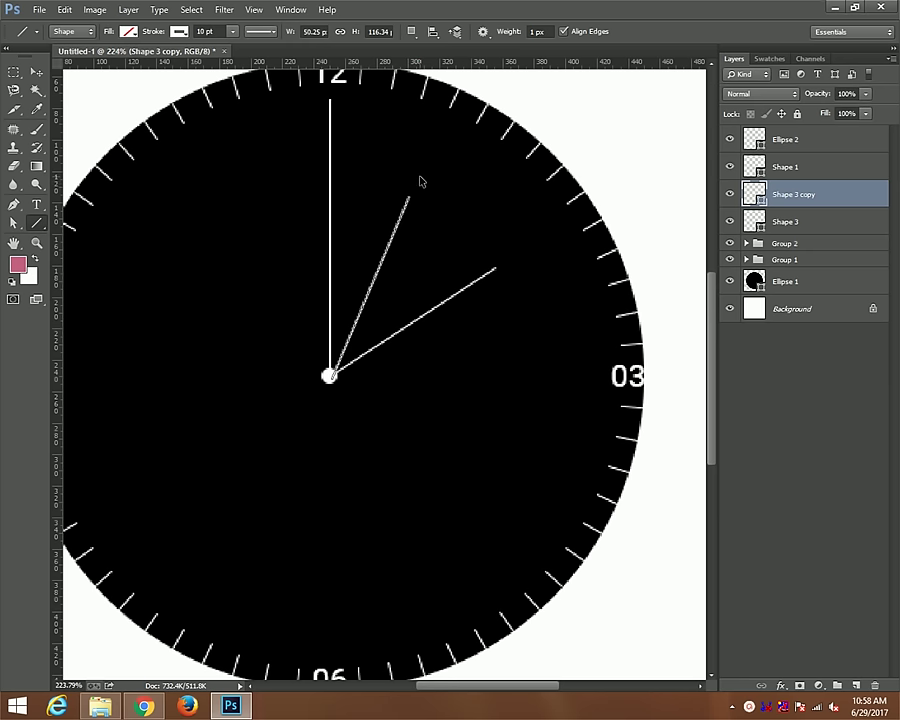
{"action": "key", "text": "ctrl+t"}
{"action": "left_click_drag", "start_coordinate": [370, 288], "coordinate": [337, 381]}
{"action": "left_click_drag", "start_coordinate": [418, 192], "coordinate": [518, 503]}
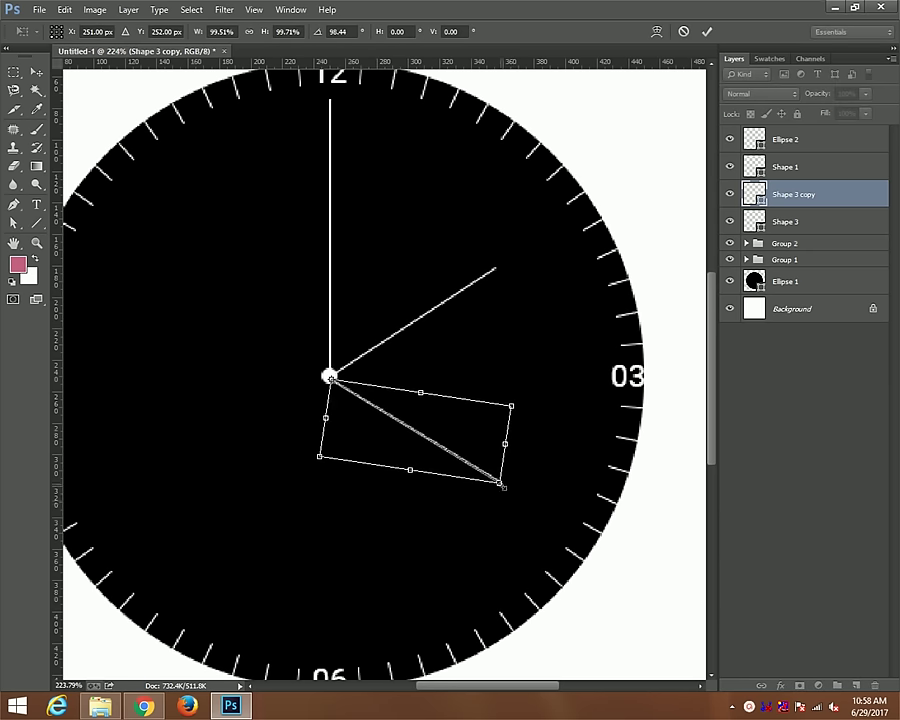
{"action": "left_click_drag", "start_coordinate": [500, 482], "coordinate": [549, 535]}
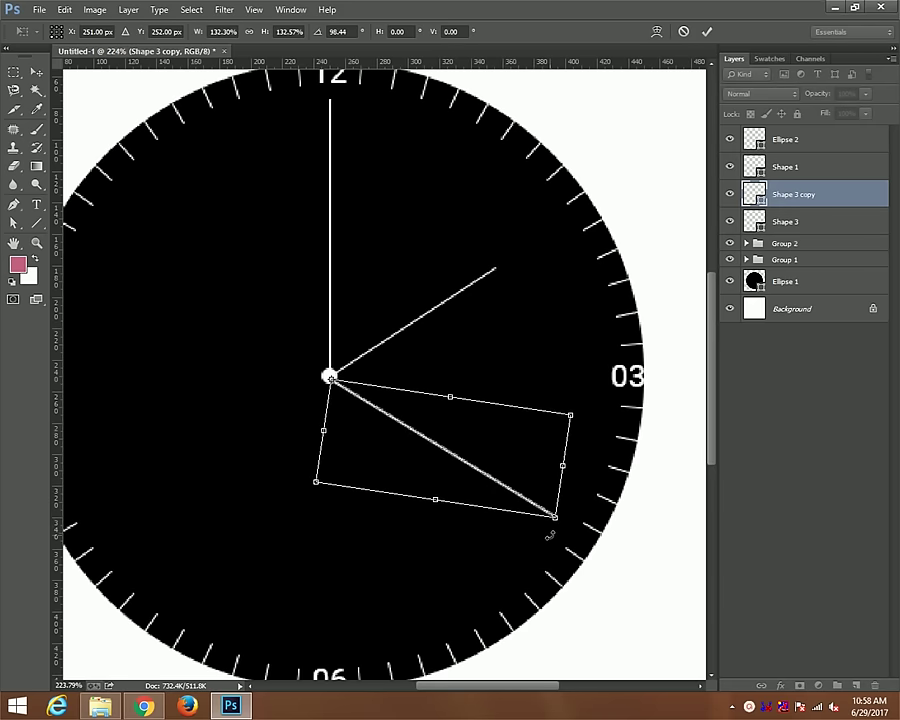
{"action": "mouse_move", "coordinate": [556, 518]}
{"action": "left_mouse_down"}
{"action": "mouse_move", "coordinate": [524, 488]}
{"action": "mouse_move", "coordinate": [512, 491]}
{"action": "left_mouse_up"}
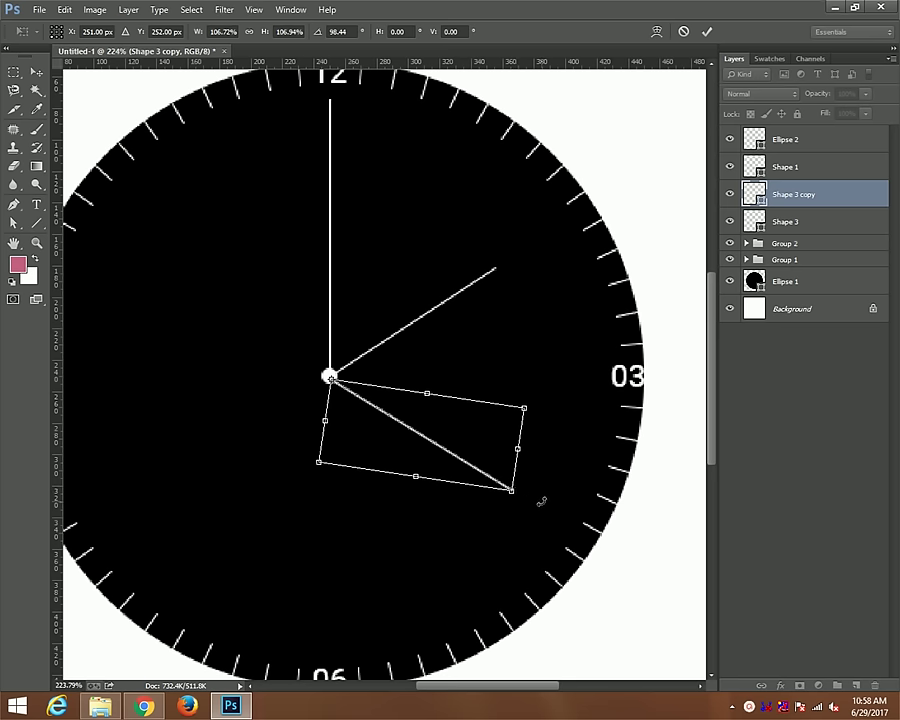
{"action": "key", "text": "Return"}
{"action": "scroll", "coordinate": [464, 356], "scroll_direction": "down", "scroll_amount": 2}
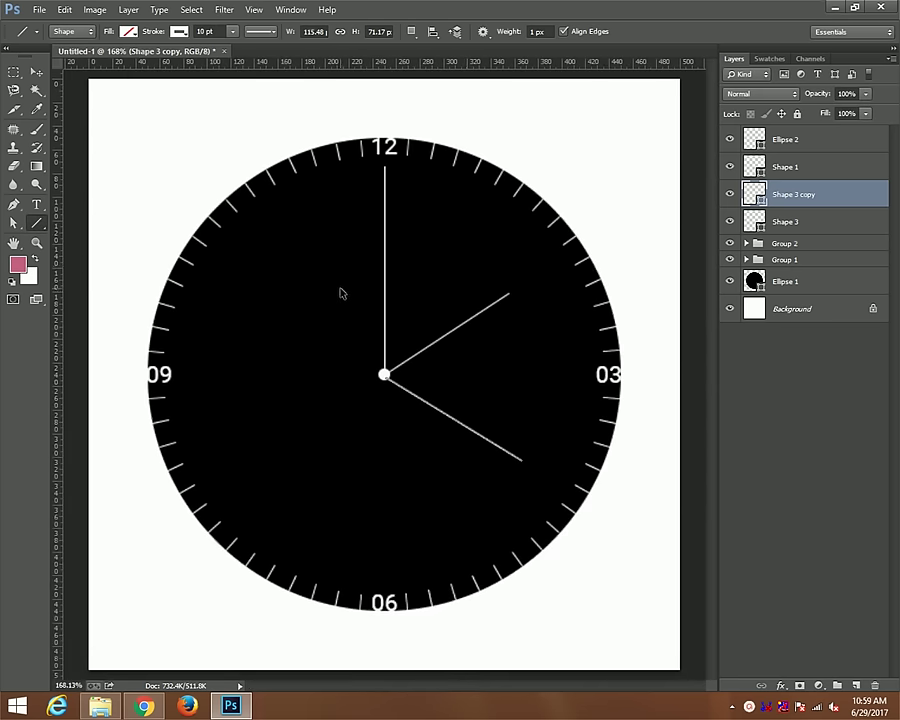
Group Shape 3 copy, Shape 3 and Ellipse 2 into Group 3, placed below Shape 1
{"action": "scroll", "coordinate": [340, 293], "scroll_direction": "down", "scroll_amount": 1}
{"action": "scroll", "coordinate": [340, 287], "scroll_direction": "down", "scroll_amount": 1}
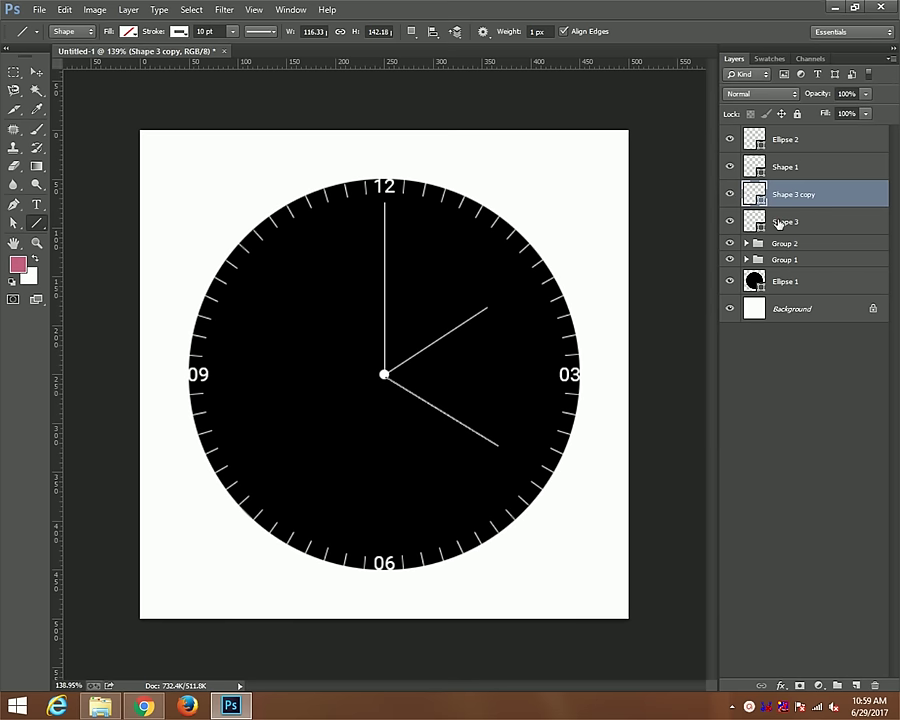
{"action": "left_click", "coordinate": [783, 222], "text": "shift"}
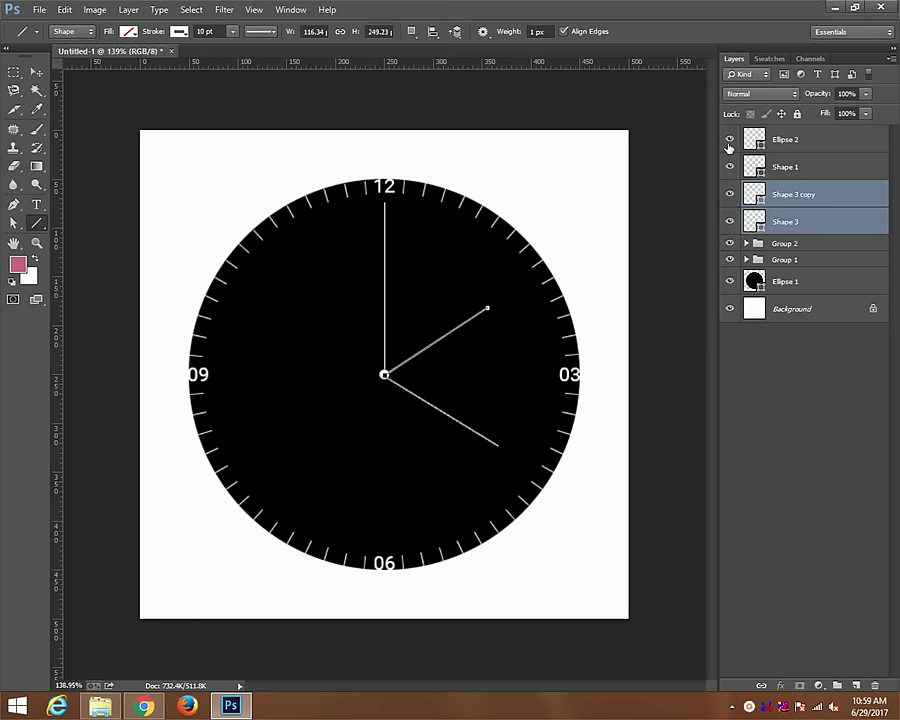
{"action": "left_click", "coordinate": [775, 141], "text": "ctrl"}
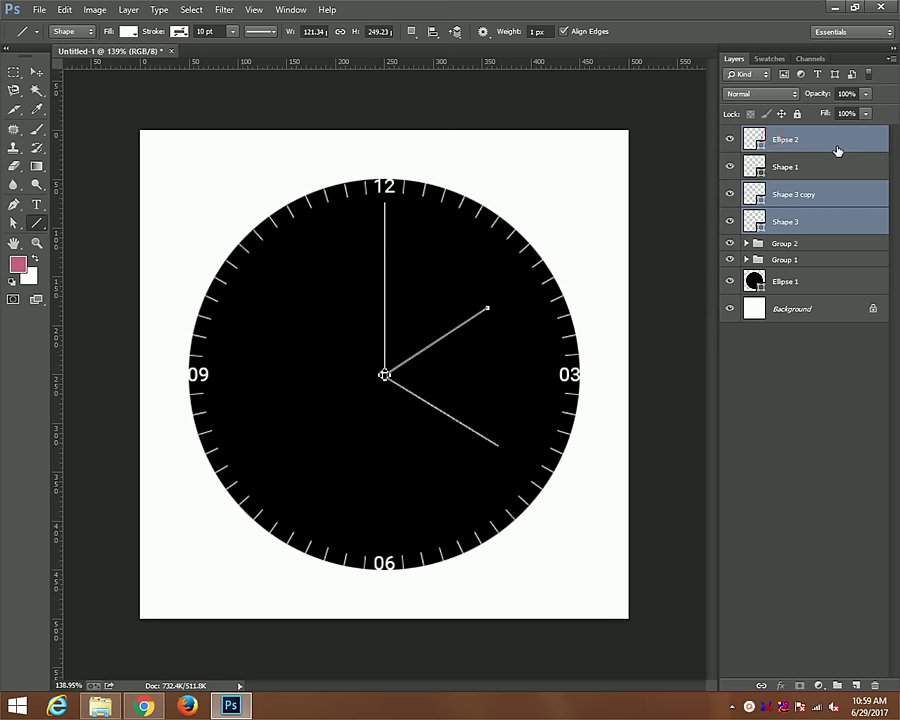
{"action": "key", "text": "ctrl+g"}
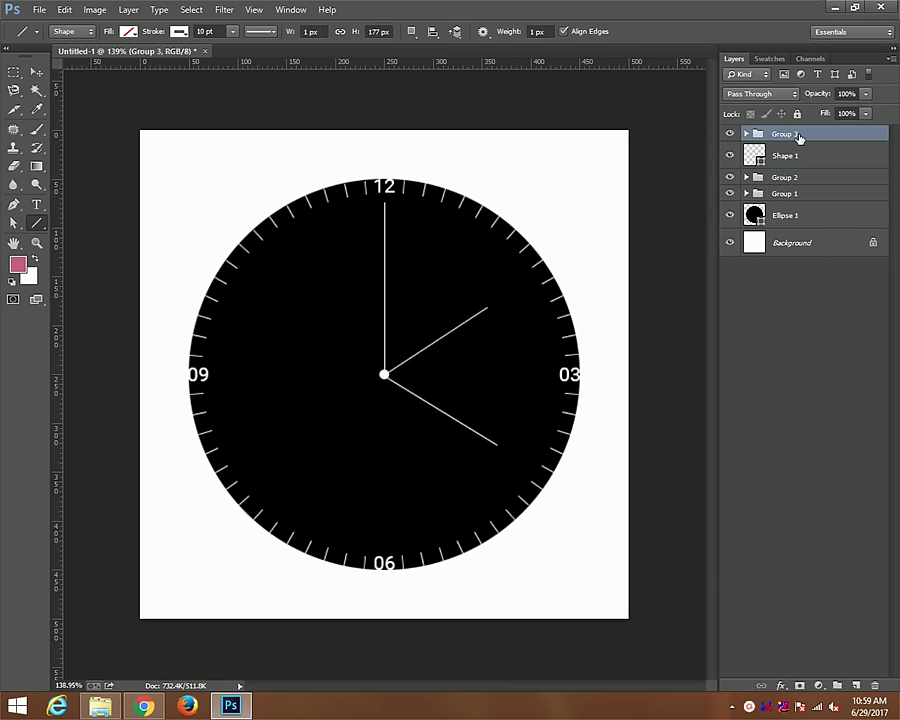
{"action": "left_click_drag", "start_coordinate": [797, 133], "coordinate": [800, 166]}
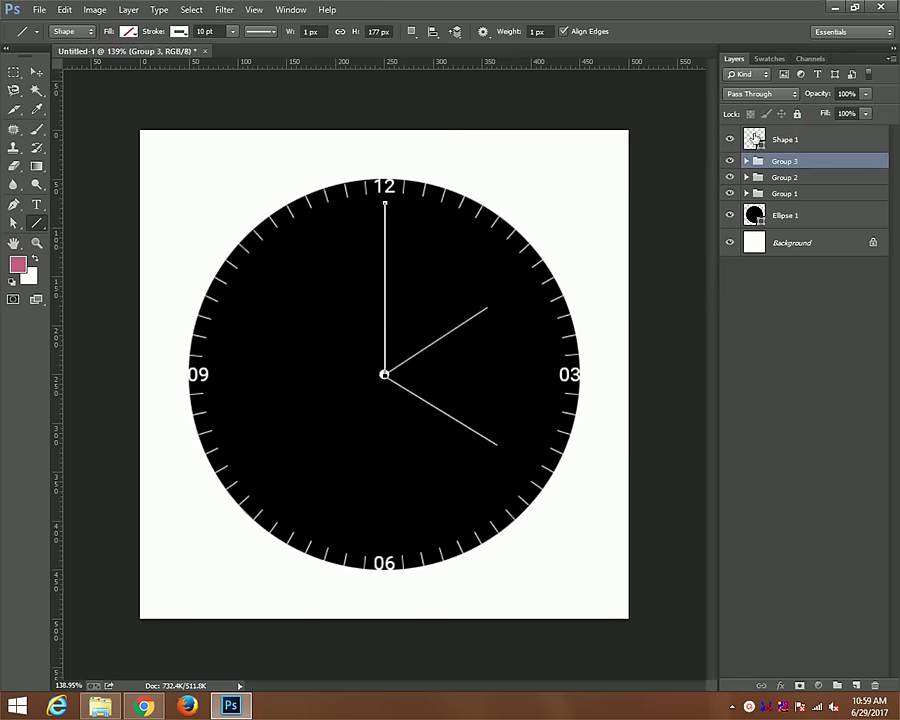
{"action": "left_click", "coordinate": [760, 139]}
{"action": "right_click", "coordinate": [780, 141]}
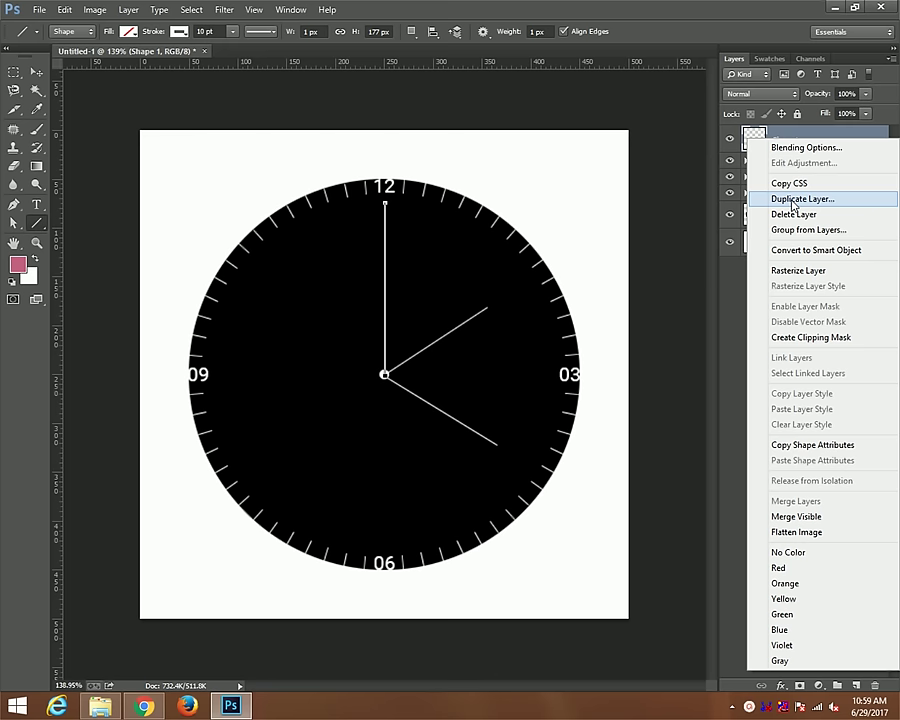
Duplicate Shape 1 as Shape 1 copy and transform it with the pivot at the clock centre
{"action": "left_click", "coordinate": [792, 205]}
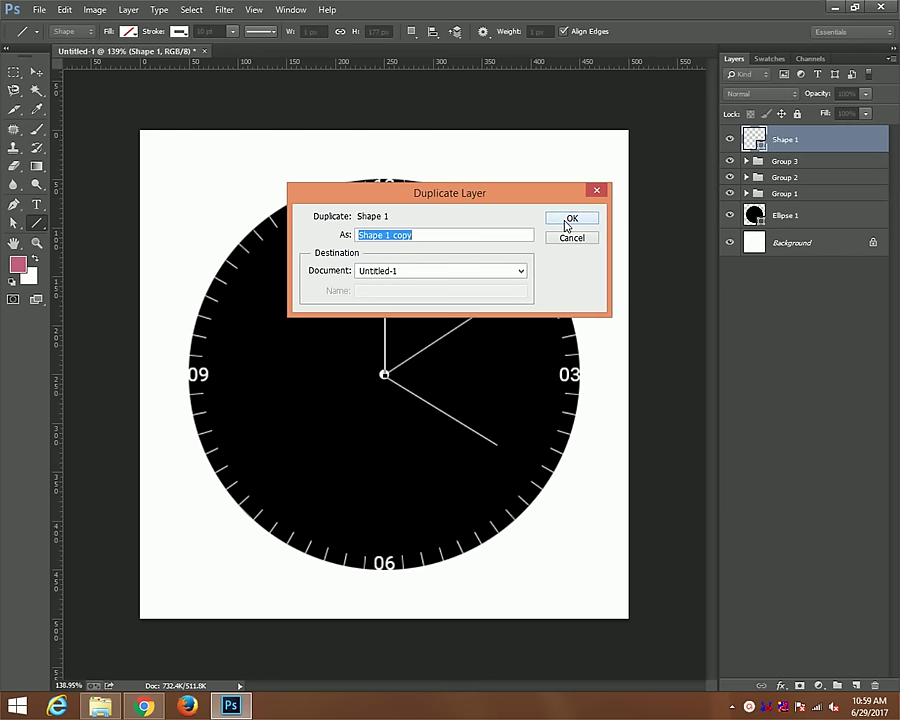
{"action": "left_click", "coordinate": [567, 222]}
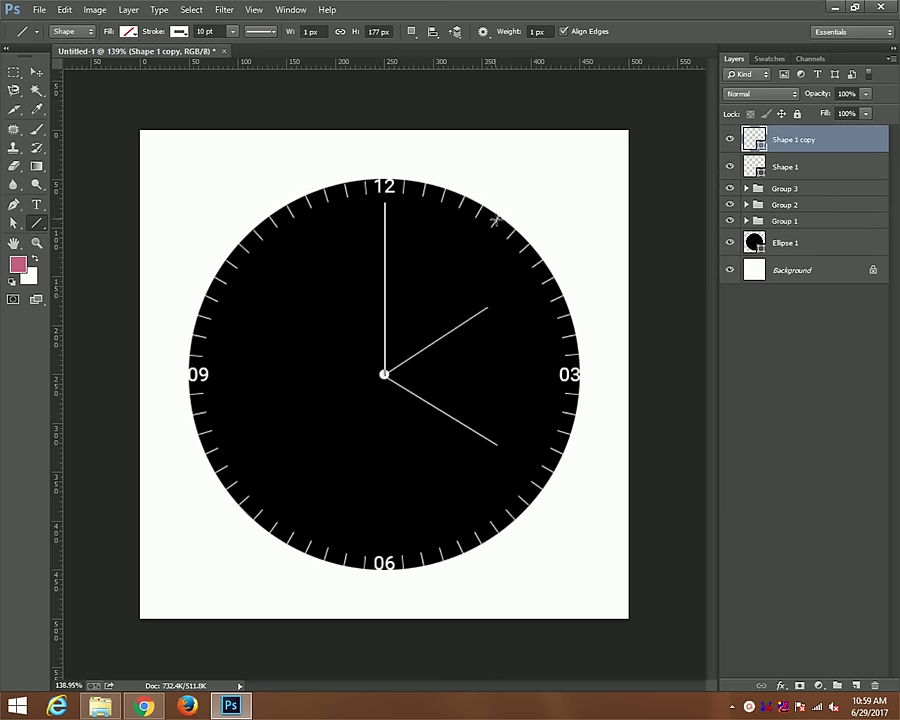
{"action": "key", "text": "ctrl+t"}
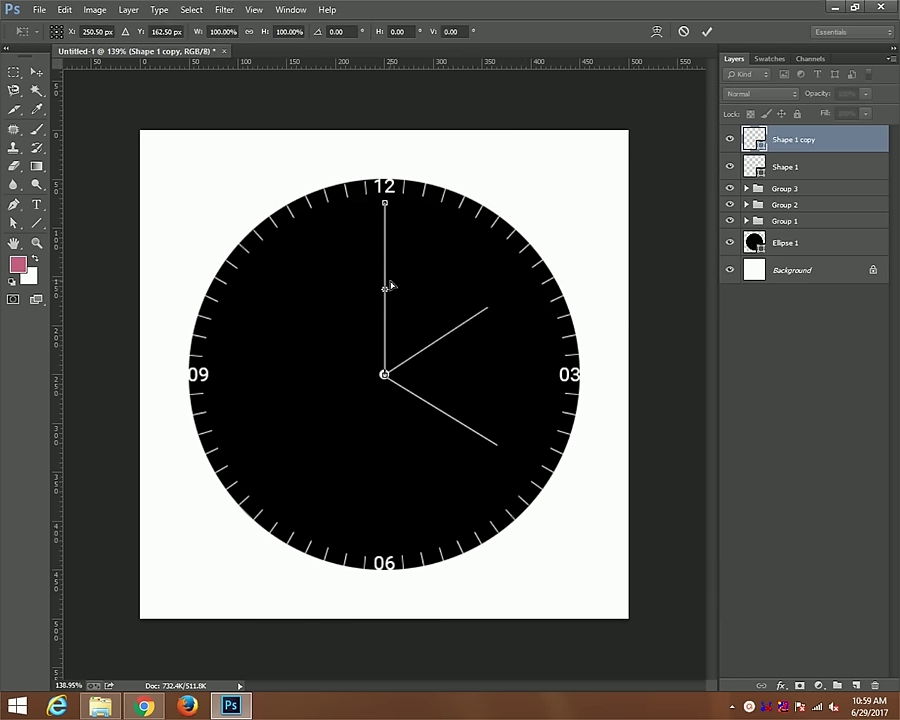
{"action": "scroll", "coordinate": [392, 265], "scroll_direction": "up", "scroll_amount": 2}
{"action": "scroll", "coordinate": [390, 288], "scroll_direction": "up", "scroll_amount": 2}
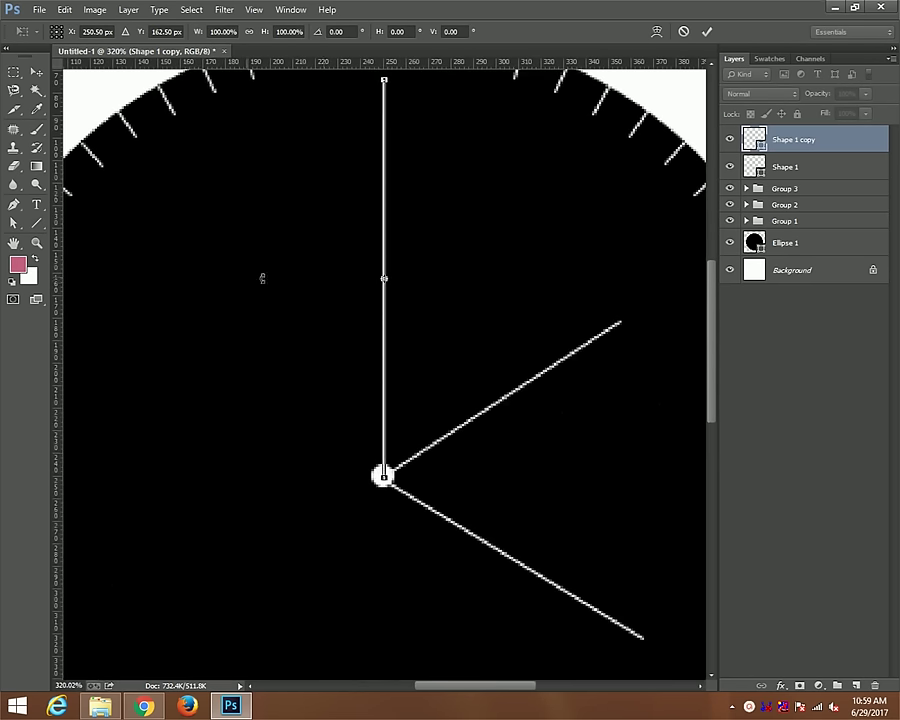
{"action": "left_click", "coordinate": [36, 72]}
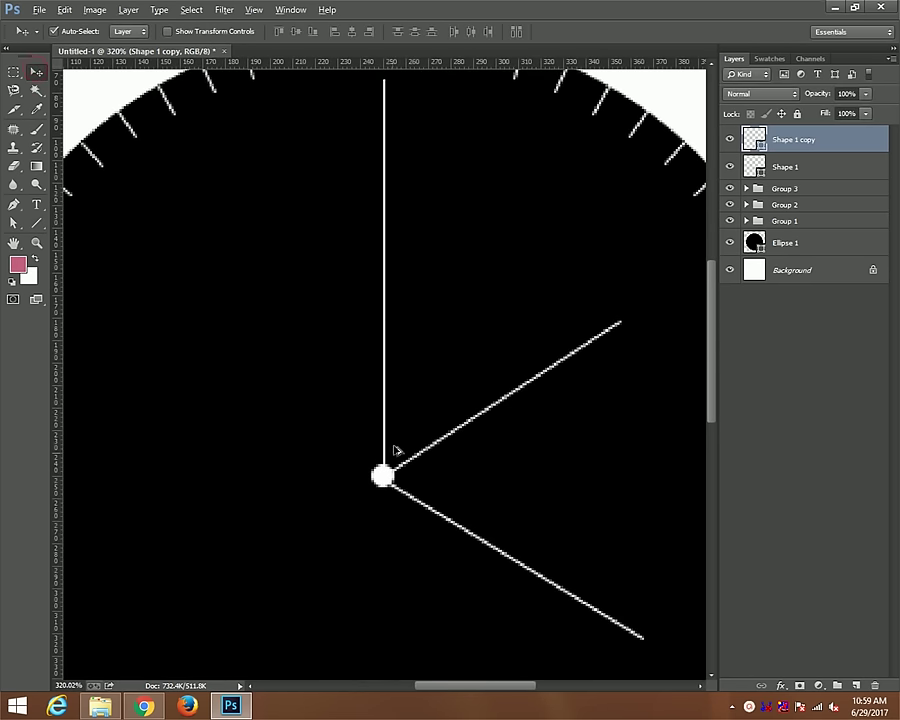
{"action": "scroll", "coordinate": [407, 247], "scroll_direction": "down", "scroll_amount": 1}
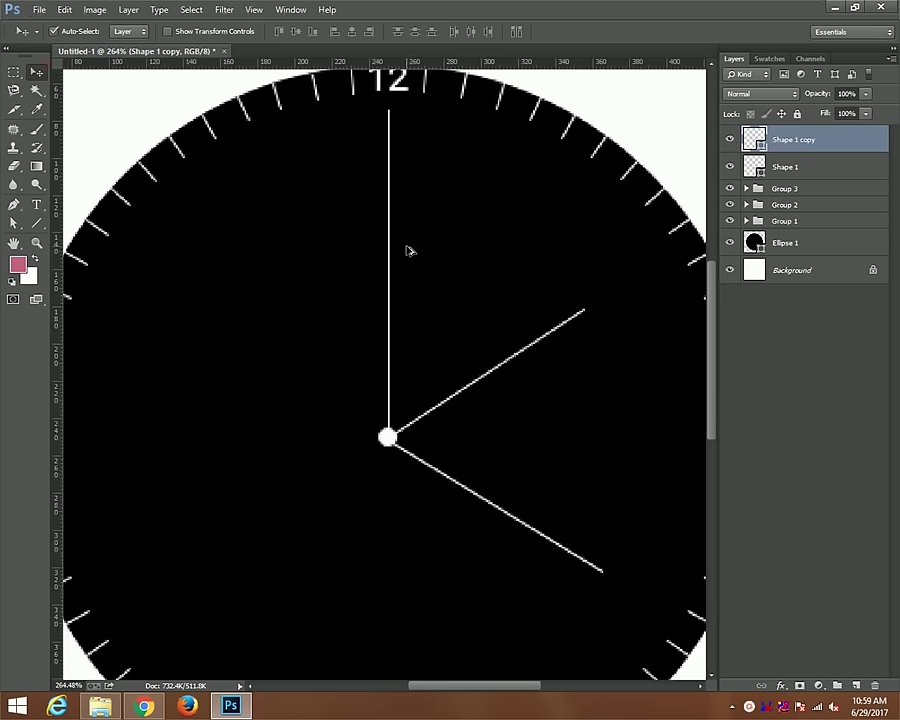
{"action": "key", "text": "ctrl+t"}
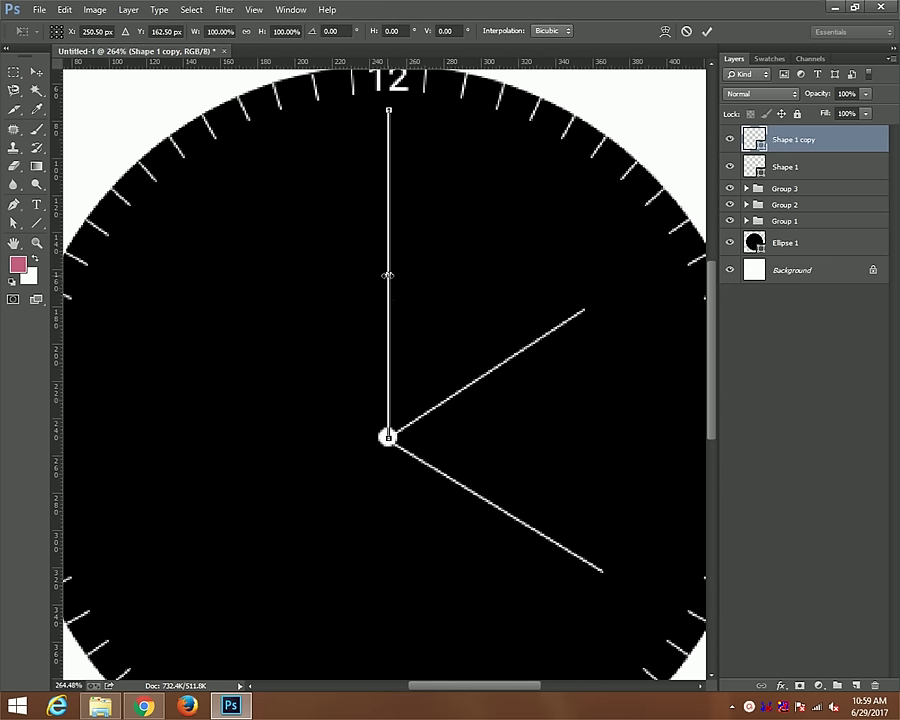
{"action": "mouse_move", "coordinate": [389, 274]}
{"action": "left_mouse_down"}
{"action": "mouse_move", "coordinate": [393, 444]}
{"action": "mouse_move", "coordinate": [404, 443]}
{"action": "mouse_move", "coordinate": [390, 432]}
{"action": "left_mouse_up"}
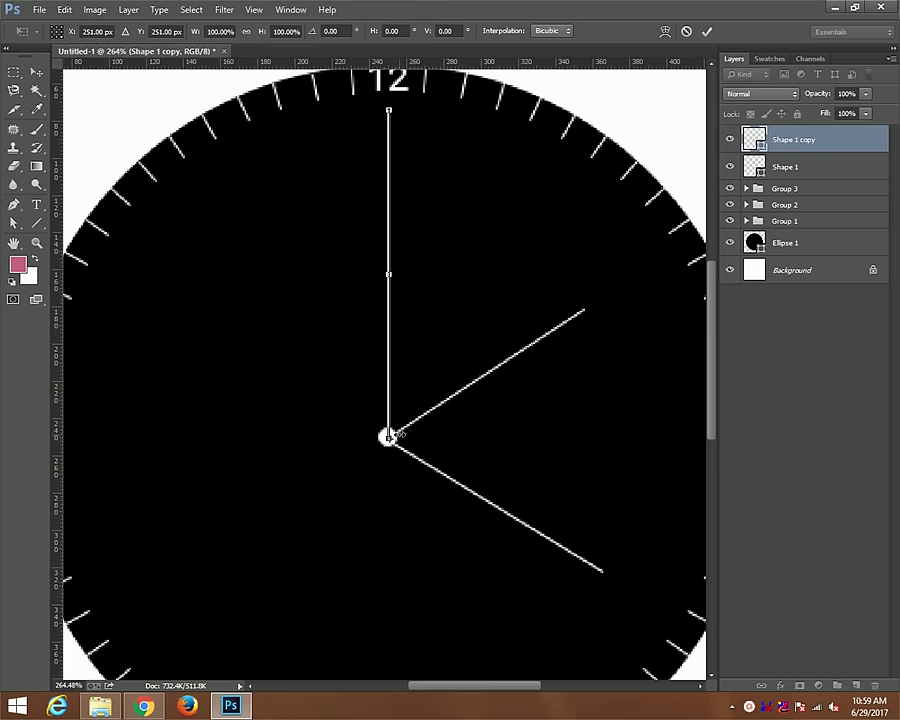
{"action": "key", "text": "Return"}
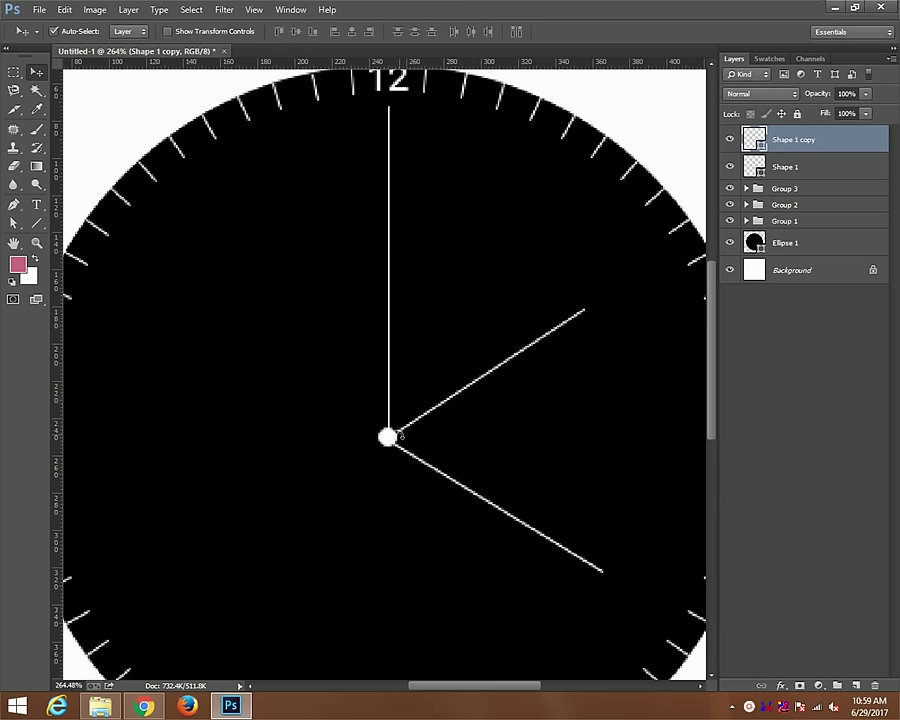
Nudge the vertical hand one pixel down, merge it into Shape 1, then nudge it one pixel up
{"action": "key", "text": "ctrl+t"}
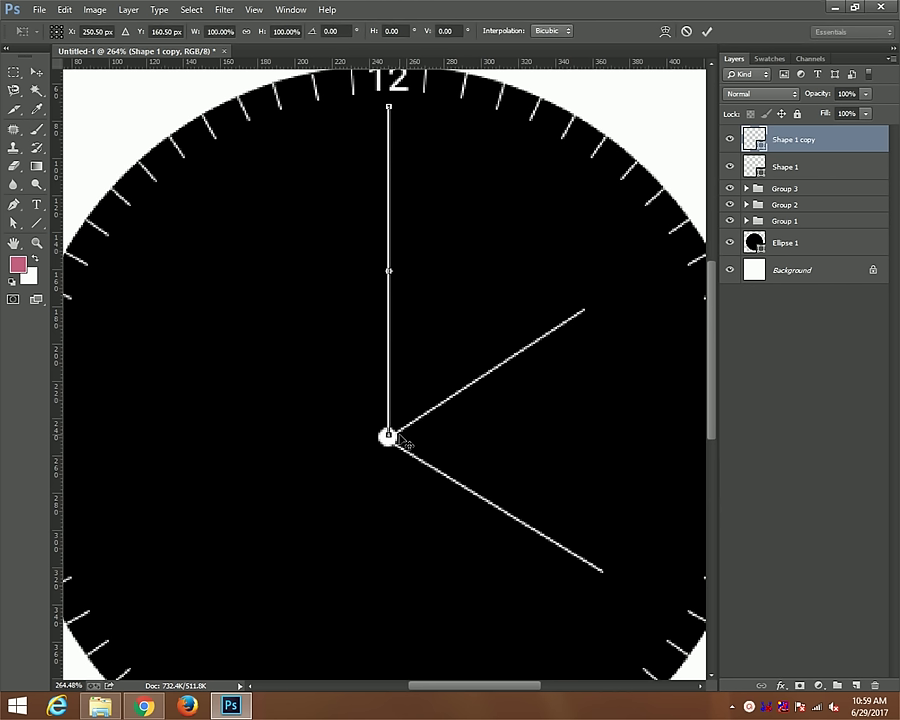
{"action": "key", "text": "Down"}
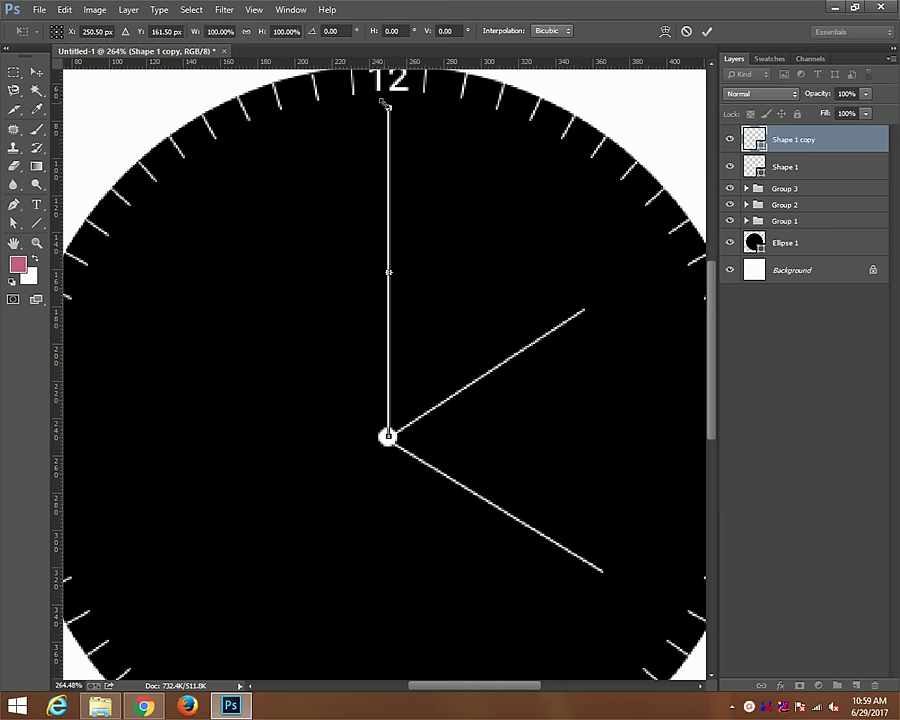
{"action": "key", "text": "Return"}
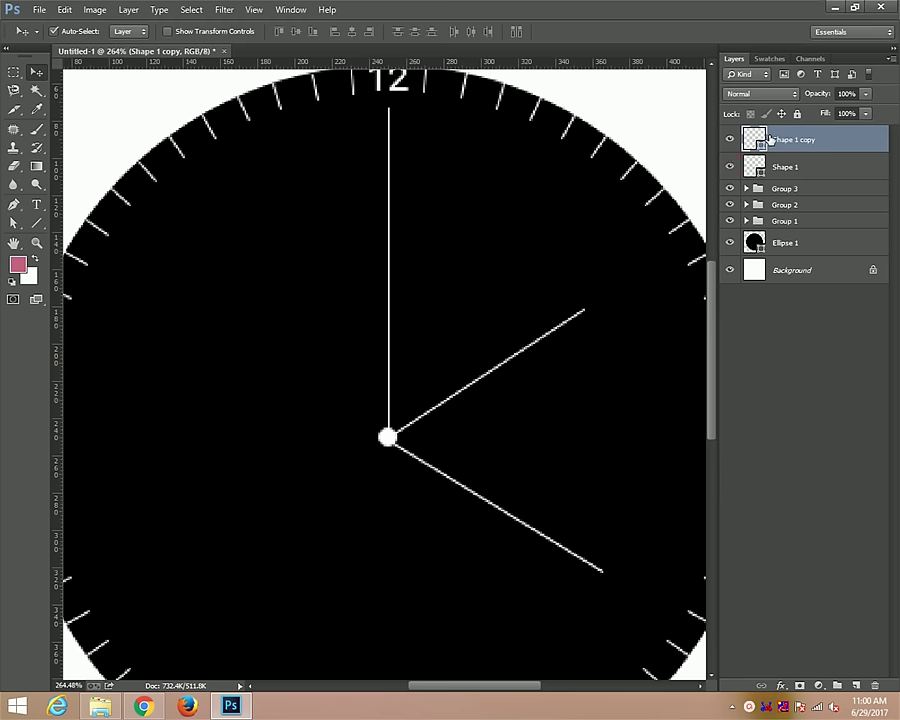
{"action": "key", "text": "ctrl+e"}
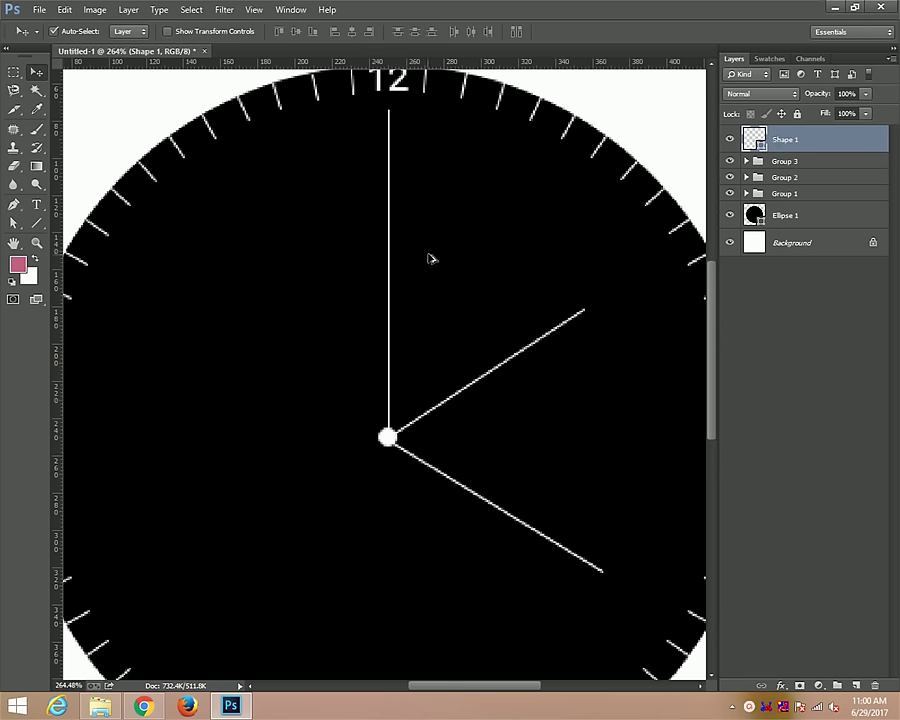
{"action": "key", "text": "ctrl+t"}
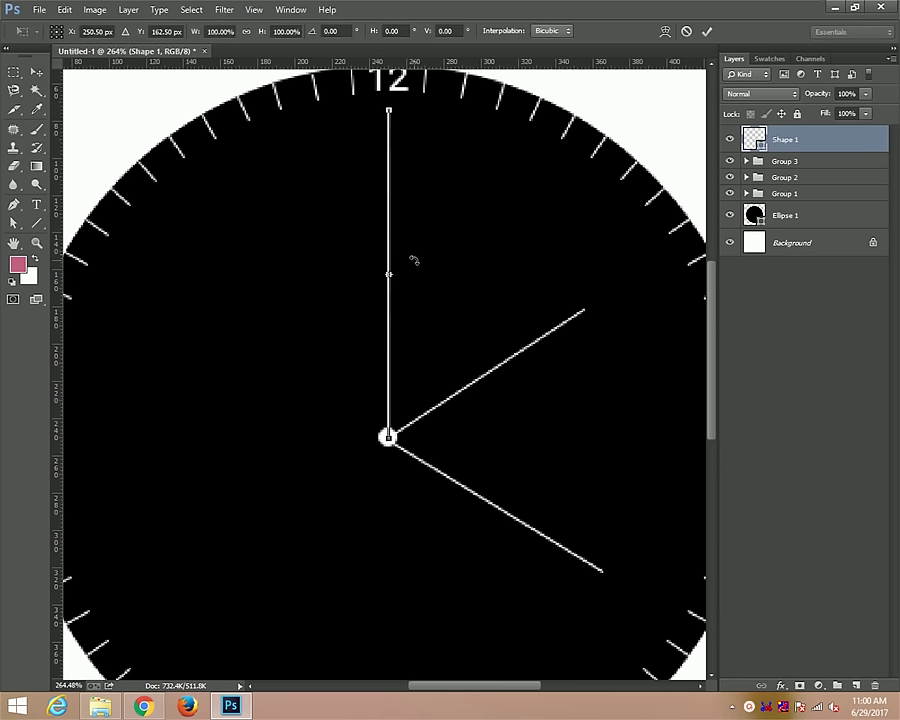
{"action": "key", "text": "Up"}
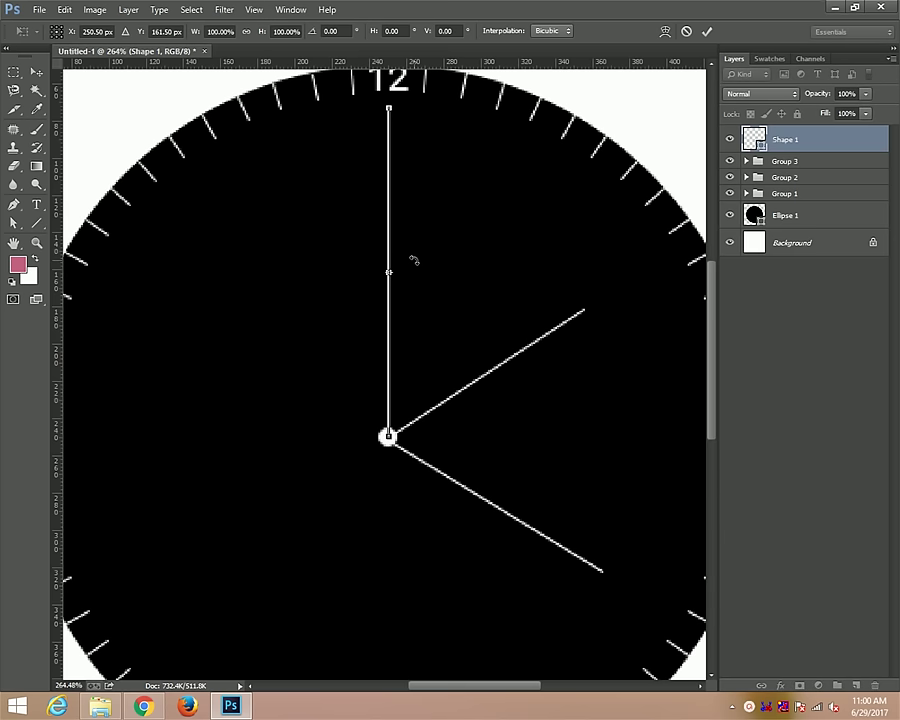
{"action": "key", "text": "Return"}
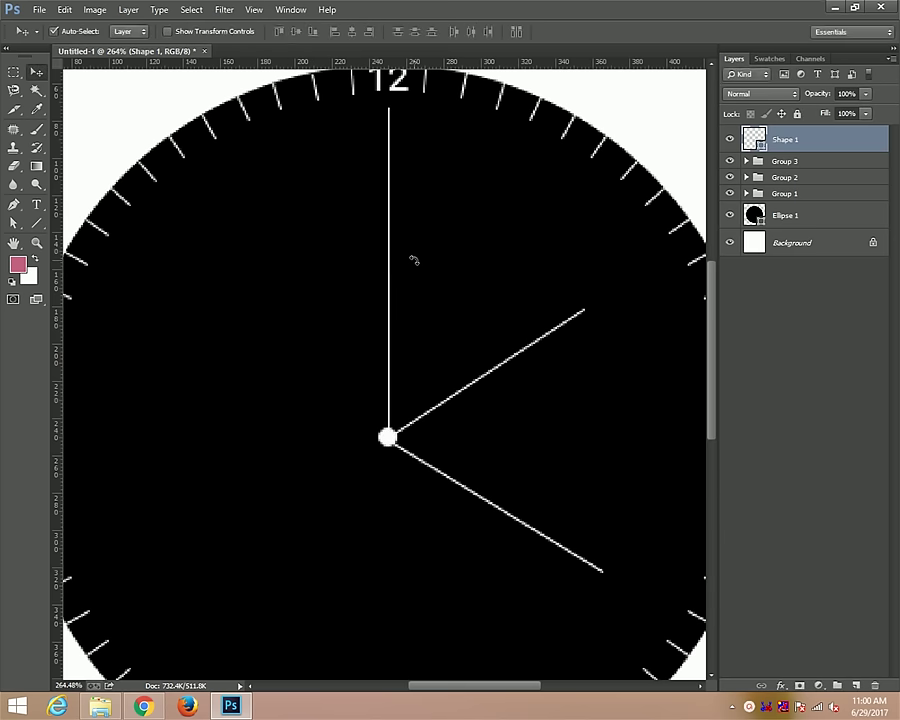
Duplicate the Shape 1 hand layer and set the transform pivot at the clock centre
{"action": "right_click", "coordinate": [782, 145]}
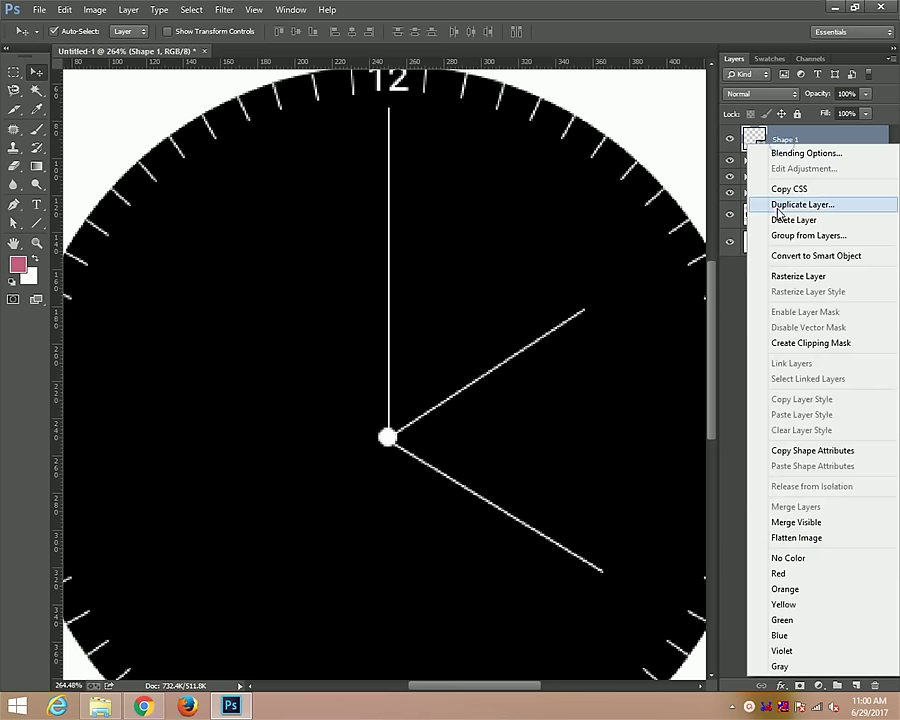
{"action": "left_click", "coordinate": [790, 204]}
{"action": "left_click", "coordinate": [565, 219]}
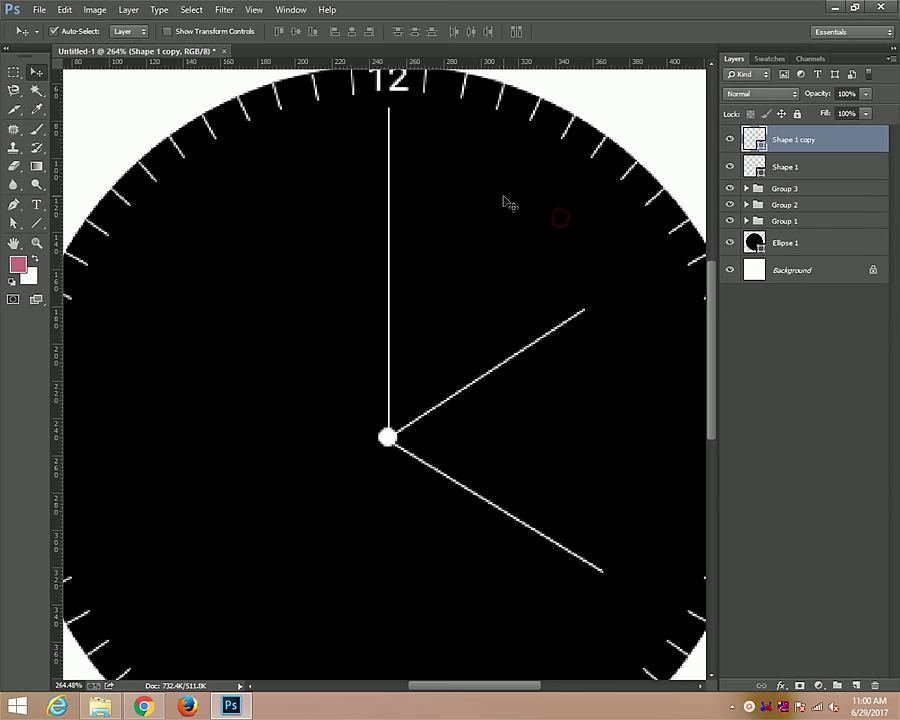
{"action": "key", "text": "ctrl+t"}
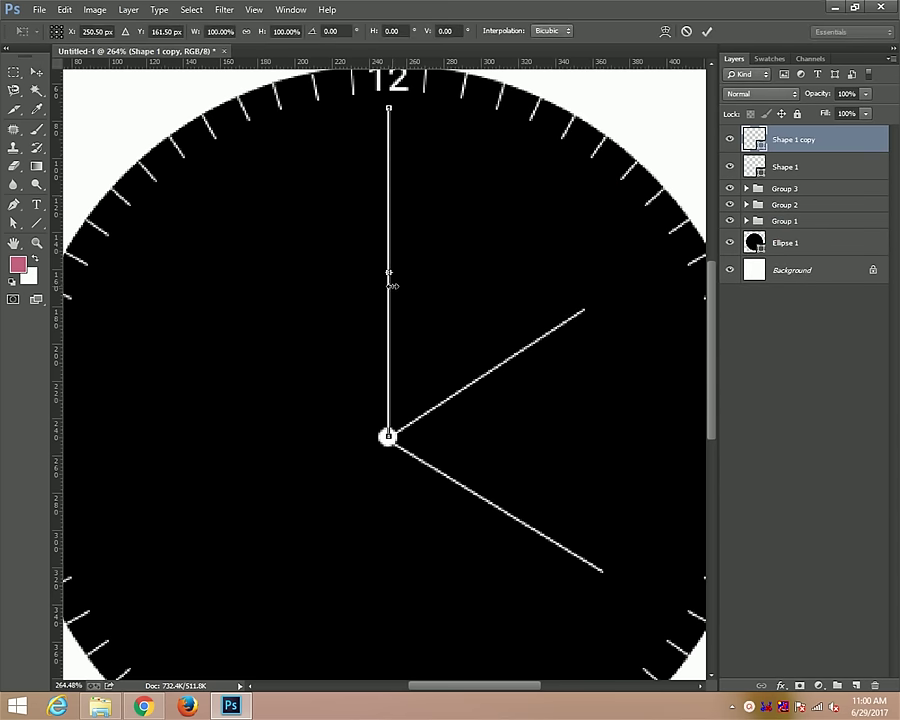
{"action": "scroll", "coordinate": [391, 280], "scroll_direction": "up", "scroll_amount": 3}
{"action": "scroll", "coordinate": [391, 270], "scroll_direction": "up", "scroll_amount": 2}
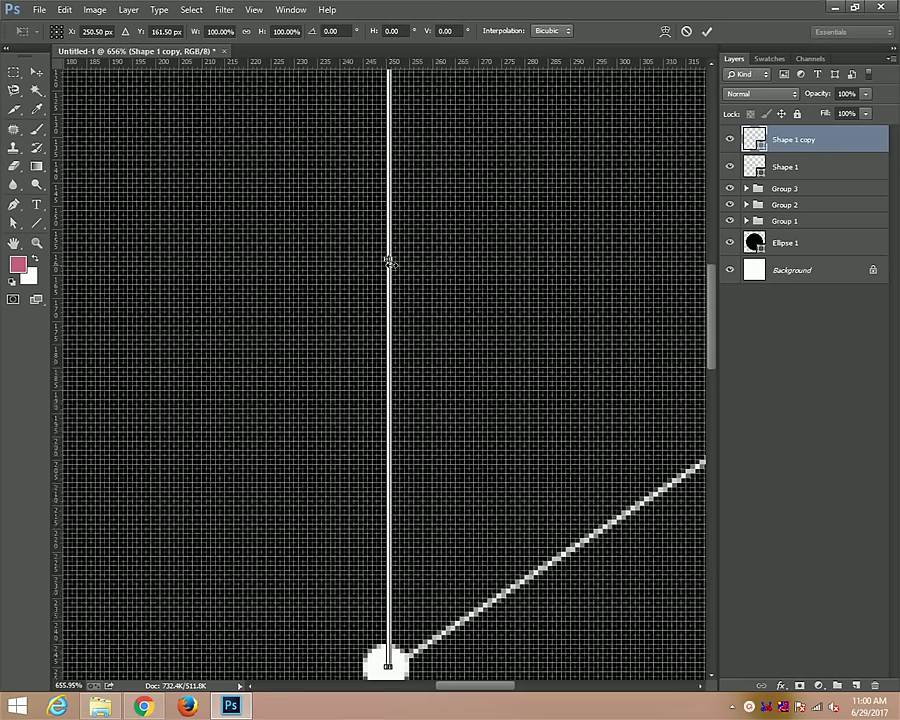
{"action": "left_click_drag", "start_coordinate": [390, 262], "coordinate": [390, 668]}
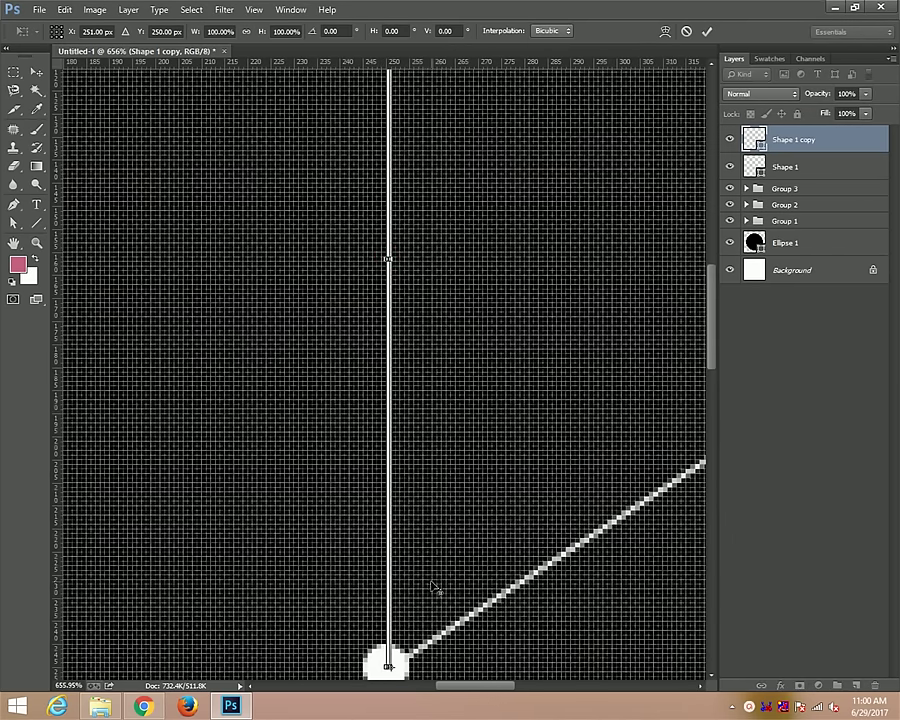
{"action": "left_click_drag", "start_coordinate": [424, 580], "coordinate": [442, 327]}
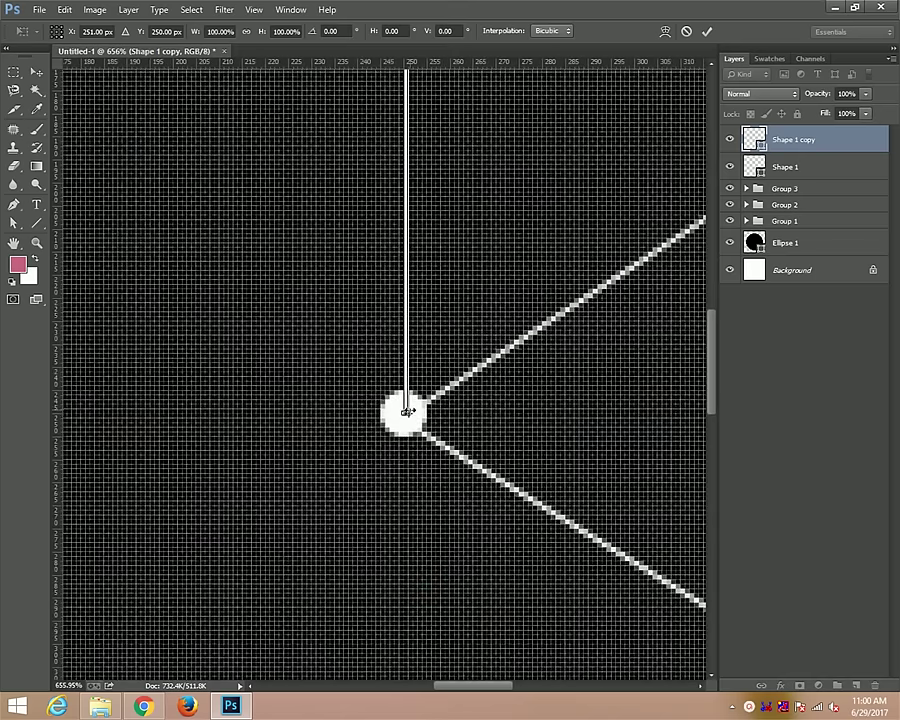
{"action": "left_click_drag", "start_coordinate": [409, 411], "coordinate": [408, 413]}
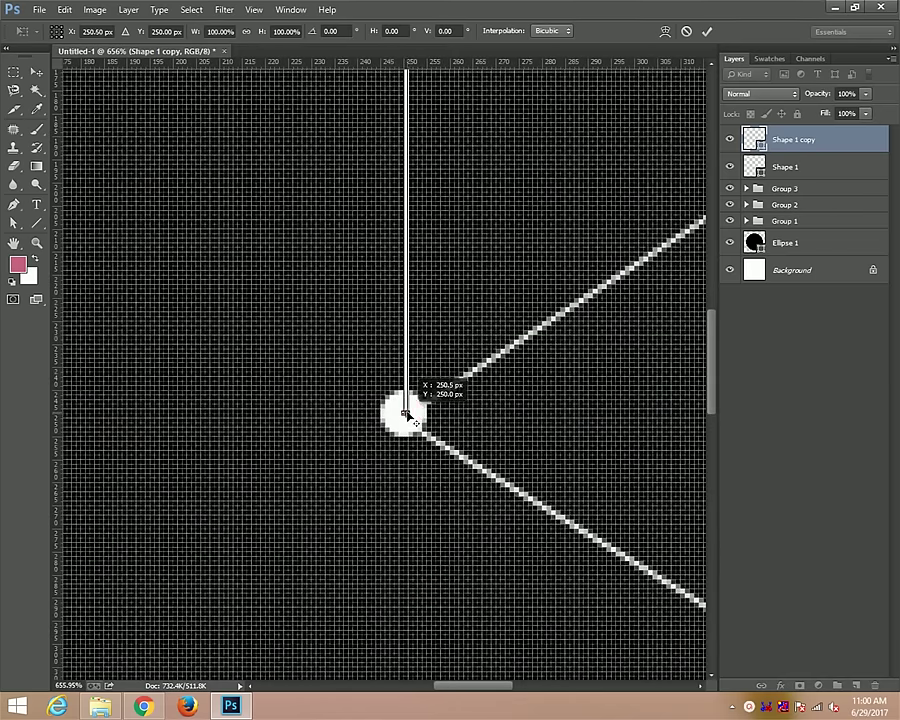
Rotate the Shape 1 copy 6° about the clock centre and commit it
{"action": "scroll", "coordinate": [462, 330], "scroll_direction": "down", "scroll_amount": 3}
{"action": "scroll", "coordinate": [464, 332], "scroll_direction": "down", "scroll_amount": 3}
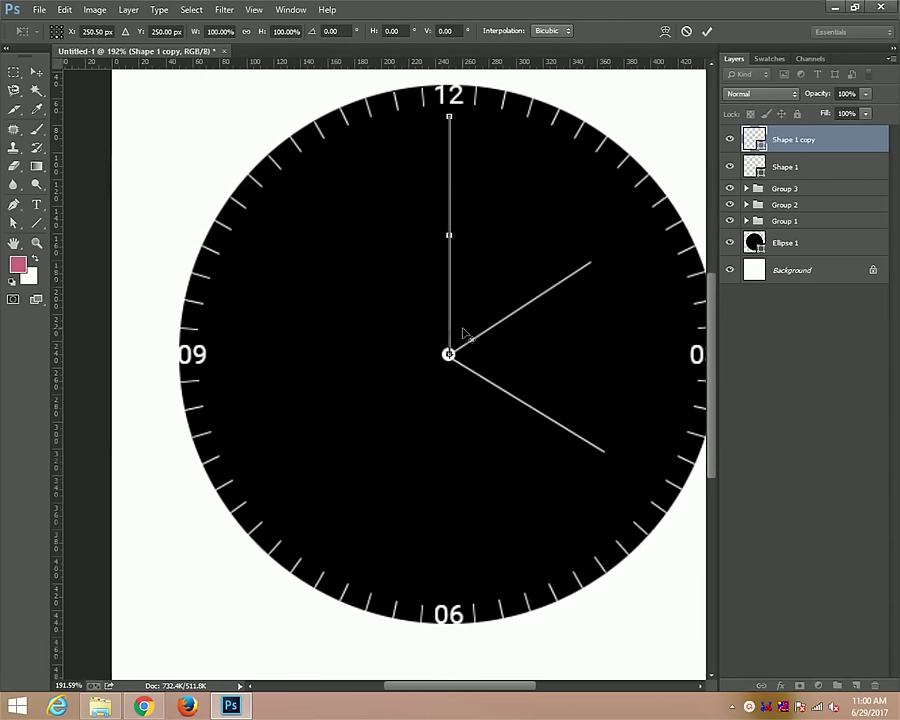
{"action": "scroll", "coordinate": [440, 262], "scroll_direction": "down", "scroll_amount": 1}
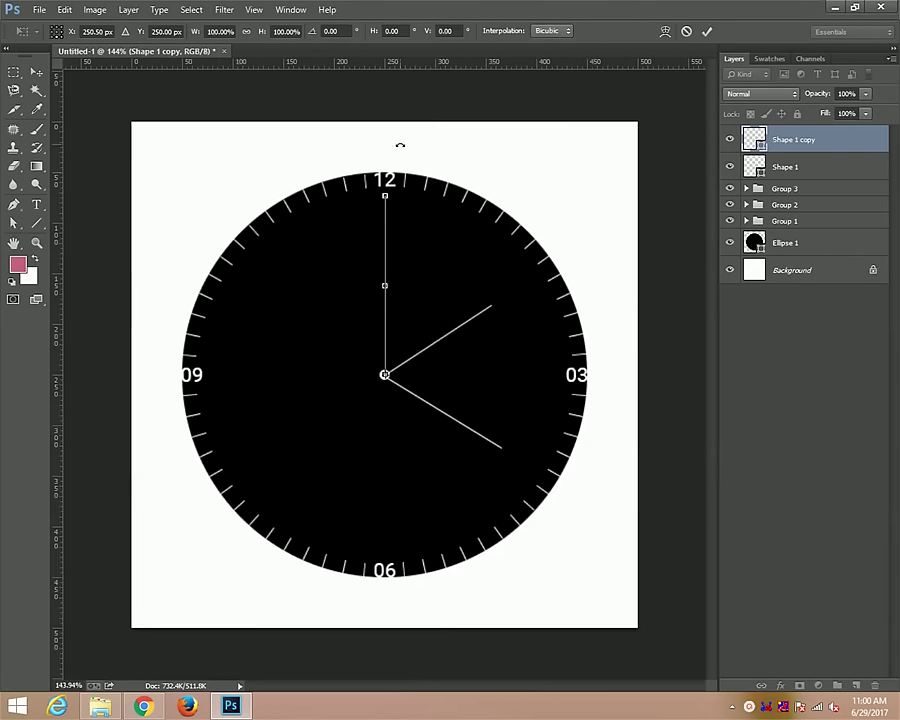
{"action": "left_click", "coordinate": [340, 30]}
{"action": "type", "text": "6"}
{"action": "key", "text": "Return"}
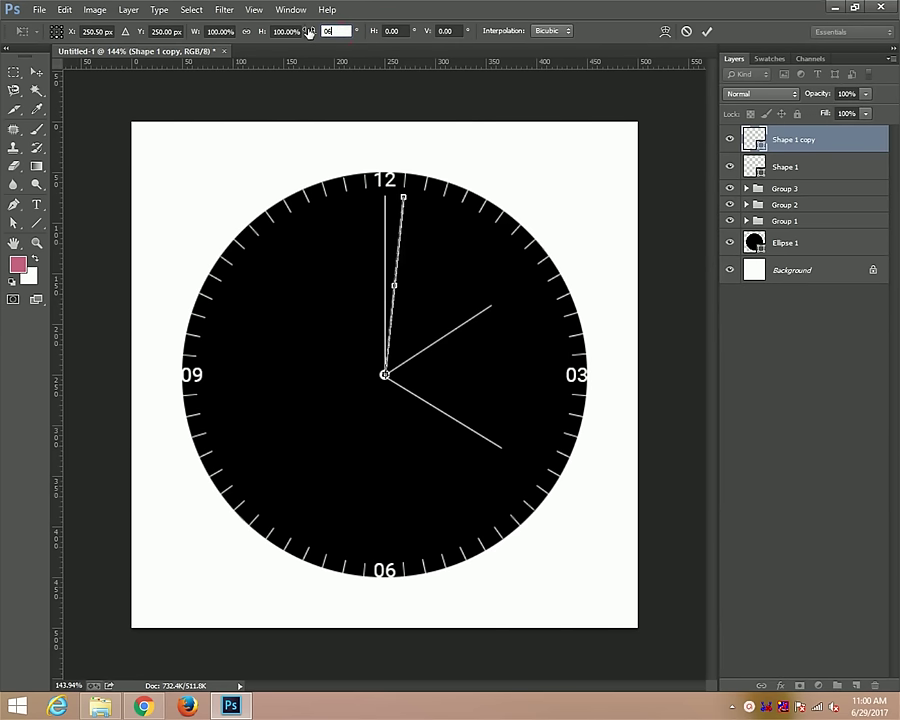
{"action": "key", "text": "Return"}
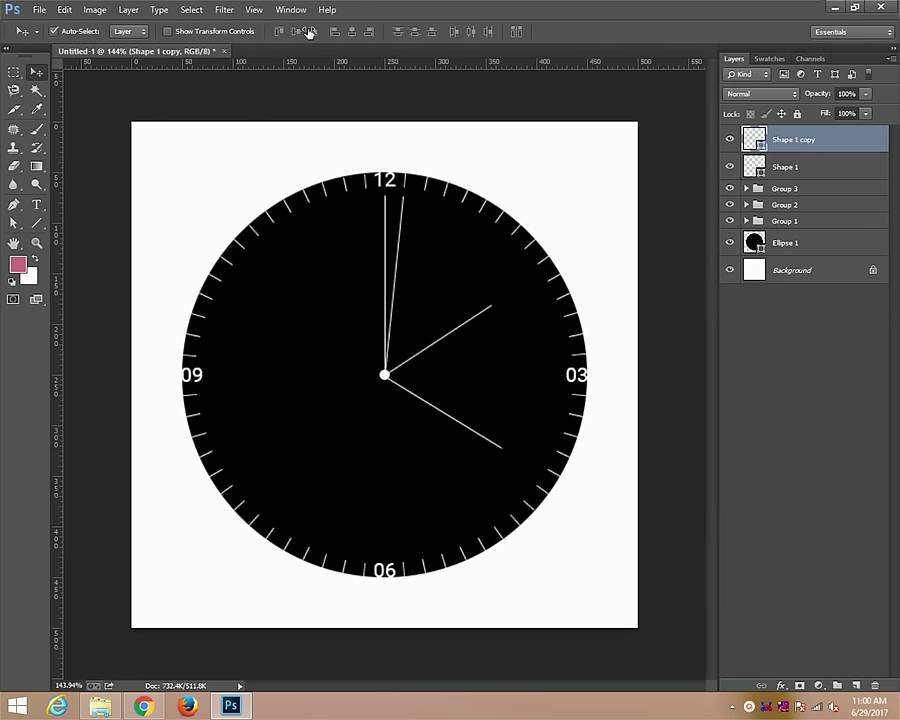
Repeat duplicate-and-rotate to add a hand every 6° through Shape 1 copy 14
{"action": "key", "text": "ctrl+alt+shift+t"}
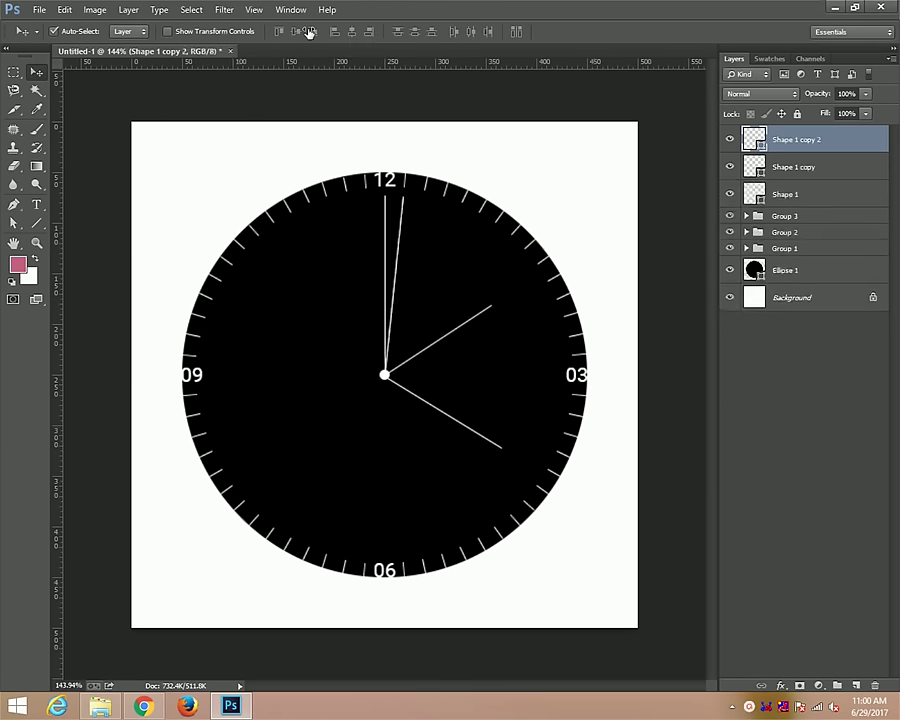
{"action": "key", "text": "ctrl+alt+shift+t"}
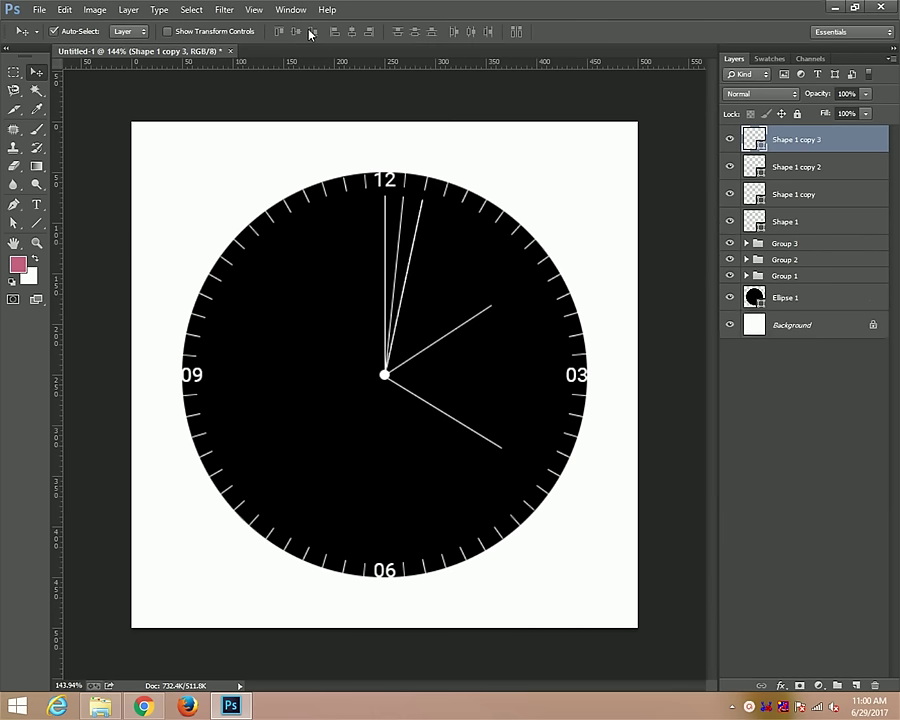
{"action": "key", "text": "ctrl+alt+shift+t"}
{"action": "key", "text": "ctrl+alt+shift+t"}
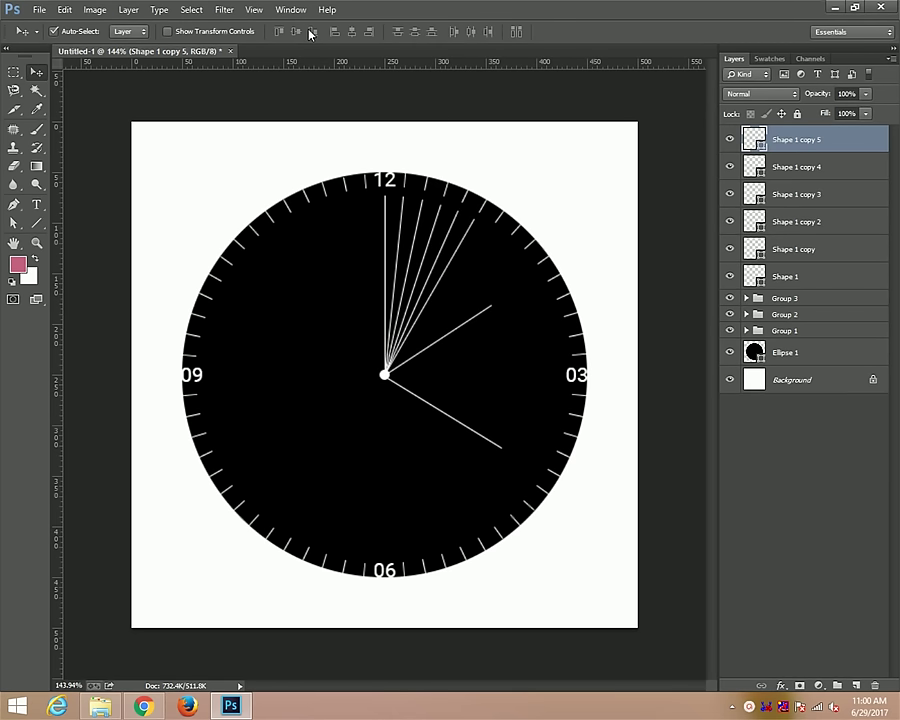
{"action": "key", "text": "ctrl+alt+t"}
{"action": "type", "text": "6"}
{"action": "key", "text": "Return"}
{"action": "key", "text": "Return"}
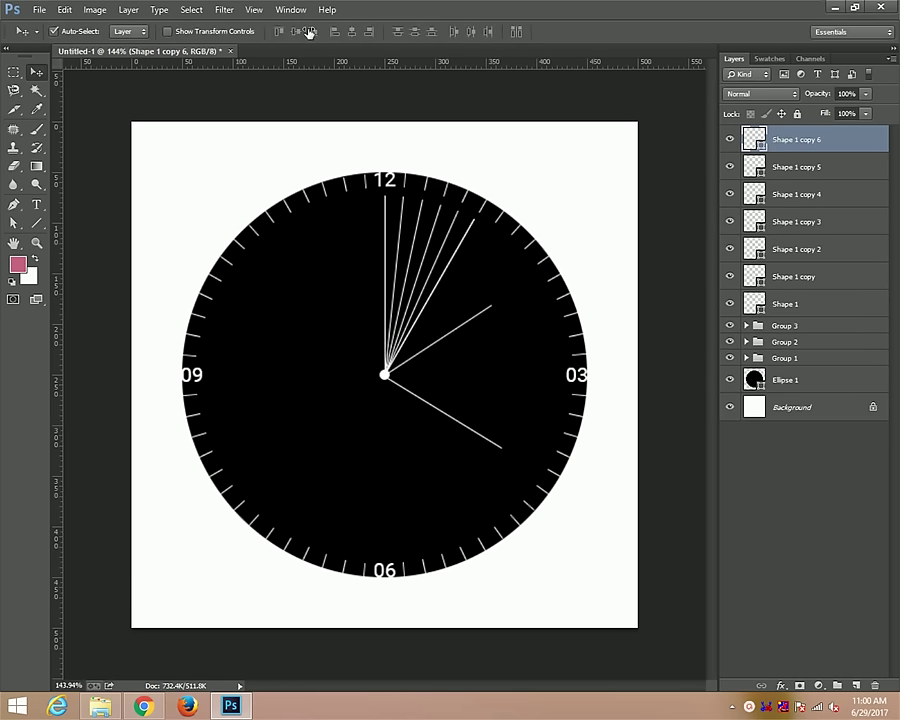
{"action": "key", "text": "ctrl+j"}
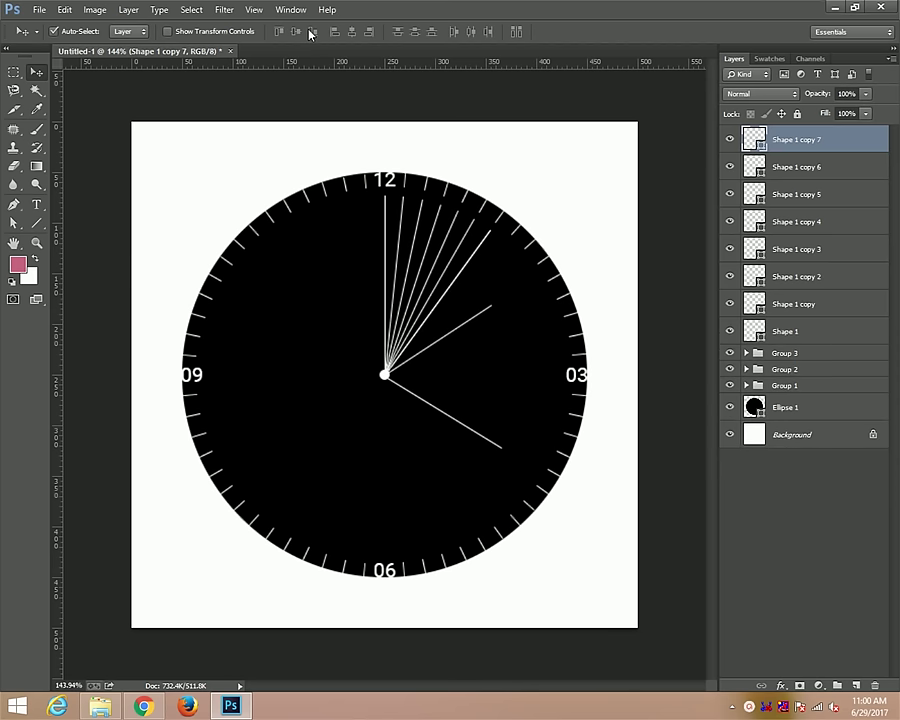
{"action": "key", "text": "ctrl+shift+alt+t"}
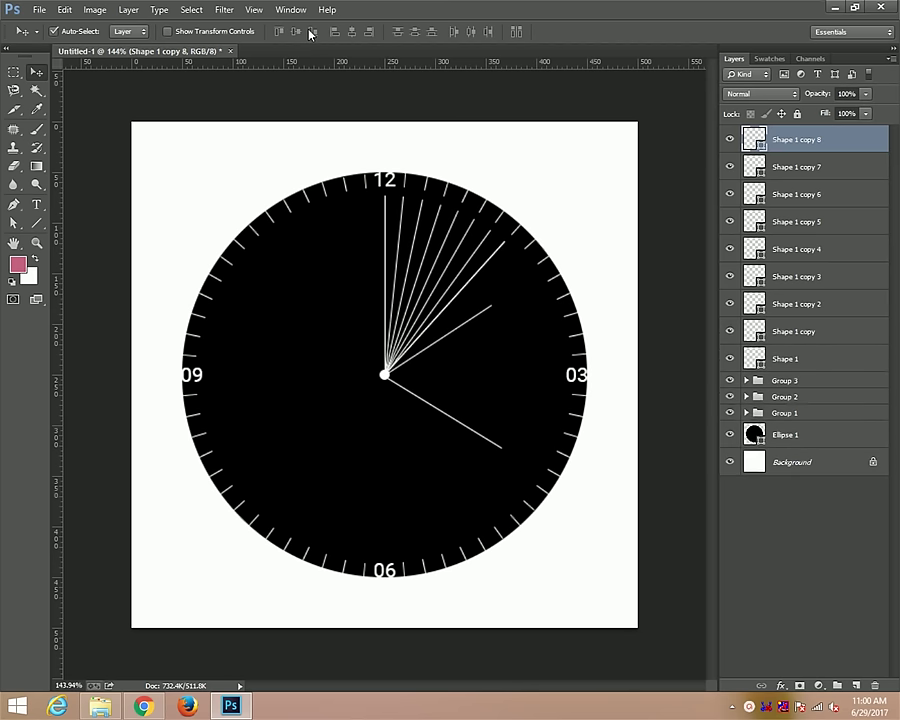
{"action": "key", "text": "ctrl+shift+t"}
{"action": "key", "text": "ctrl+shift+alt+t"}
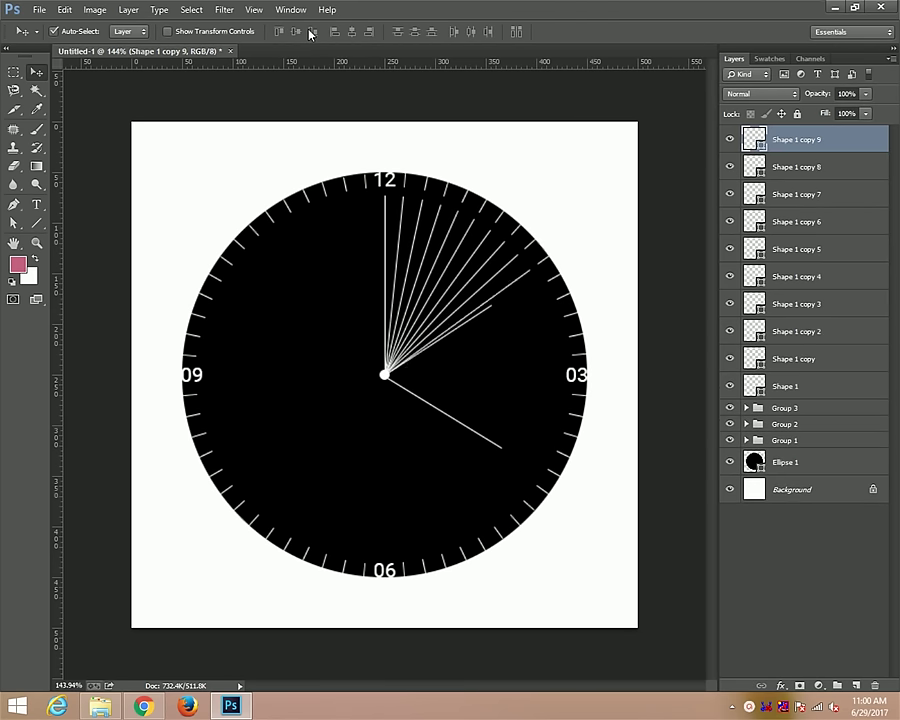
{"action": "key", "text": "ctrl+shift+alt+t"}
{"action": "key", "text": "ctrl+shift+alt+t"}
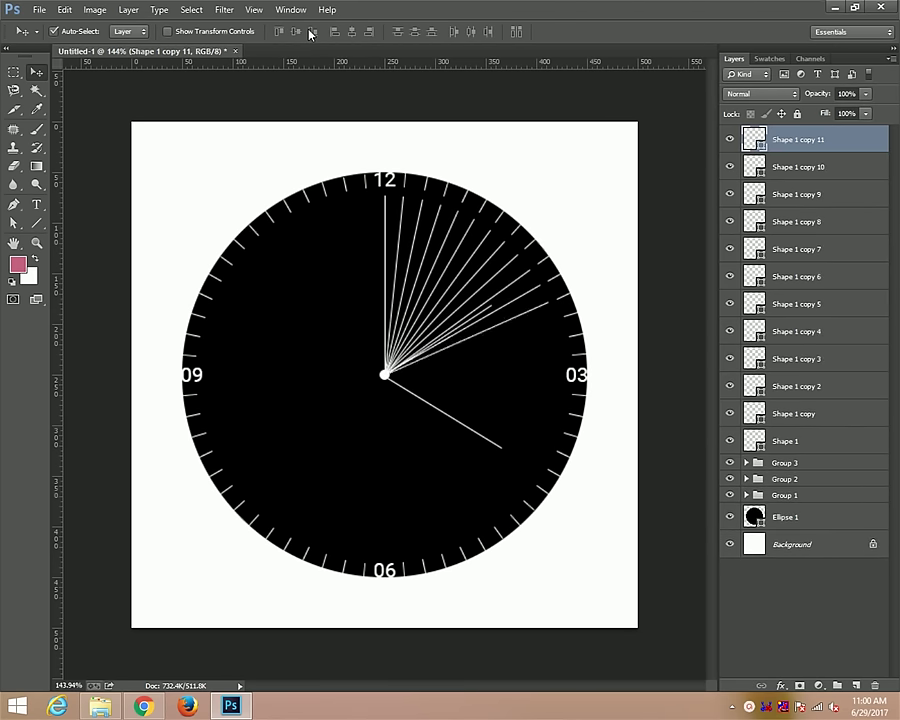
{"action": "key", "text": "ctrl+shift+alt+t"}
{"action": "key", "text": "ctrl+shift+alt+t"}
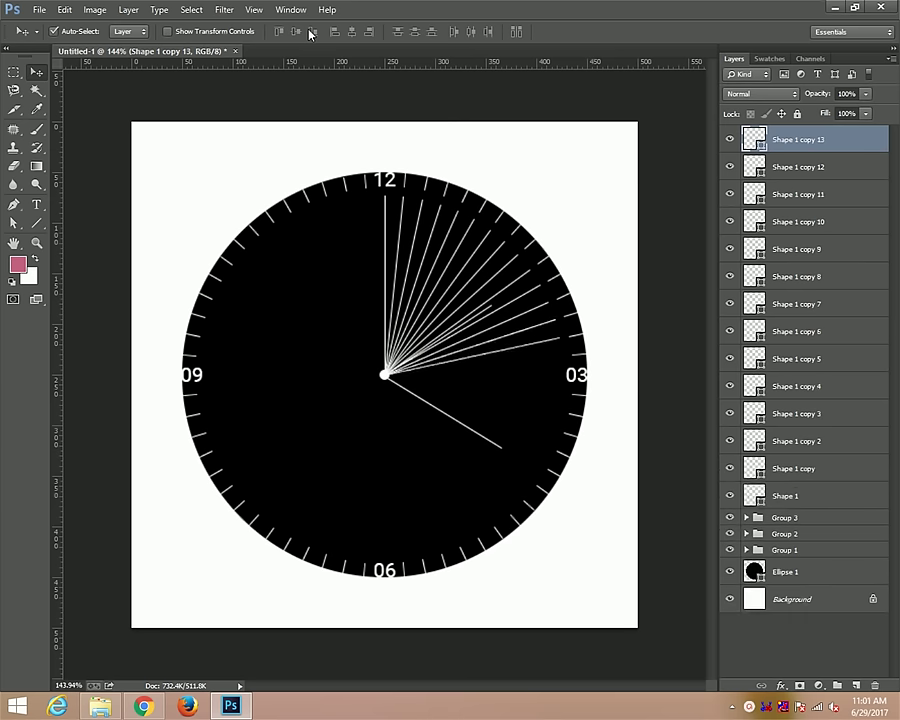
{"action": "key", "text": "ctrl+shift+alt+t"}
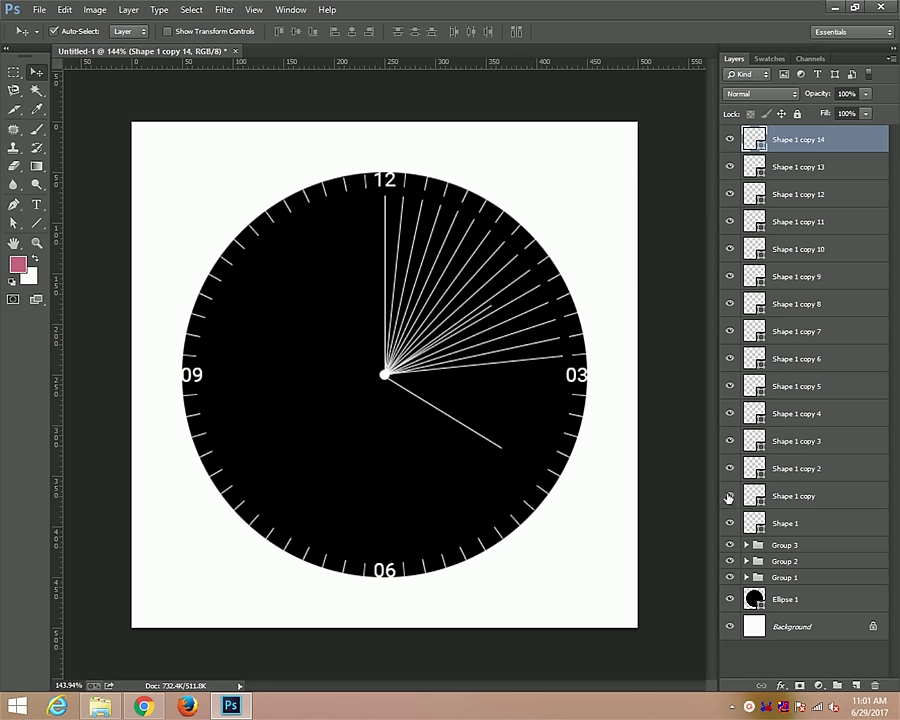
Select Shape 1 through Shape 1 copy 14 in the Layers panel
{"action": "left_click", "coordinate": [729, 497]}
{"action": "left_click", "coordinate": [789, 525], "text": "shift"}
{"action": "right_click", "coordinate": [787, 142]}
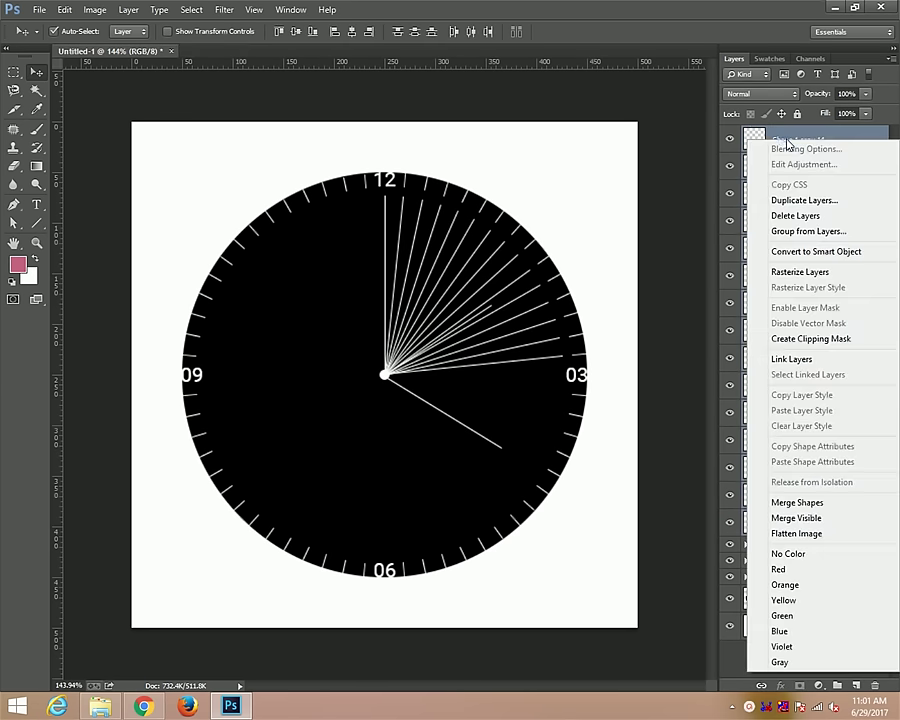
Duplicate the fifteen hand layers and rotate the copies 90° around the clock centre
{"action": "left_click", "coordinate": [808, 202]}
{"action": "left_click", "coordinate": [587, 217]}
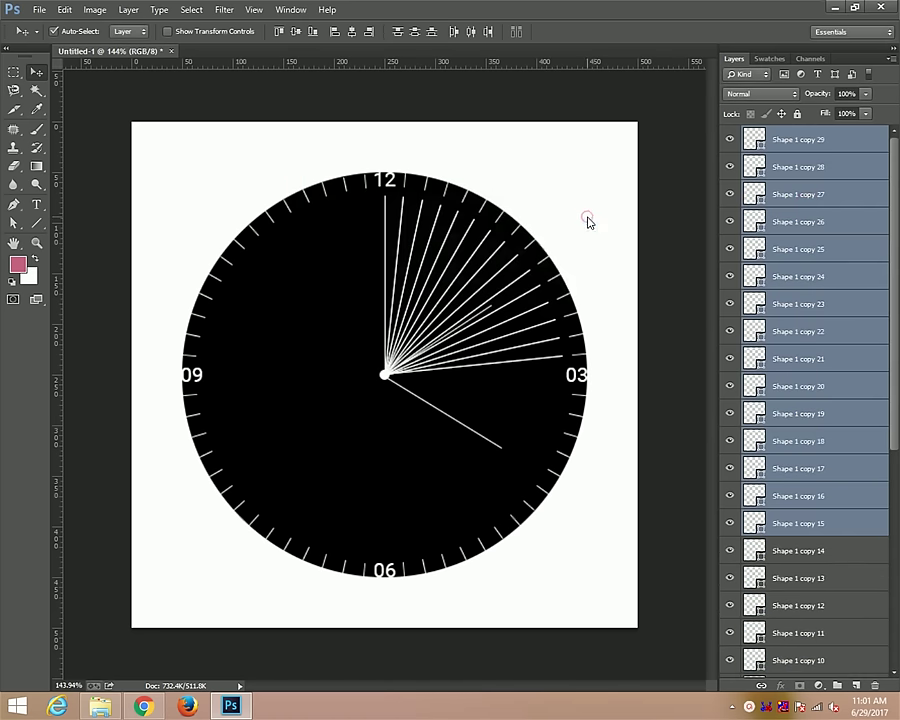
{"action": "key", "text": "ctrl+t"}
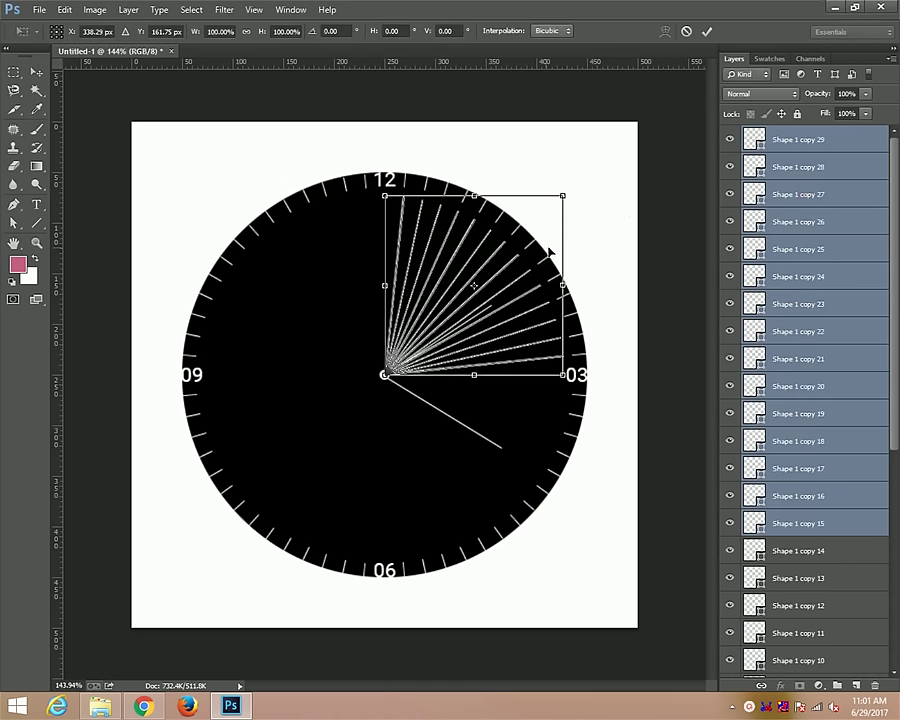
{"action": "left_click_drag", "start_coordinate": [476, 289], "coordinate": [385, 374]}
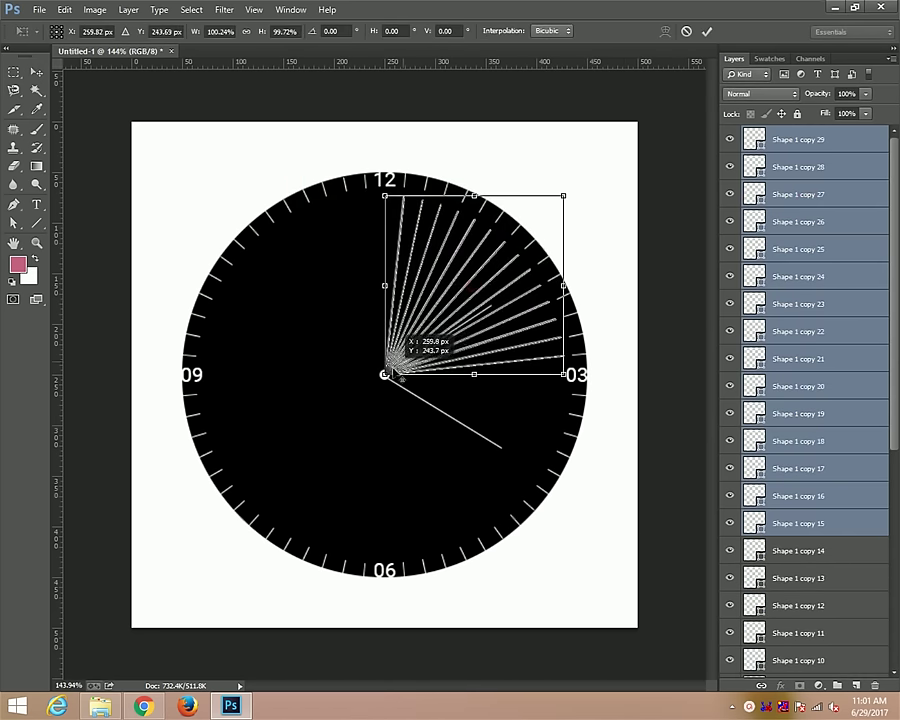
{"action": "mouse_move", "coordinate": [585, 172]}
{"action": "left_mouse_down"}
{"action": "mouse_move", "coordinate": [629, 529]}
{"action": "mouse_move", "coordinate": [607, 561]}
{"action": "left_mouse_up"}
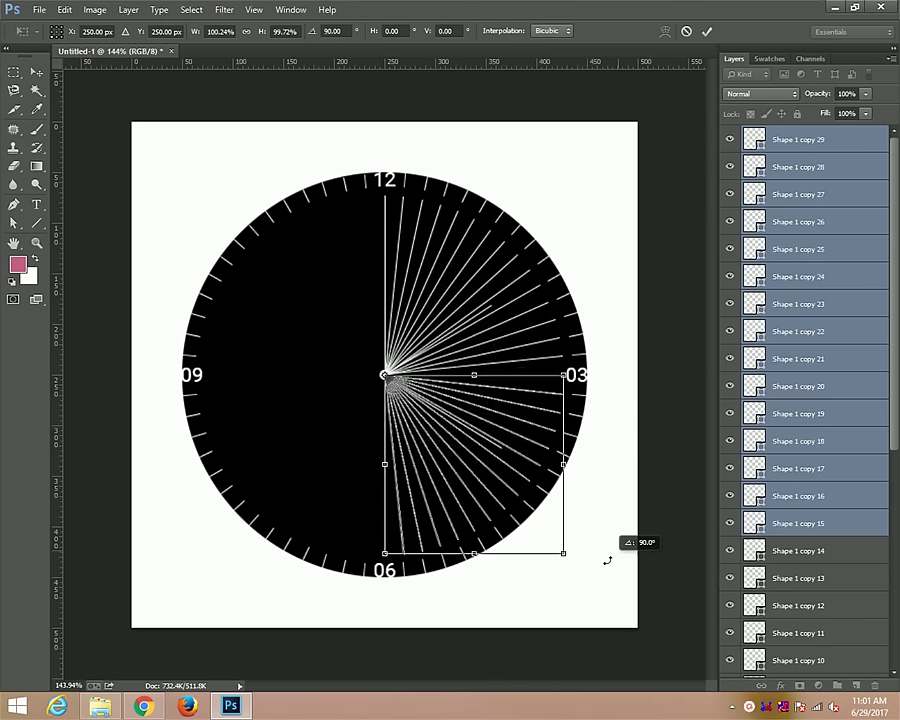
{"action": "mouse_move", "coordinate": [607, 561]}
{"action": "left_mouse_down"}
{"action": "mouse_move", "coordinate": [617, 545]}
{"action": "mouse_move", "coordinate": [616, 561]}
{"action": "mouse_move", "coordinate": [621, 554]}
{"action": "left_mouse_up"}
{"action": "key", "text": "Return"}
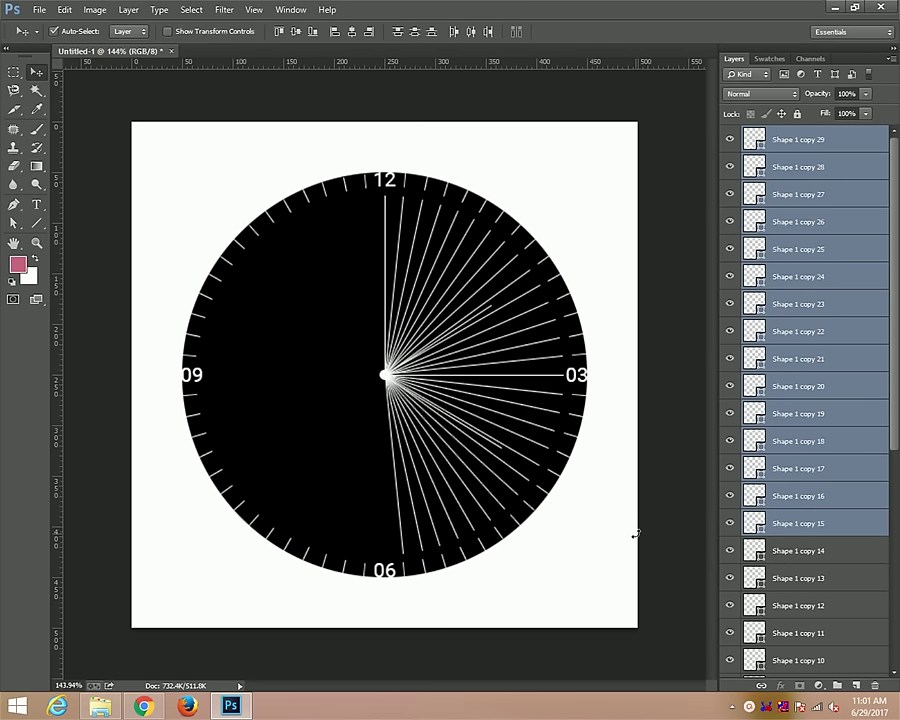
Duplicate the selected hand layers and repeat the 90° rotation into the 6-to-9 quarter
{"action": "right_click", "coordinate": [792, 150]}
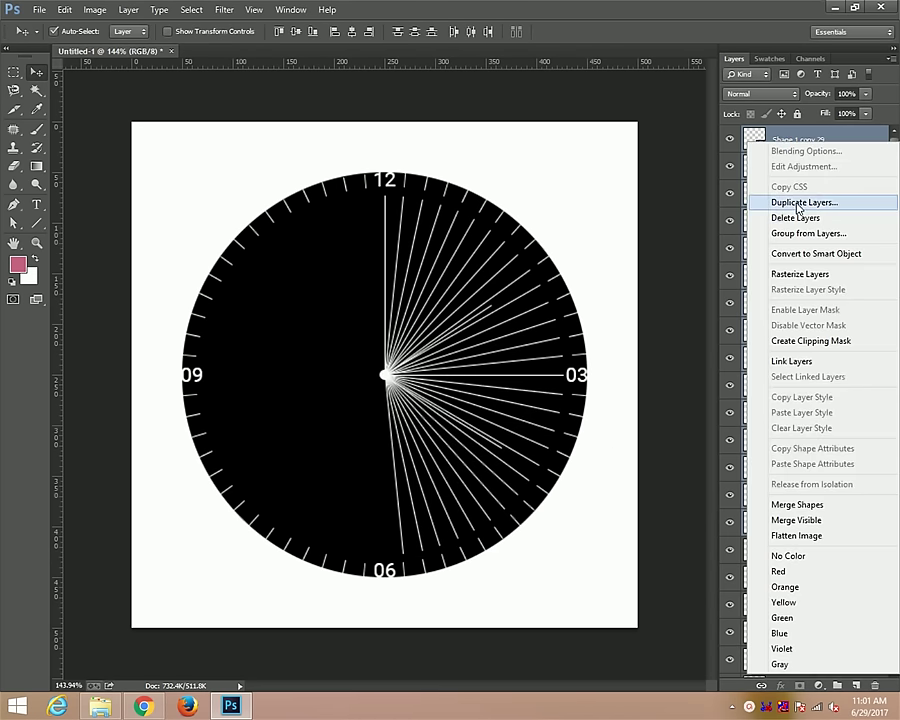
{"action": "left_click", "coordinate": [799, 204]}
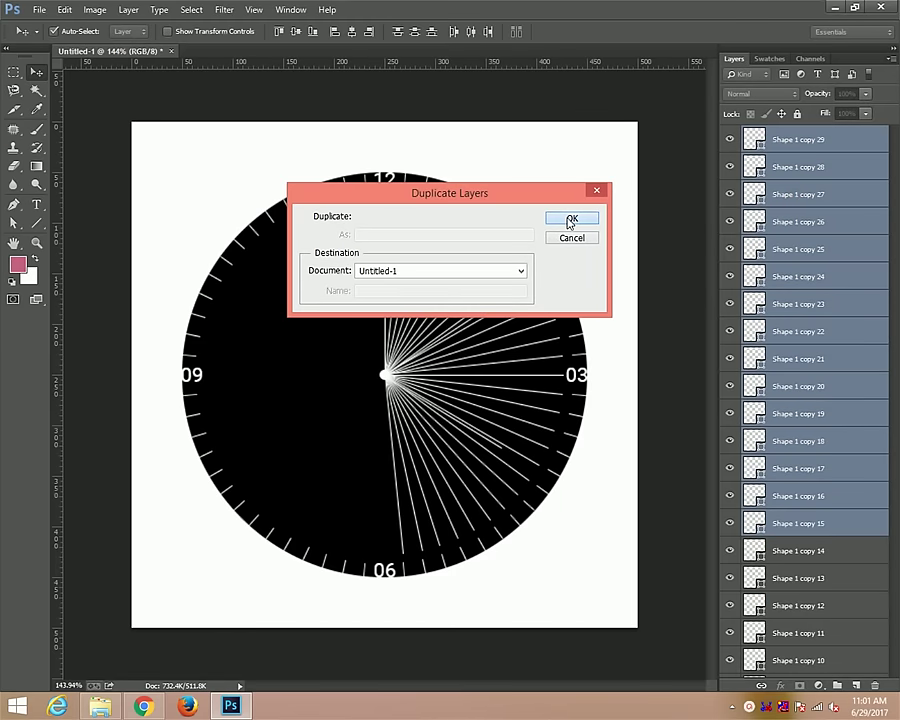
{"action": "left_click", "coordinate": [570, 221]}
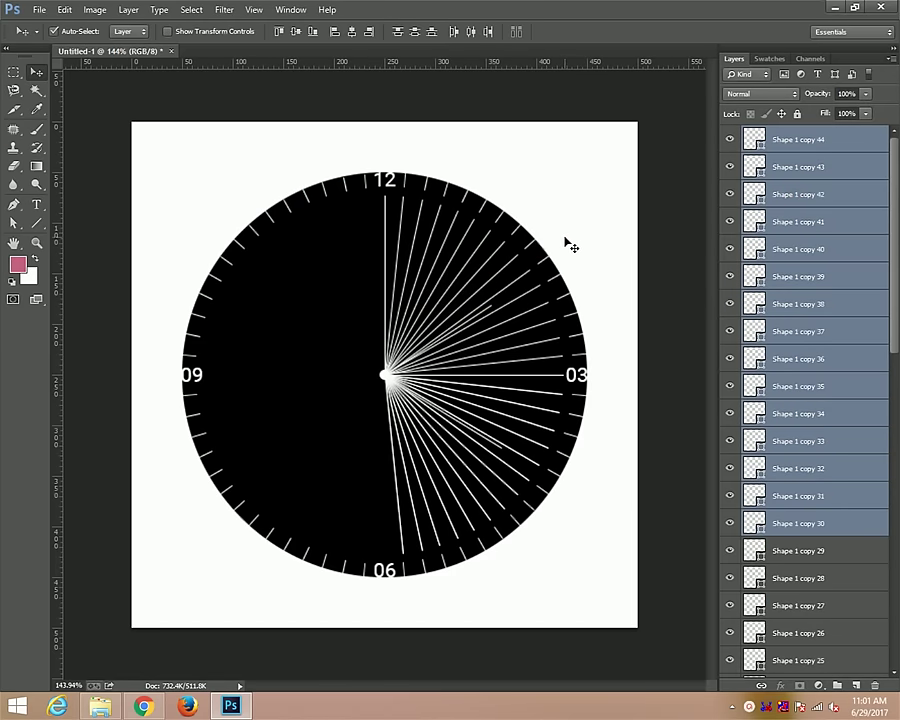
{"action": "key", "text": "ctrl+shift+t"}
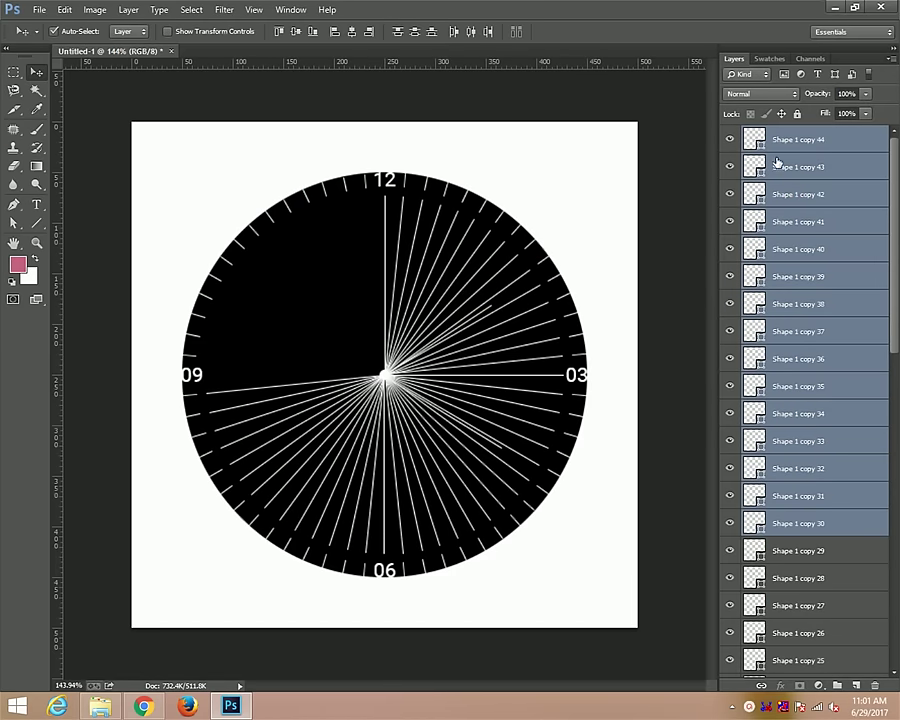
Duplicate them again and rotate the copies 90° into the 9-to-12 quarter
{"action": "right_click", "coordinate": [778, 163]}
{"action": "left_click", "coordinate": [790, 219]}
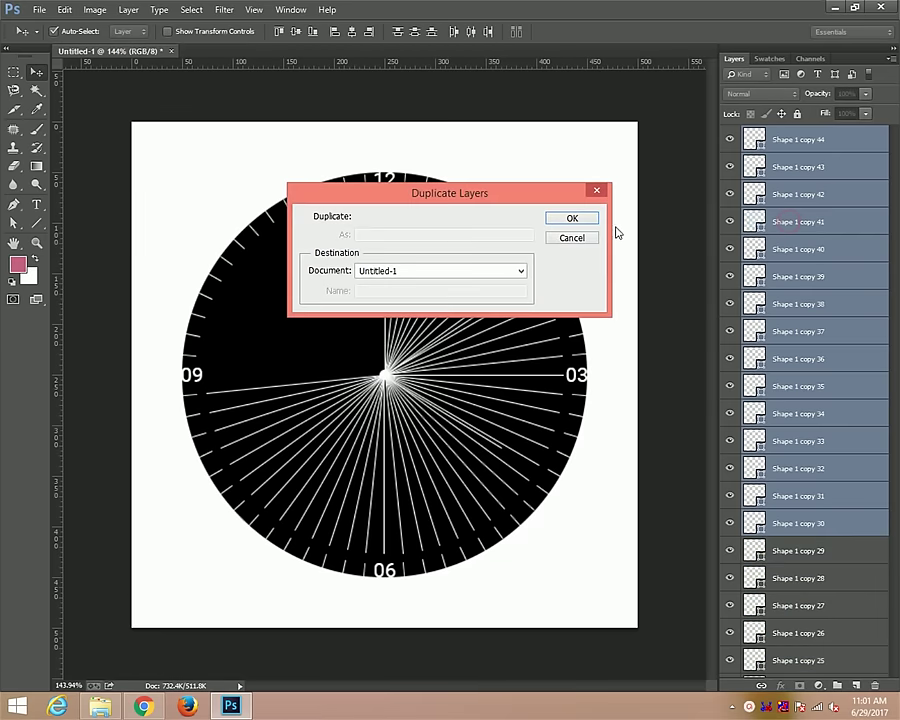
{"action": "left_click", "coordinate": [594, 220]}
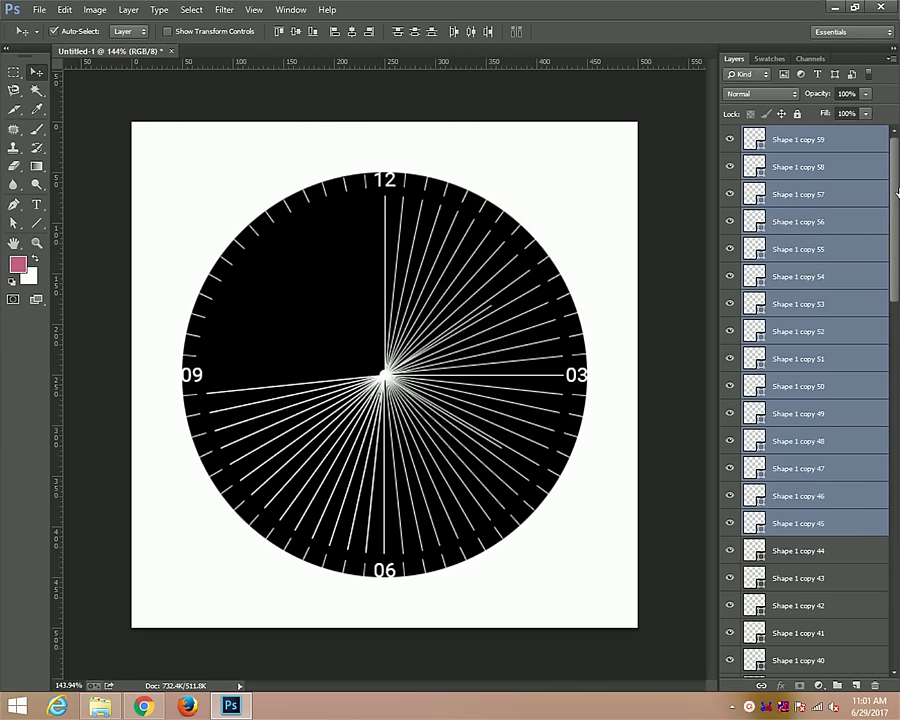
{"action": "key", "text": "ctrl+shift+t"}
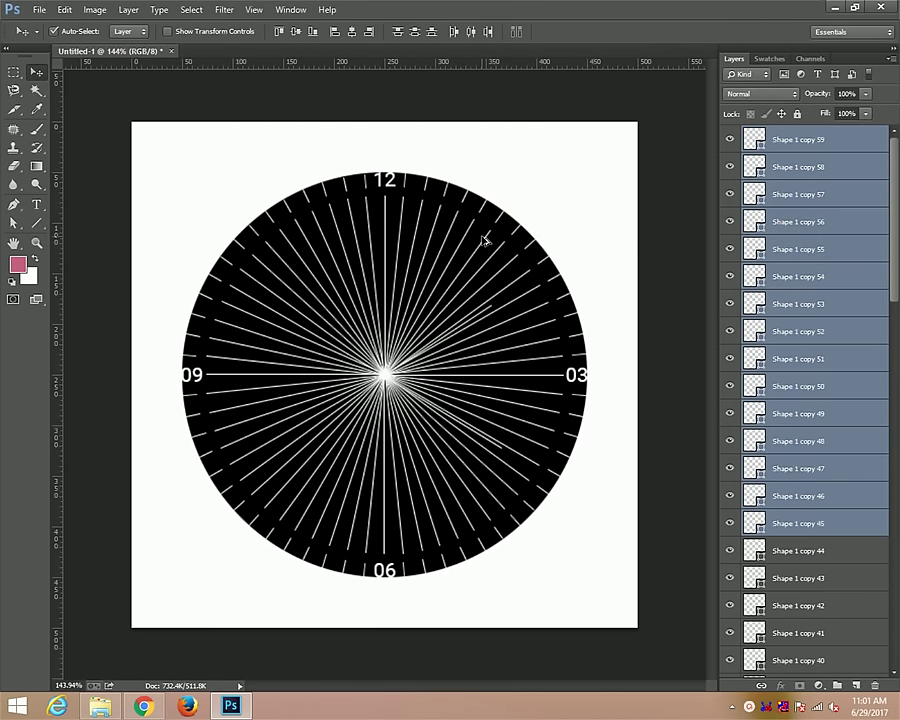
{"action": "scroll", "coordinate": [490, 238], "scroll_direction": "down", "scroll_amount": 1}
Drag down the eye column to hide the Shape 1 copy layers from copy 59 downward
{"action": "left_click_drag", "start_coordinate": [731, 143], "coordinate": [727, 697]}
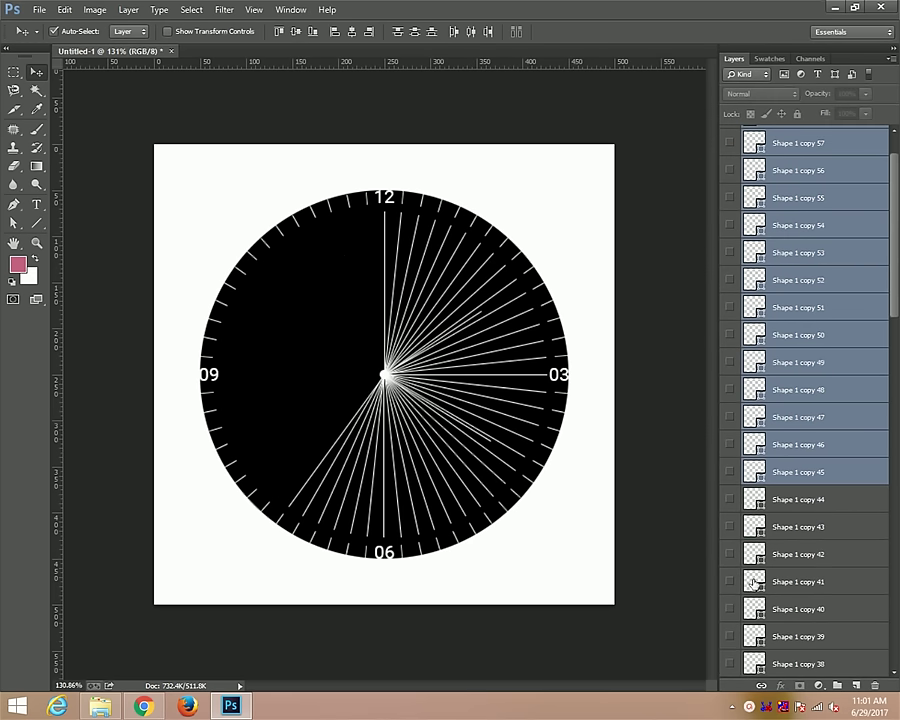
{"action": "scroll", "coordinate": [750, 400], "scroll_direction": "down", "scroll_amount": 2}
{"action": "scroll", "coordinate": [750, 350], "scroll_direction": "down", "scroll_amount": 3}
{"action": "scroll", "coordinate": [750, 278], "scroll_direction": "down", "scroll_amount": 4}
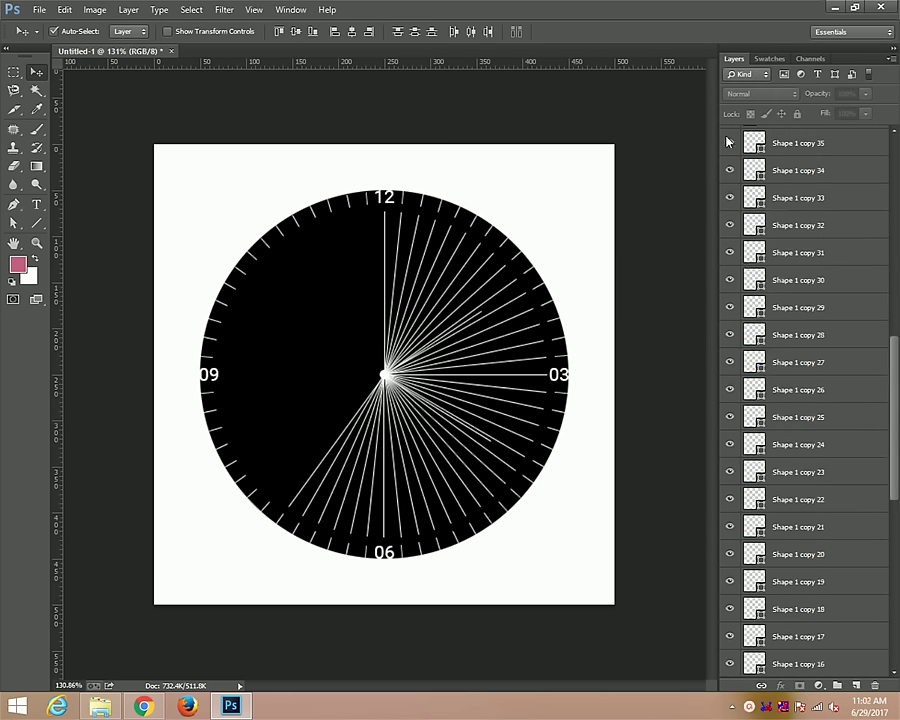
{"action": "left_click_drag", "start_coordinate": [729, 147], "coordinate": [726, 645]}
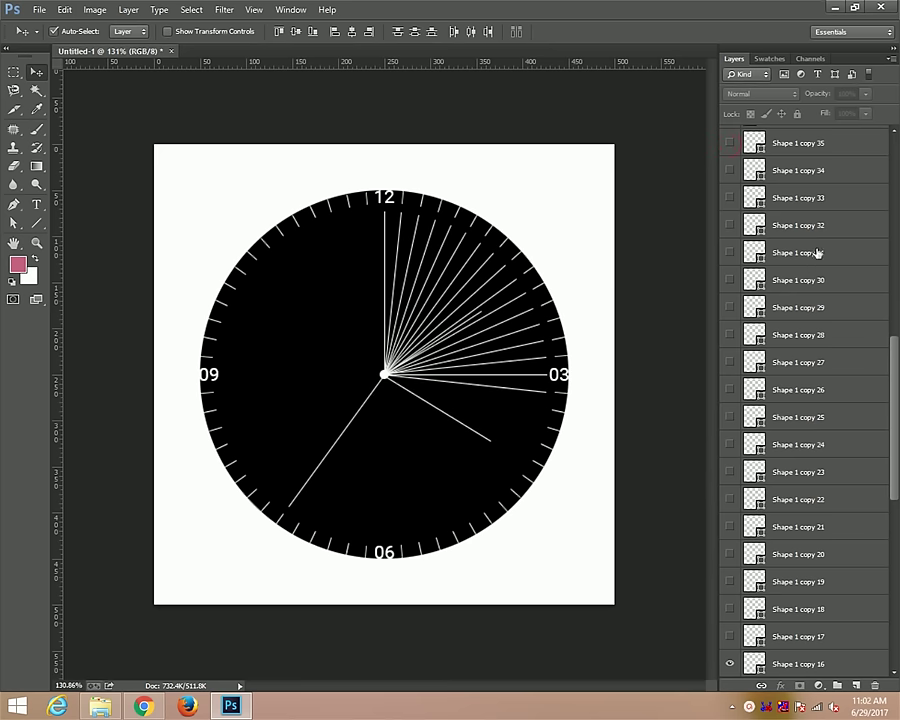
{"action": "scroll", "coordinate": [790, 270], "scroll_direction": "down", "scroll_amount": 4}
{"action": "scroll", "coordinate": [760, 280], "scroll_direction": "down", "scroll_amount": 2}
{"action": "scroll", "coordinate": [760, 280], "scroll_direction": "down", "scroll_amount": 1}
{"action": "mouse_move", "coordinate": [729, 149]}
{"action": "left_mouse_down"}
{"action": "mouse_move", "coordinate": [729, 523]}
{"action": "mouse_move", "coordinate": [731, 515]}
{"action": "left_mouse_up"}
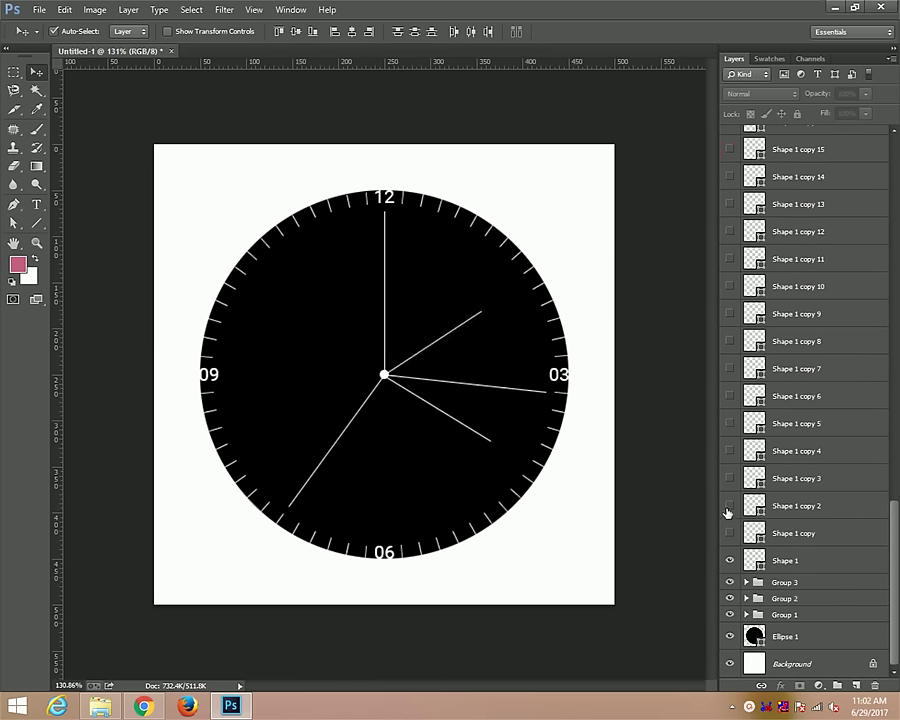
Hide the remaining stray hand copies near 03 and 7, then select the original Shape 1 layer
{"action": "left_click", "coordinate": [729, 561]}
{"action": "scroll", "coordinate": [775, 393], "scroll_direction": "up", "scroll_amount": 5}
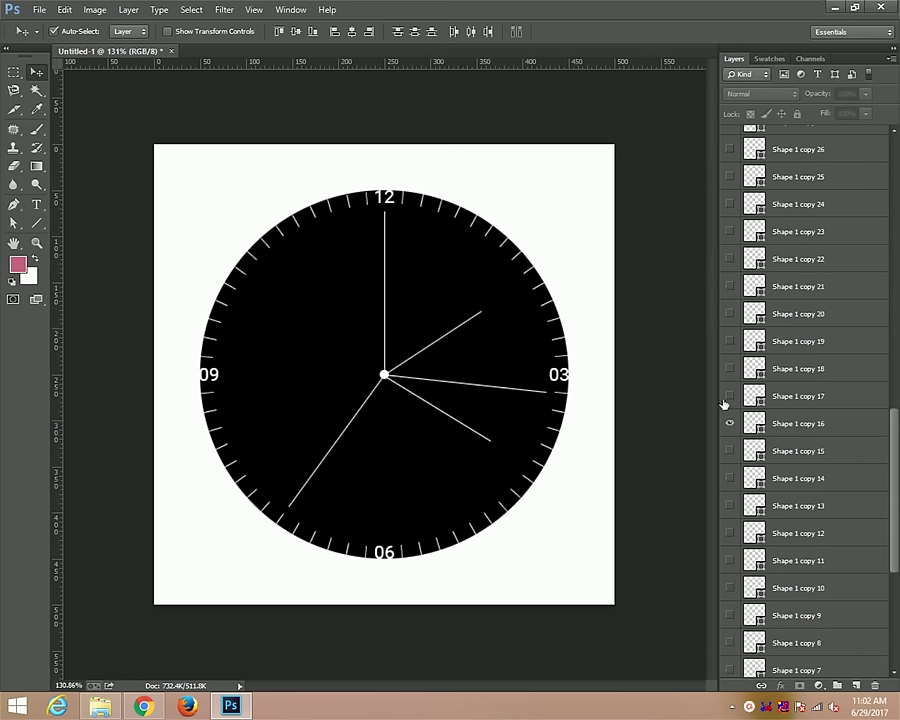
{"action": "left_click", "coordinate": [729, 425]}
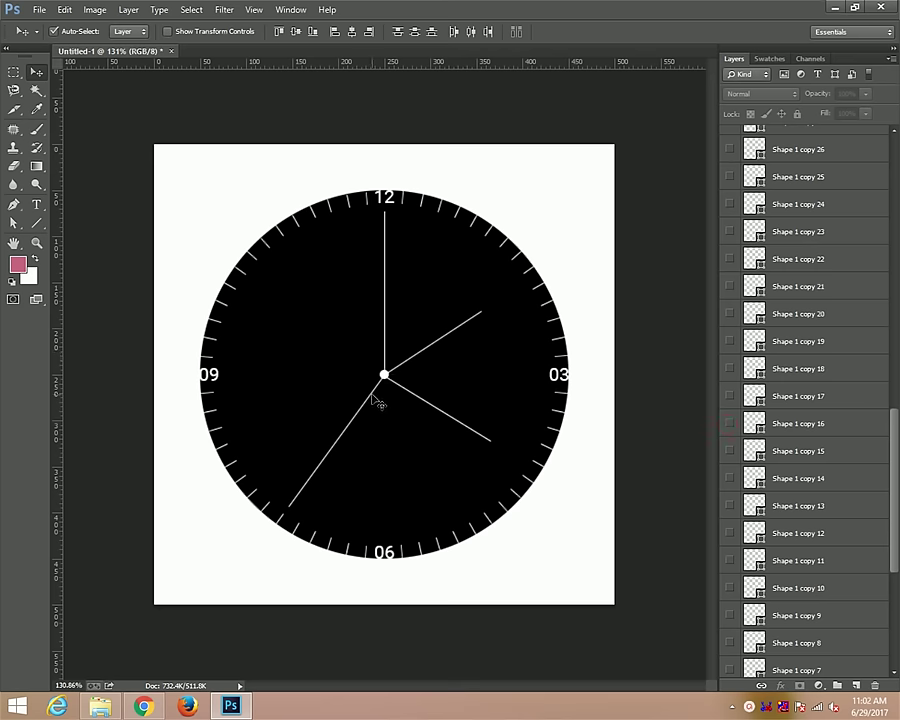
{"action": "key", "text": "ctrl+alt+a"}
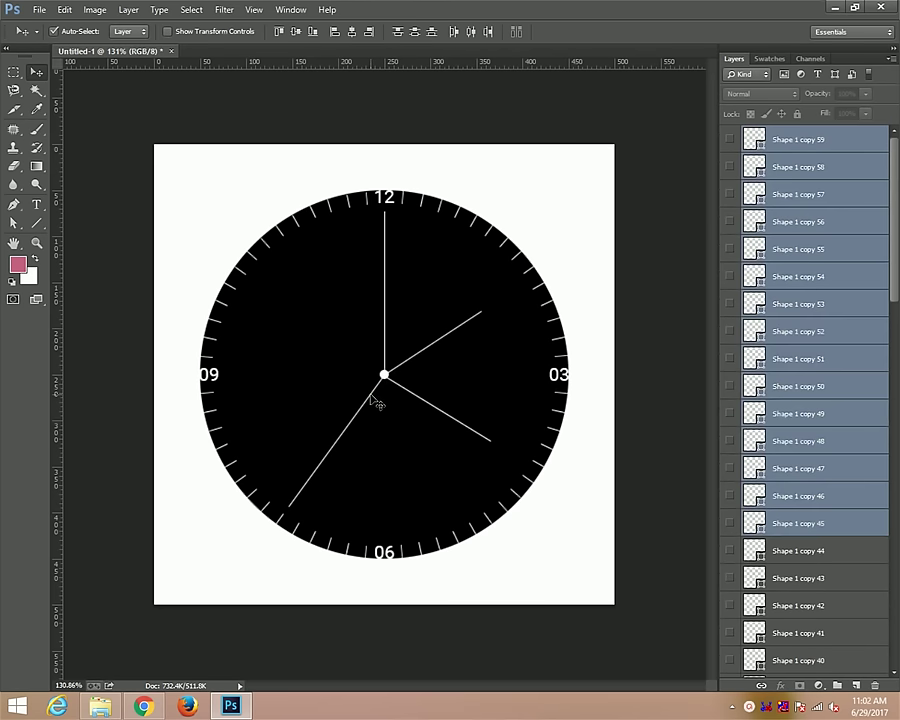
{"action": "left_click", "coordinate": [376, 399]}
{"action": "left_click", "coordinate": [436, 412]}
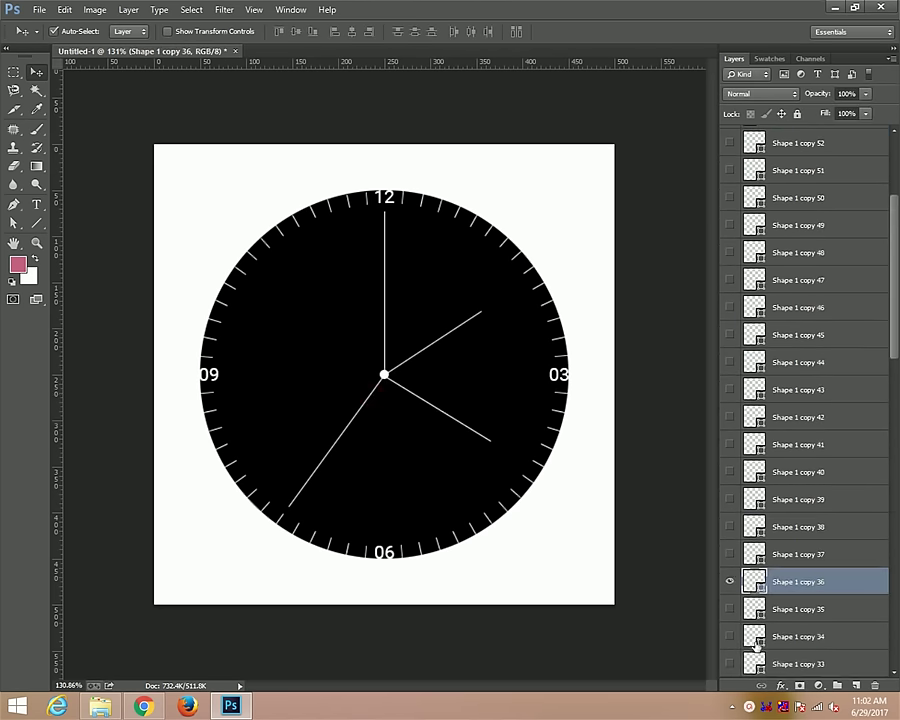
{"action": "left_click", "coordinate": [729, 581]}
{"action": "scroll", "coordinate": [482, 426], "scroll_direction": "down", "scroll_amount": 1}
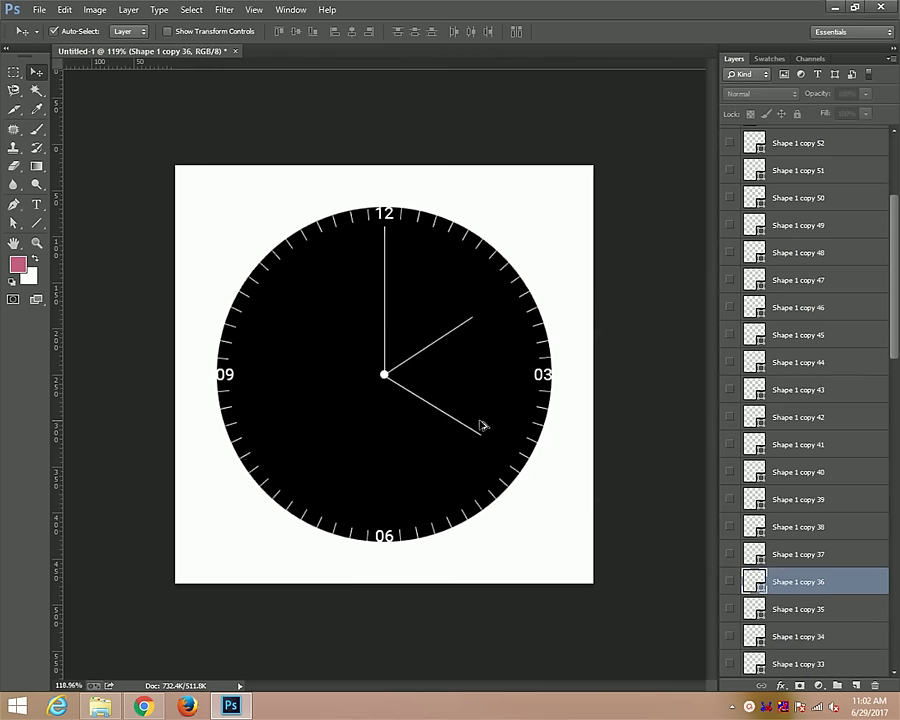
{"action": "scroll", "coordinate": [757, 575], "scroll_direction": "down", "scroll_amount": 1}
{"action": "scroll", "coordinate": [757, 578], "scroll_direction": "down", "scroll_amount": 5}
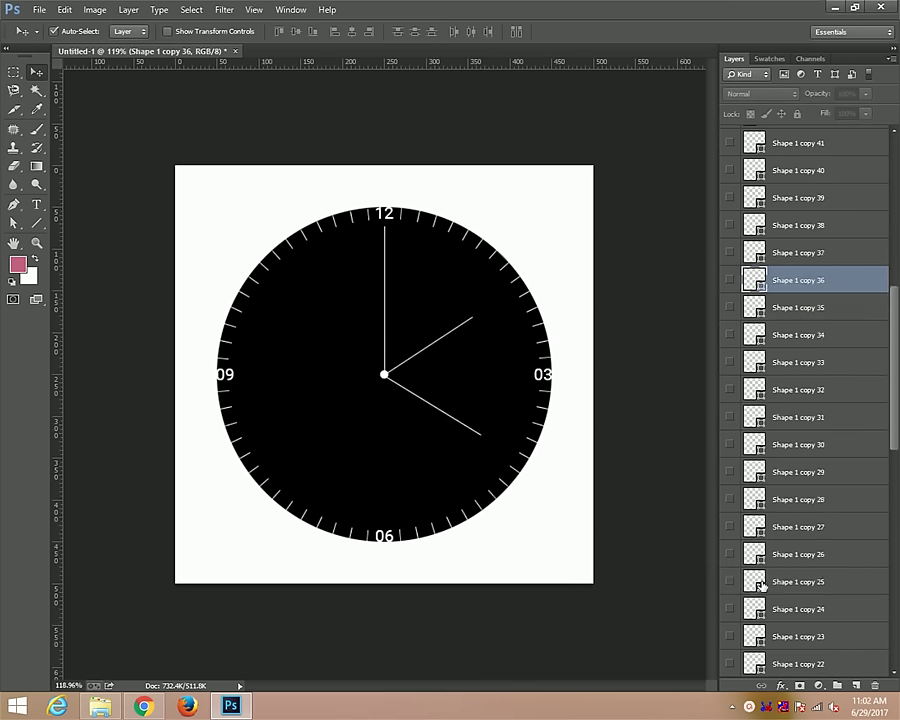
{"action": "scroll", "coordinate": [770, 583], "scroll_direction": "down", "scroll_amount": 5}
{"action": "scroll", "coordinate": [773, 598], "scroll_direction": "down", "scroll_amount": 6}
{"action": "scroll", "coordinate": [772, 610], "scroll_direction": "down", "scroll_amount": 2}
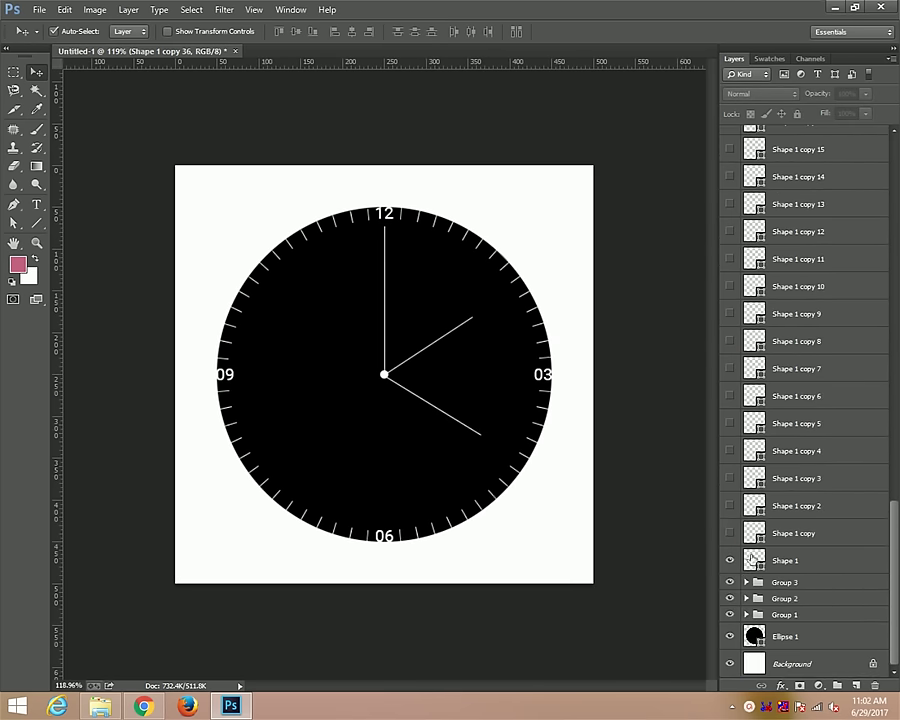
{"action": "left_click", "coordinate": [755, 567]}
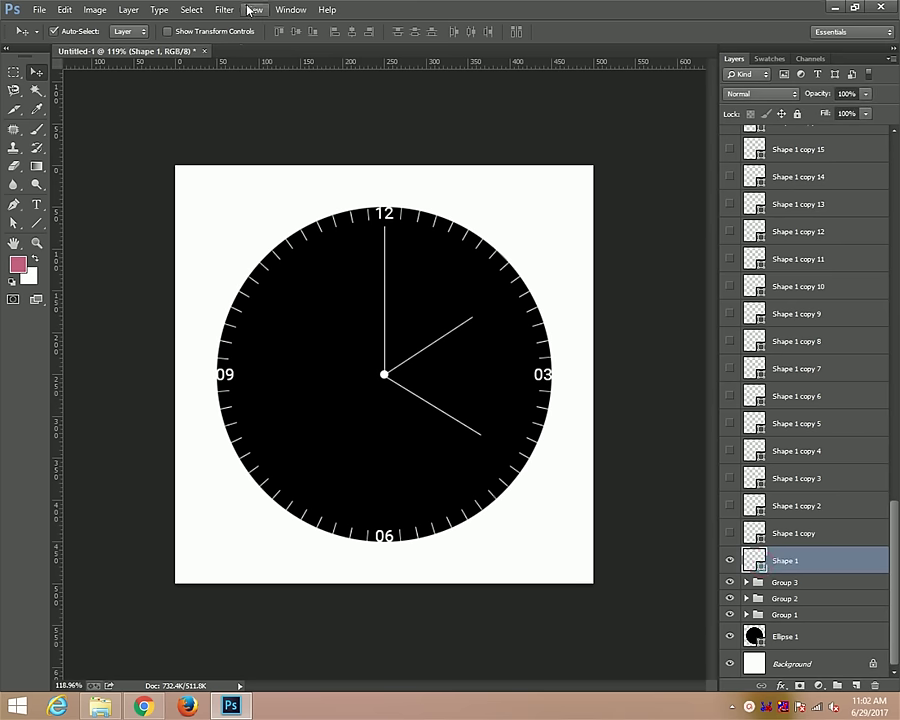
Show the Timeline, convert it to a frame animation, and duplicate the first frame
{"action": "left_click", "coordinate": [290, 10]}
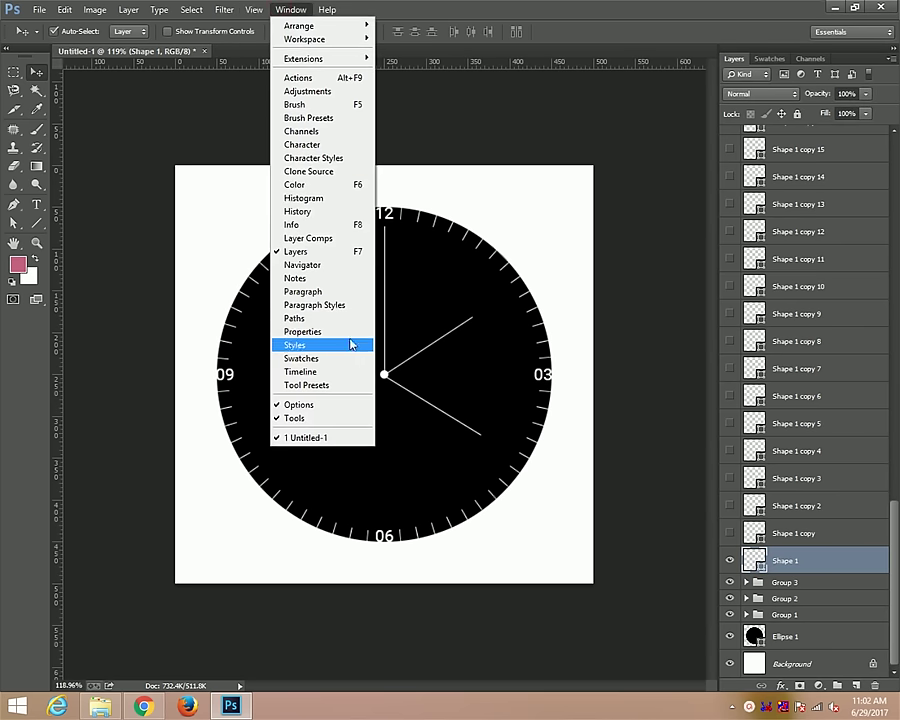
{"action": "left_click", "coordinate": [350, 372]}
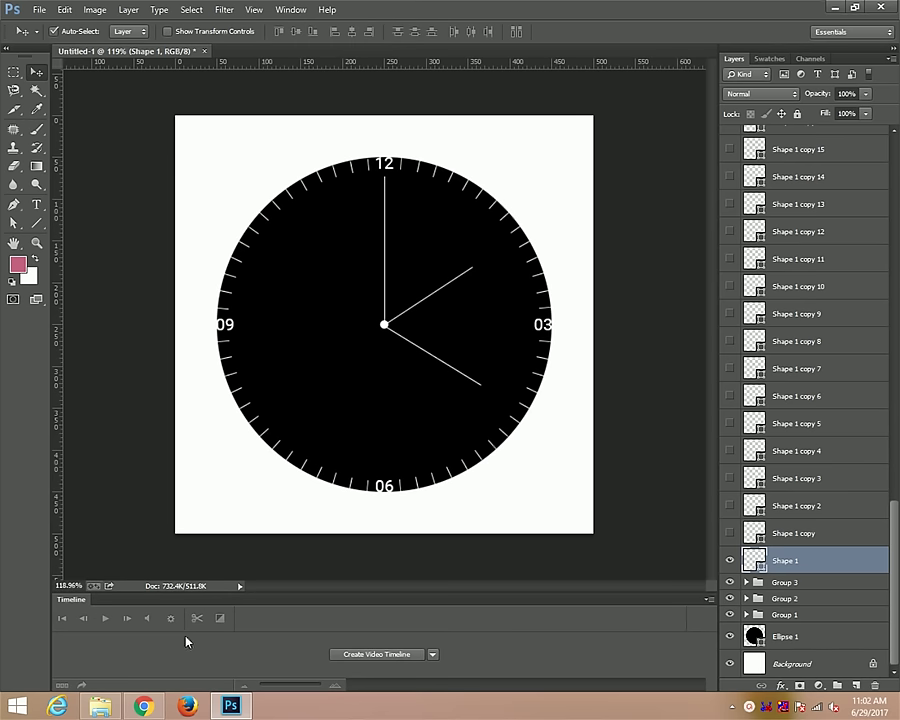
{"action": "left_click", "coordinate": [351, 656]}
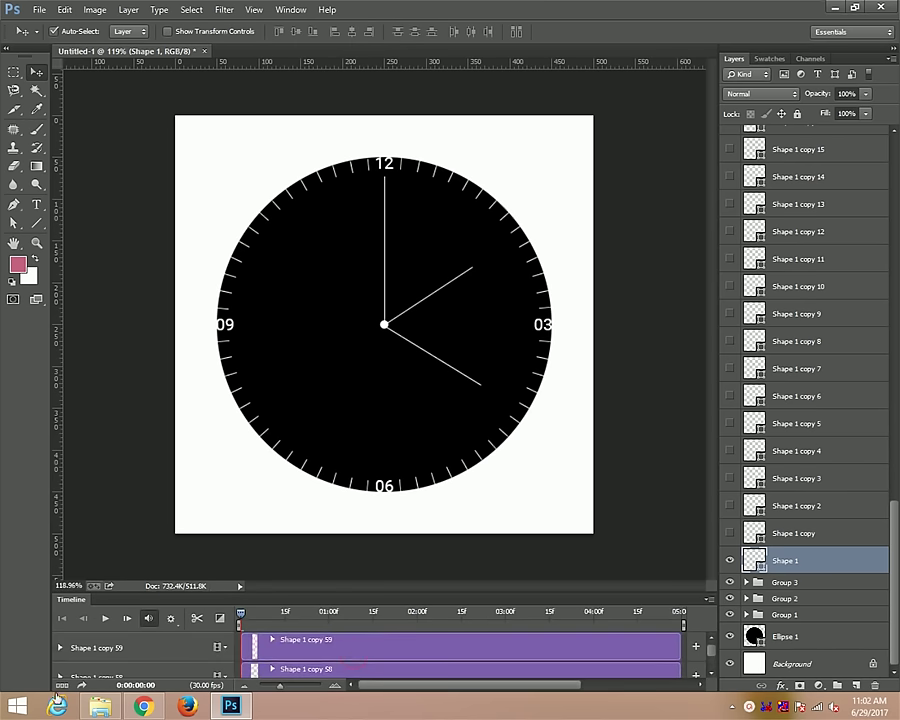
{"action": "left_click", "coordinate": [62, 686]}
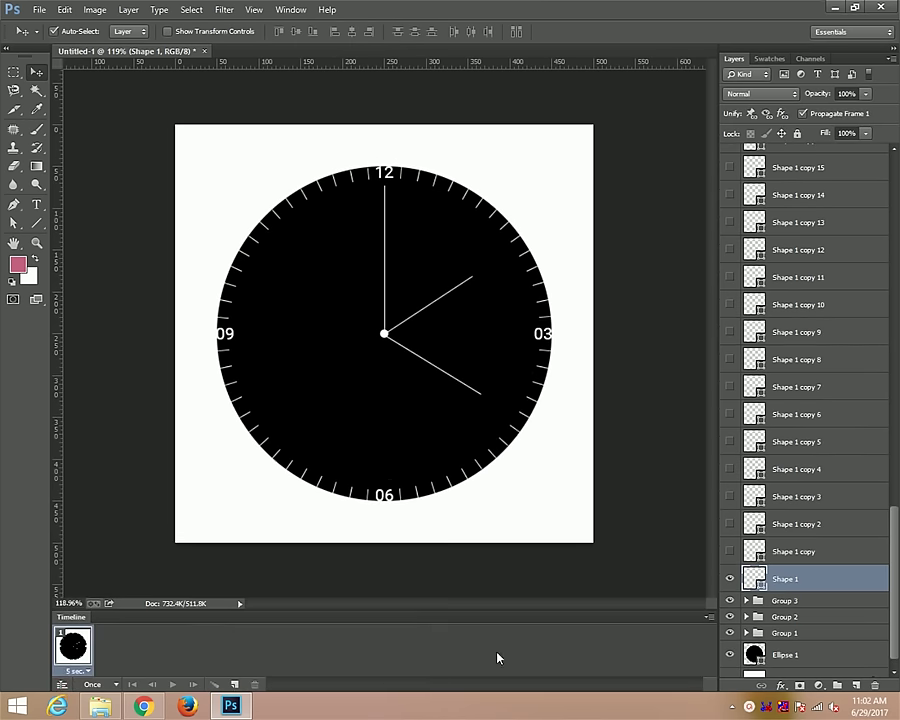
{"action": "left_click", "coordinate": [234, 685]}
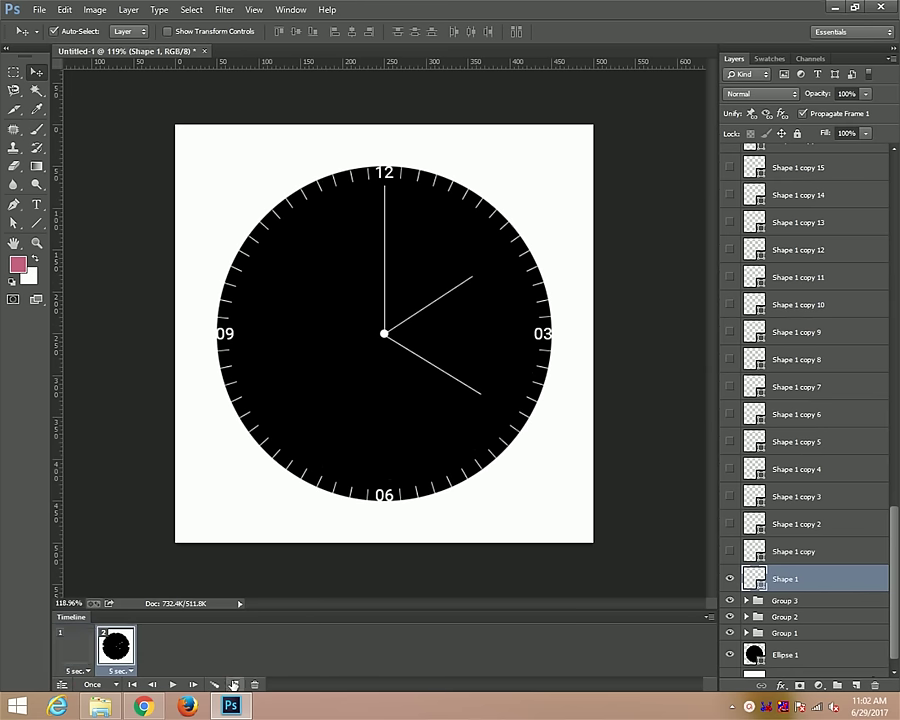
Make frame 2 show Shape 1 copy instead of the 12 hand; add frames 3–5 showing copies 2–4
{"action": "left_click", "coordinate": [729, 579]}
{"action": "left_click", "coordinate": [729, 551]}
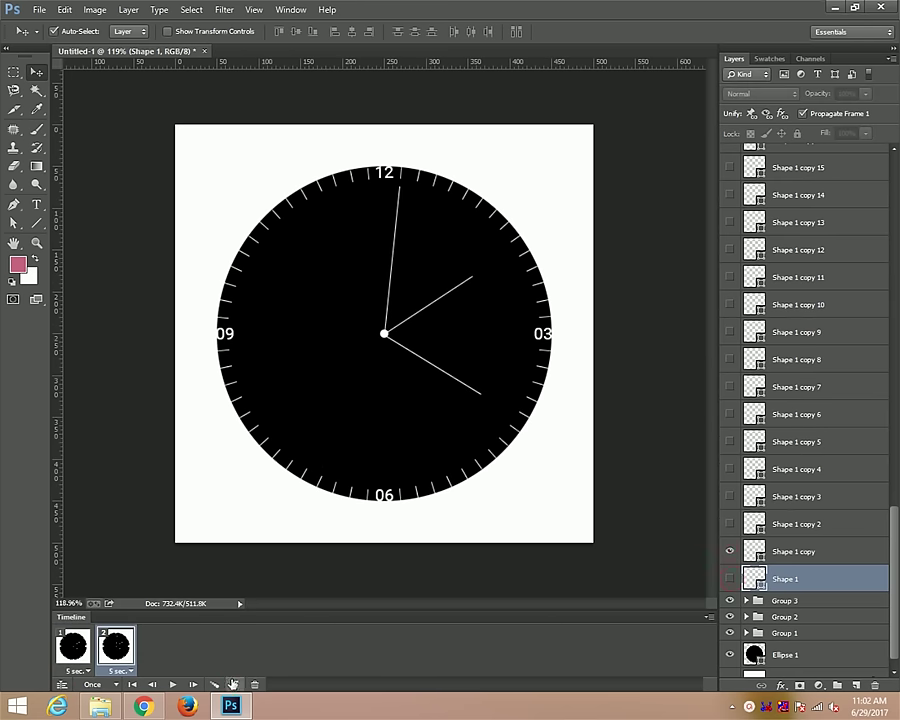
{"action": "left_click", "coordinate": [234, 685]}
{"action": "left_click", "coordinate": [729, 551]}
{"action": "left_click", "coordinate": [729, 524]}
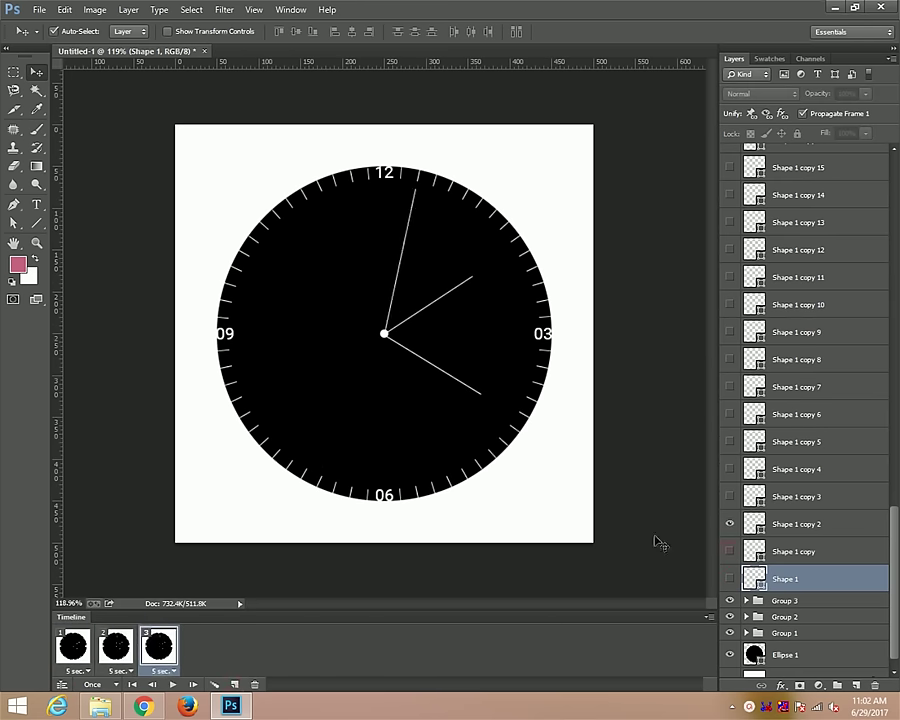
{"action": "left_click", "coordinate": [231, 685]}
{"action": "left_click", "coordinate": [729, 524]}
{"action": "left_click", "coordinate": [729, 496]}
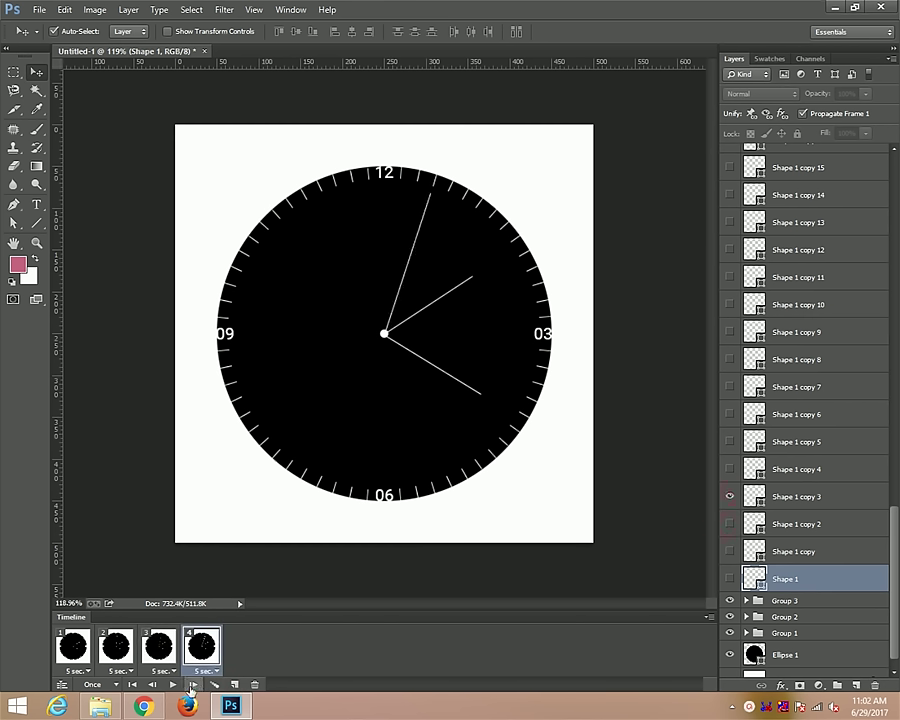
{"action": "left_click", "coordinate": [234, 685]}
{"action": "left_click", "coordinate": [729, 496]}
{"action": "left_click", "coordinate": [729, 469]}
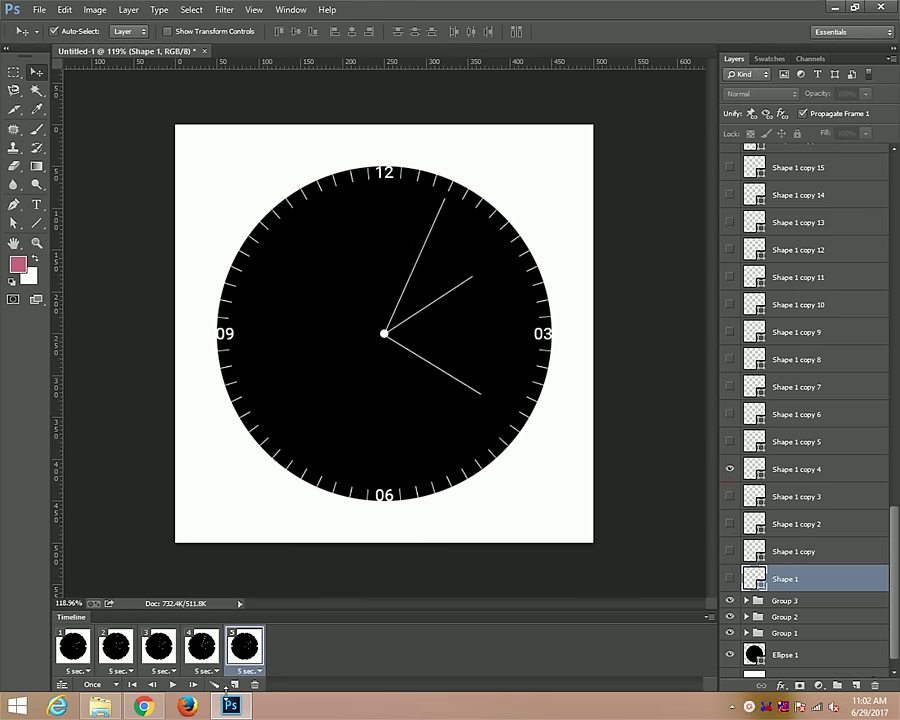
Add frames 6–9, each showing the next hand, Shape 1 copy 5 through copy 8
{"action": "left_click", "coordinate": [234, 685]}
{"action": "left_click", "coordinate": [729, 469]}
{"action": "left_click", "coordinate": [729, 441]}
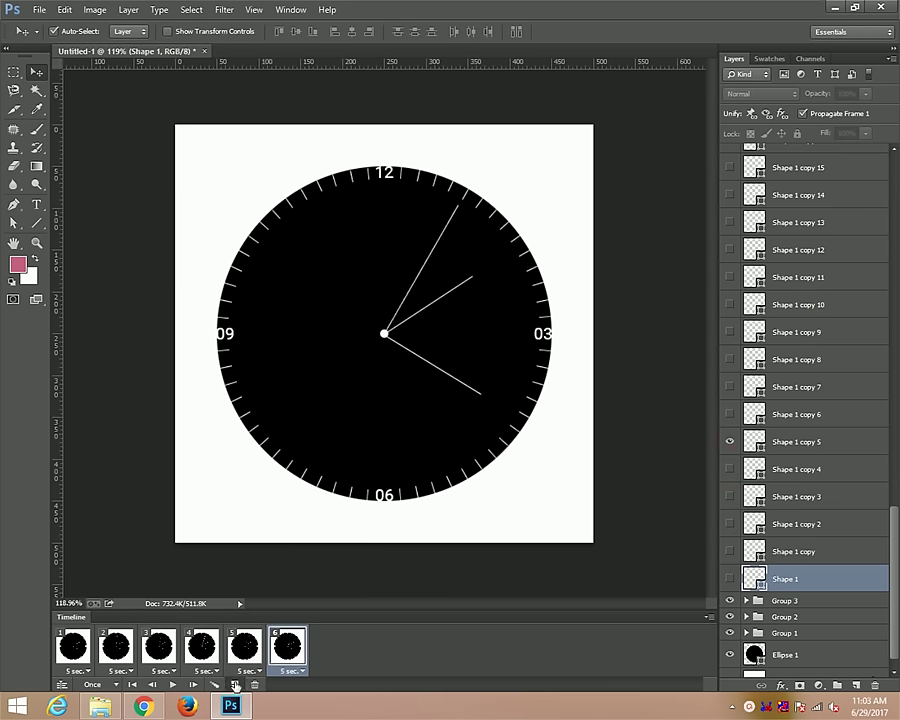
{"action": "left_click", "coordinate": [235, 685]}
{"action": "left_click", "coordinate": [729, 441]}
{"action": "left_click", "coordinate": [729, 414]}
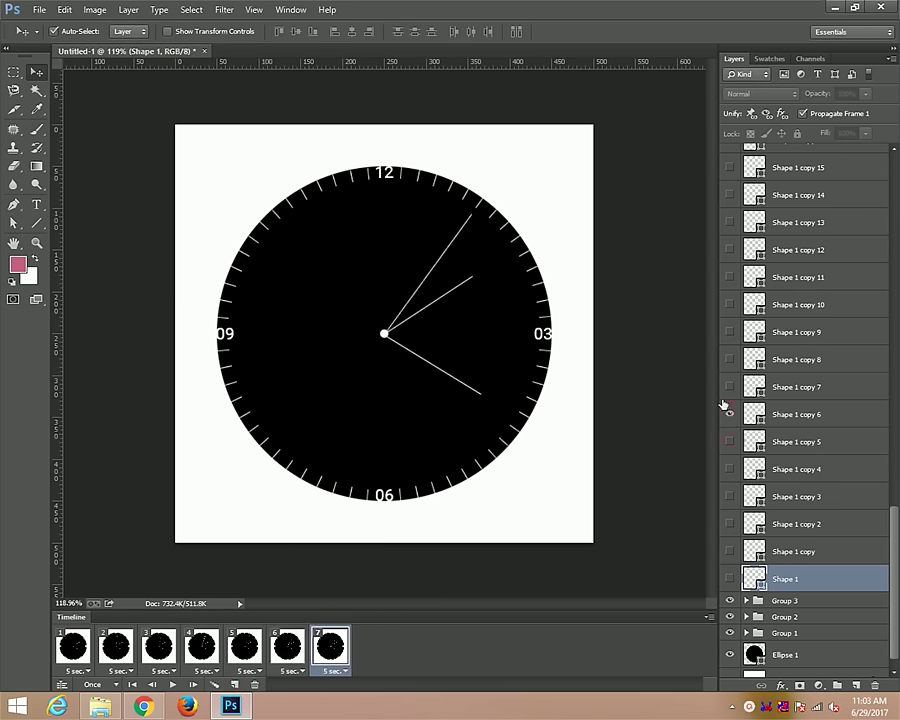
{"action": "left_click", "coordinate": [231, 685]}
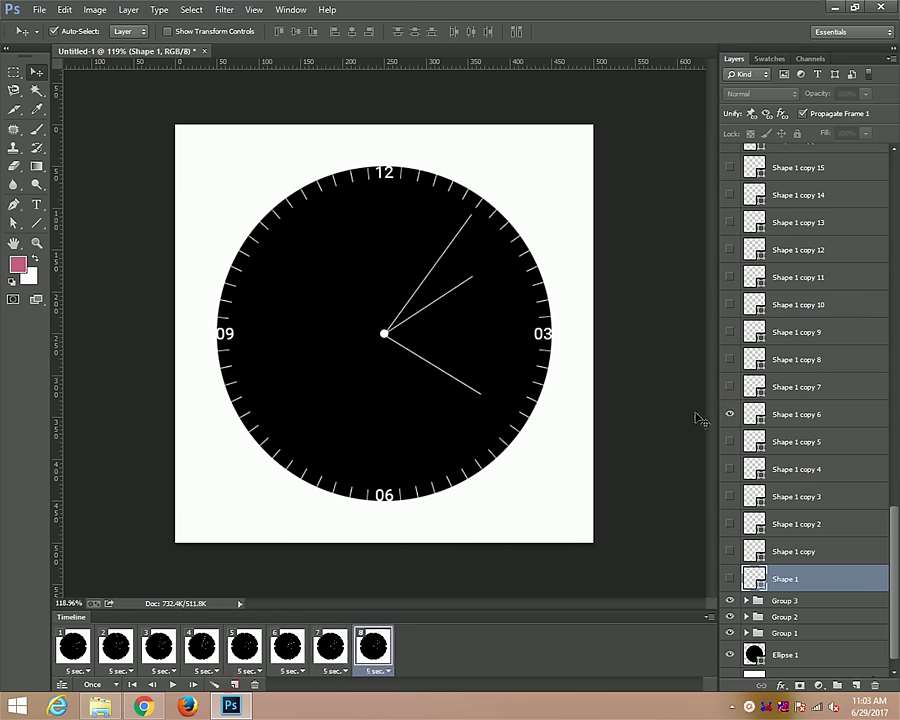
{"action": "left_click", "coordinate": [729, 414]}
{"action": "left_click", "coordinate": [729, 387]}
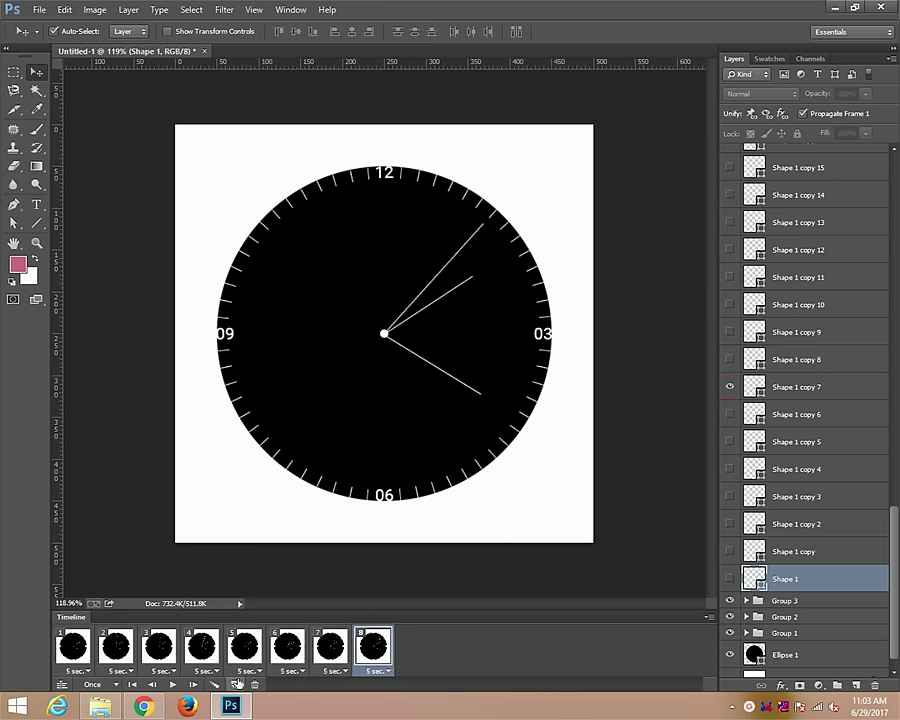
{"action": "left_click", "coordinate": [235, 684]}
{"action": "left_click", "coordinate": [730, 388]}
{"action": "left_click", "coordinate": [729, 359]}
Add frames 10–13 showing Shape 1 copy 9 through copy 12 in turn
{"action": "left_click", "coordinate": [233, 685]}
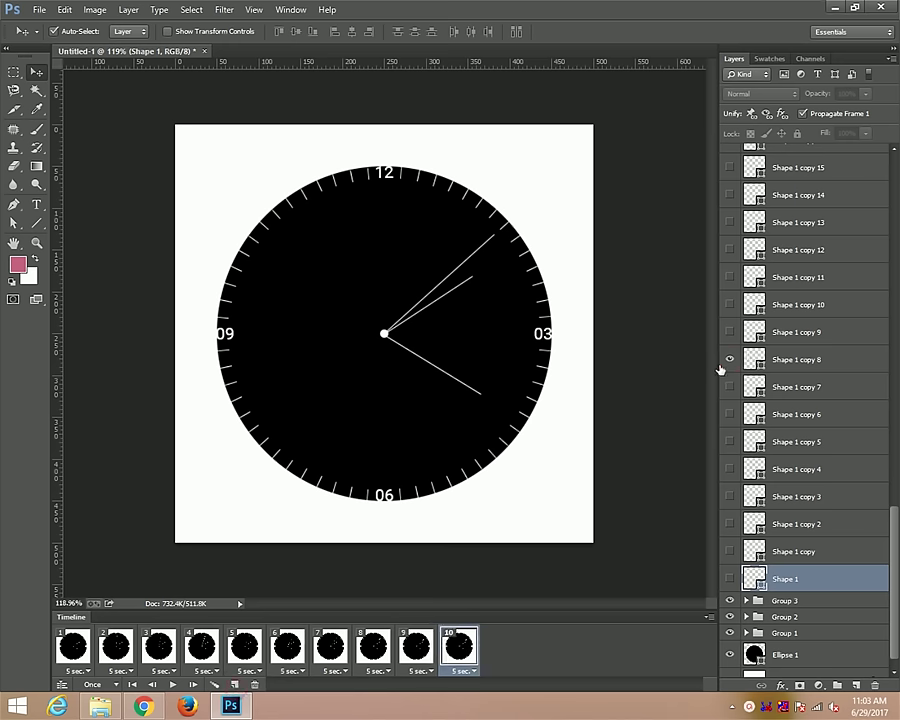
{"action": "left_click", "coordinate": [729, 360]}
{"action": "left_click", "coordinate": [729, 331]}
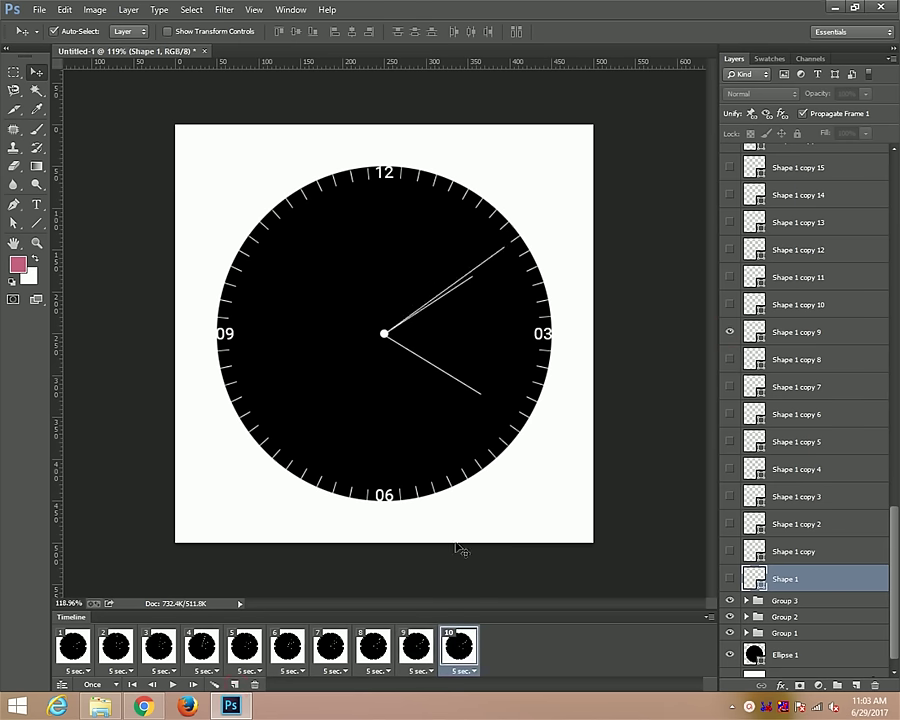
{"action": "left_click", "coordinate": [234, 685]}
{"action": "left_click", "coordinate": [729, 331]}
{"action": "left_click", "coordinate": [729, 305]}
{"action": "left_click", "coordinate": [233, 685]}
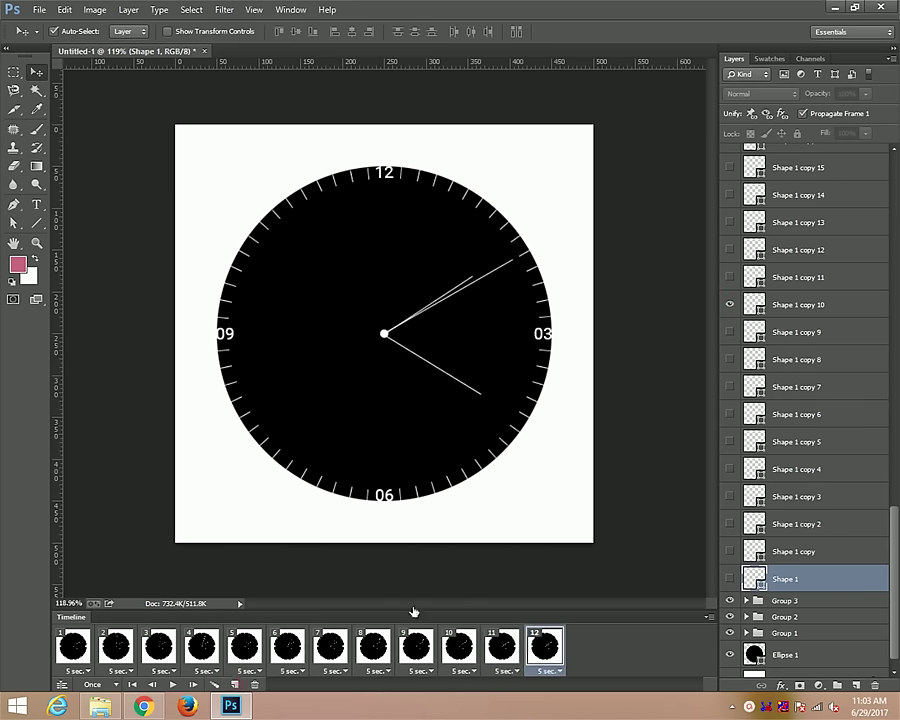
{"action": "left_click", "coordinate": [729, 305]}
{"action": "left_click", "coordinate": [729, 277]}
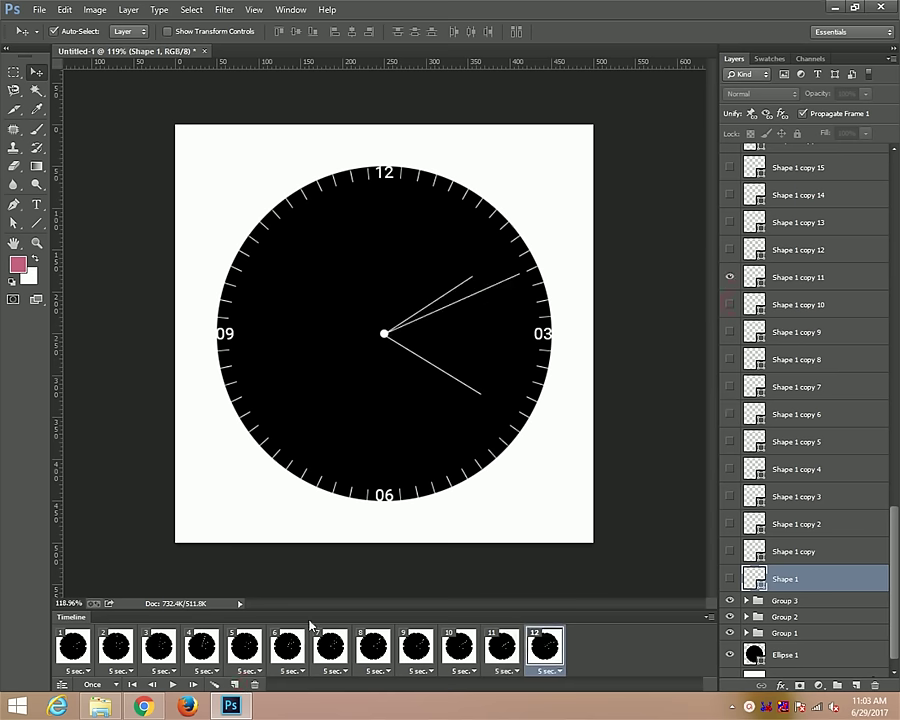
{"action": "left_click", "coordinate": [233, 686]}
{"action": "left_click", "coordinate": [729, 277]}
{"action": "left_click", "coordinate": [729, 250]}
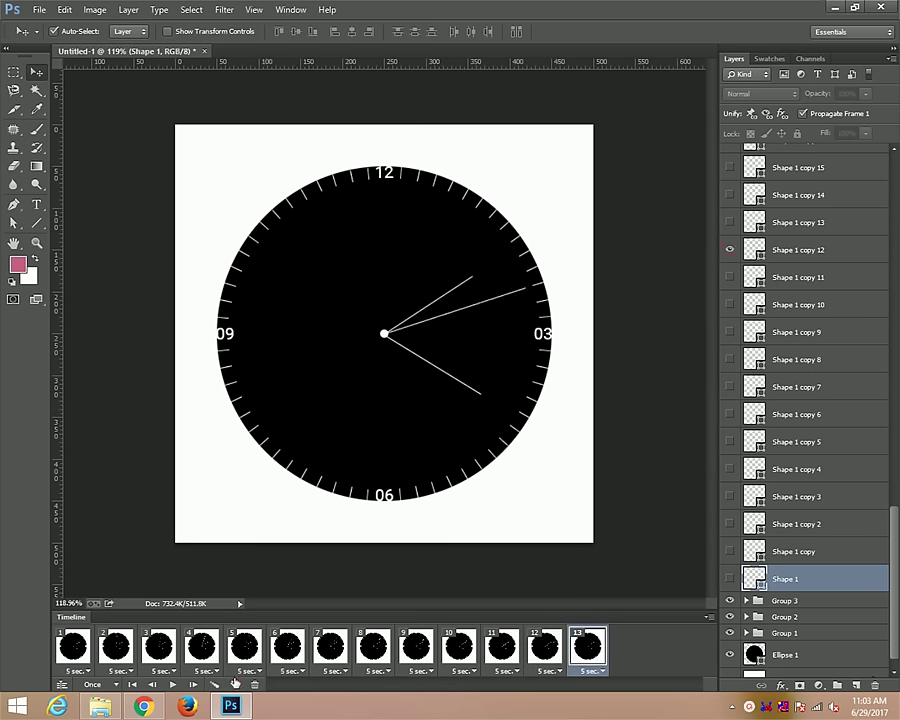
Add frames 14–16 showing Shape 1 copy 13 through copy 15
{"action": "left_click", "coordinate": [234, 685]}
{"action": "left_click", "coordinate": [729, 250]}
{"action": "left_click", "coordinate": [729, 224]}
{"action": "left_click", "coordinate": [234, 685]}
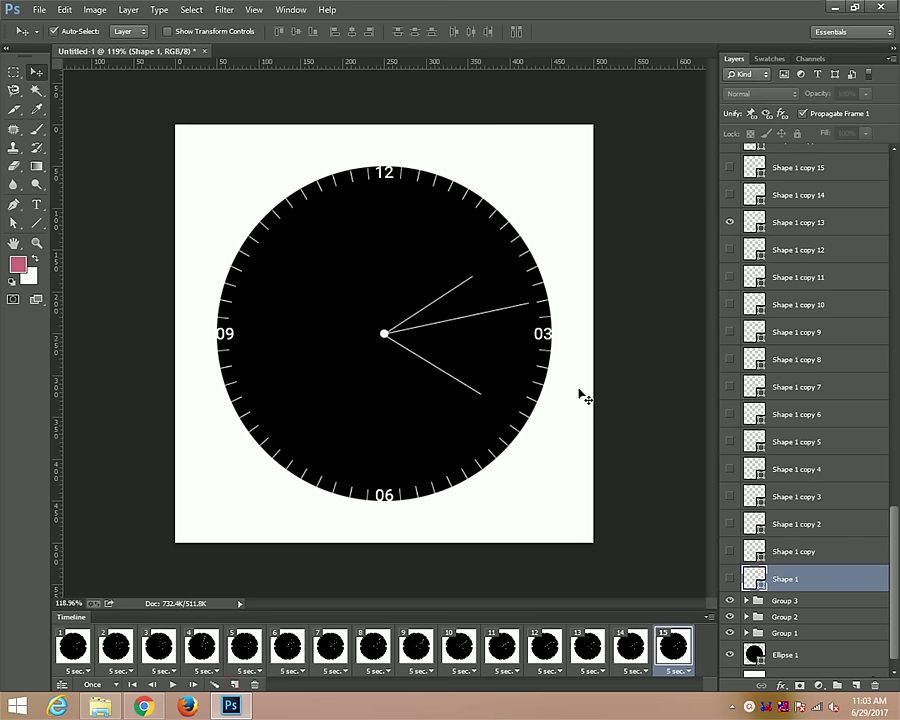
{"action": "left_click", "coordinate": [729, 222]}
{"action": "left_click", "coordinate": [729, 195]}
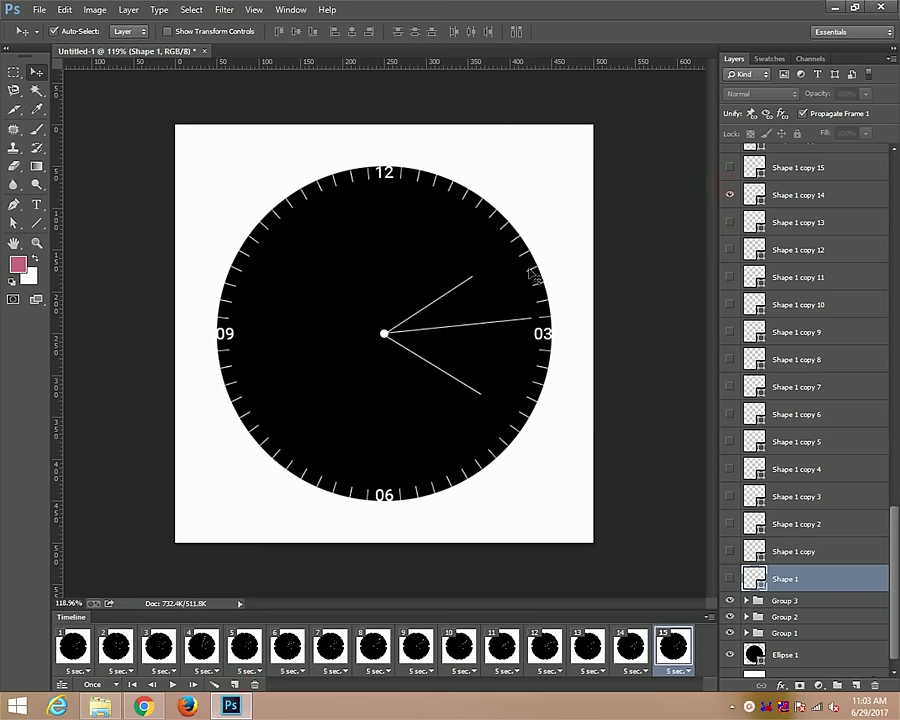
{"action": "left_click", "coordinate": [238, 684]}
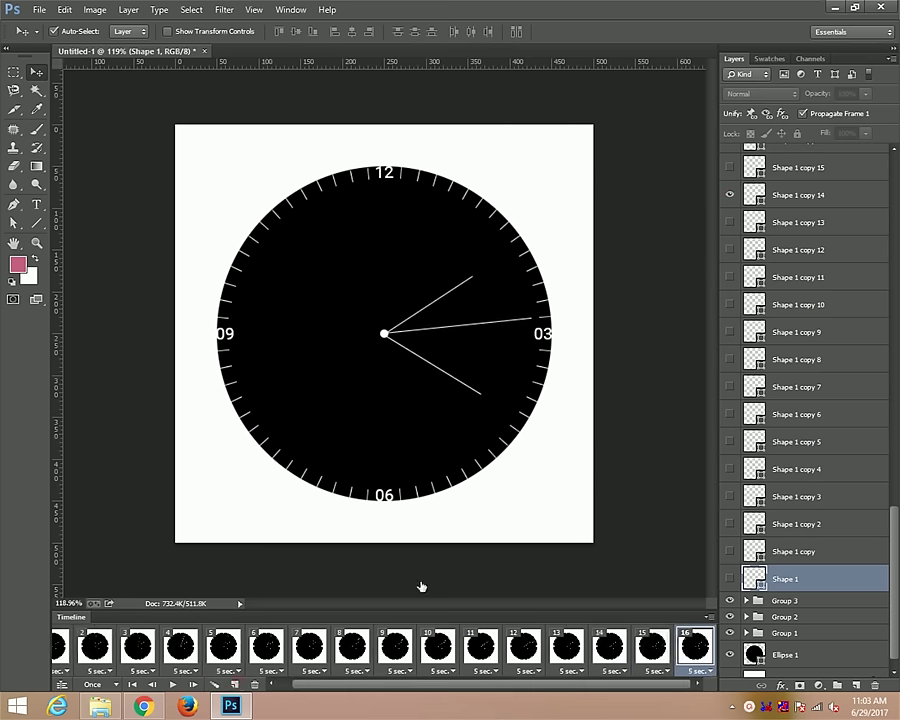
{"action": "left_click", "coordinate": [729, 195]}
{"action": "left_click", "coordinate": [729, 168]}
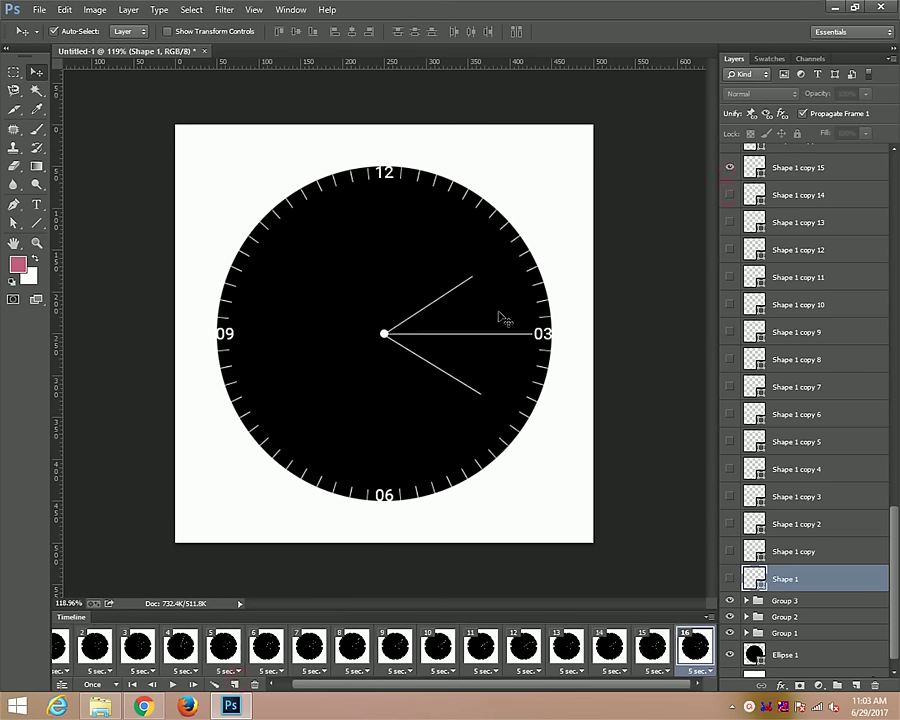
Add frame 17 showing Shape 1 copy 16, then check frames 16 and 17
{"action": "left_click", "coordinate": [234, 684]}
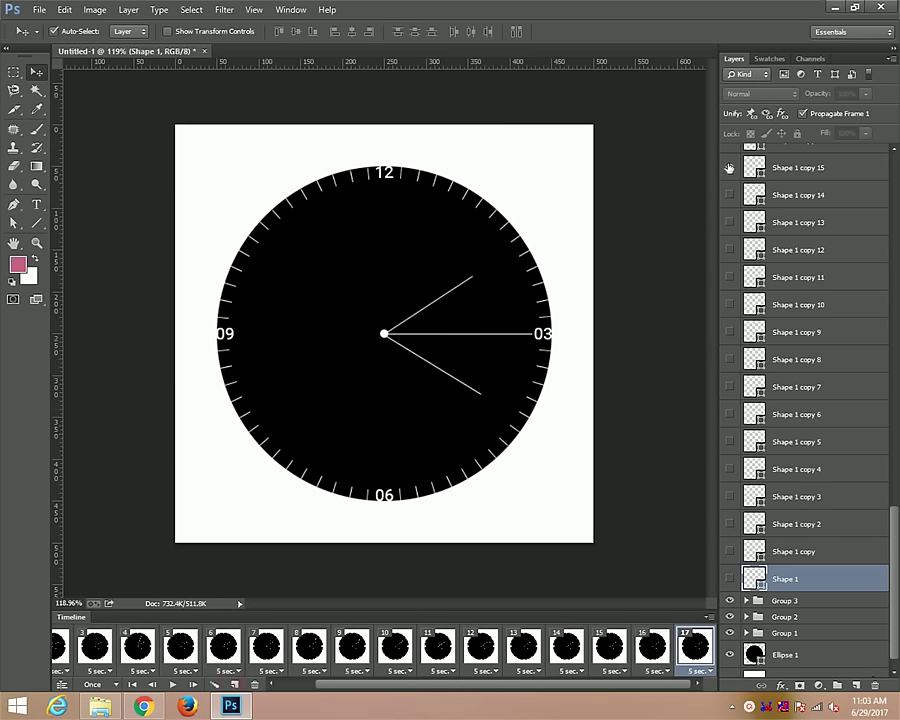
{"action": "scroll", "coordinate": [729, 168], "scroll_direction": "up", "scroll_amount": 1}
{"action": "left_click", "coordinate": [730, 192]}
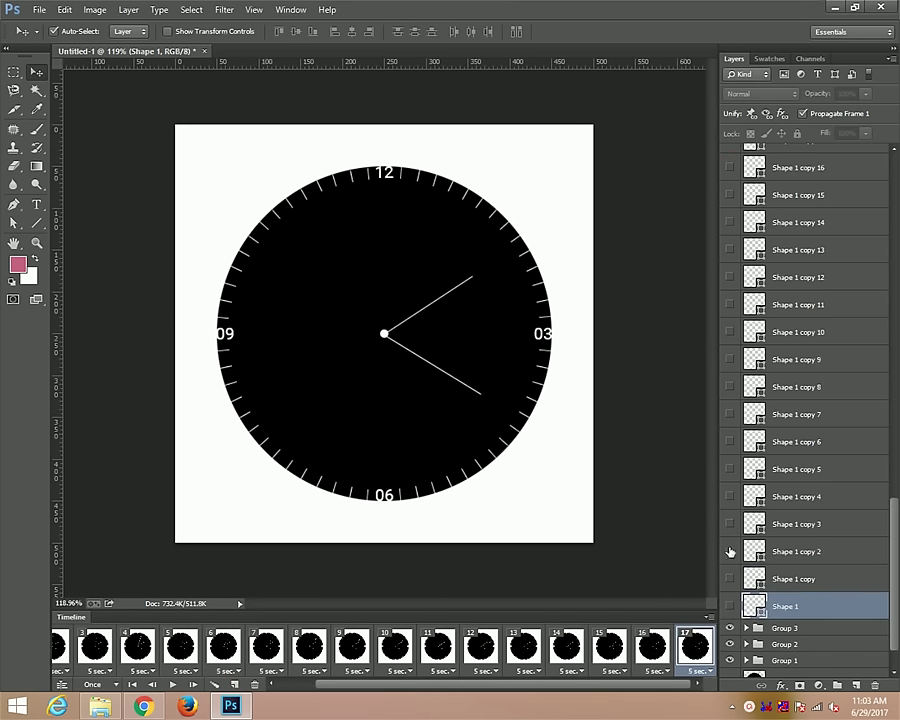
{"action": "left_click", "coordinate": [729, 220]}
{"action": "left_click", "coordinate": [730, 193]}
{"action": "left_click", "coordinate": [729, 171]}
{"action": "left_click", "coordinate": [729, 171]}
{"action": "left_click", "coordinate": [729, 171]}
{"action": "left_click", "coordinate": [656, 648]}
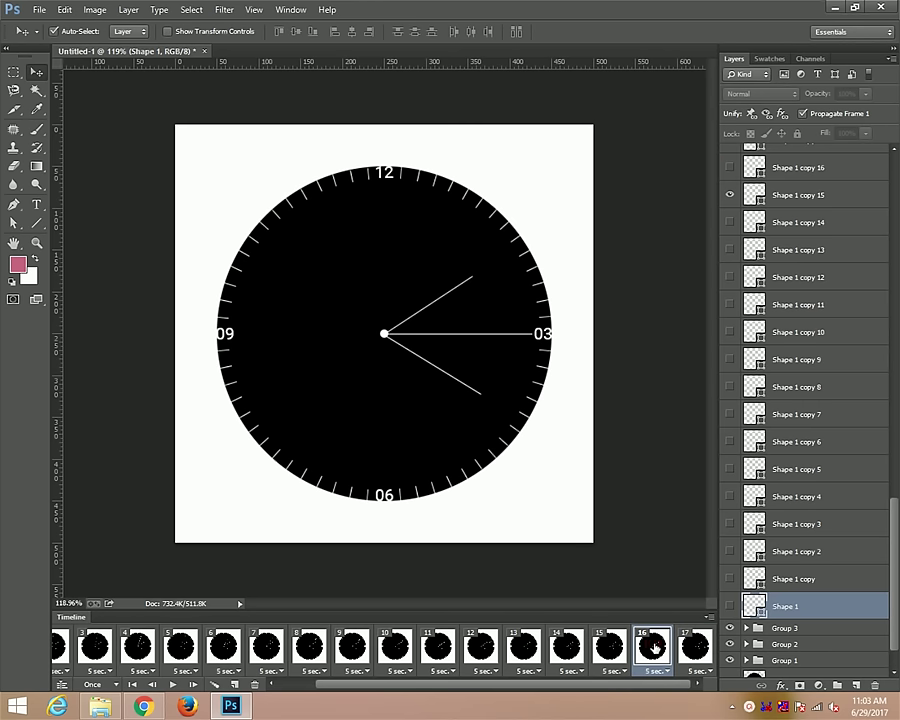
{"action": "left_click", "coordinate": [695, 648]}
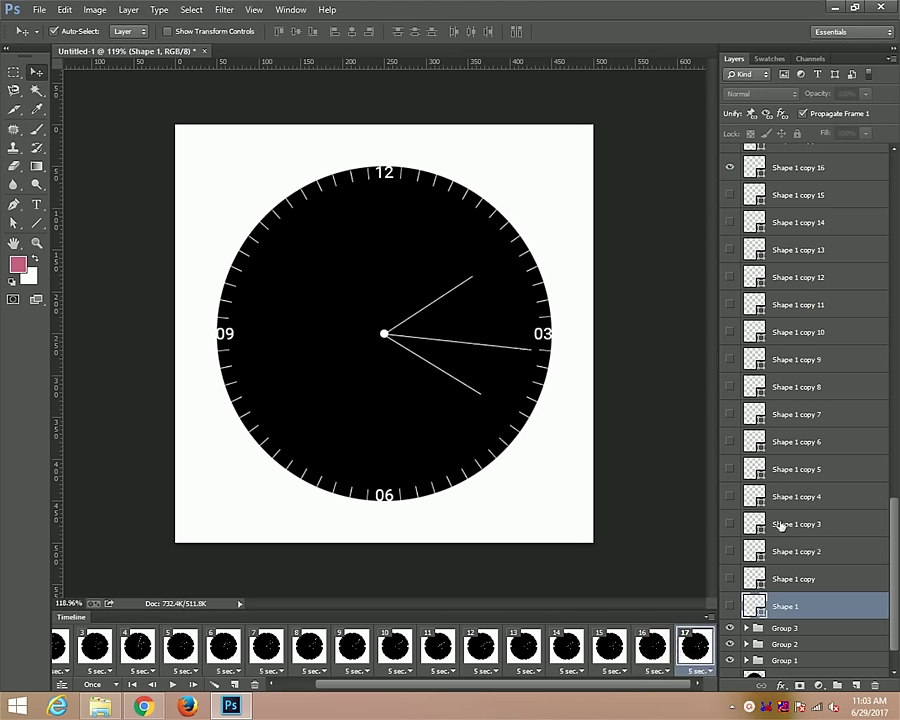
{"action": "scroll", "coordinate": [776, 240], "scroll_direction": "up", "scroll_amount": 3}
{"action": "scroll", "coordinate": [776, 300], "scroll_direction": "up", "scroll_amount": 2}
{"action": "scroll", "coordinate": [774, 380], "scroll_direction": "up", "scroll_amount": 2}
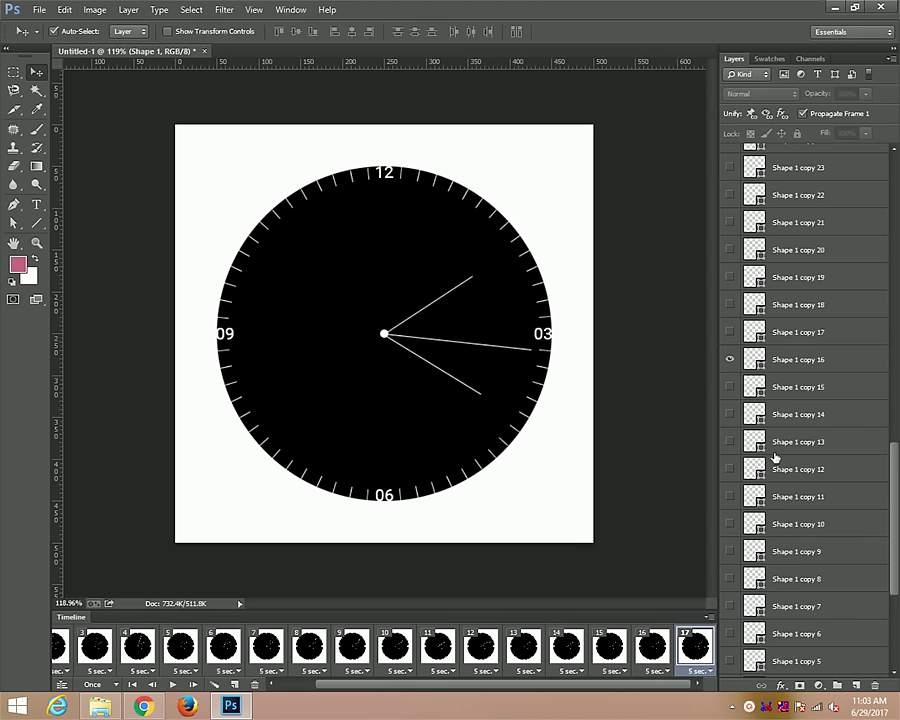
Add frames 18–21, each showing only the next second hand, Shape 1 copy 17 through copy 20
{"action": "scroll", "coordinate": [772, 450], "scroll_direction": "up", "scroll_amount": 3}
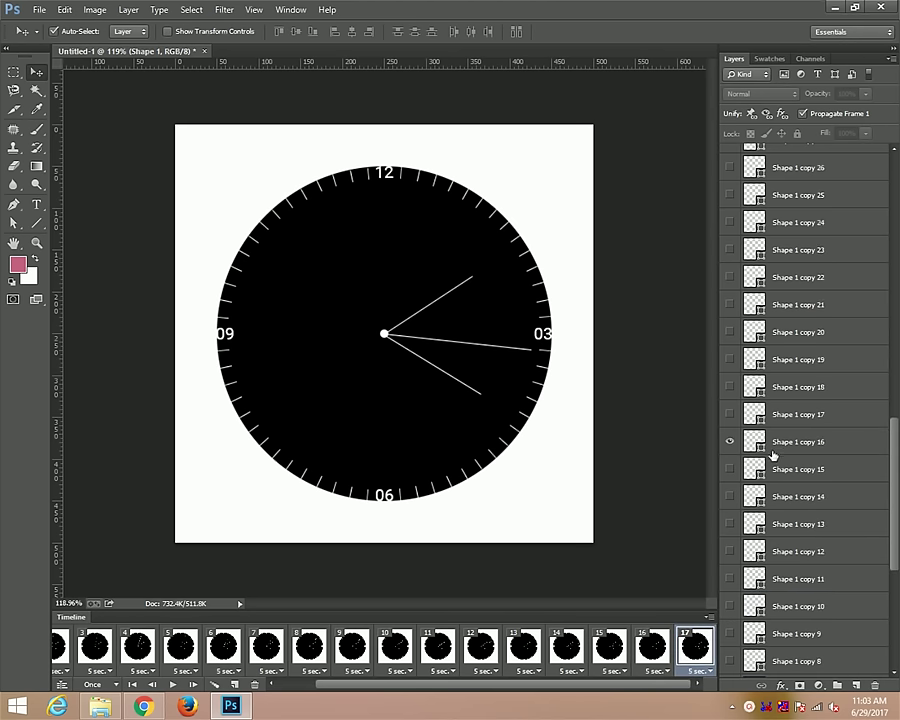
{"action": "left_click", "coordinate": [233, 686]}
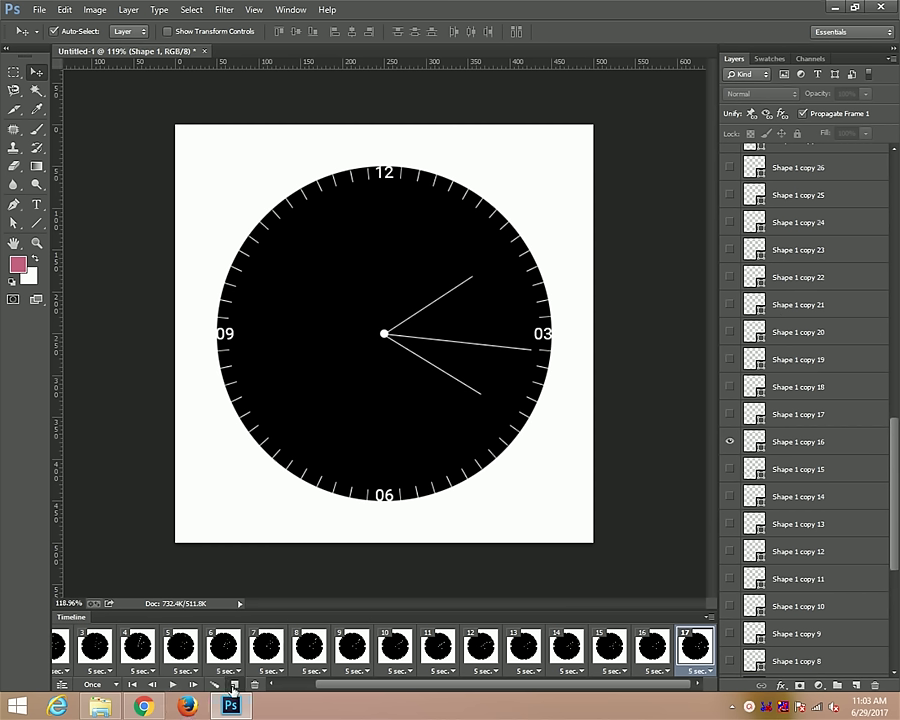
{"action": "left_click", "coordinate": [730, 441]}
{"action": "left_click", "coordinate": [730, 414]}
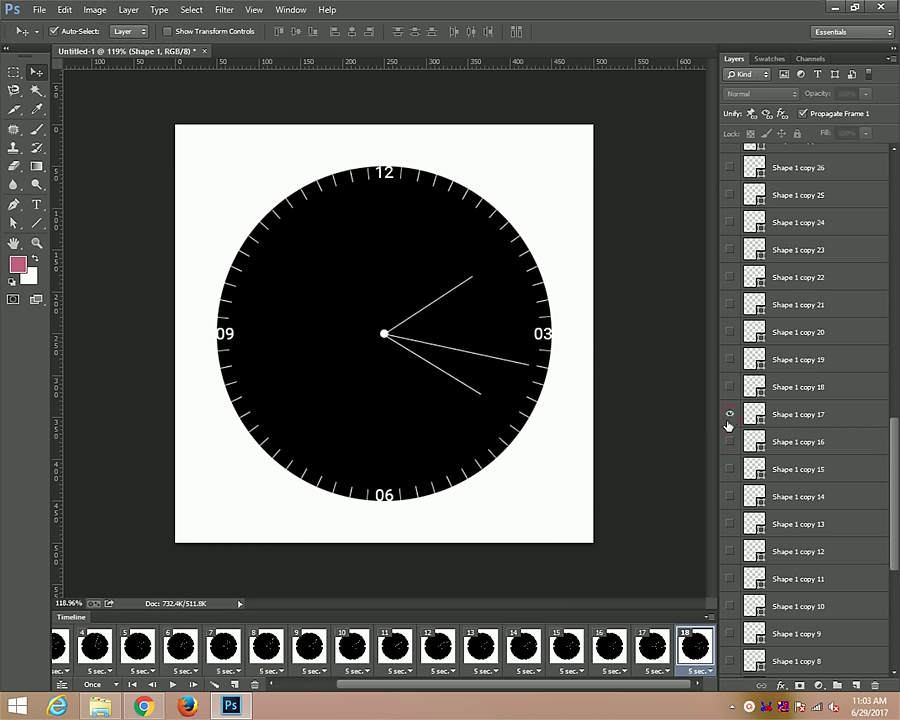
{"action": "left_click", "coordinate": [231, 686]}
{"action": "left_click", "coordinate": [730, 414]}
{"action": "left_click", "coordinate": [730, 387]}
{"action": "left_click", "coordinate": [236, 685]}
{"action": "left_click", "coordinate": [729, 387]}
{"action": "left_click", "coordinate": [729, 359]}
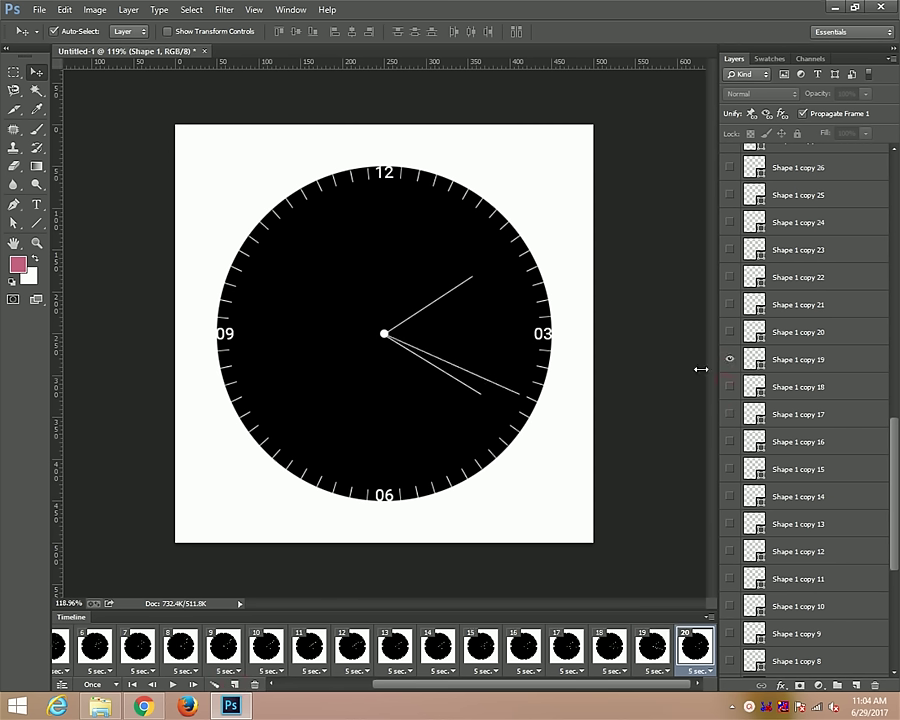
{"action": "left_click", "coordinate": [236, 685]}
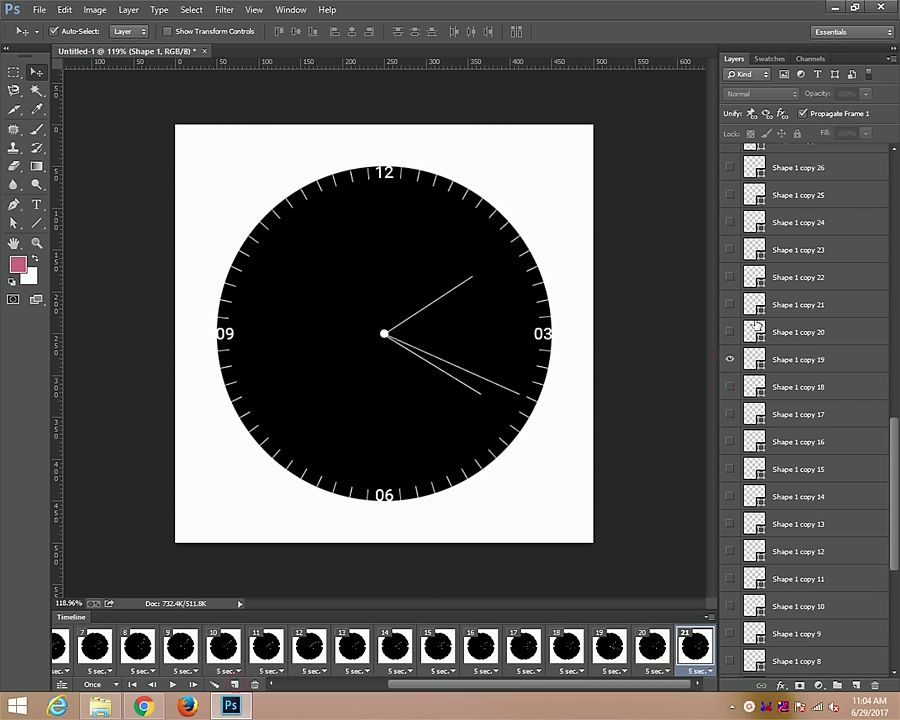
{"action": "left_click", "coordinate": [729, 359]}
{"action": "left_click", "coordinate": [729, 332]}
Add frames 22–25, showing Shape 1 copy 21 through copy 24 in turn
{"action": "left_click", "coordinate": [236, 685]}
{"action": "left_click", "coordinate": [729, 332]}
{"action": "left_click", "coordinate": [729, 304]}
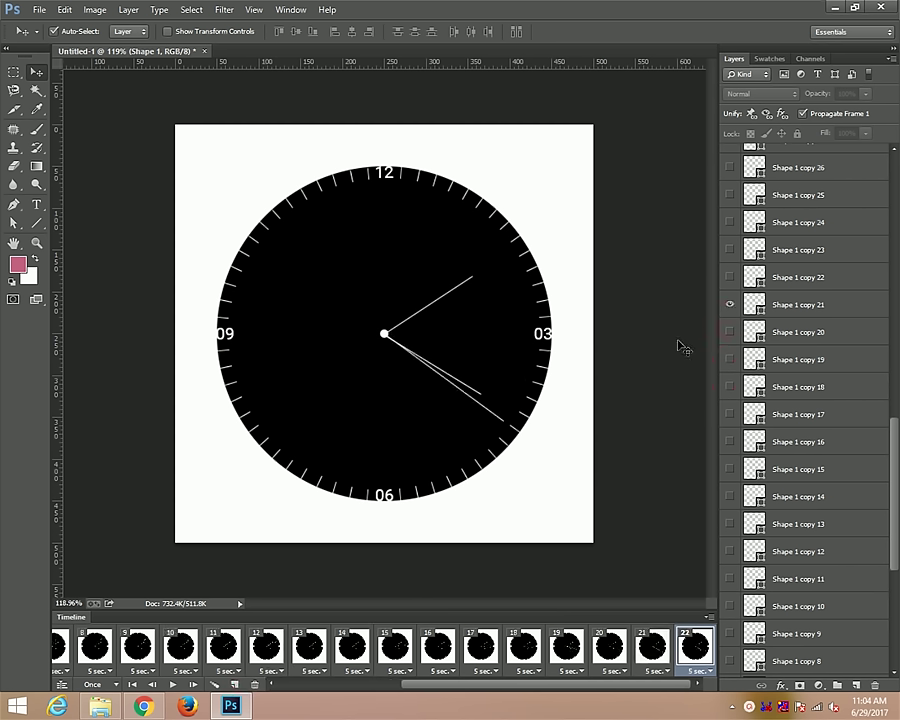
{"action": "left_click", "coordinate": [236, 685]}
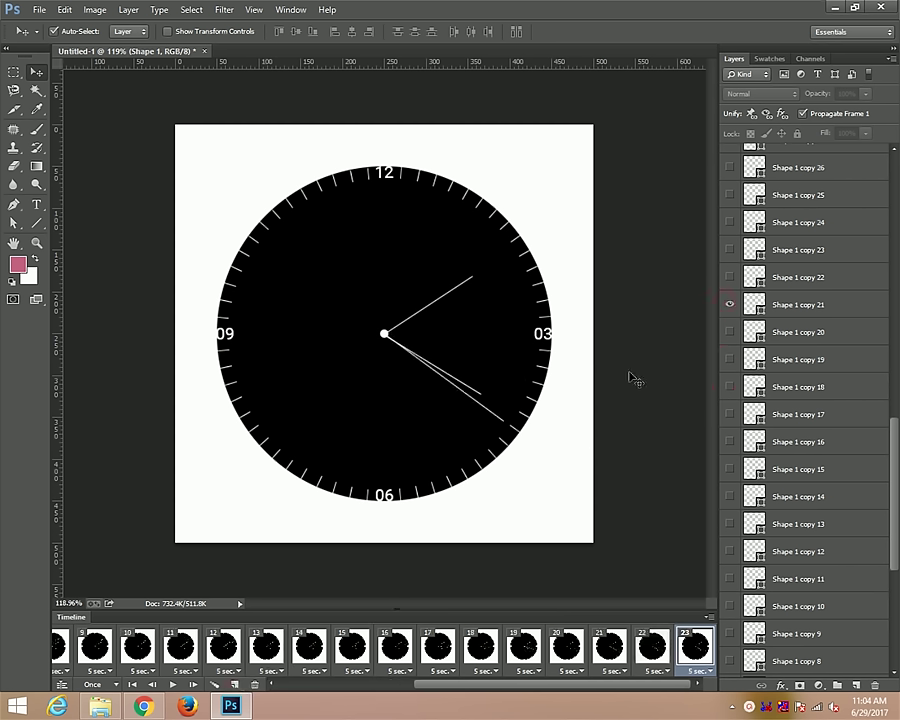
{"action": "left_click", "coordinate": [729, 304]}
{"action": "left_click", "coordinate": [729, 277]}
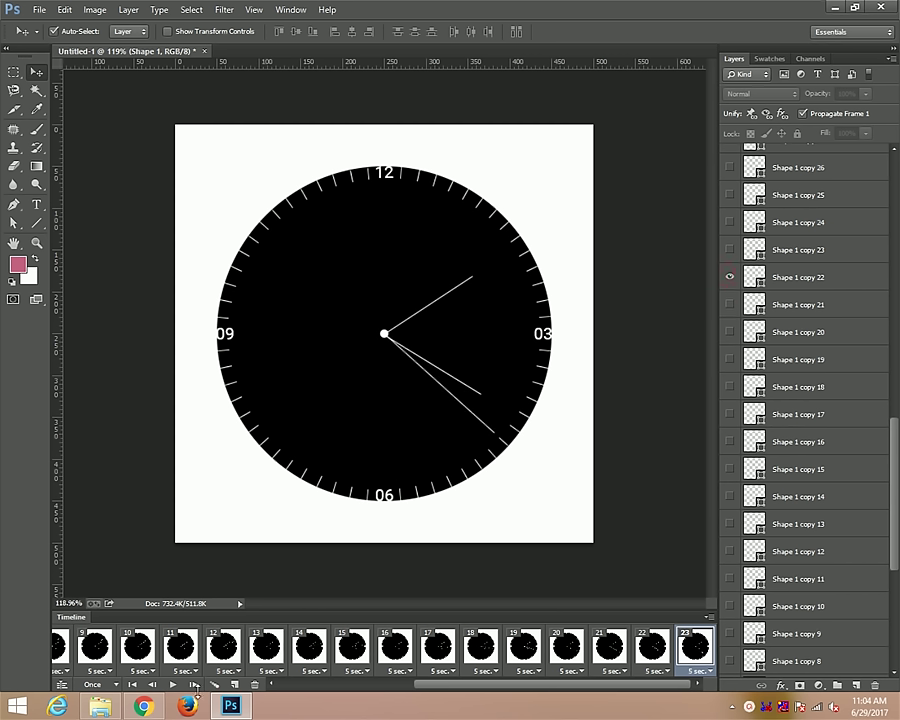
{"action": "left_click", "coordinate": [244, 684]}
{"action": "left_click", "coordinate": [729, 277]}
{"action": "left_click", "coordinate": [729, 249]}
{"action": "left_click", "coordinate": [246, 684]}
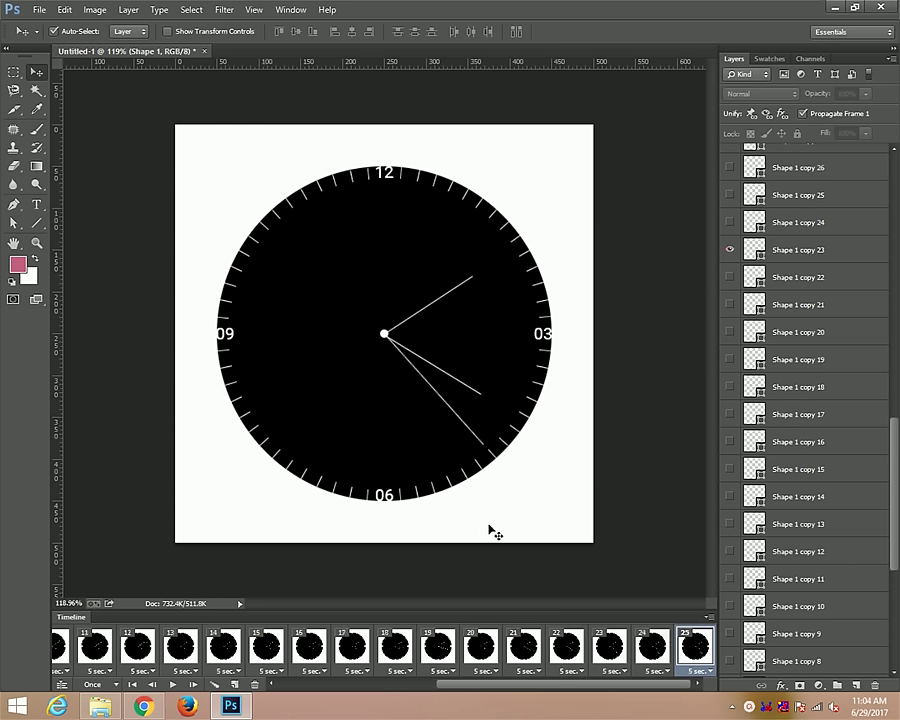
{"action": "left_click", "coordinate": [729, 249]}
{"action": "left_click", "coordinate": [729, 222]}
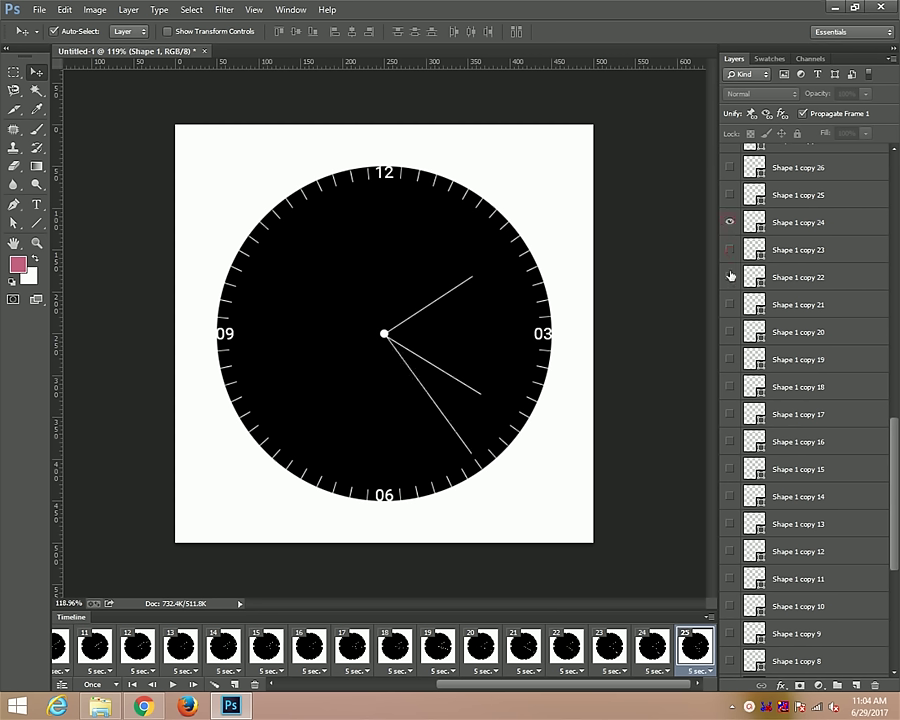
Add frames 26–28, showing Shape 1 copy 25, 26 and 27 respectively
{"action": "scroll", "coordinate": [731, 380], "scroll_direction": "up", "scroll_amount": 3}
{"action": "scroll", "coordinate": [769, 441], "scroll_direction": "up", "scroll_amount": 2}
{"action": "left_click", "coordinate": [233, 684]}
{"action": "scroll", "coordinate": [727, 436], "scroll_direction": "up", "scroll_amount": 1}
{"action": "left_click", "coordinate": [729, 496]}
{"action": "left_click", "coordinate": [729, 469]}
{"action": "left_click", "coordinate": [233, 684]}
{"action": "left_click", "coordinate": [729, 469]}
{"action": "left_click", "coordinate": [729, 441]}
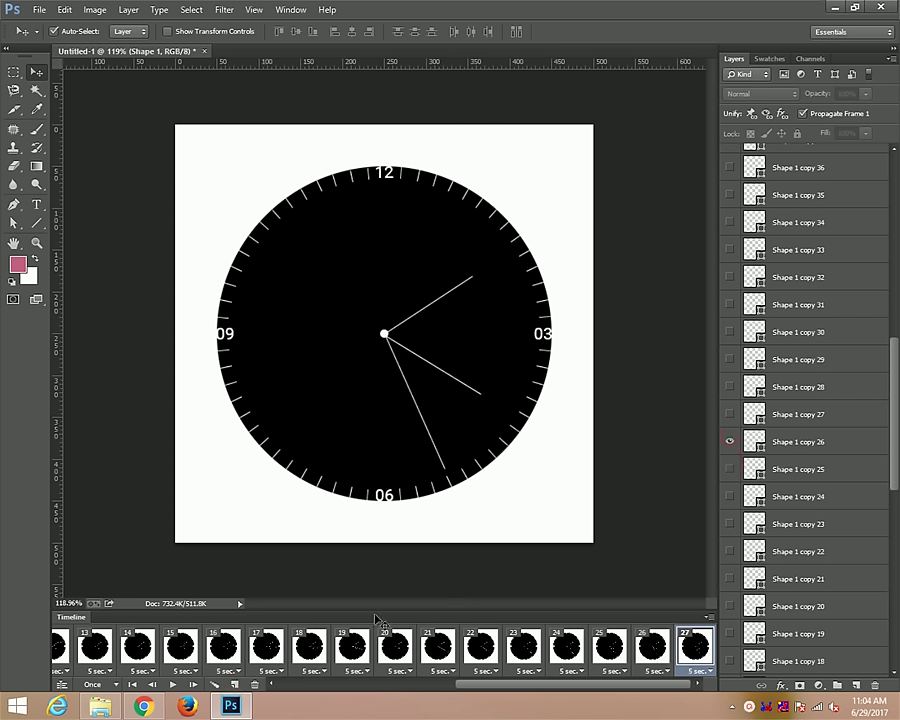
{"action": "left_click", "coordinate": [231, 685]}
{"action": "left_click", "coordinate": [729, 441]}
{"action": "left_click", "coordinate": [729, 414]}
Add frames 29–31 with Shape 1 copies 28–30, ending with the hand pointing at 06
{"action": "left_click", "coordinate": [233, 684]}
{"action": "left_click", "coordinate": [729, 414]}
{"action": "left_click", "coordinate": [729, 386]}
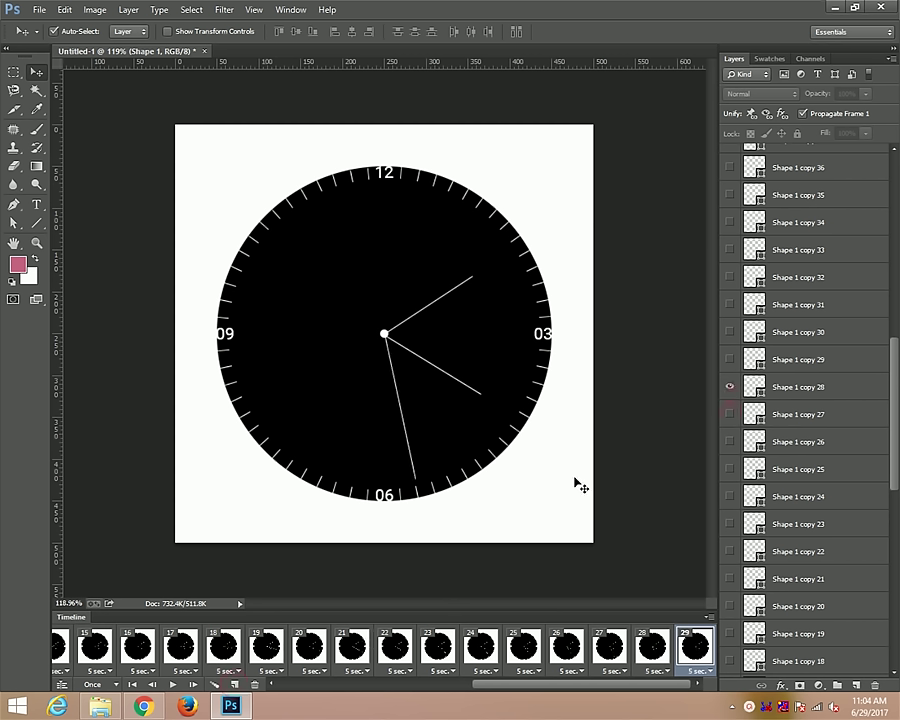
{"action": "left_click", "coordinate": [231, 684]}
{"action": "left_click", "coordinate": [729, 386]}
{"action": "left_click", "coordinate": [729, 359]}
{"action": "left_click", "coordinate": [236, 684]}
{"action": "left_click", "coordinate": [729, 359]}
{"action": "left_click", "coordinate": [729, 332]}
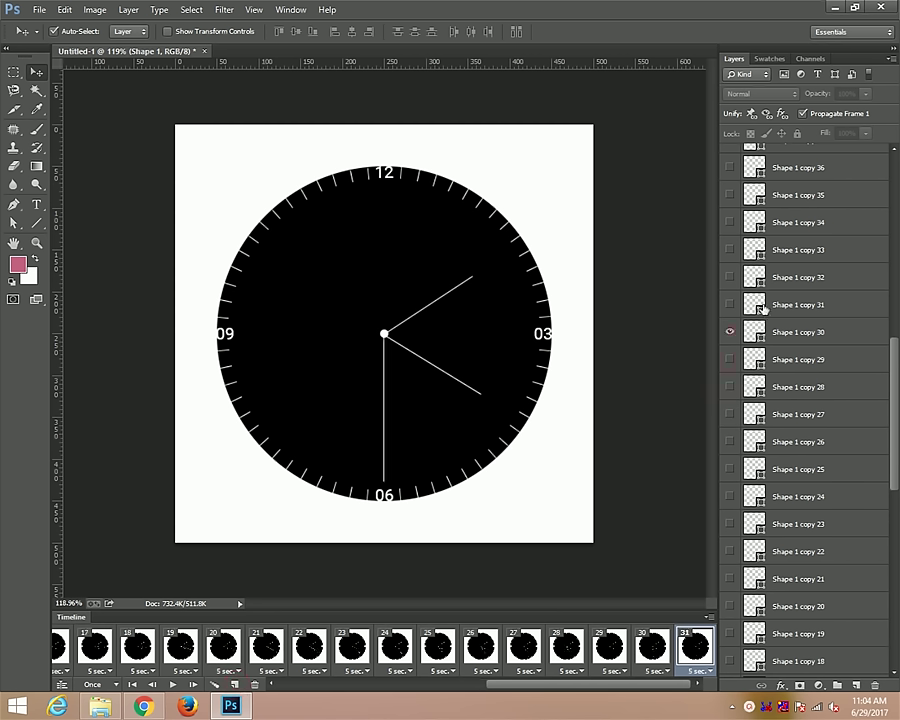
Add frames 32 and 33, showing Shape 1 copy 31 and copy 32
{"action": "left_click", "coordinate": [233, 684]}
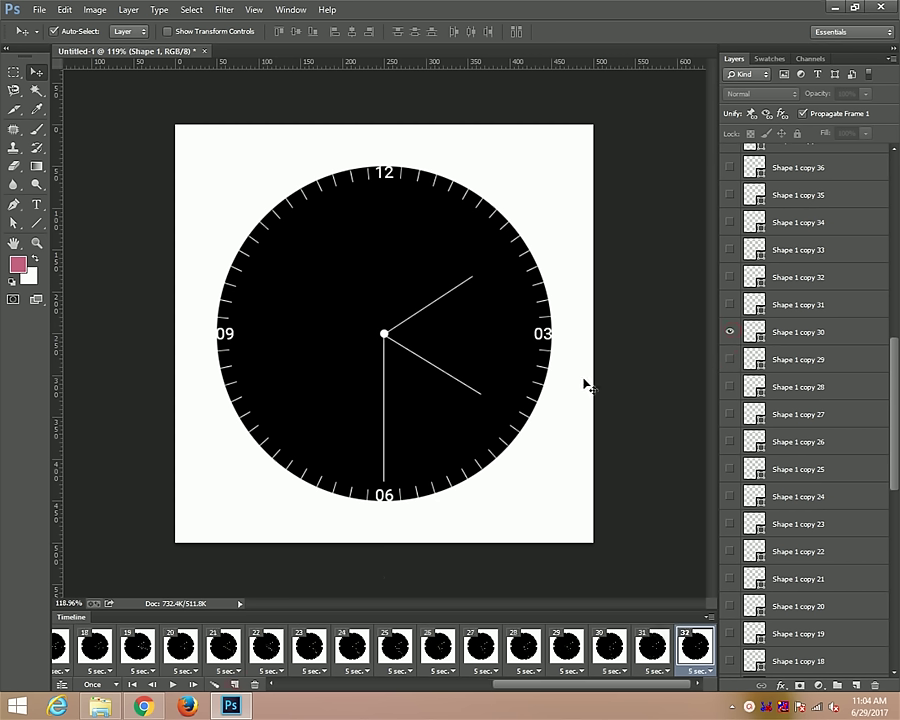
{"action": "left_click", "coordinate": [729, 332]}
{"action": "left_click", "coordinate": [729, 304]}
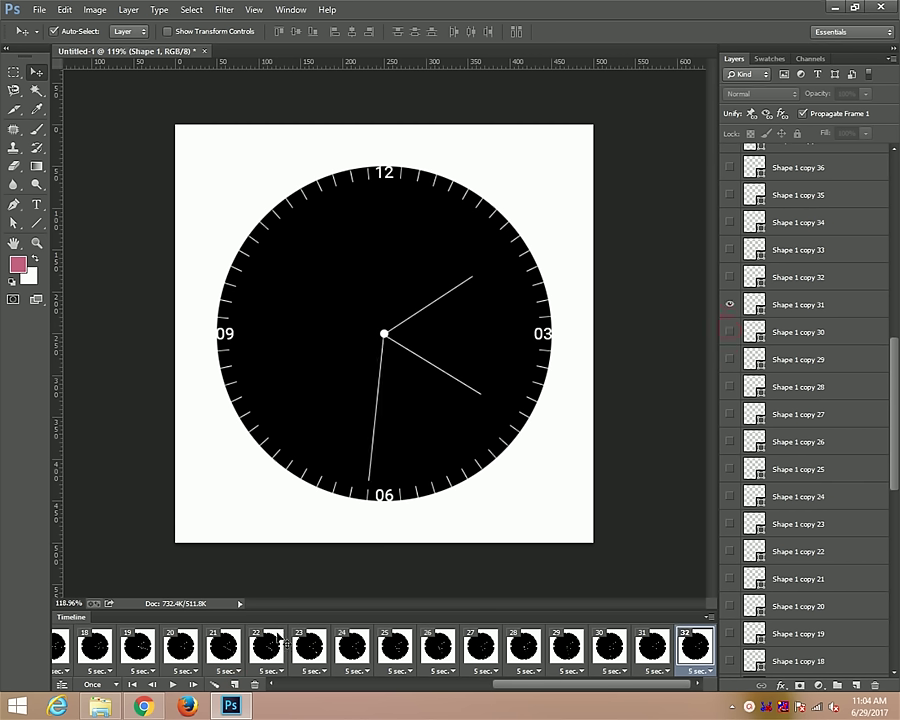
{"action": "left_click", "coordinate": [235, 685]}
{"action": "left_click", "coordinate": [729, 304]}
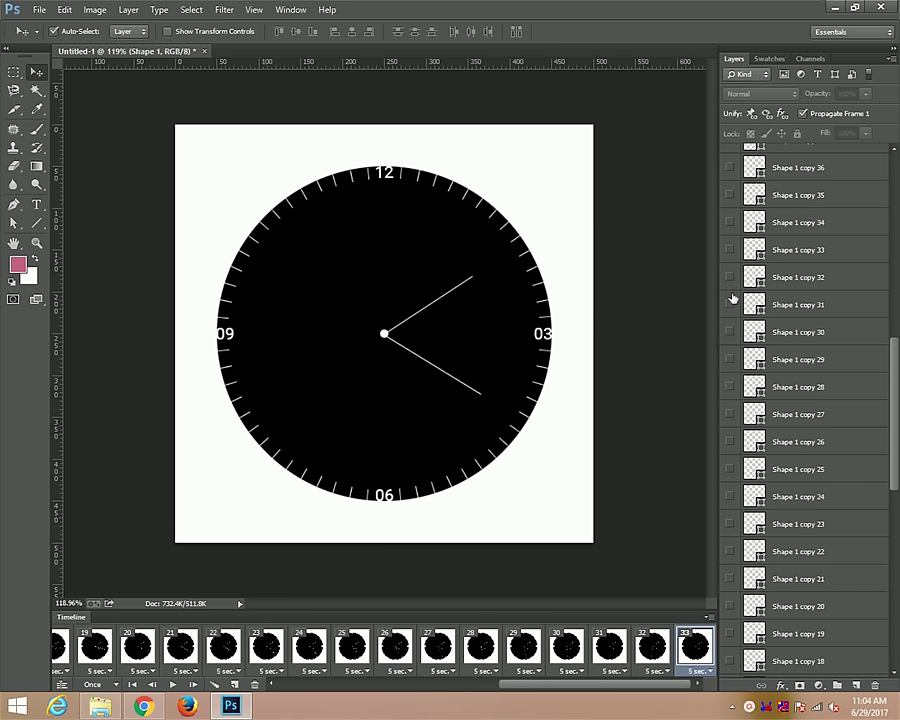
{"action": "left_click", "coordinate": [729, 277]}
{"action": "scroll", "coordinate": [792, 492], "scroll_direction": "up", "scroll_amount": 3}
{"action": "scroll", "coordinate": [798, 568], "scroll_direction": "up", "scroll_amount": 2}
{"action": "scroll", "coordinate": [798, 594], "scroll_direction": "up", "scroll_amount": 2}
{"action": "scroll", "coordinate": [797, 598], "scroll_direction": "up", "scroll_amount": 1}
Add frames 34–37, showing Shape 1 copy 33 through copy 36 in turn
{"action": "left_click", "coordinate": [235, 685]}
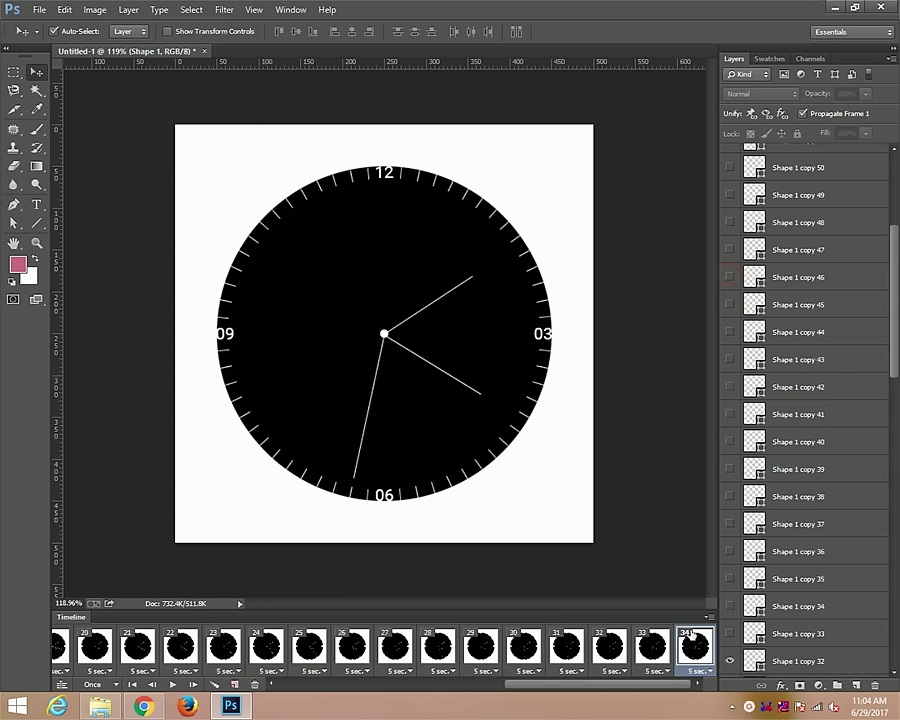
{"action": "left_click", "coordinate": [729, 661]}
{"action": "left_click", "coordinate": [729, 633]}
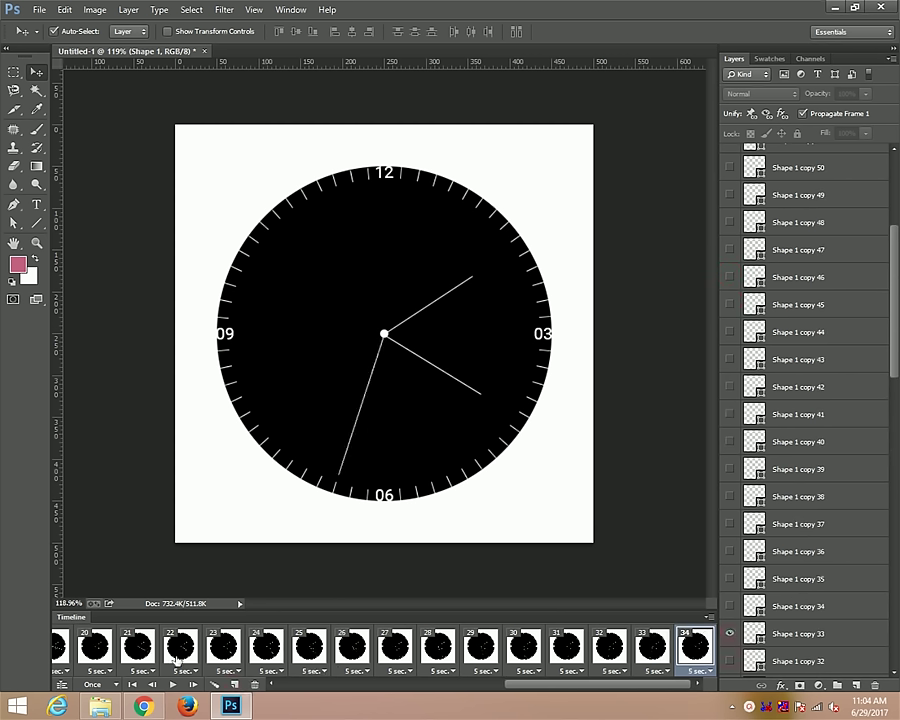
{"action": "left_click", "coordinate": [235, 685]}
{"action": "left_click", "coordinate": [729, 633]}
{"action": "left_click", "coordinate": [729, 606]}
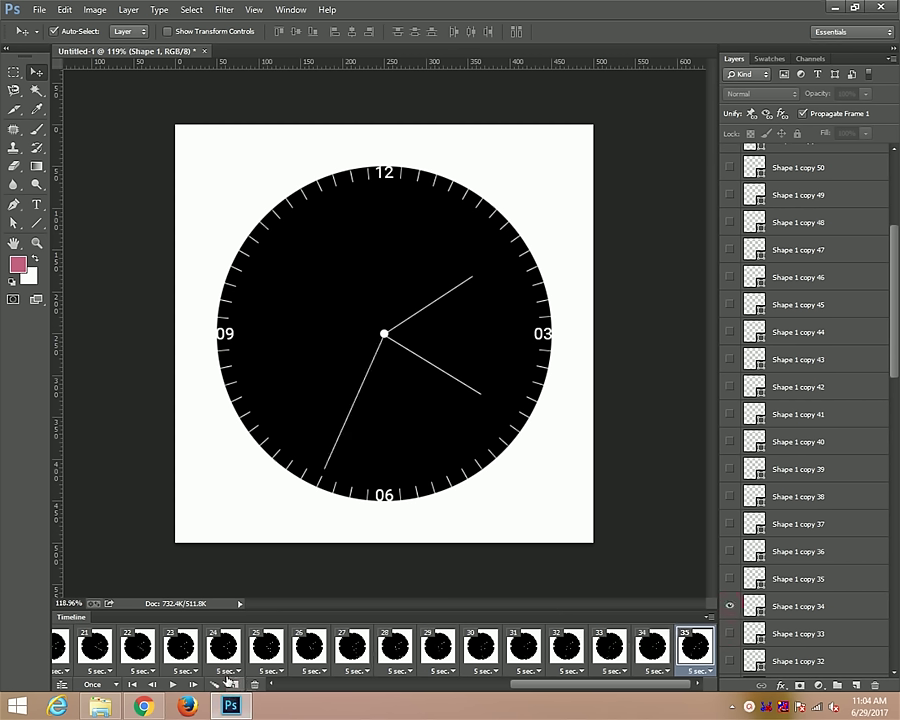
{"action": "left_click", "coordinate": [232, 685]}
{"action": "left_click", "coordinate": [729, 606]}
{"action": "left_click", "coordinate": [729, 579]}
{"action": "left_click", "coordinate": [232, 685]}
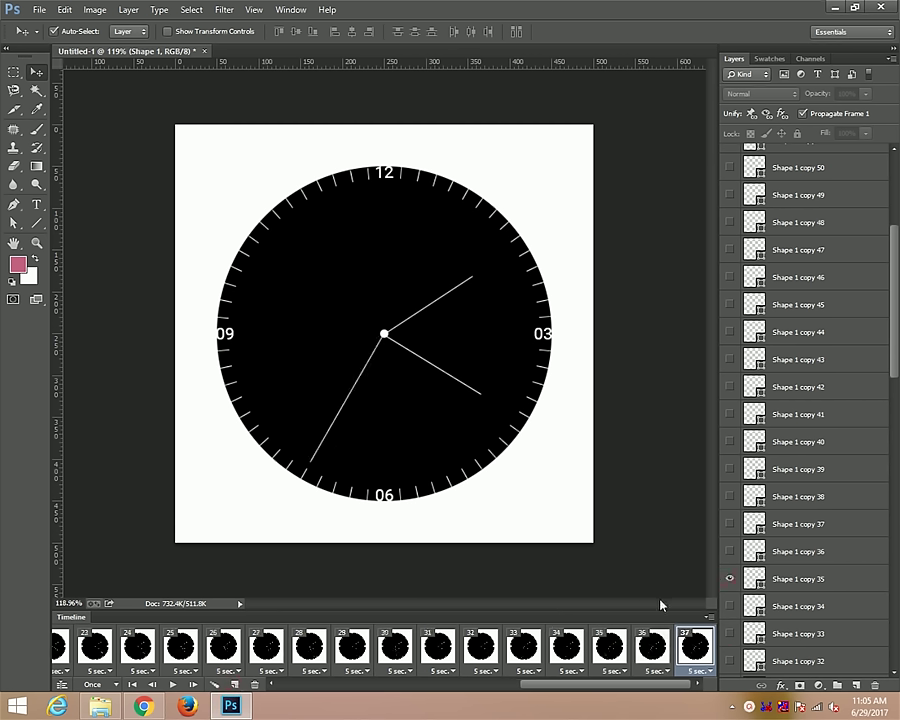
{"action": "left_click", "coordinate": [729, 579]}
{"action": "left_click", "coordinate": [729, 551]}
Add frames 38–41, showing Shape 1 copy 37 through copy 40 in turn
{"action": "left_click", "coordinate": [232, 685]}
{"action": "left_click", "coordinate": [729, 551]}
{"action": "left_click", "coordinate": [729, 524]}
{"action": "left_click", "coordinate": [232, 685]}
{"action": "left_click", "coordinate": [729, 524]}
{"action": "left_click", "coordinate": [729, 496]}
{"action": "left_click", "coordinate": [232, 685]}
{"action": "left_click", "coordinate": [729, 496]}
{"action": "left_click", "coordinate": [729, 469]}
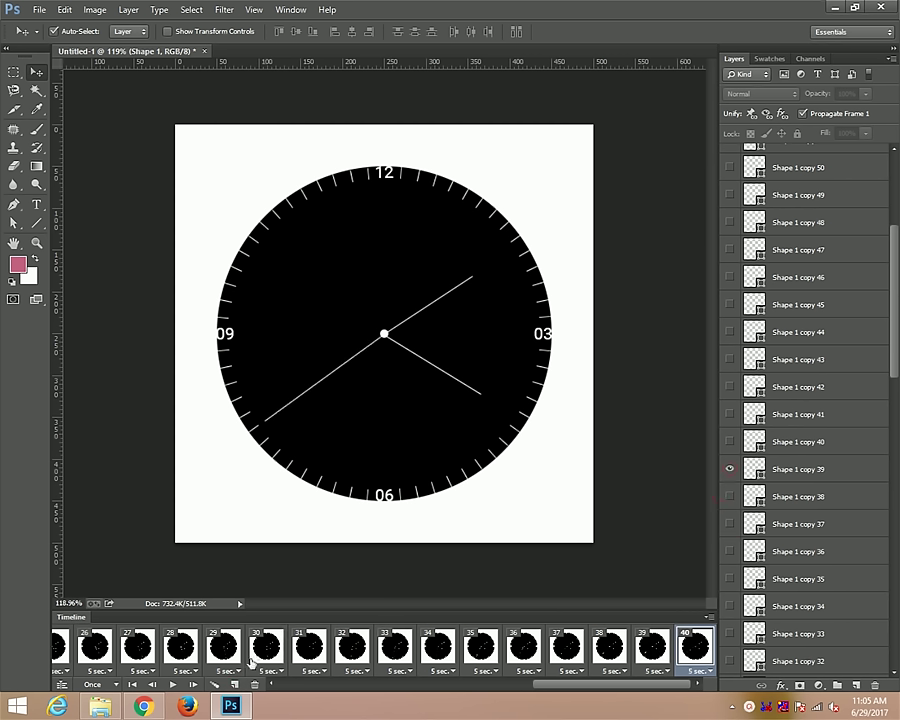
{"action": "left_click", "coordinate": [232, 685]}
{"action": "left_click", "coordinate": [729, 469]}
{"action": "left_click", "coordinate": [729, 441]}
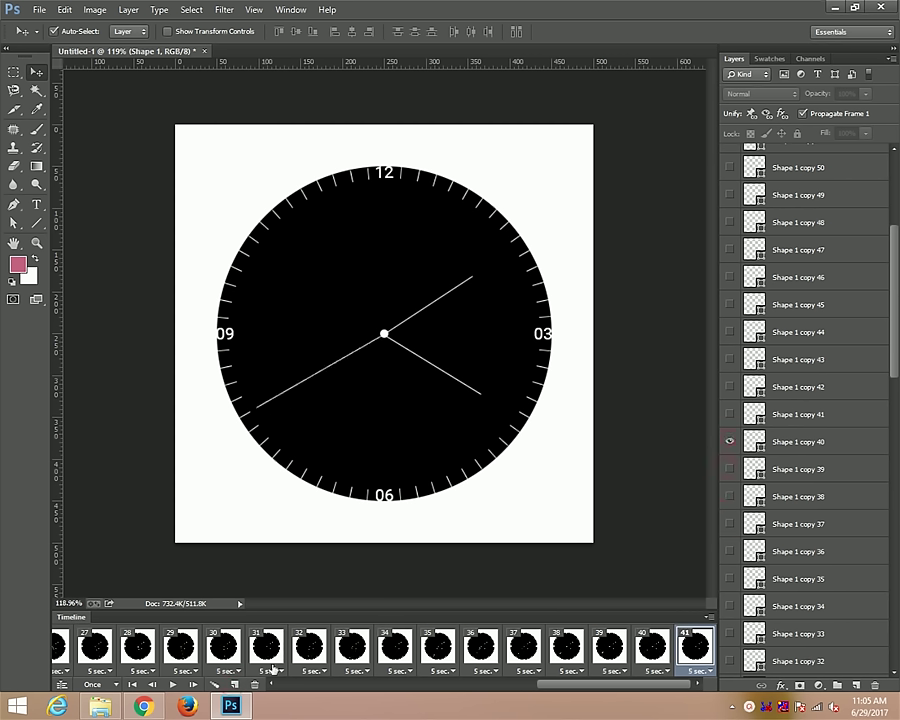
Add frames 42–44, showing Shape 1 copy 41, 42 and 43
{"action": "left_click", "coordinate": [233, 685]}
{"action": "left_click", "coordinate": [729, 441]}
{"action": "left_click", "coordinate": [729, 414]}
{"action": "left_click", "coordinate": [233, 684]}
{"action": "left_click", "coordinate": [729, 414]}
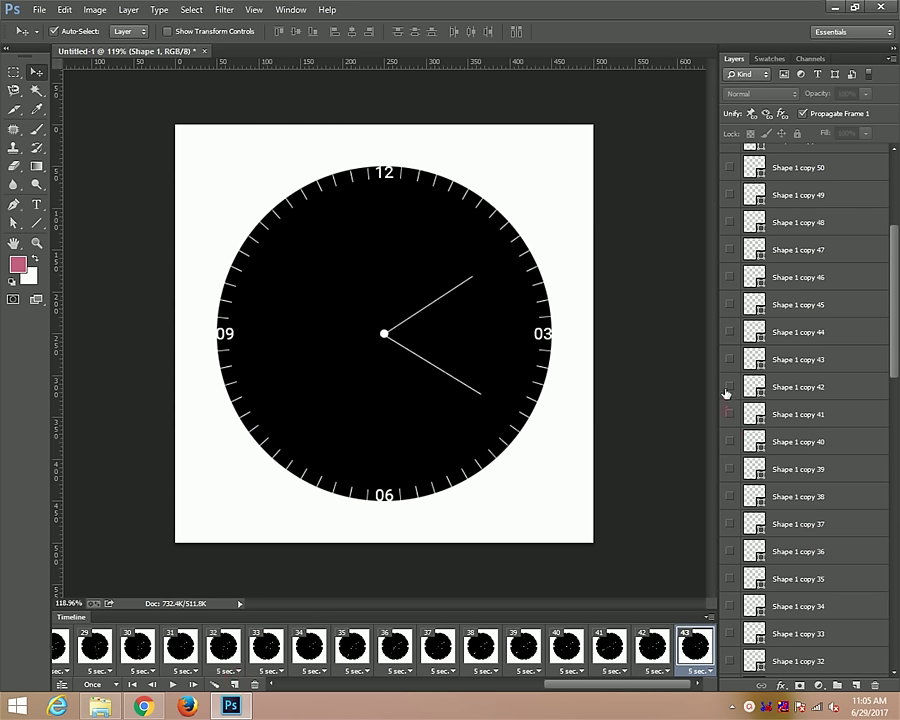
{"action": "left_click", "coordinate": [729, 387]}
{"action": "left_click", "coordinate": [235, 684]}
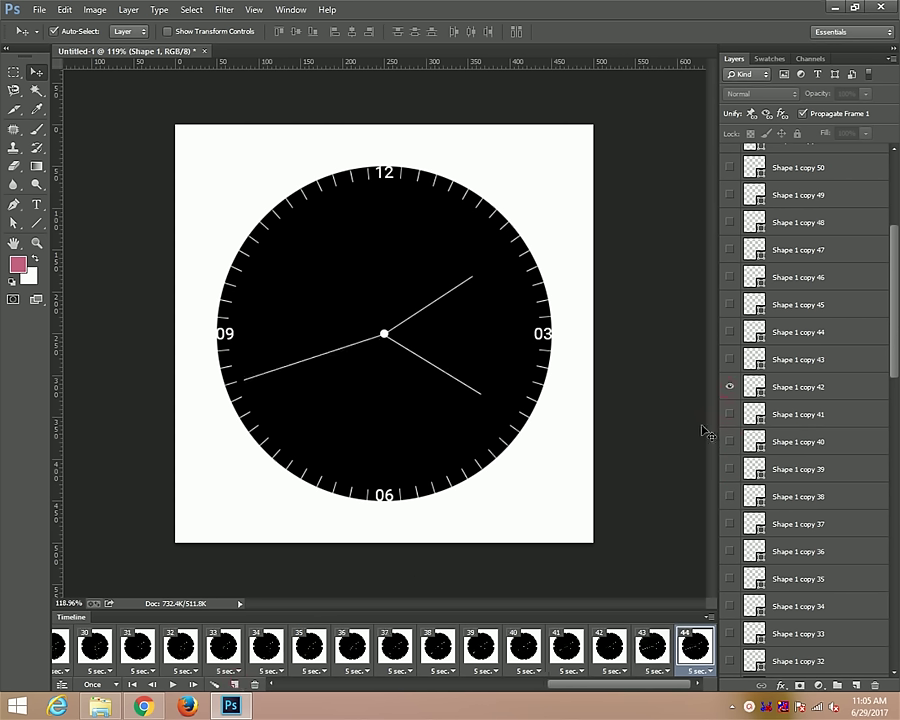
{"action": "left_click", "coordinate": [729, 387]}
{"action": "left_click", "coordinate": [729, 359]}
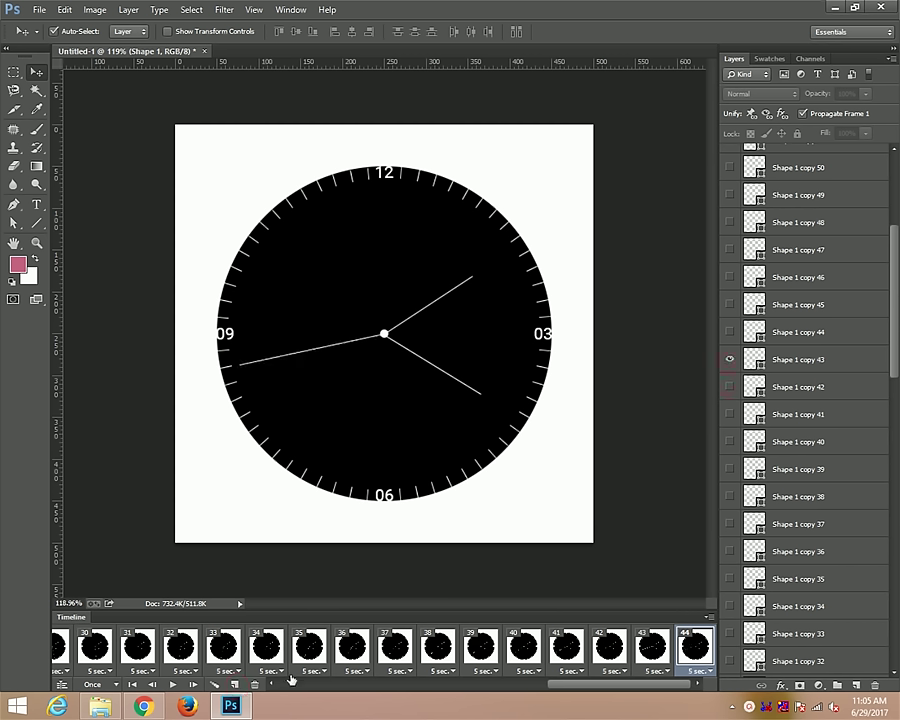
Add frames 45 and 46 with copies 44 and 45, the hand reaching 09
{"action": "left_click", "coordinate": [240, 684]}
{"action": "left_click", "coordinate": [729, 359]}
{"action": "left_click", "coordinate": [729, 331]}
{"action": "left_click", "coordinate": [234, 686]}
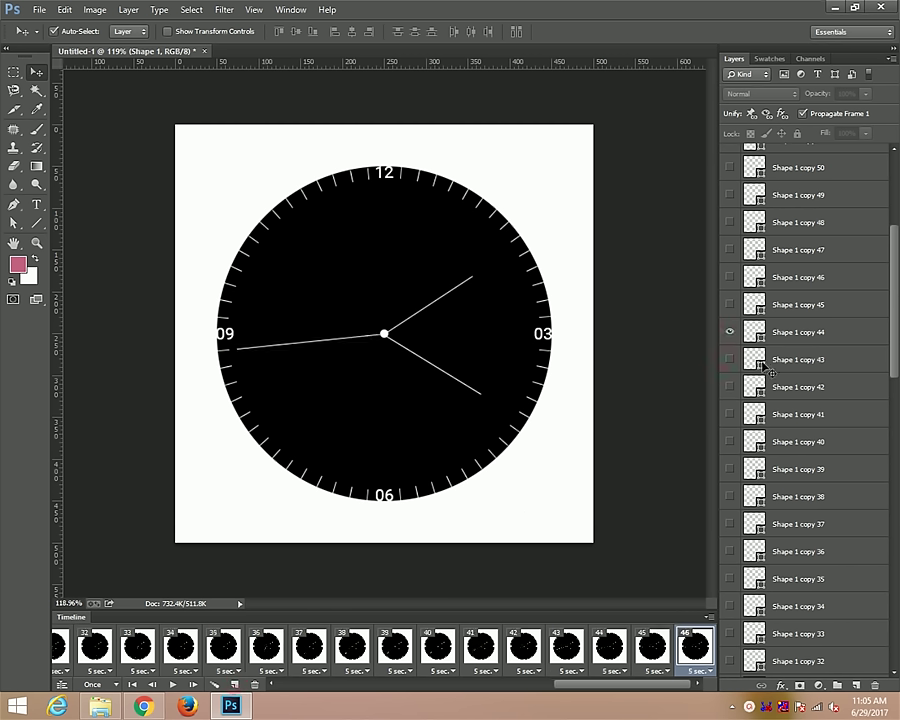
{"action": "left_click", "coordinate": [729, 331]}
{"action": "left_click", "coordinate": [729, 304]}
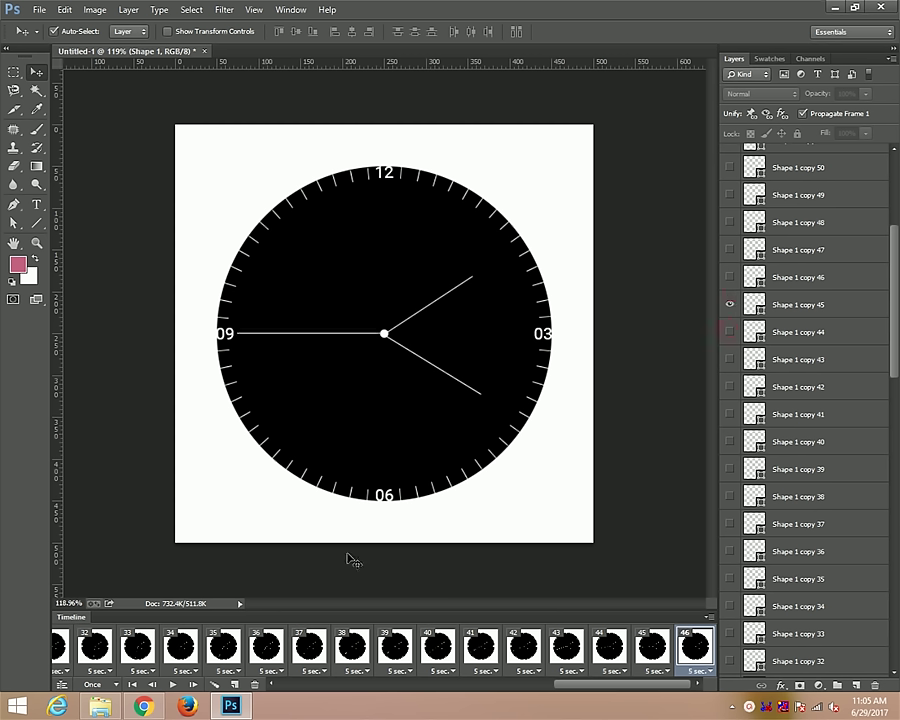
Add frames 47–50, showing Shape 1 copy 46 through copy 49 in turn
{"action": "left_click", "coordinate": [234, 685]}
{"action": "left_click", "coordinate": [729, 304]}
{"action": "left_click", "coordinate": [729, 277]}
{"action": "left_click", "coordinate": [234, 685]}
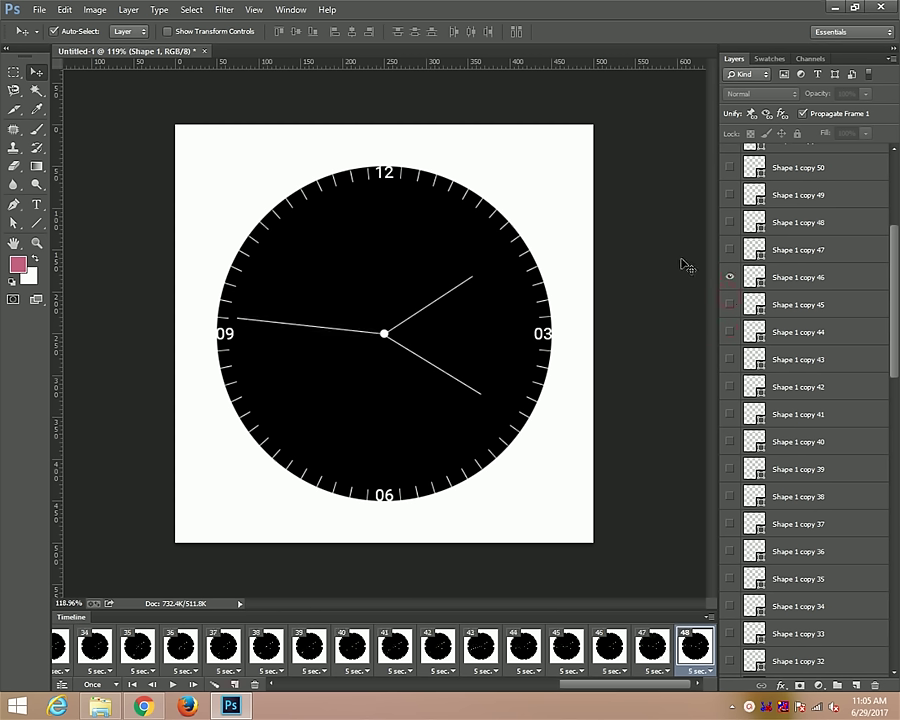
{"action": "left_click", "coordinate": [729, 277]}
{"action": "left_click", "coordinate": [729, 250]}
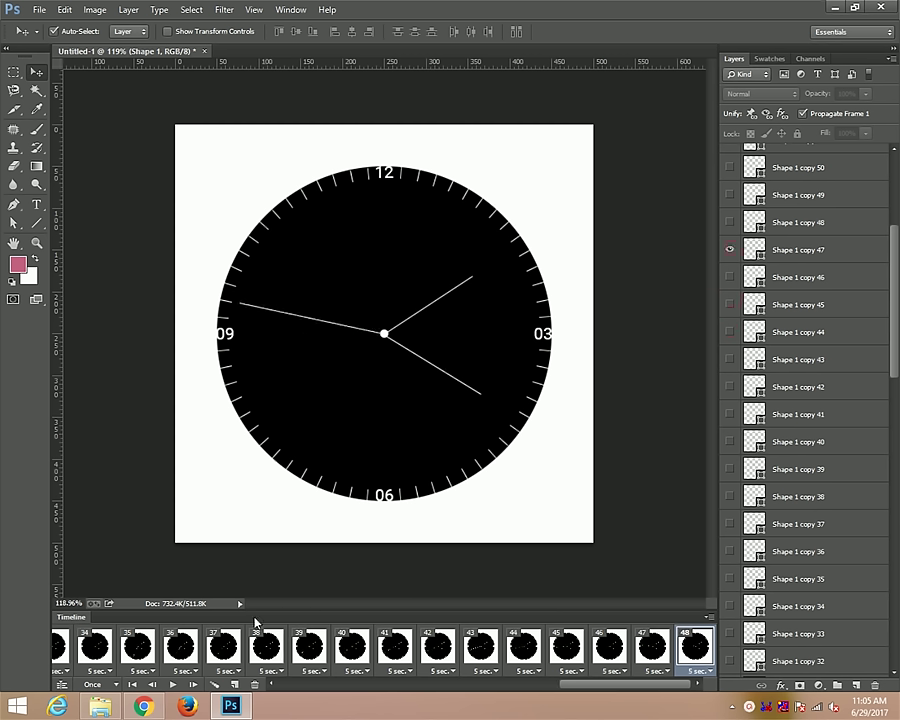
{"action": "left_click", "coordinate": [237, 683]}
{"action": "left_click", "coordinate": [729, 250]}
{"action": "left_click", "coordinate": [729, 222]}
{"action": "left_click", "coordinate": [234, 685]}
{"action": "left_click", "coordinate": [729, 222]}
{"action": "left_click", "coordinate": [729, 195]}
Add frames 51–53, showing Shape 1 copy 50, 51 and 52
{"action": "scroll", "coordinate": [827, 415], "scroll_direction": "up", "scroll_amount": 3}
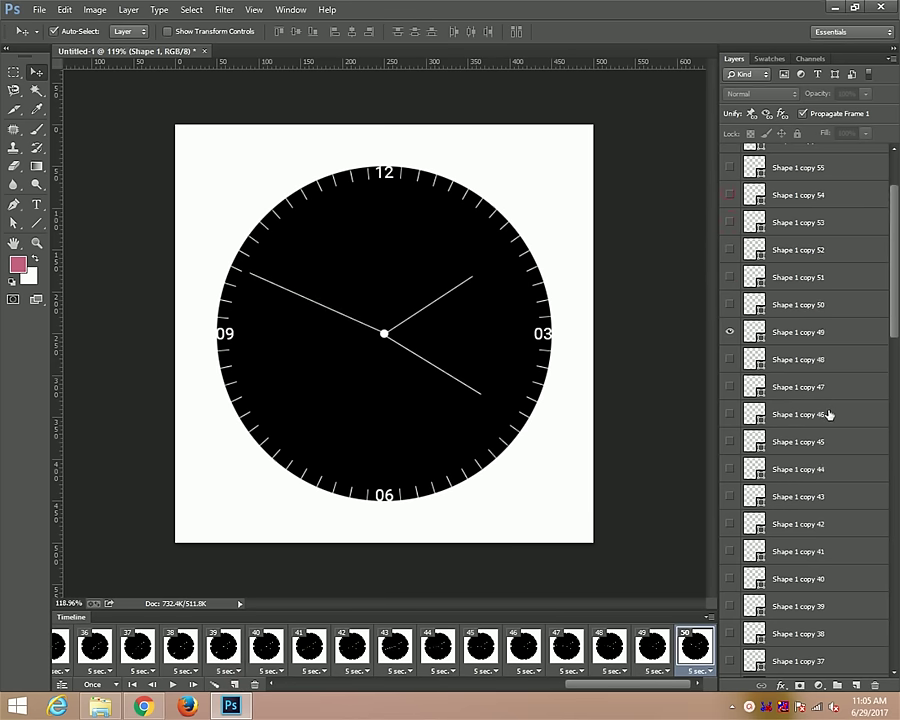
{"action": "scroll", "coordinate": [820, 505], "scroll_direction": "up", "scroll_amount": 3}
{"action": "left_click", "coordinate": [236, 685]}
{"action": "left_click", "coordinate": [729, 431]}
{"action": "left_click", "coordinate": [729, 404]}
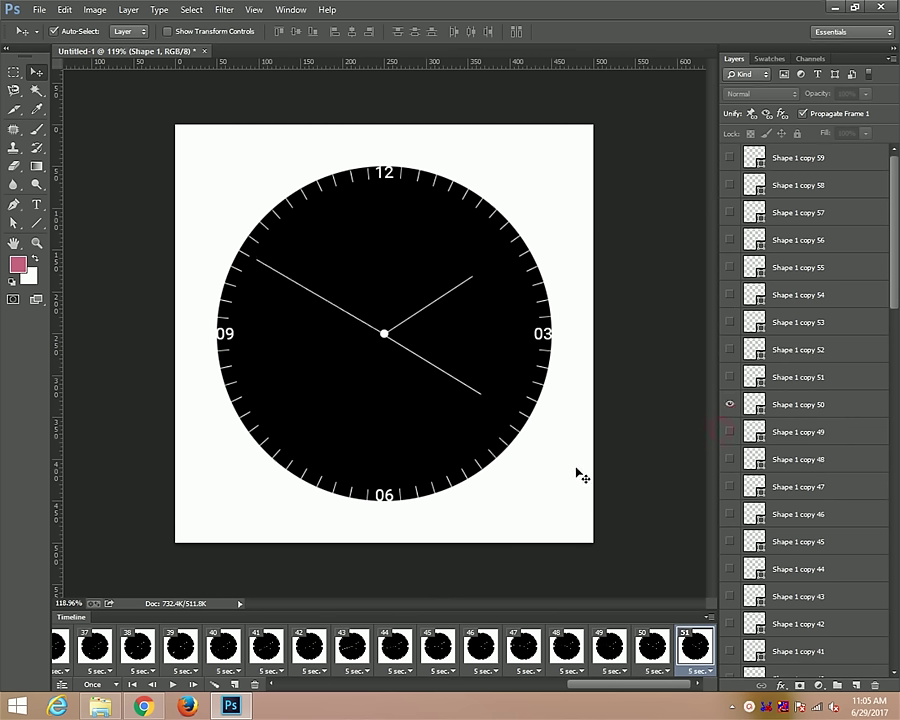
{"action": "left_click", "coordinate": [235, 685]}
{"action": "left_click", "coordinate": [729, 404]}
{"action": "left_click", "coordinate": [729, 377]}
{"action": "left_click", "coordinate": [235, 685]}
{"action": "left_click", "coordinate": [729, 377]}
{"action": "left_click", "coordinate": [729, 349]}
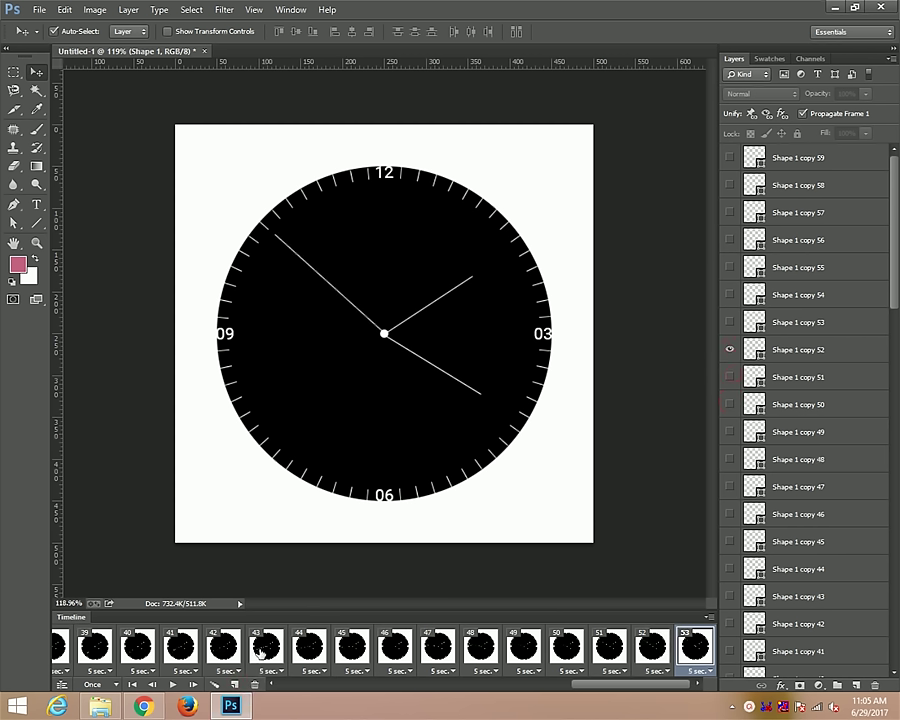
Add frames 54–57, showing Shape 1 copy 53 through copy 56 in turn
{"action": "left_click", "coordinate": [235, 685]}
{"action": "left_click", "coordinate": [729, 349]}
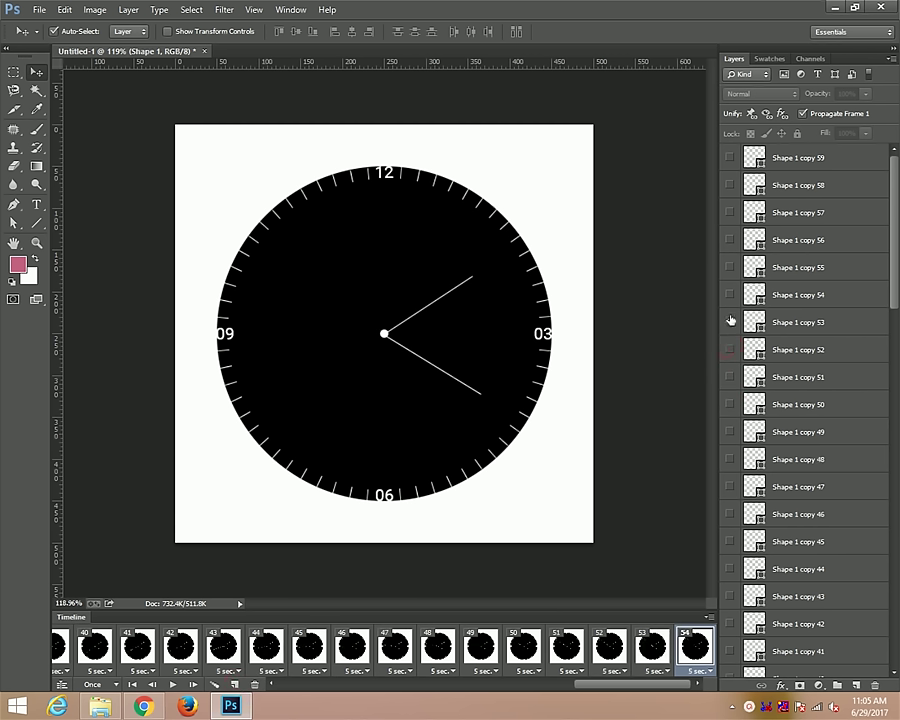
{"action": "left_click", "coordinate": [729, 322]}
{"action": "left_click", "coordinate": [235, 685]}
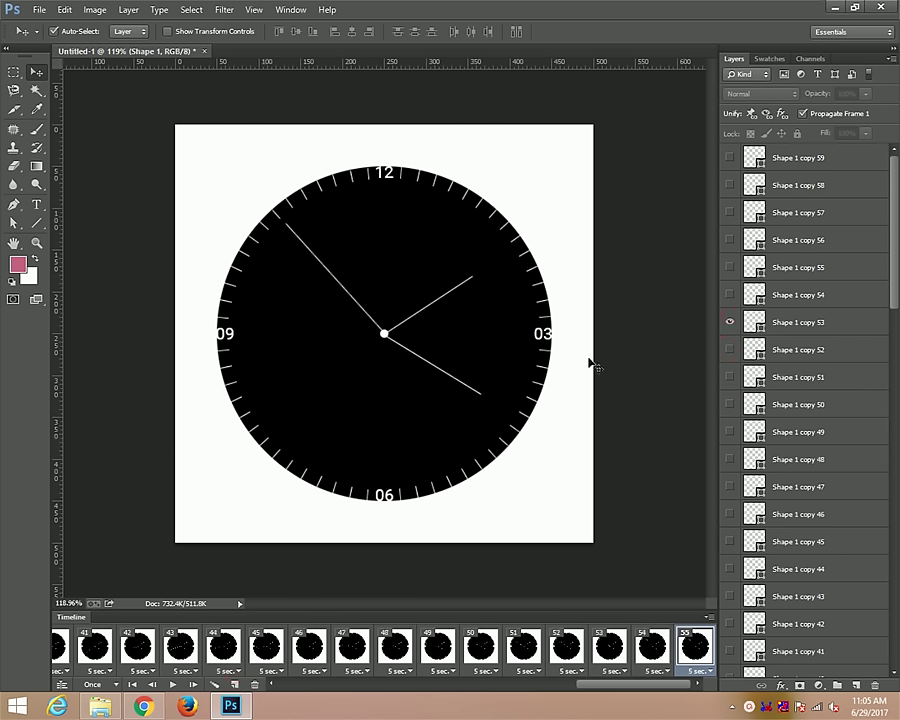
{"action": "left_click", "coordinate": [729, 322]}
{"action": "left_click", "coordinate": [729, 294]}
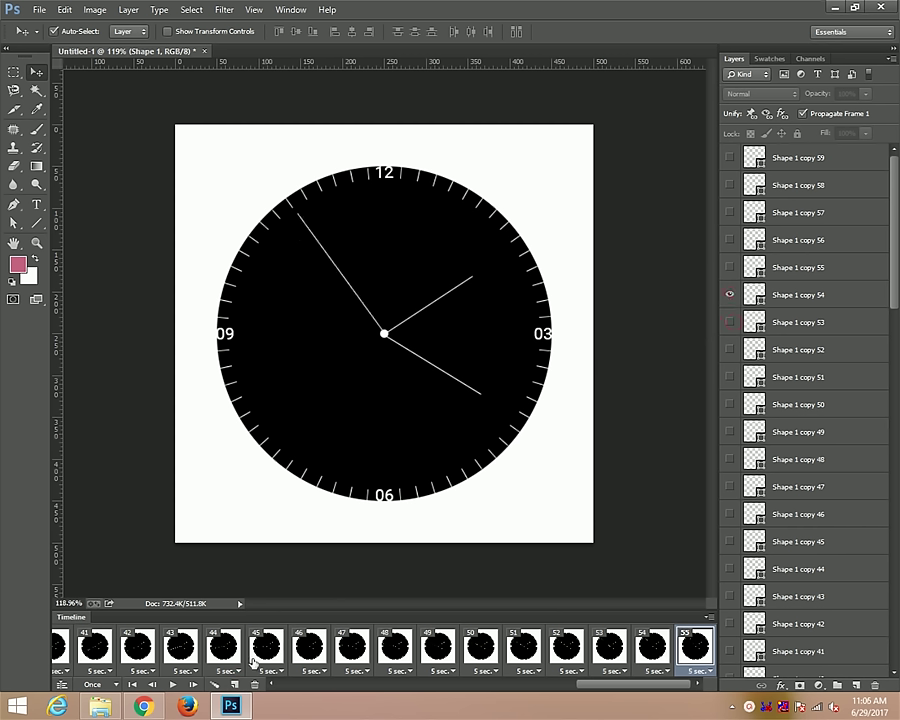
{"action": "left_click", "coordinate": [237, 684]}
{"action": "left_click", "coordinate": [729, 294]}
{"action": "left_click", "coordinate": [729, 267]}
{"action": "left_click", "coordinate": [234, 684]}
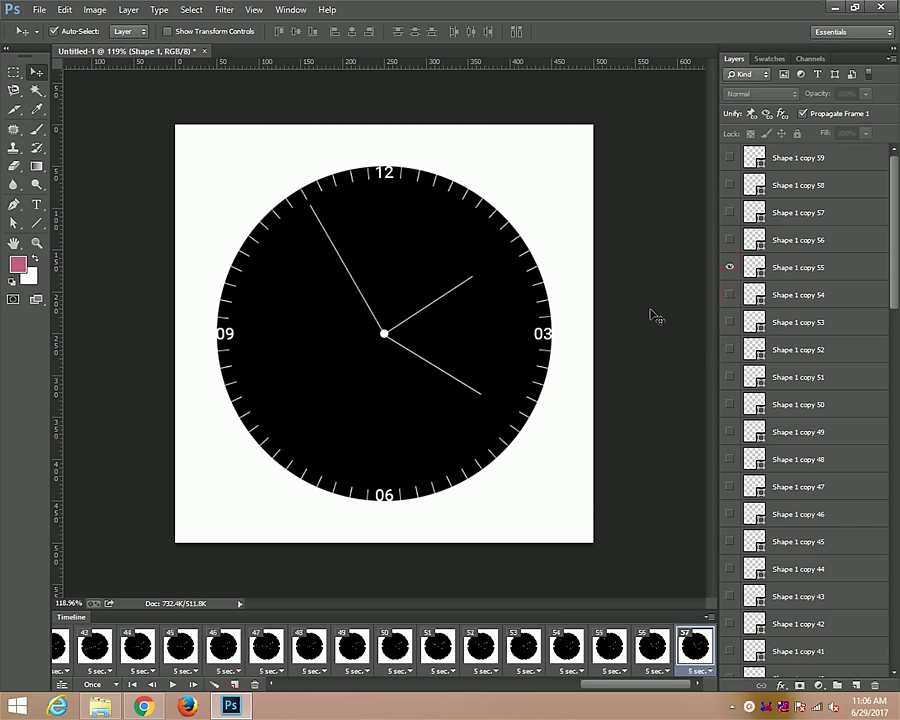
{"action": "left_click", "coordinate": [729, 267]}
{"action": "left_click", "coordinate": [729, 240]}
Add frames 58–60 with copies 57–59, leaving the hand just before 12
{"action": "left_click", "coordinate": [236, 684]}
{"action": "left_click", "coordinate": [729, 240]}
{"action": "left_click", "coordinate": [729, 212]}
{"action": "left_click", "coordinate": [234, 684]}
{"action": "left_click", "coordinate": [729, 212]}
{"action": "left_click", "coordinate": [729, 185]}
{"action": "left_click", "coordinate": [234, 684]}
{"action": "left_click", "coordinate": [729, 185]}
{"action": "left_click", "coordinate": [729, 158]}
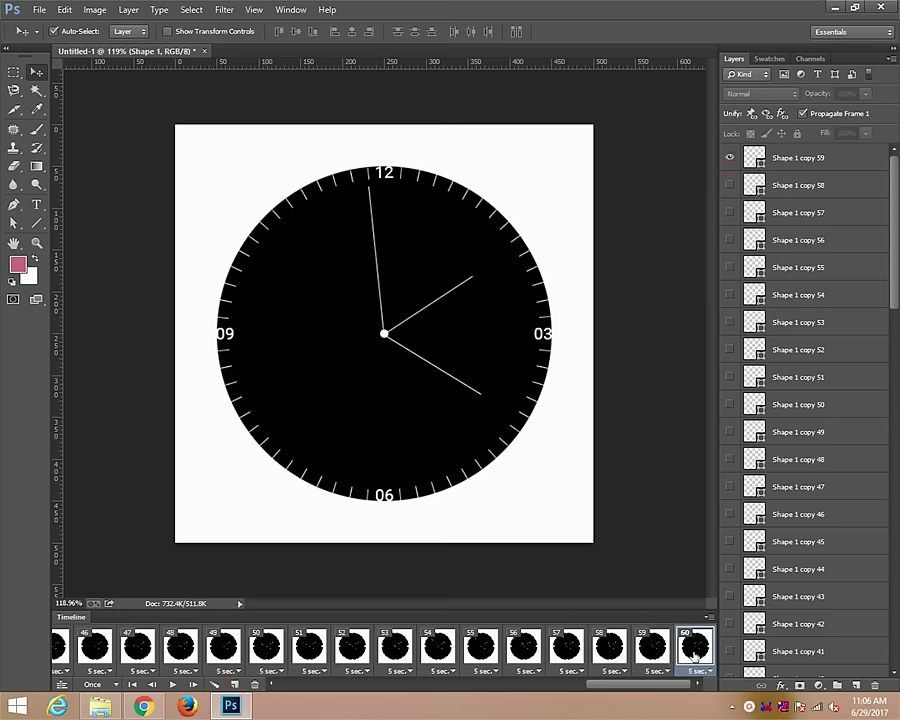
Select all the clock frames and give each a 1-second delay
{"action": "left_click_drag", "start_coordinate": [614, 692], "coordinate": [254, 681]}
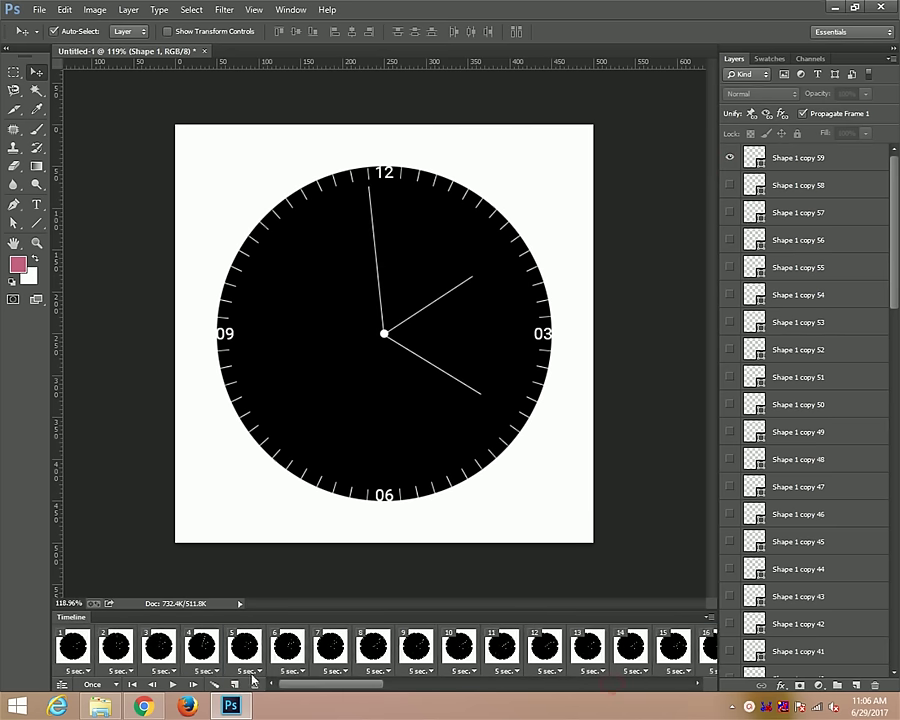
{"action": "left_click", "coordinate": [73, 652], "text": "shift"}
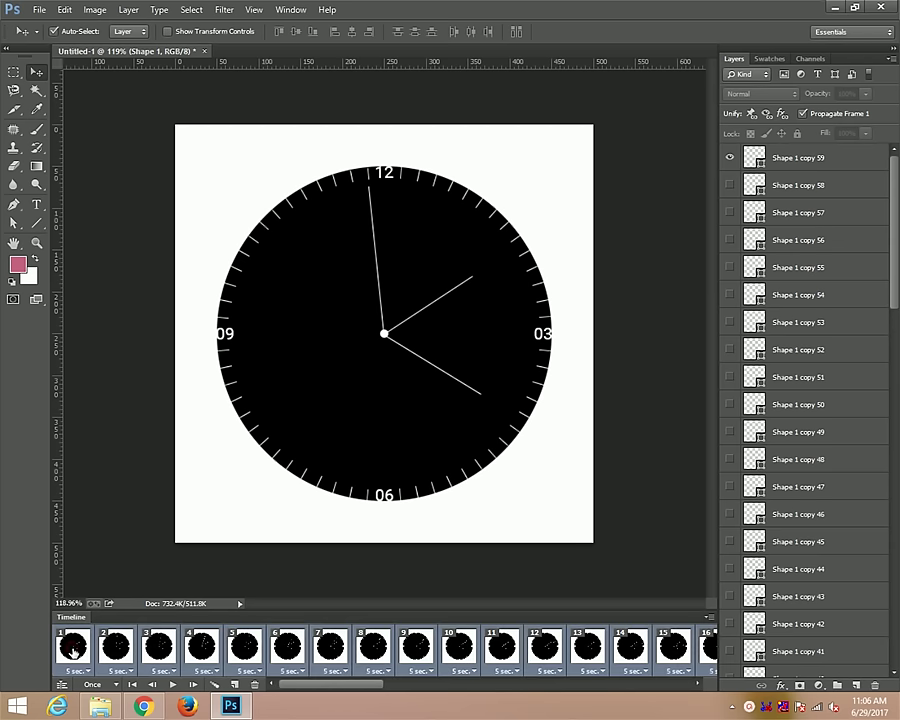
{"action": "left_click", "coordinate": [76, 670]}
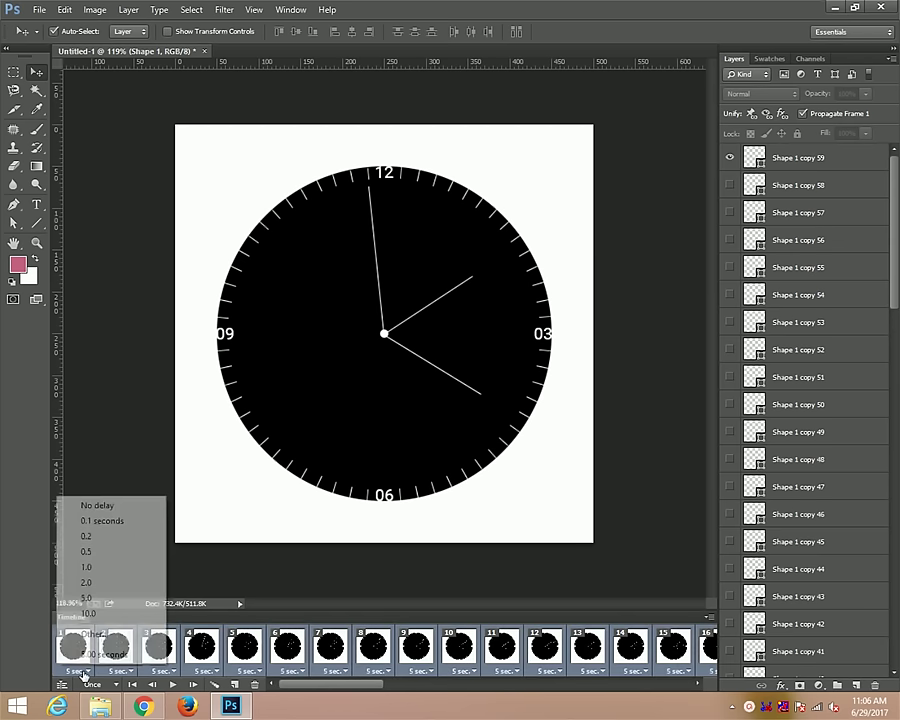
{"action": "left_click", "coordinate": [98, 568]}
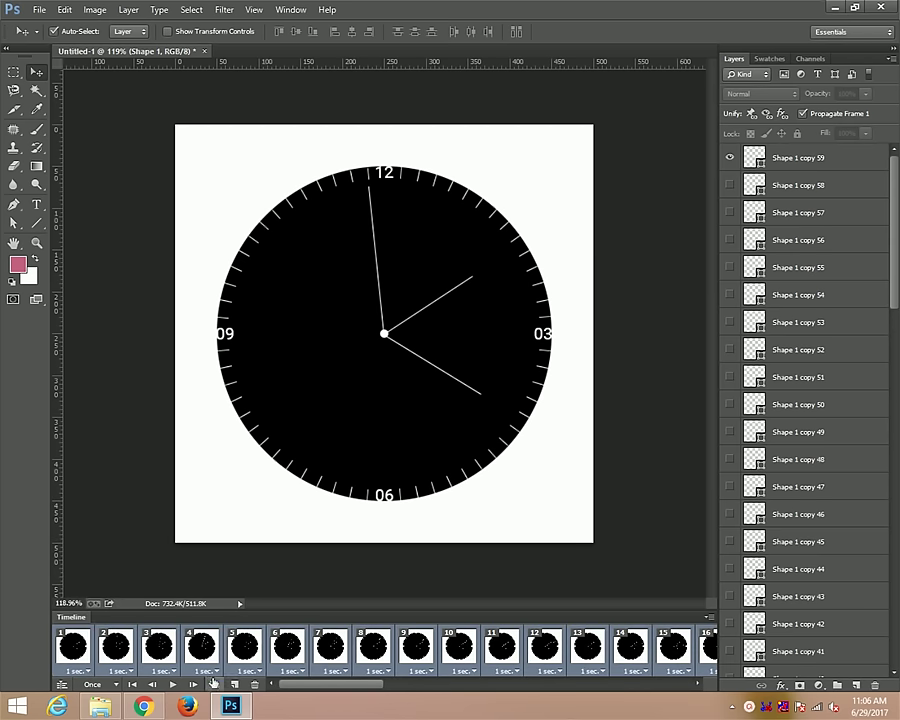
Set the animation looping to Forever and duplicate the frames to 120
{"action": "left_click", "coordinate": [118, 685]}
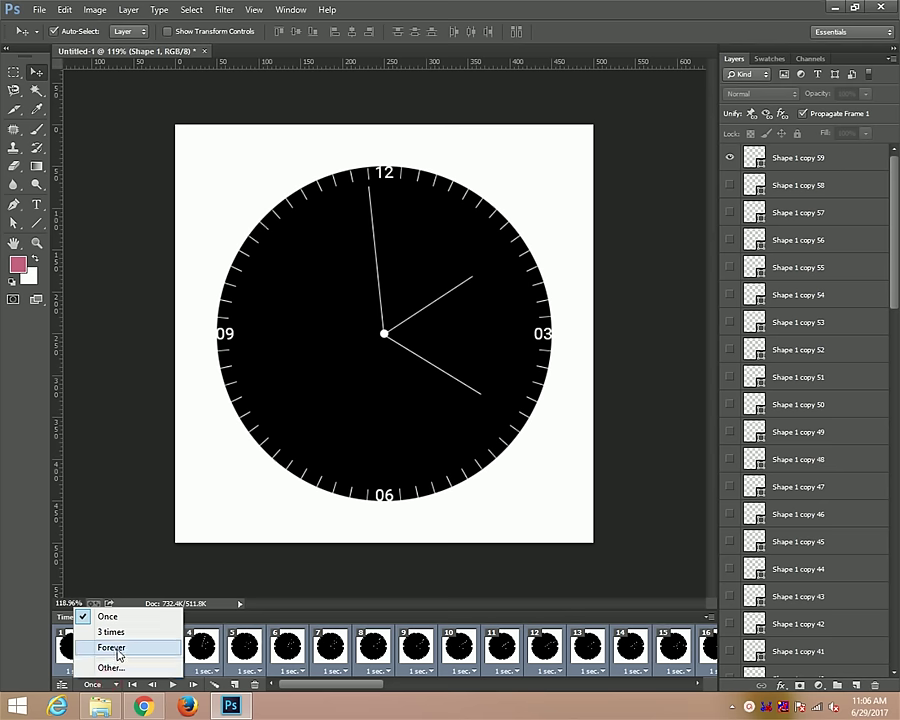
{"action": "left_click", "coordinate": [117, 648]}
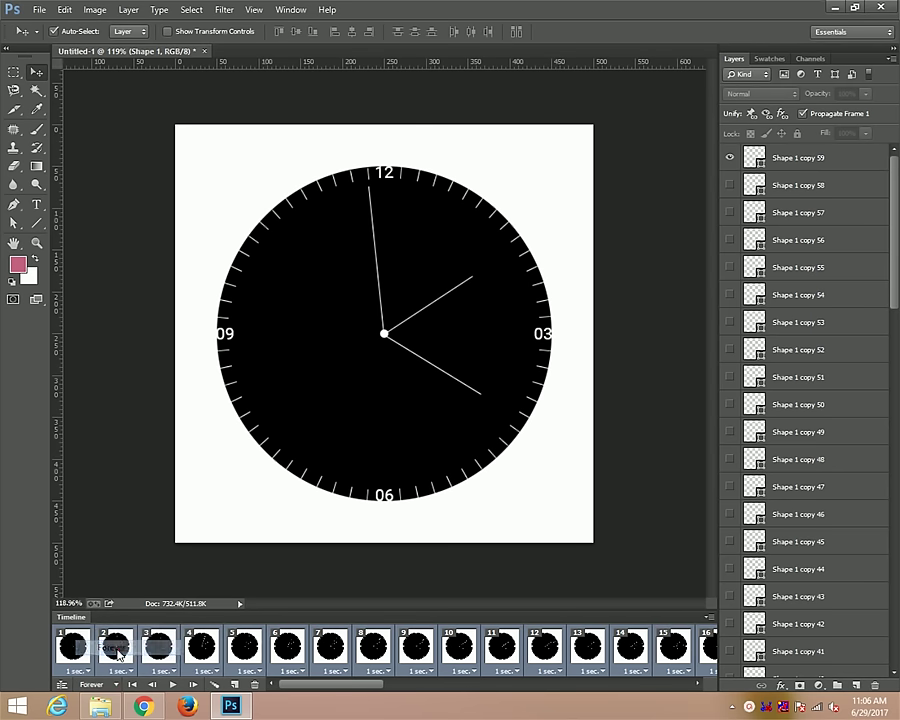
{"action": "left_click", "coordinate": [236, 685]}
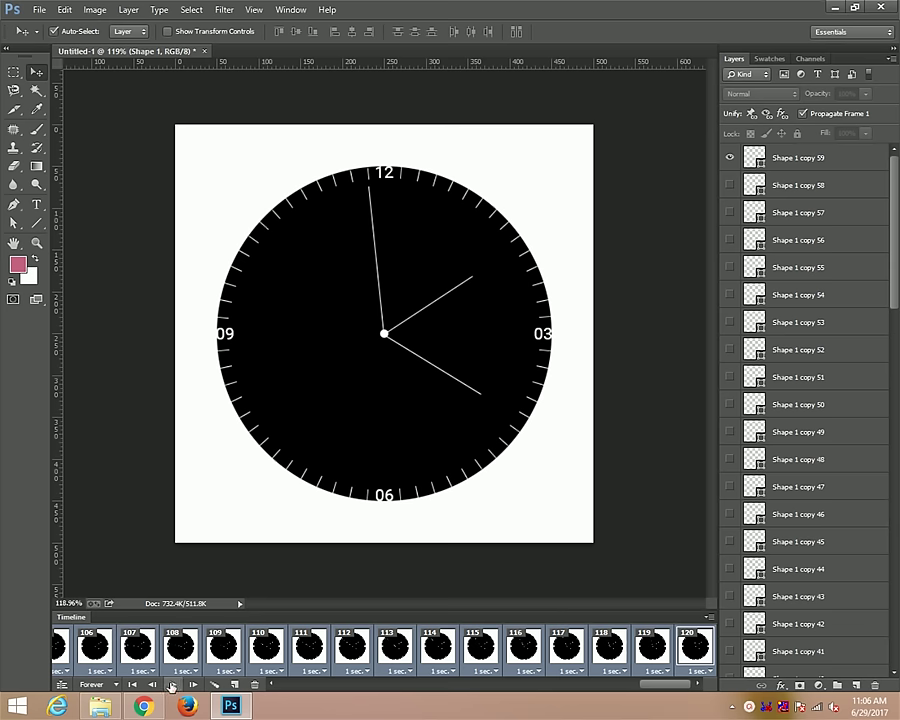
Preview the clock animation, stopping playback at frame 15 after the second hand ticks
{"action": "left_click", "coordinate": [172, 686]}
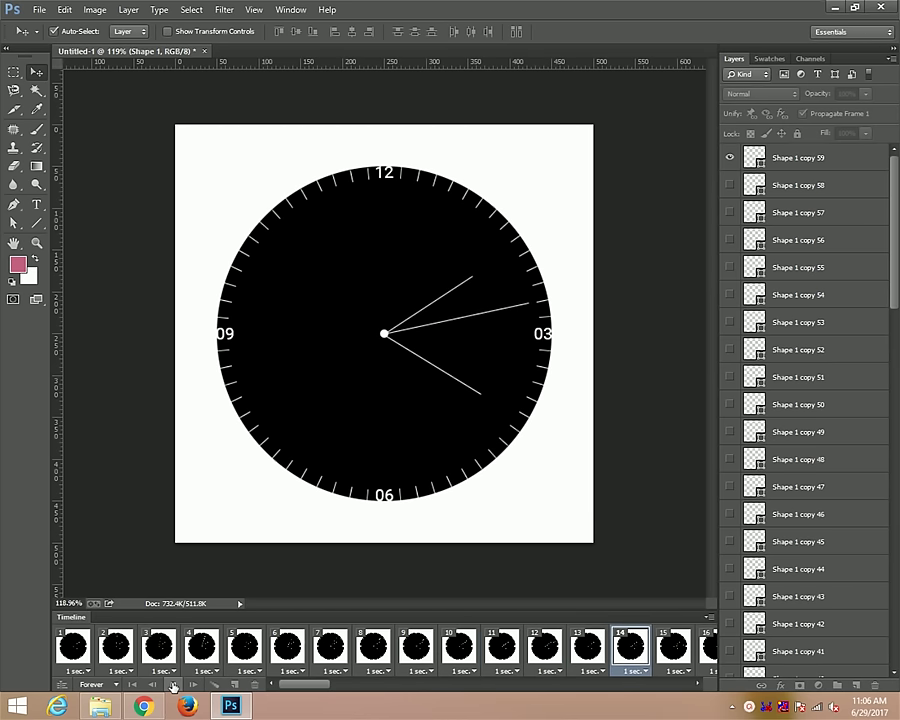
{"action": "left_click", "coordinate": [173, 686]}
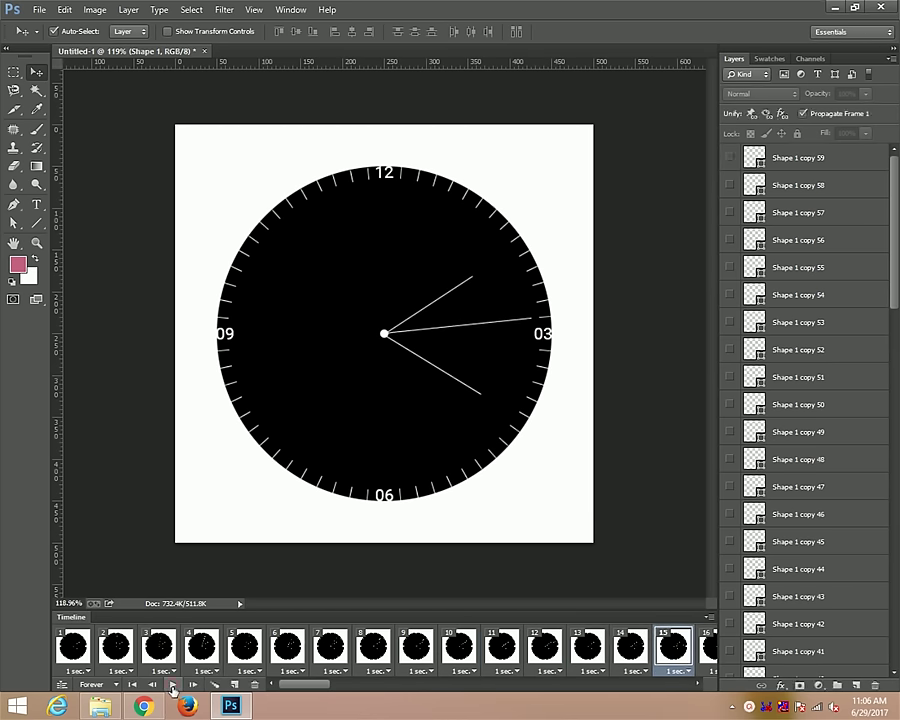
{"action": "left_click", "coordinate": [38, 9]}
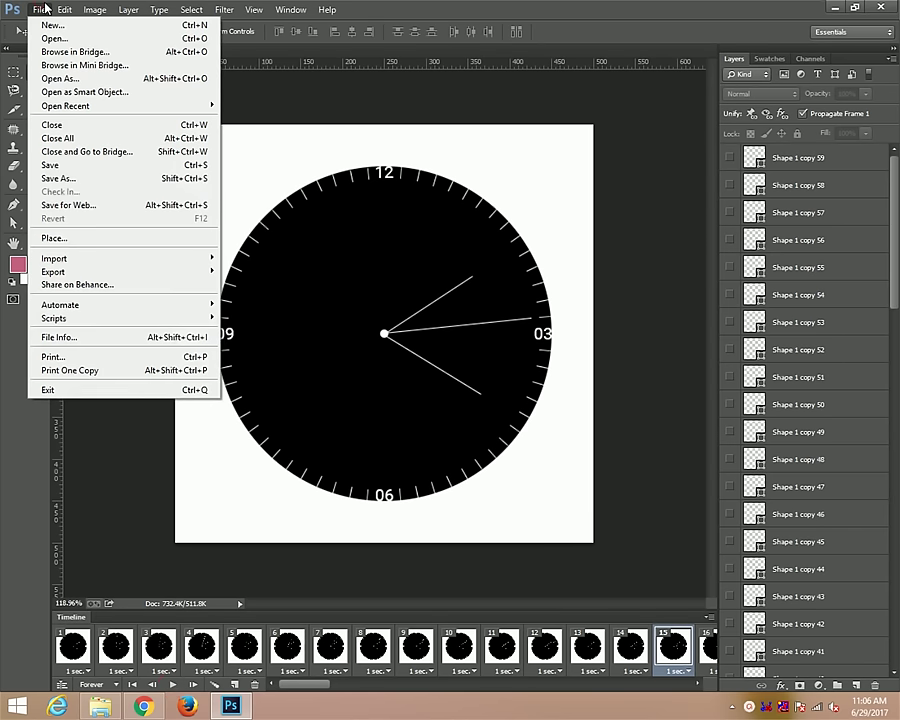
Save for Web as the GIF 'create gif watch' on the Desktop
{"action": "left_click", "coordinate": [129, 211]}
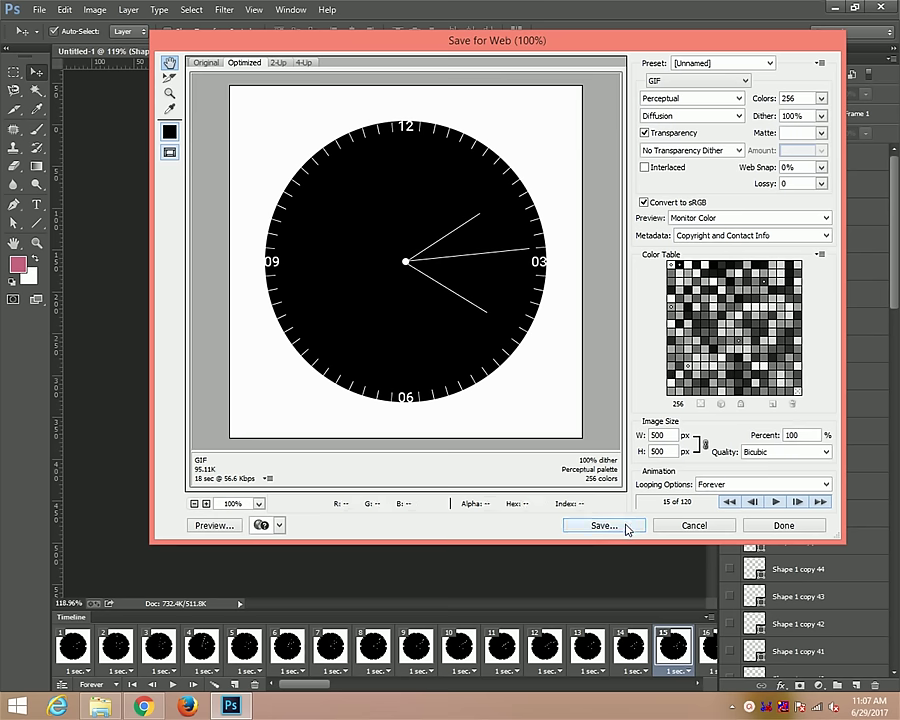
{"action": "left_click", "coordinate": [626, 528]}
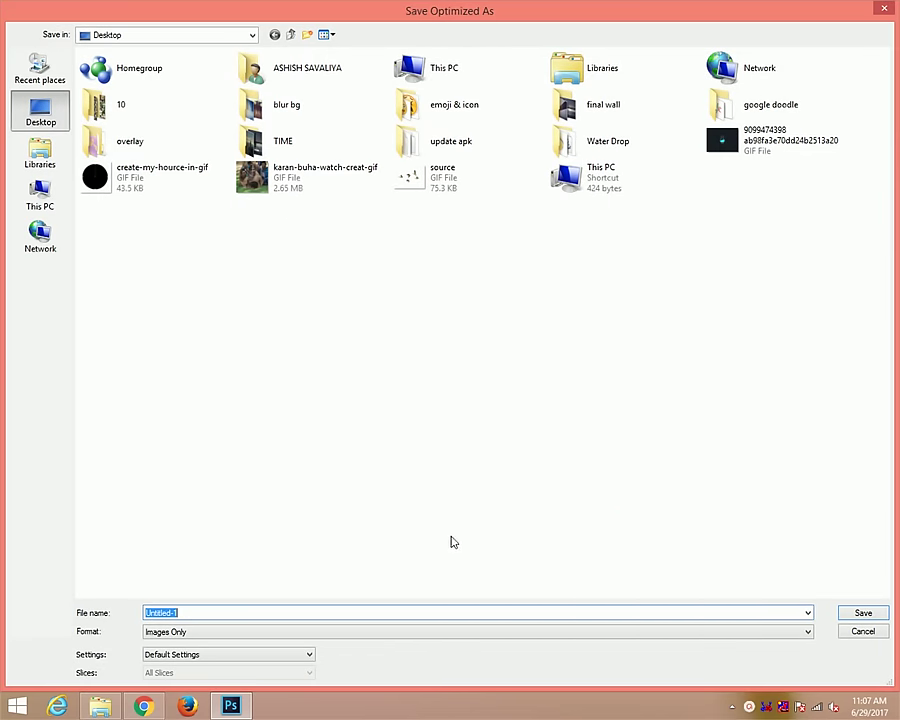
{"action": "key", "text": "BackSpace"}
{"action": "type", "text": "crea"}
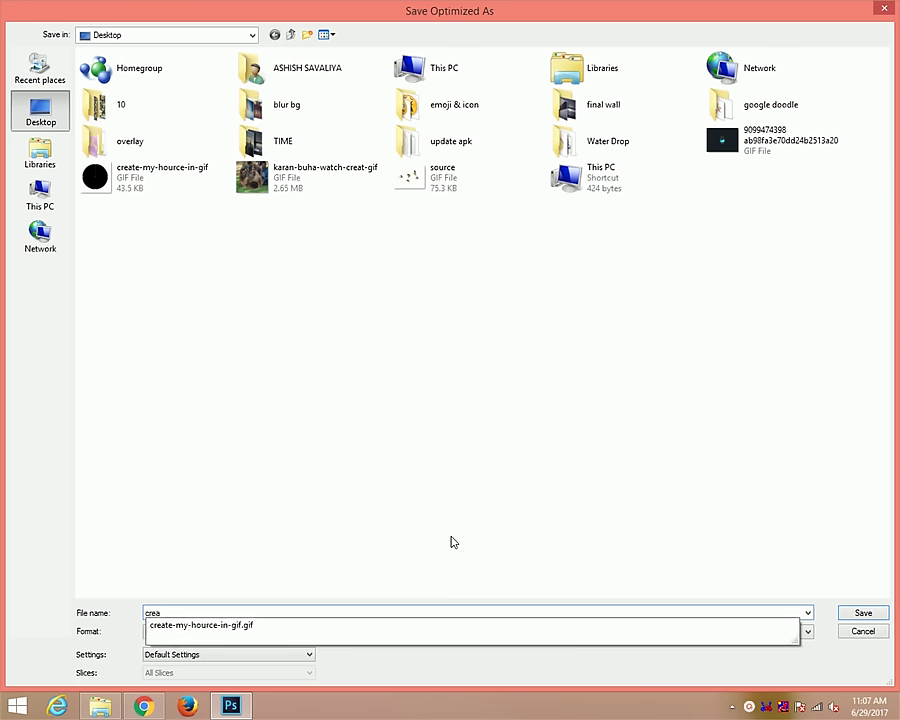
{"action": "type", "text": "te gif"}
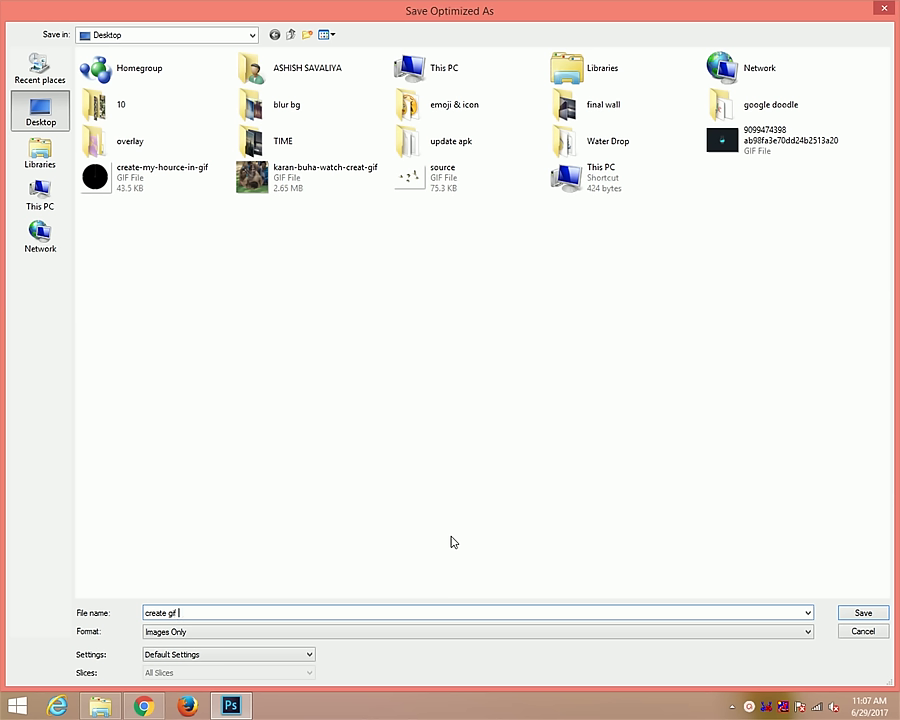
{"action": "type", "text": " watch"}
{"action": "left_click", "coordinate": [855, 614]}
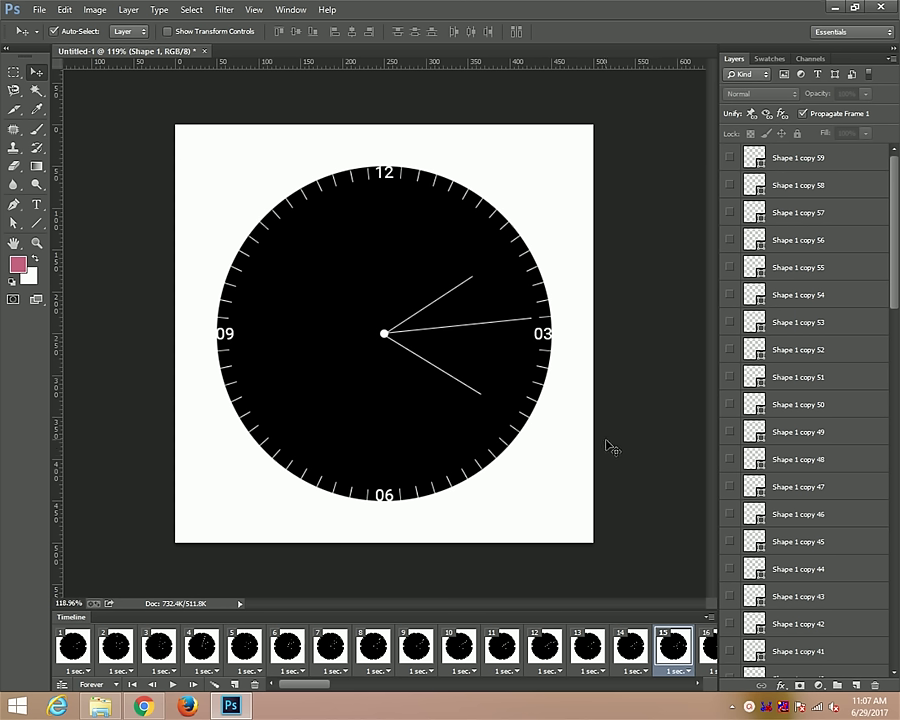
Minimize Photoshop, refresh the desktop, and open create-gif-watch.gif in Internet Explorer
{"action": "left_click", "coordinate": [834, 8]}
{"action": "right_click", "coordinate": [358, 132]}
{"action": "left_click", "coordinate": [377, 166]}
{"action": "left_click", "coordinate": [315, 171]}
{"action": "right_click", "coordinate": [184, 636]}
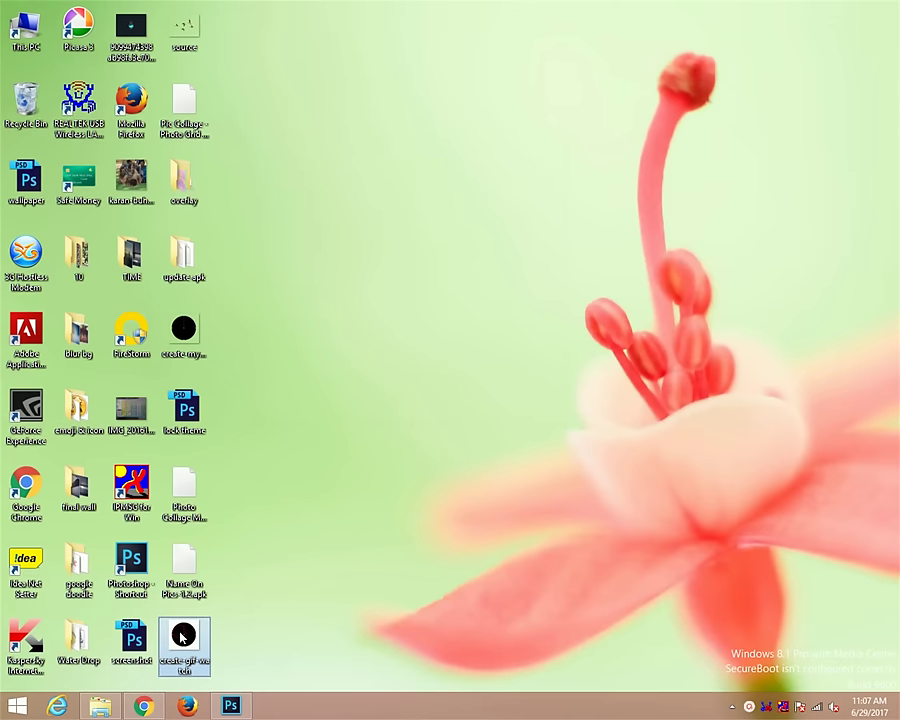
{"action": "mouse_move", "coordinate": [290, 411]}
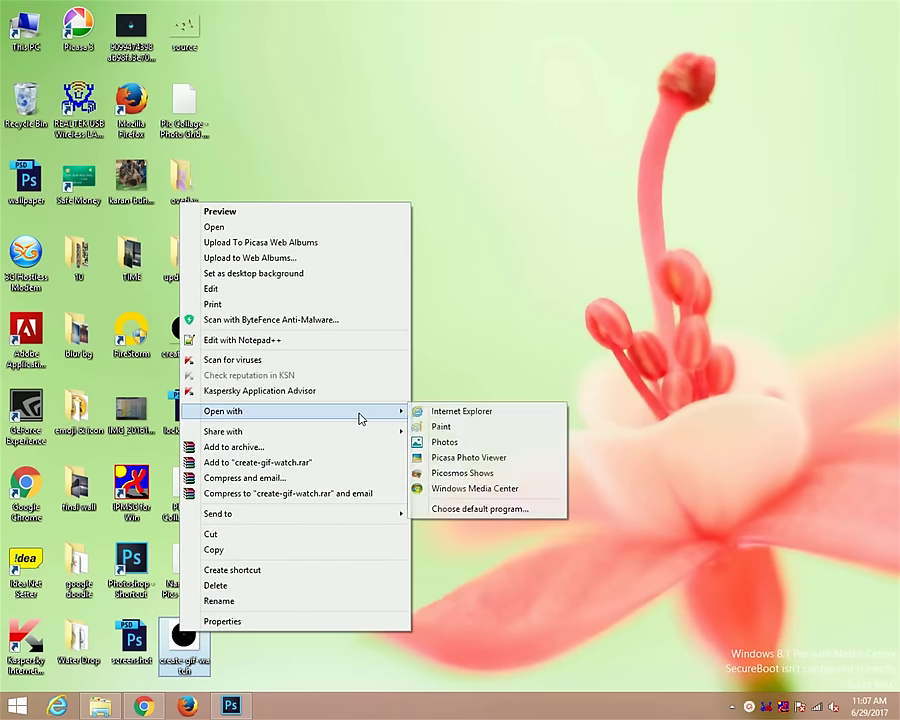
{"action": "left_click", "coordinate": [447, 411]}
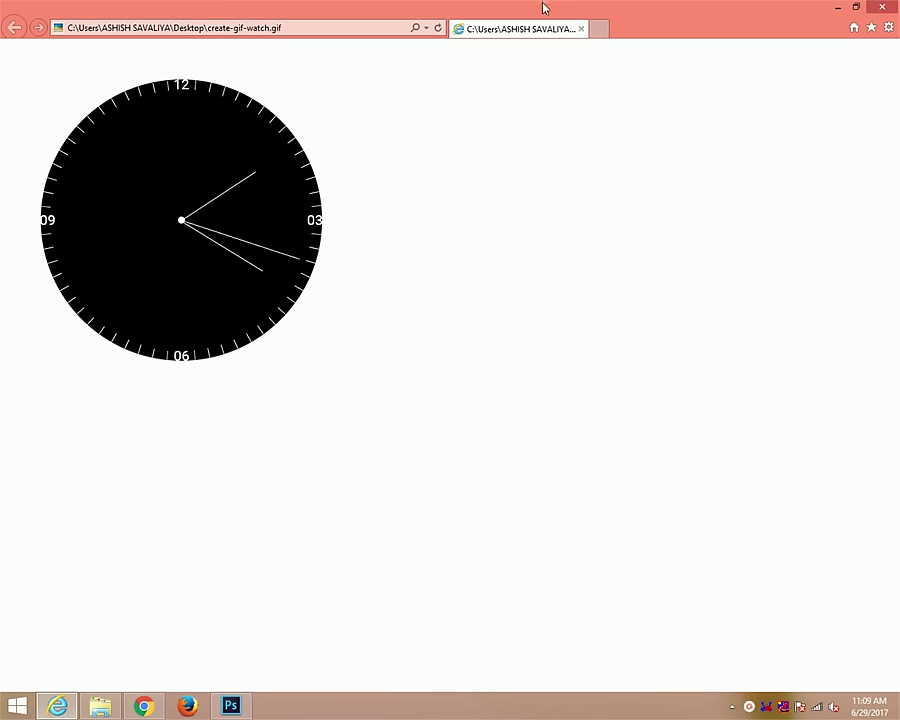
Close the Internet Explorer window showing the GIF and refresh the Windows desktop
{"action": "left_click", "coordinate": [581, 29]}
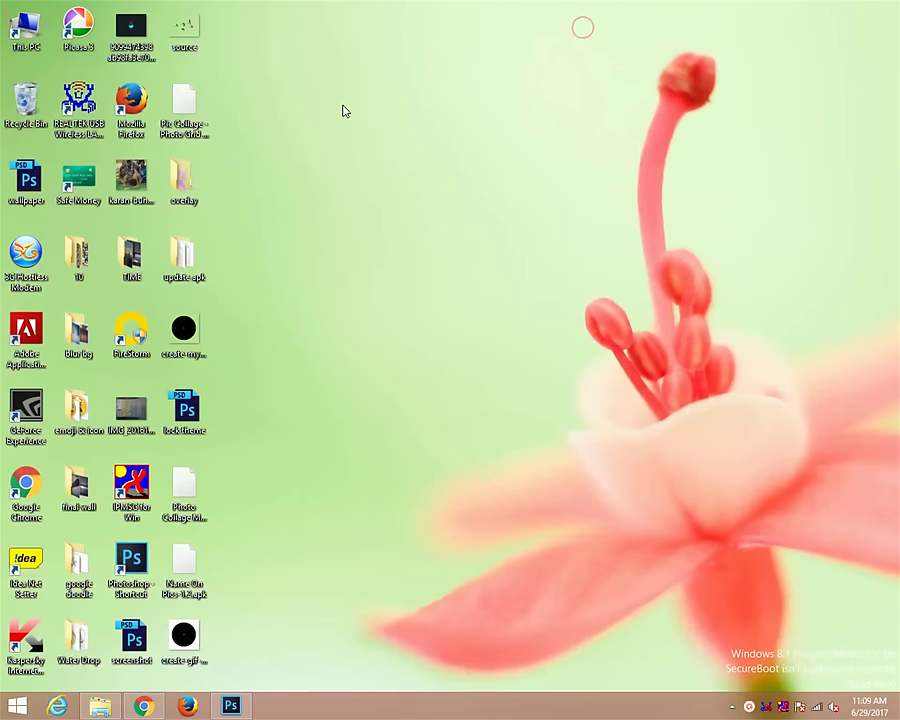
{"action": "right_click", "coordinate": [342, 106]}
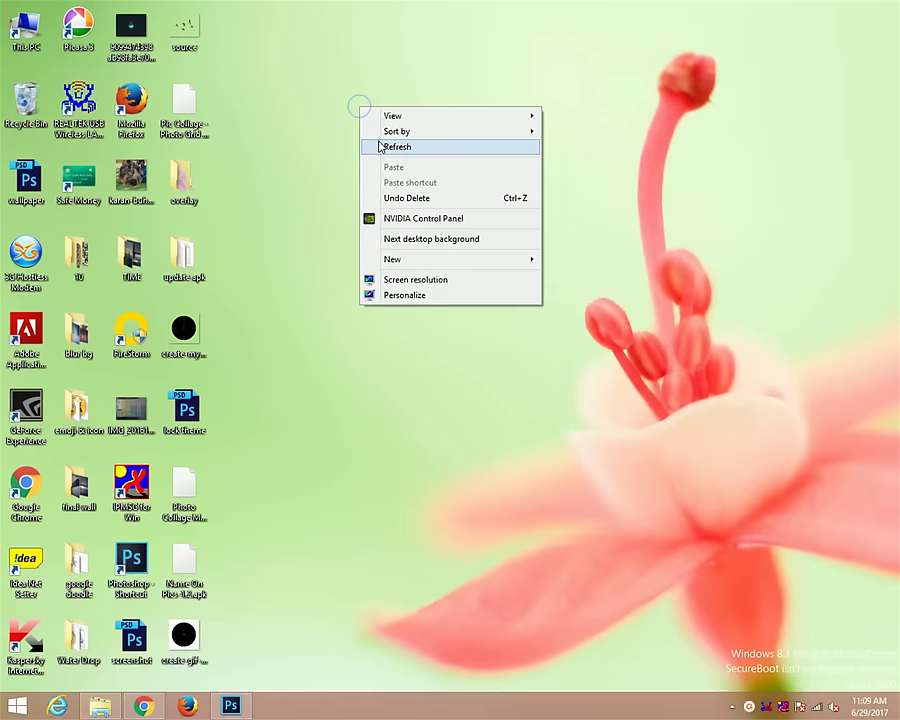
{"action": "left_click", "coordinate": [377, 144]}
{"action": "left_click", "coordinate": [800, 706]}
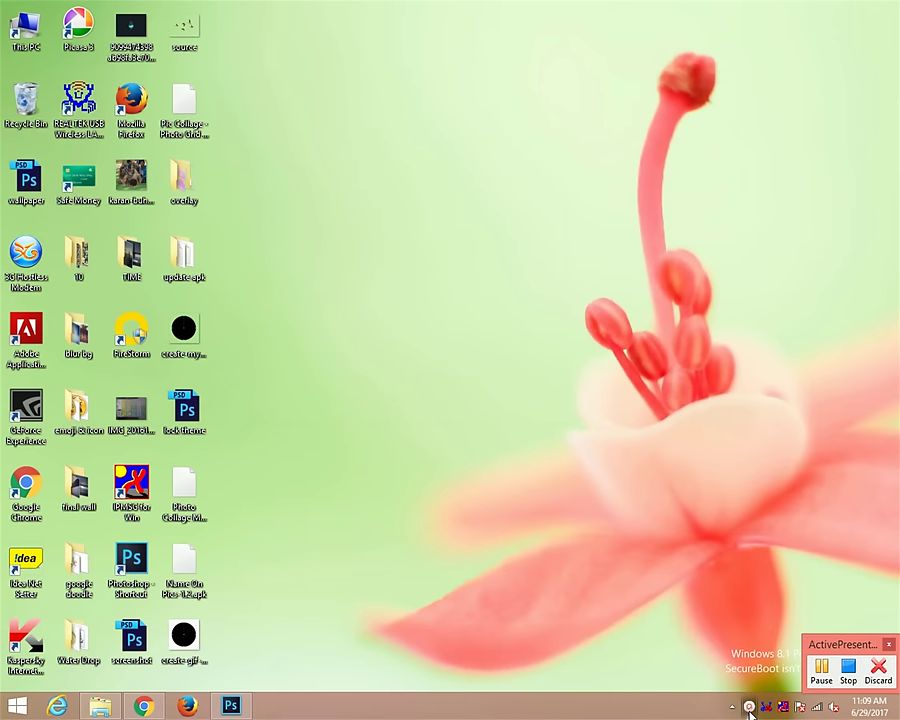